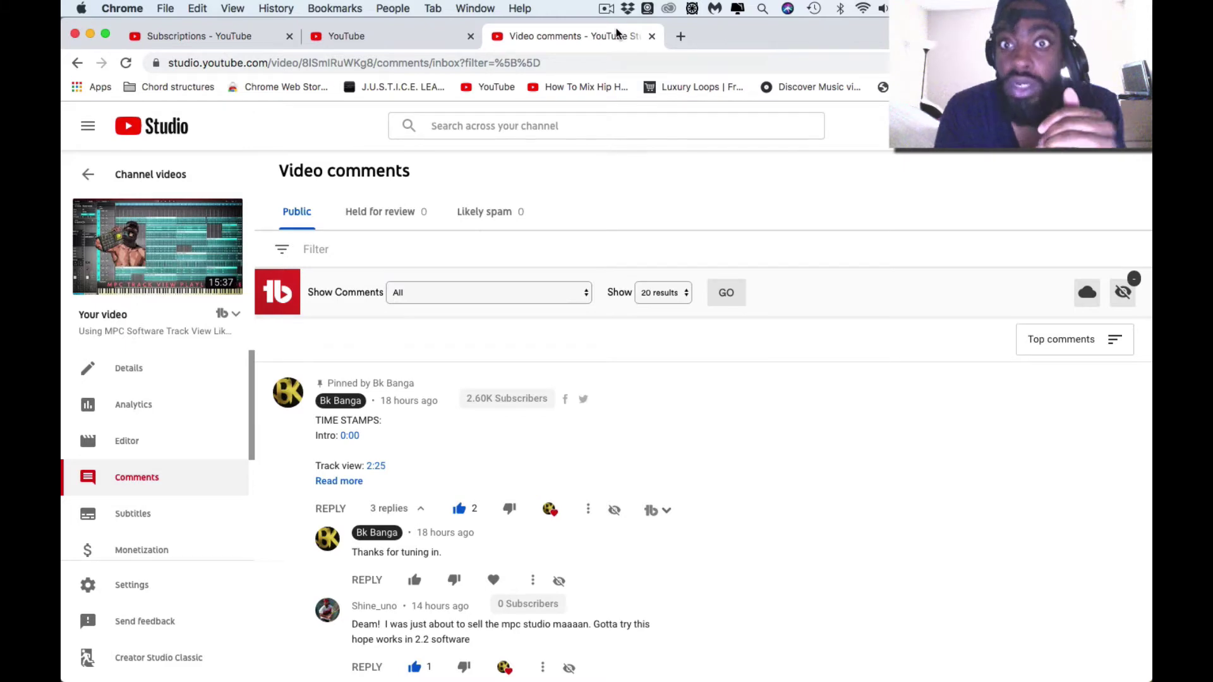
Examine the video's public comments for the viewer's question about multi routing outputs and the replies to it
scroll(667, 158, "down", 10)
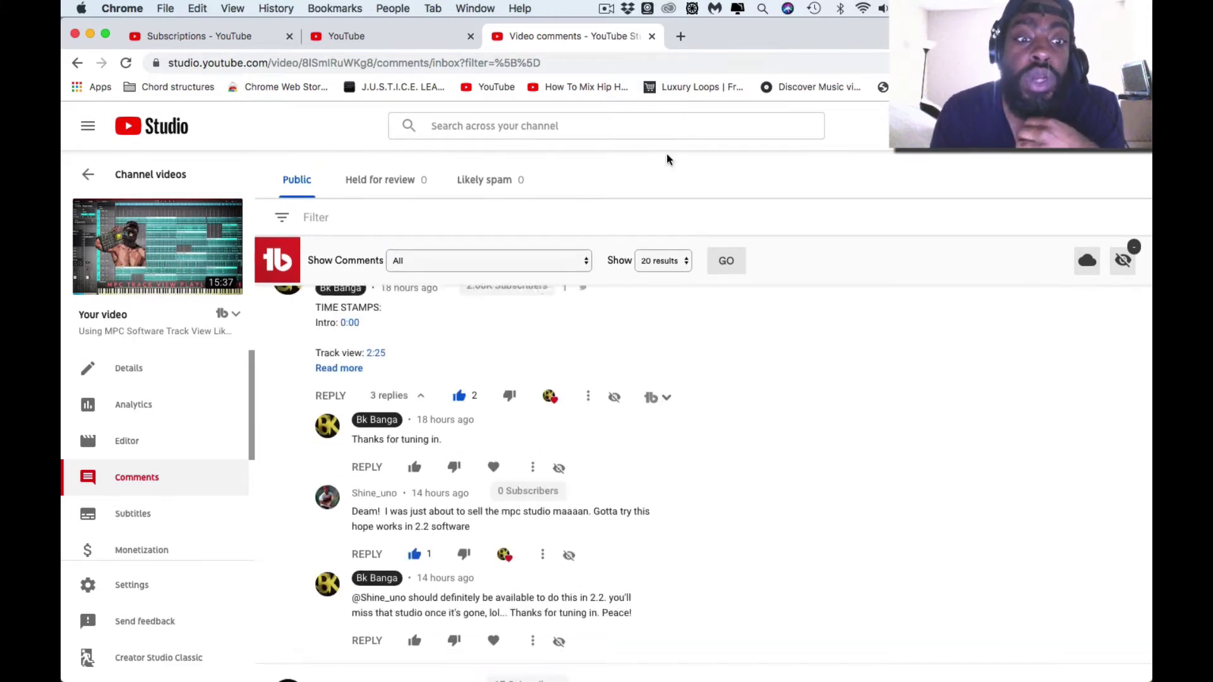
scroll(666, 381, "down", 10)
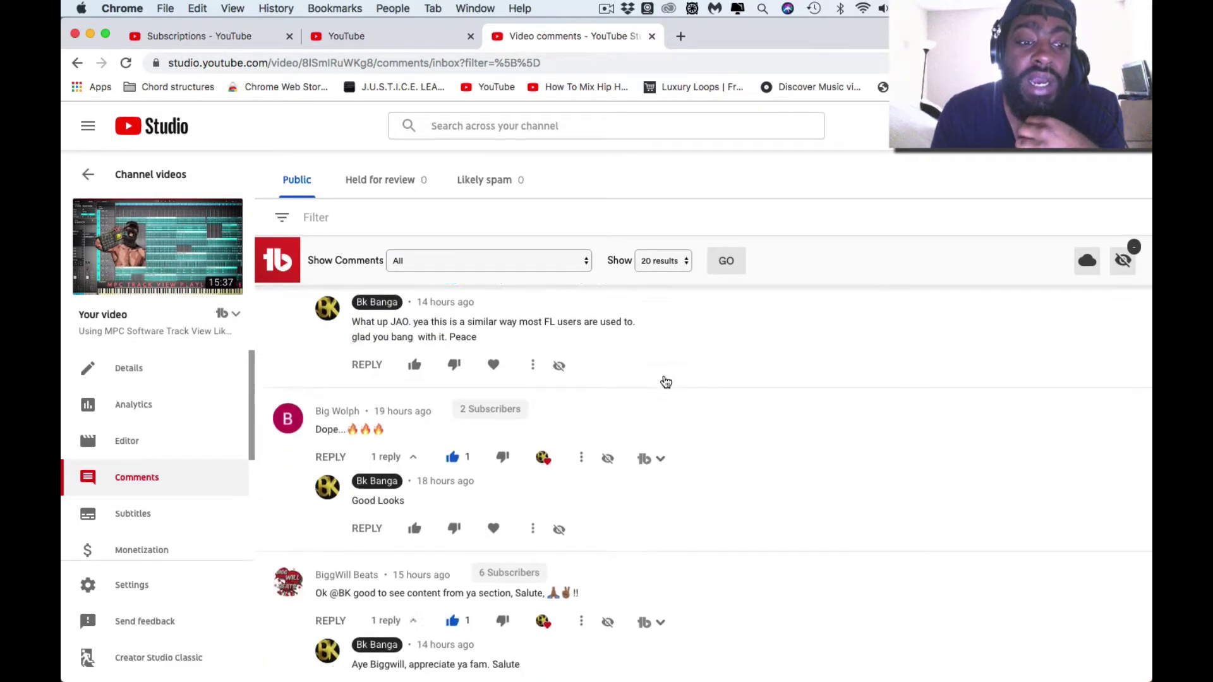
scroll(666, 381, "up", 1)
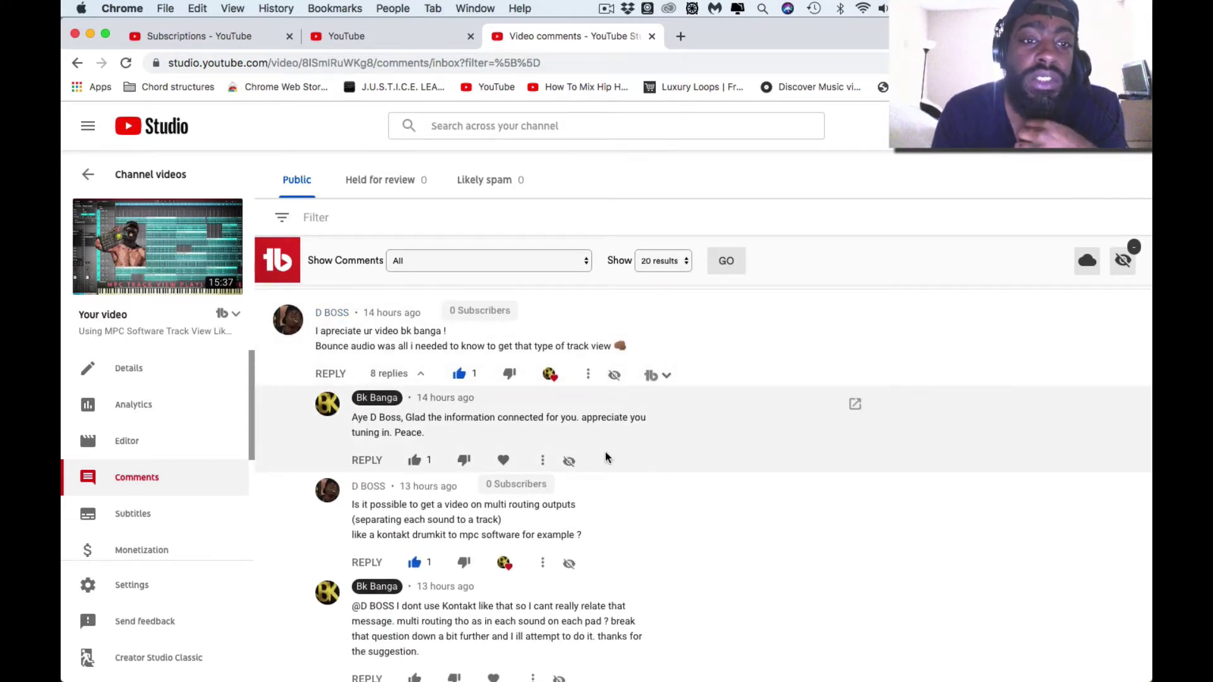
scroll(605, 453, "down", 4)
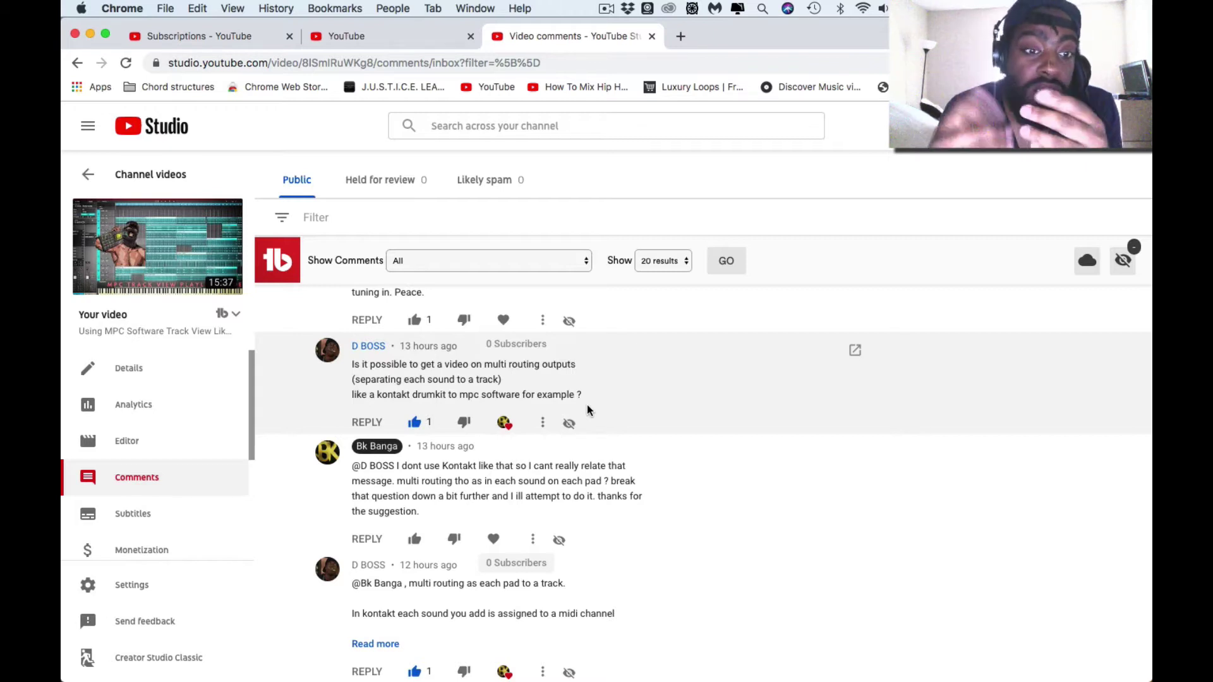
scroll(671, 487, "down", 3)
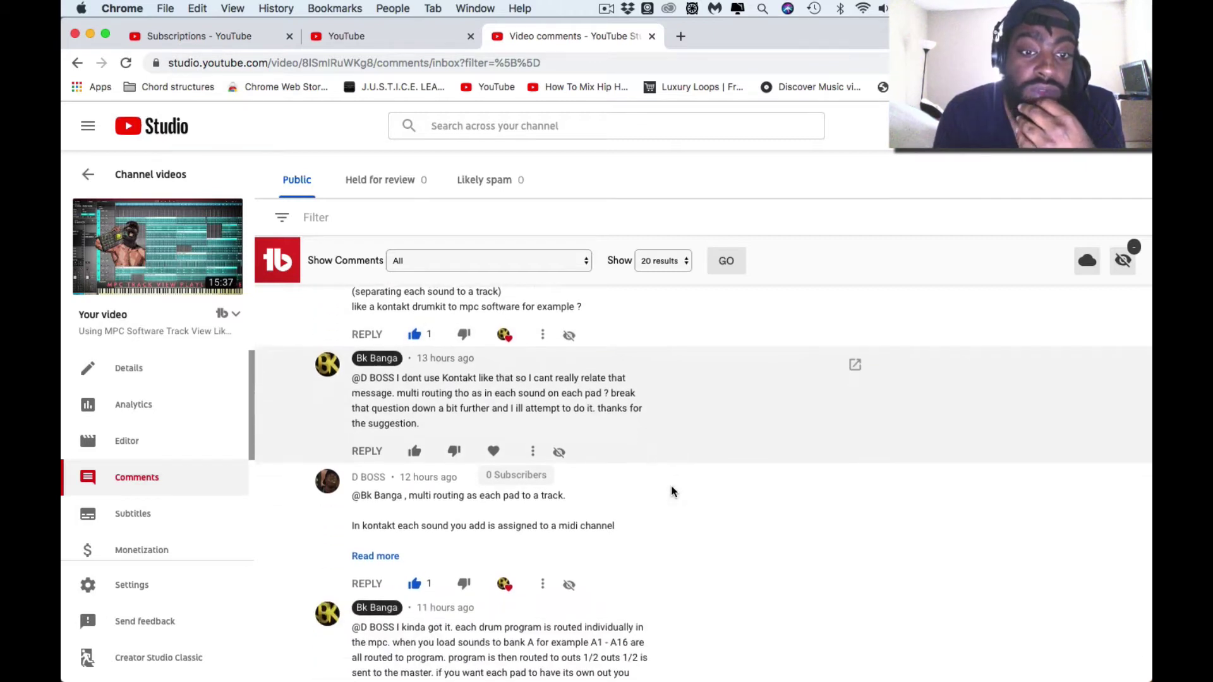
scroll(672, 491, "up", 3)
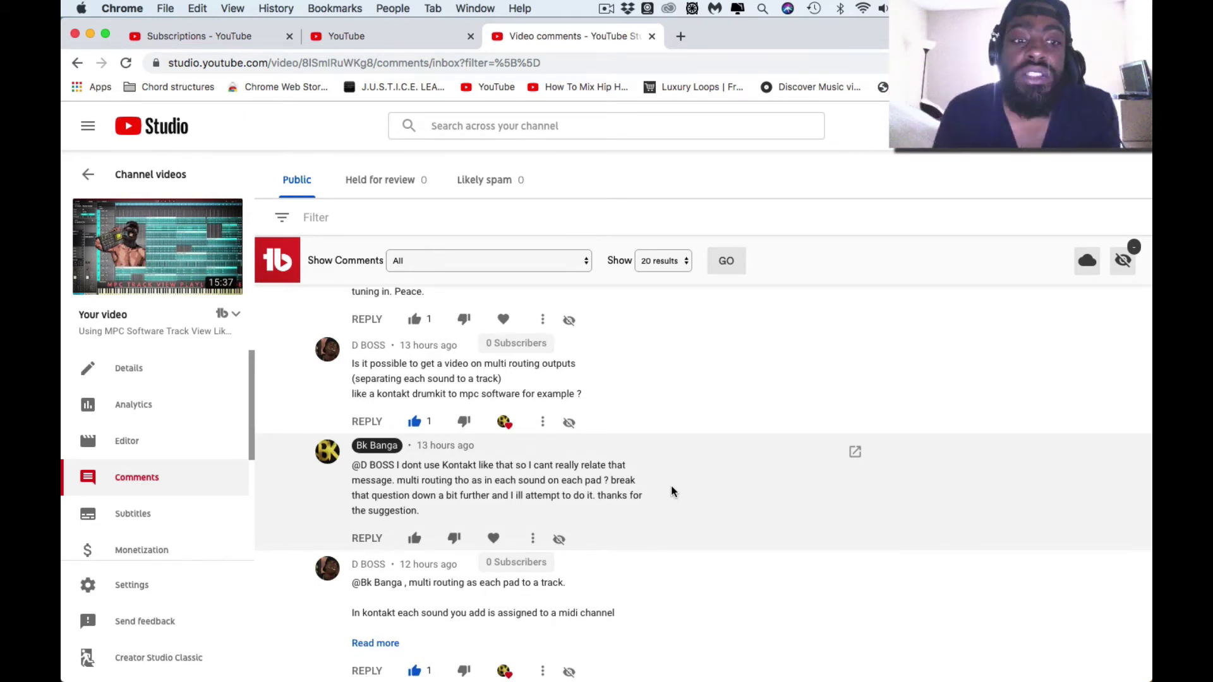
scroll(671, 491, "down", 1)
scroll(671, 491, "up", 5)
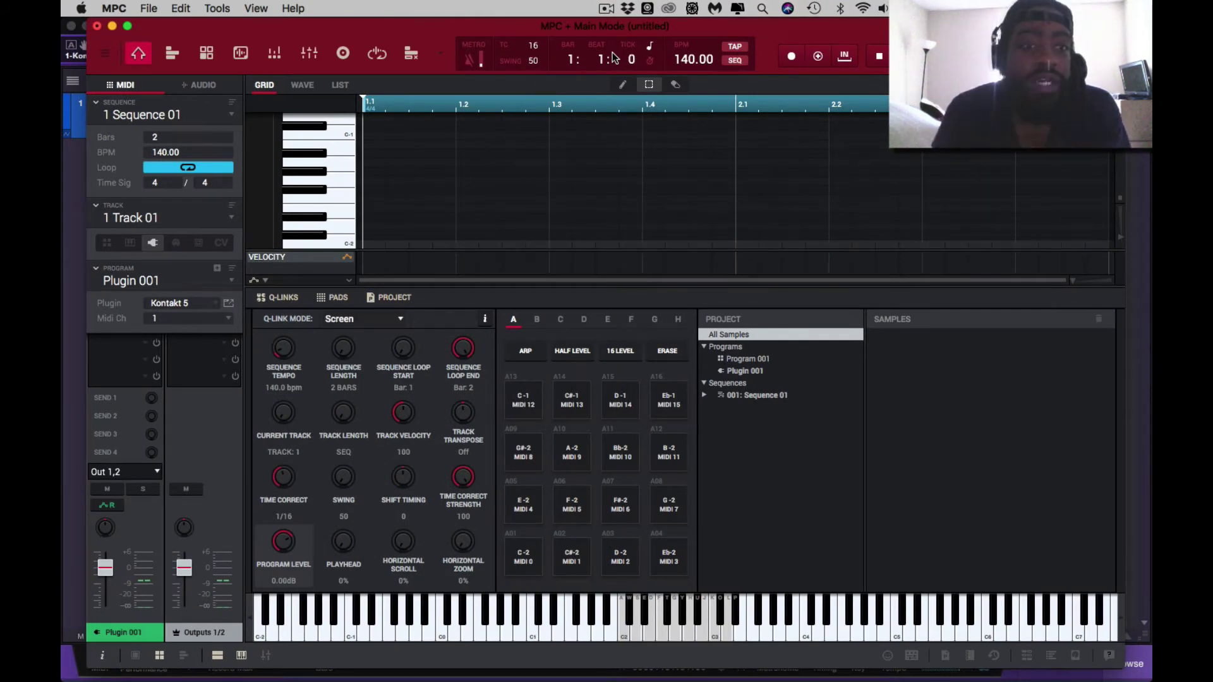
In MPC, open the Kontakt 5 window of Plugin 001 and audition its sound with test notes
left_click(229, 306)
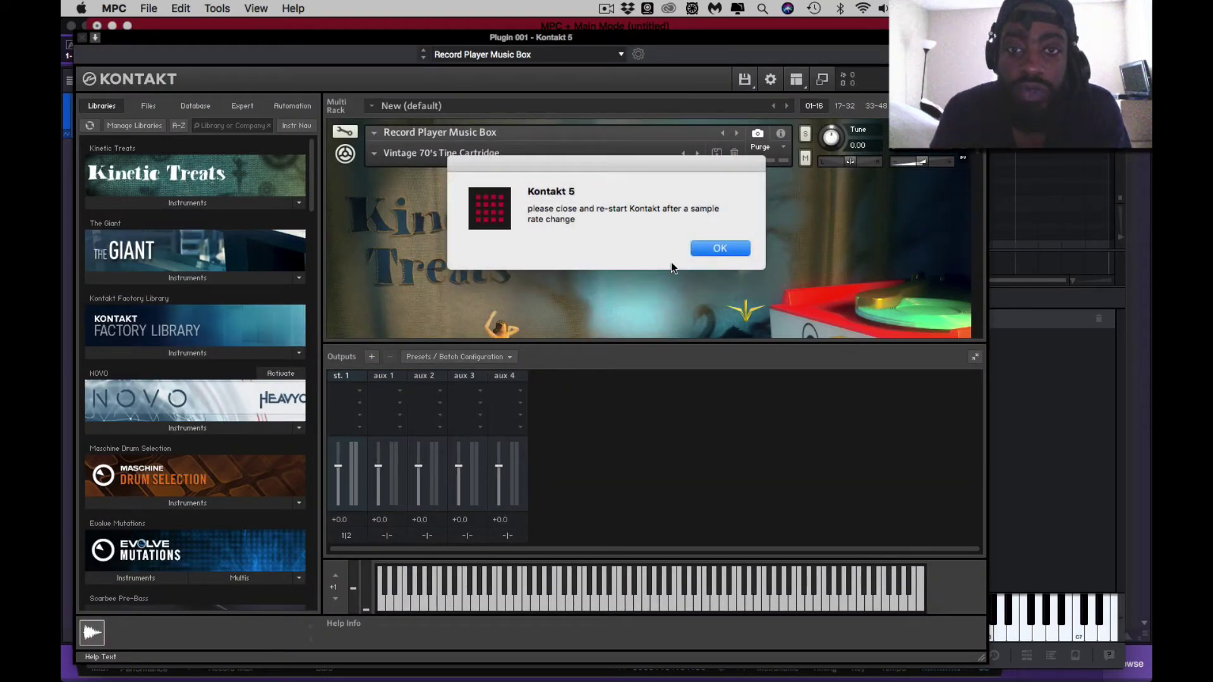
left_click(719, 249)
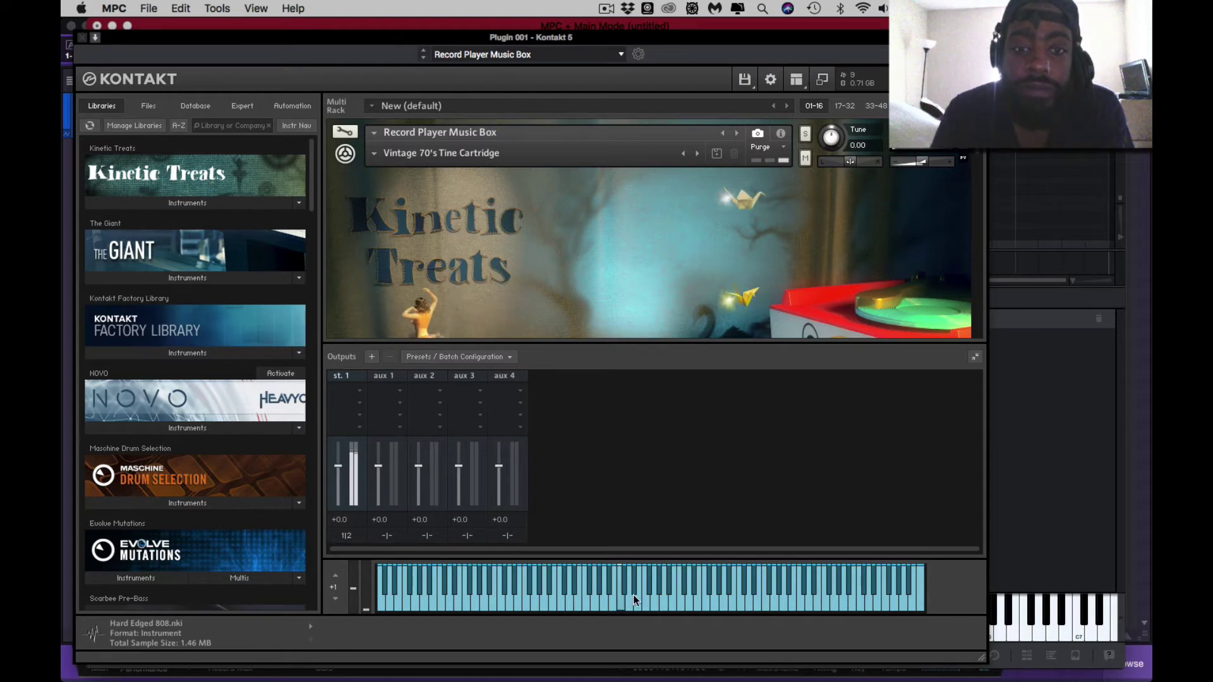
left_click(692, 594)
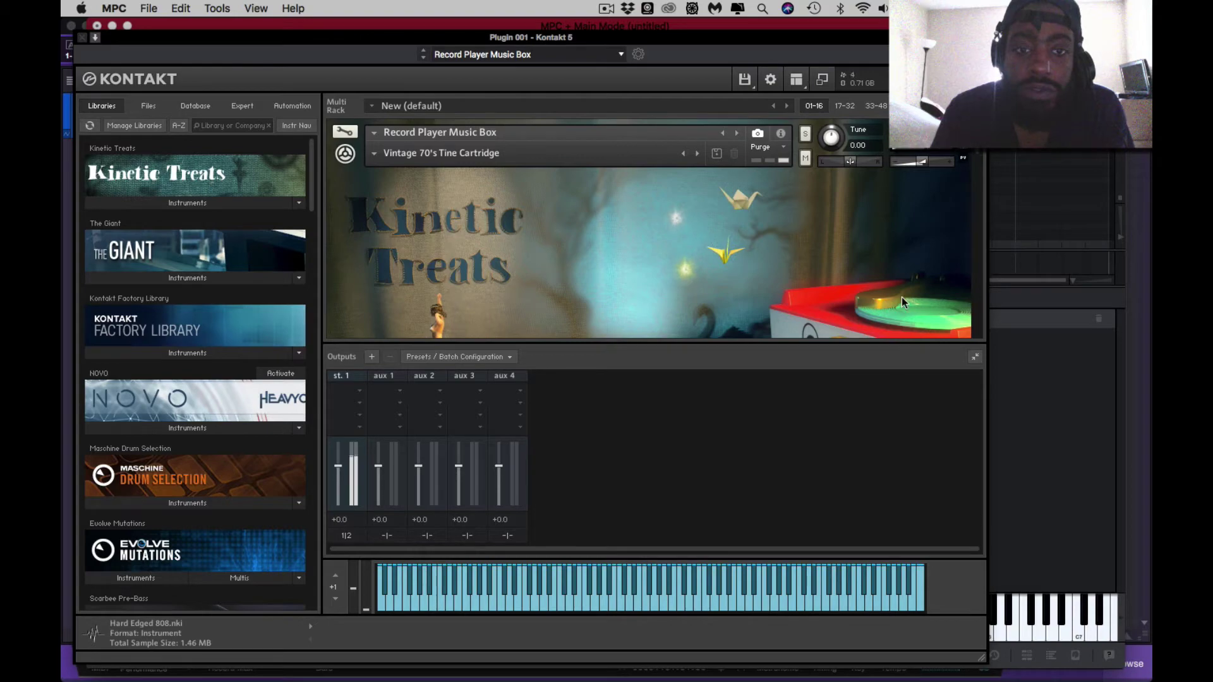
Look through the instruments loaded in the Kontakt multi rack and audition several notes
left_click(975, 359)
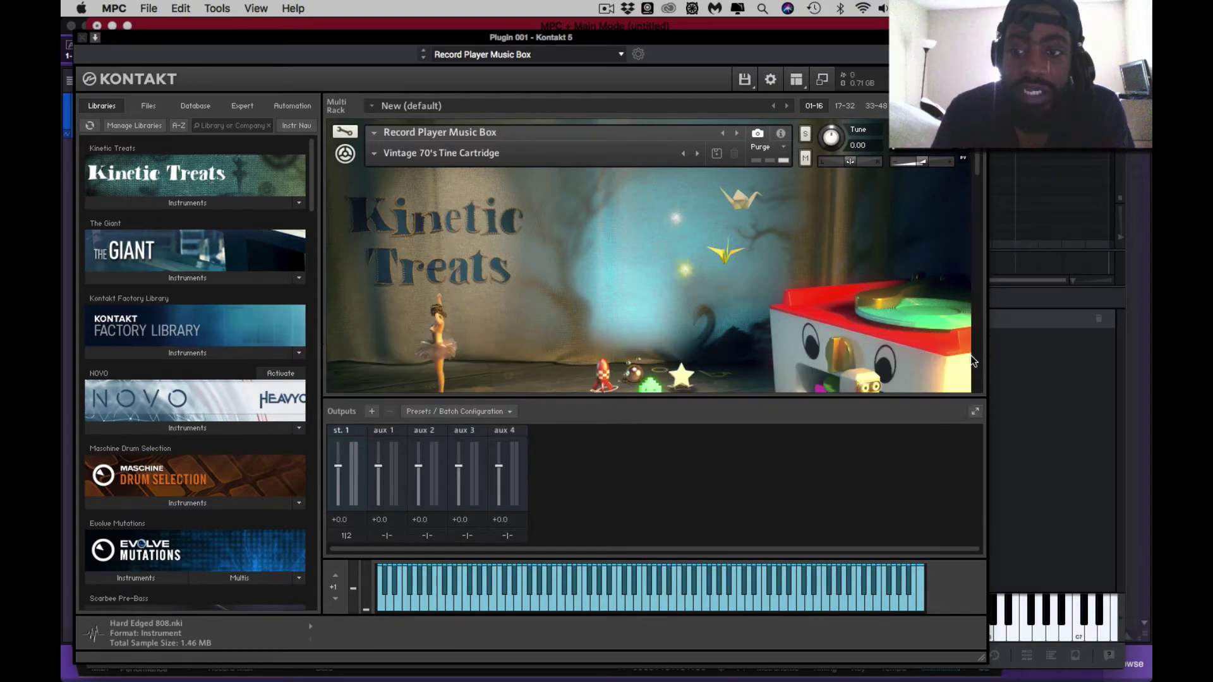
scroll(796, 339, "down", 3)
scroll(796, 339, "down", 5)
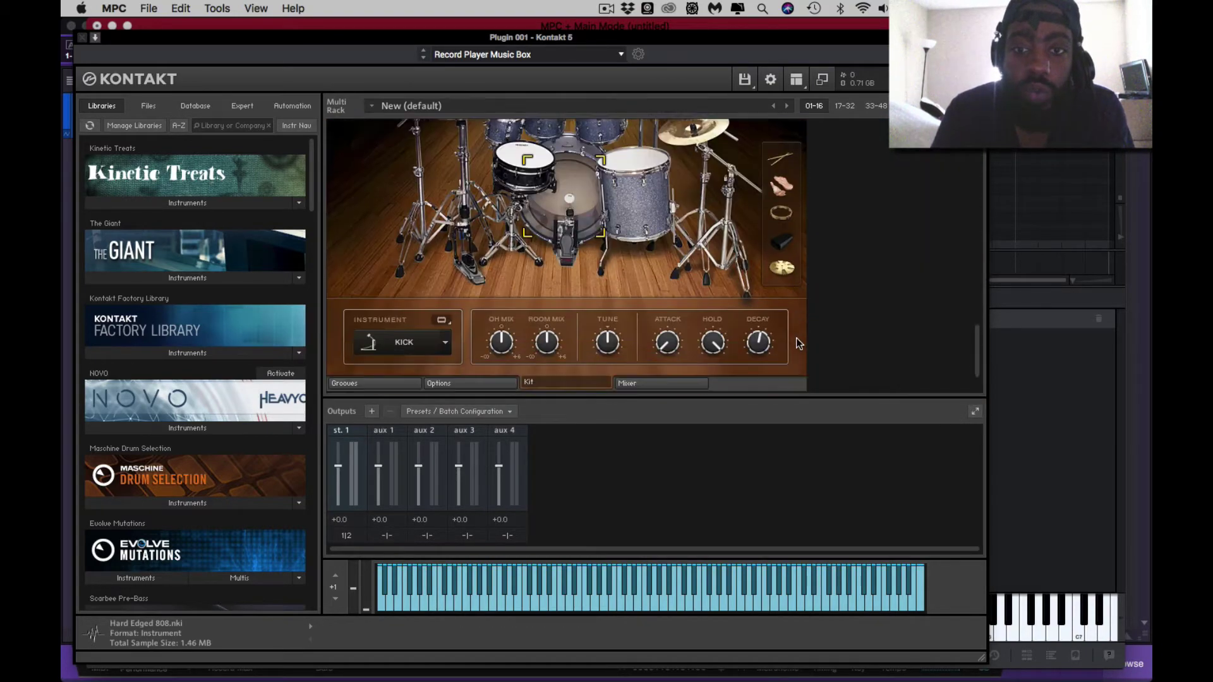
scroll(796, 339, "up", 8)
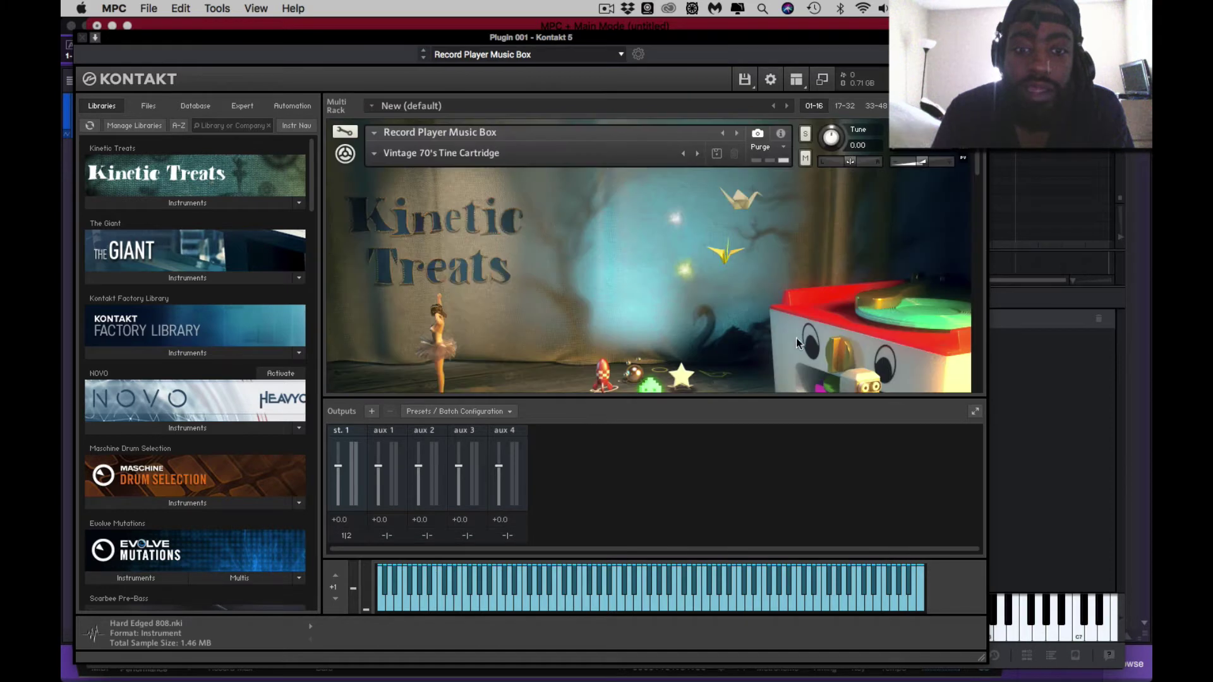
left_click(646, 580)
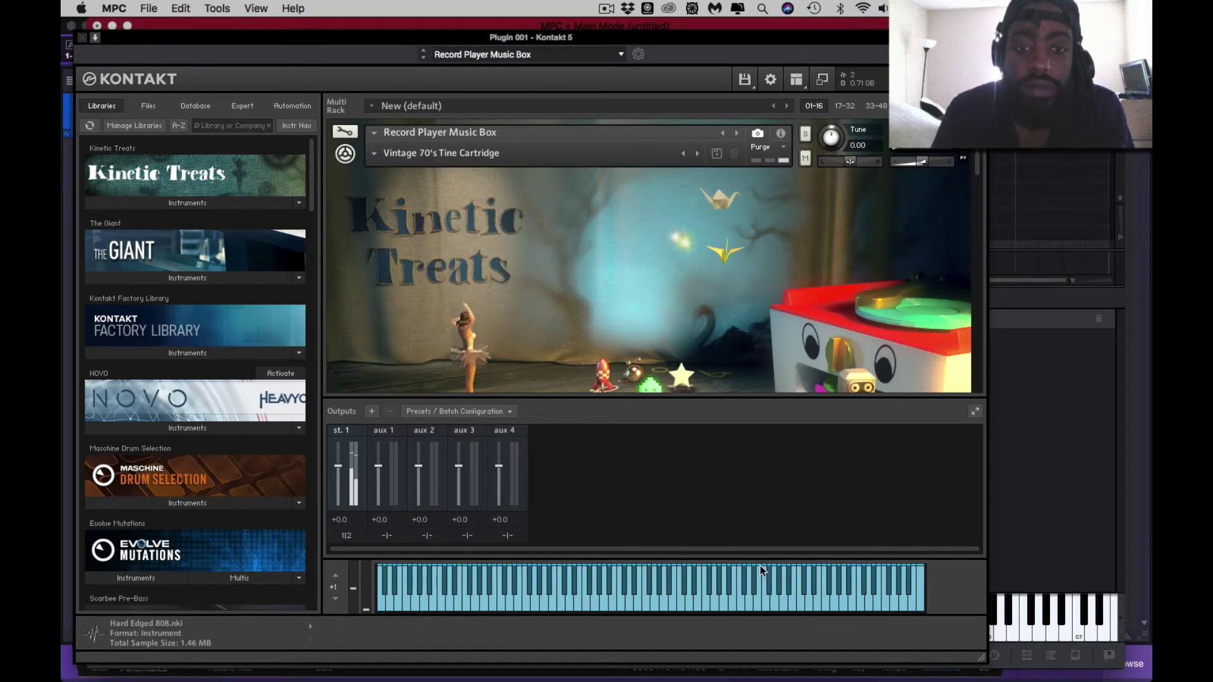
left_click(665, 605)
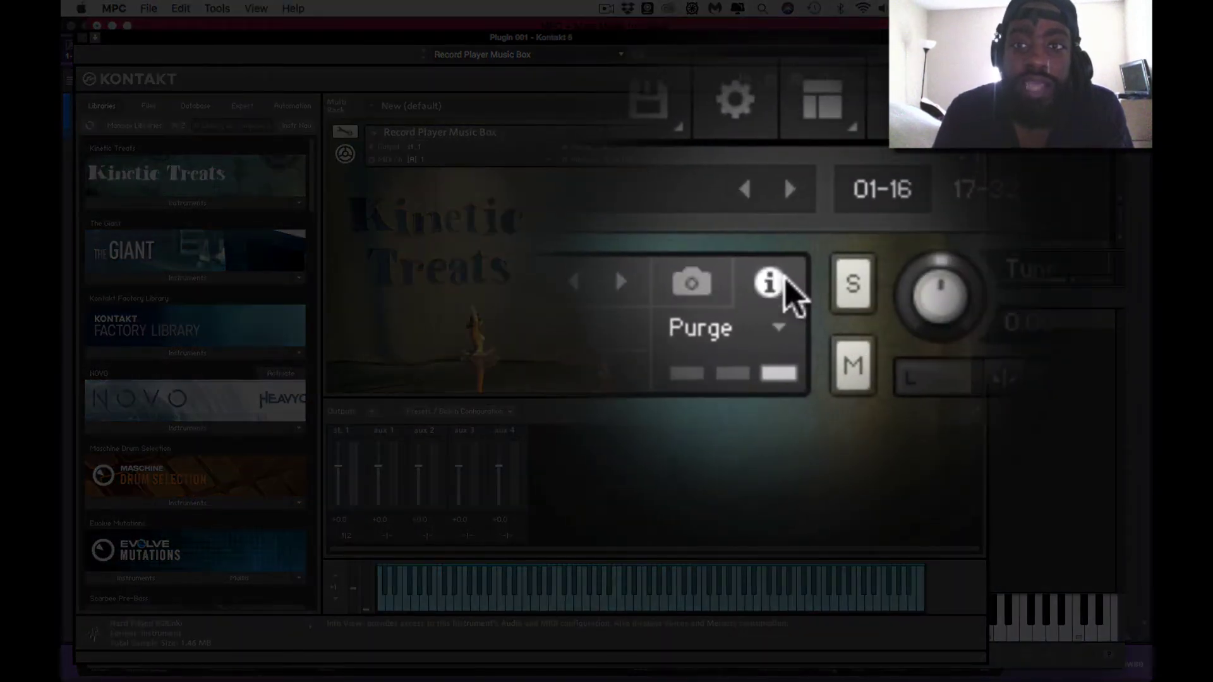
Show the Record Player Music Box's output and MIDI channel info and choose st. 1 as its output
left_click(784, 278)
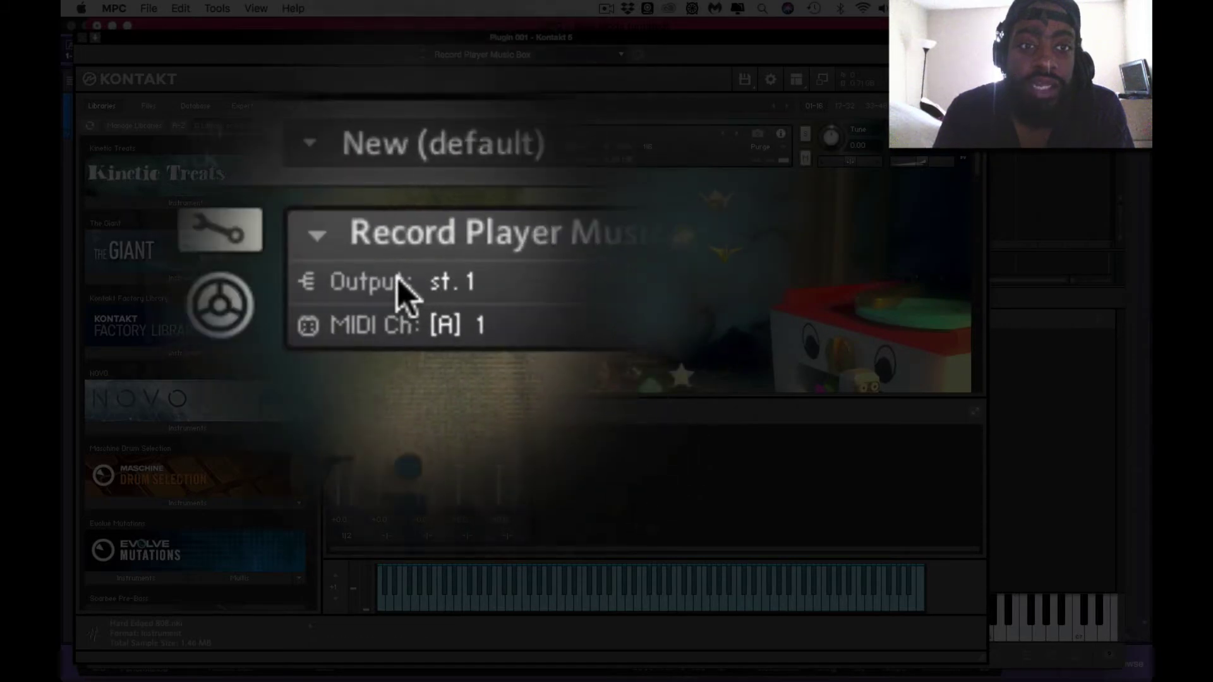
scroll(623, 332, "down", 5)
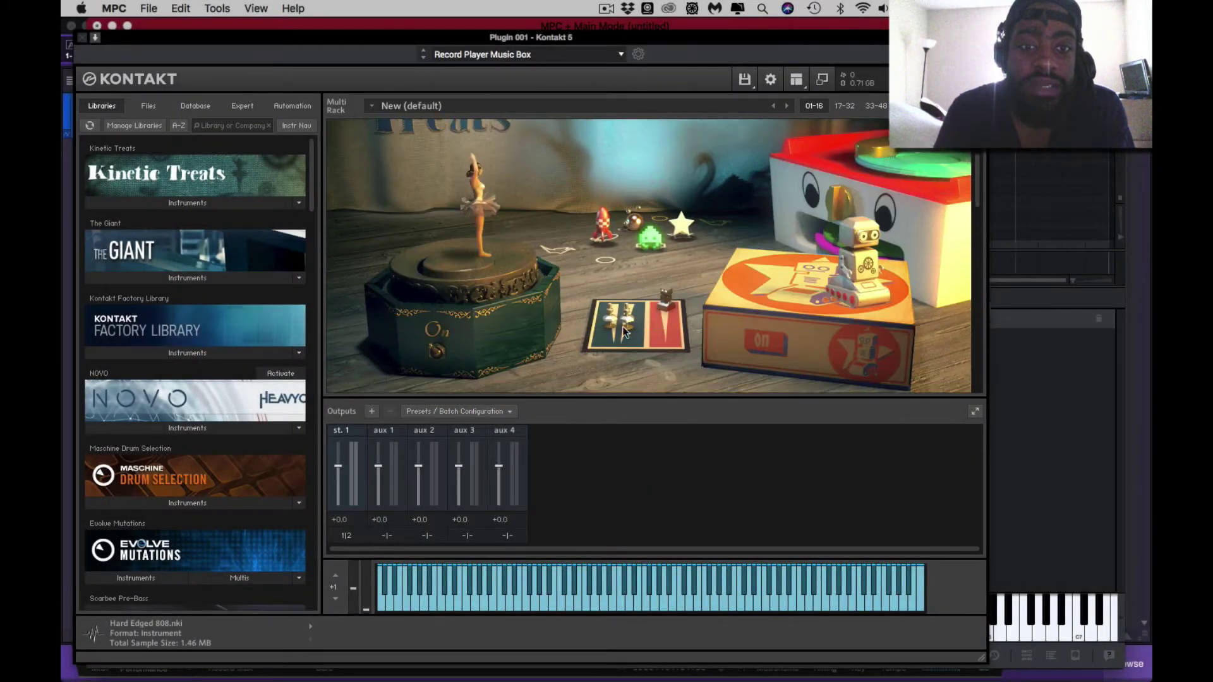
scroll(613, 303, "up", 5)
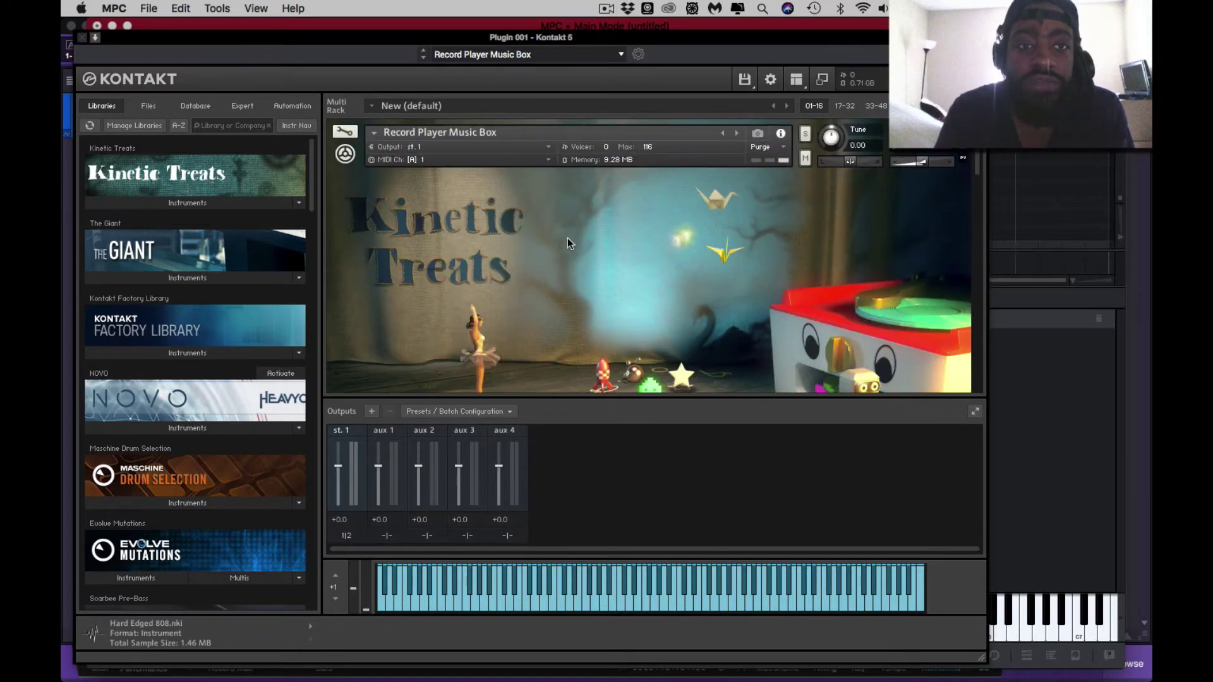
left_click(548, 152)
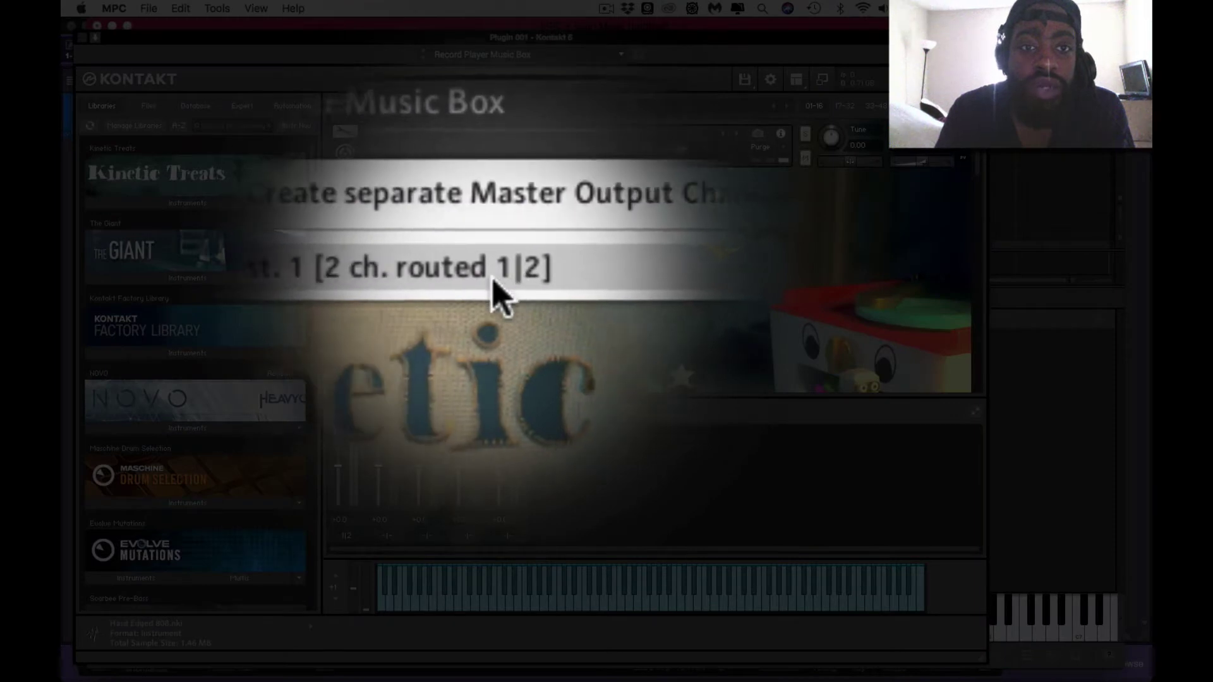
left_click(531, 281)
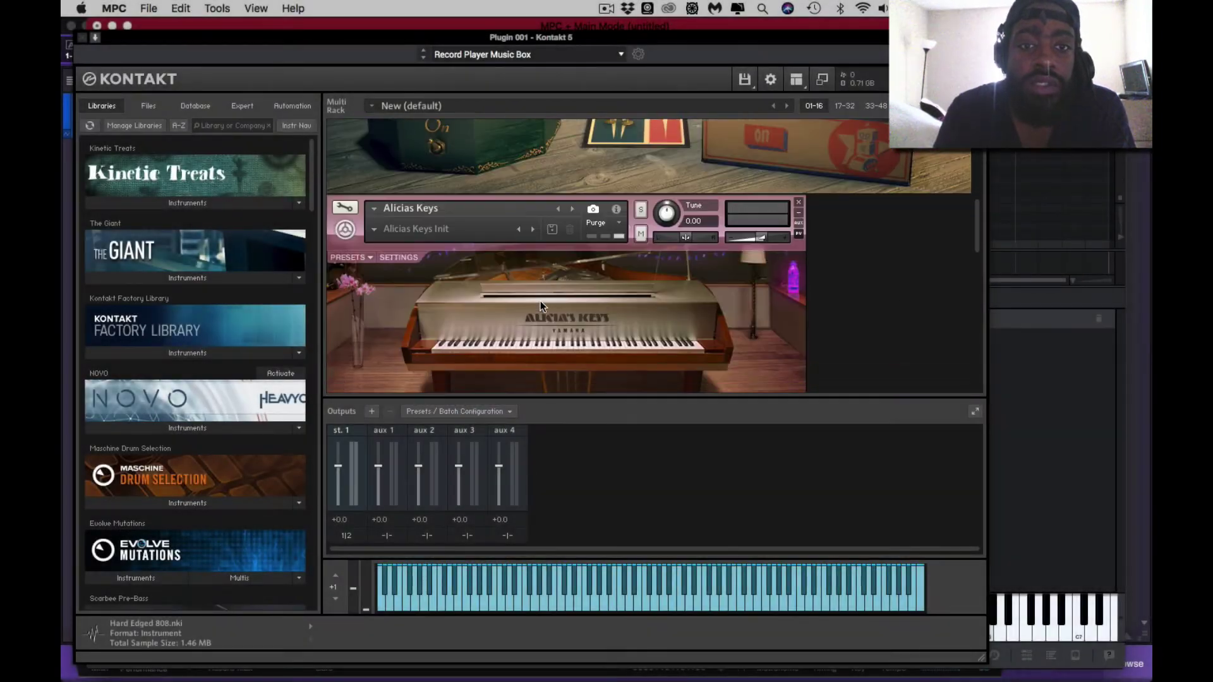
Show the output and MIDI channel info for Alicias Keys and AR Modern Sparkle Kit Full, and close the Kontakt window
scroll(541, 301, "down", 2)
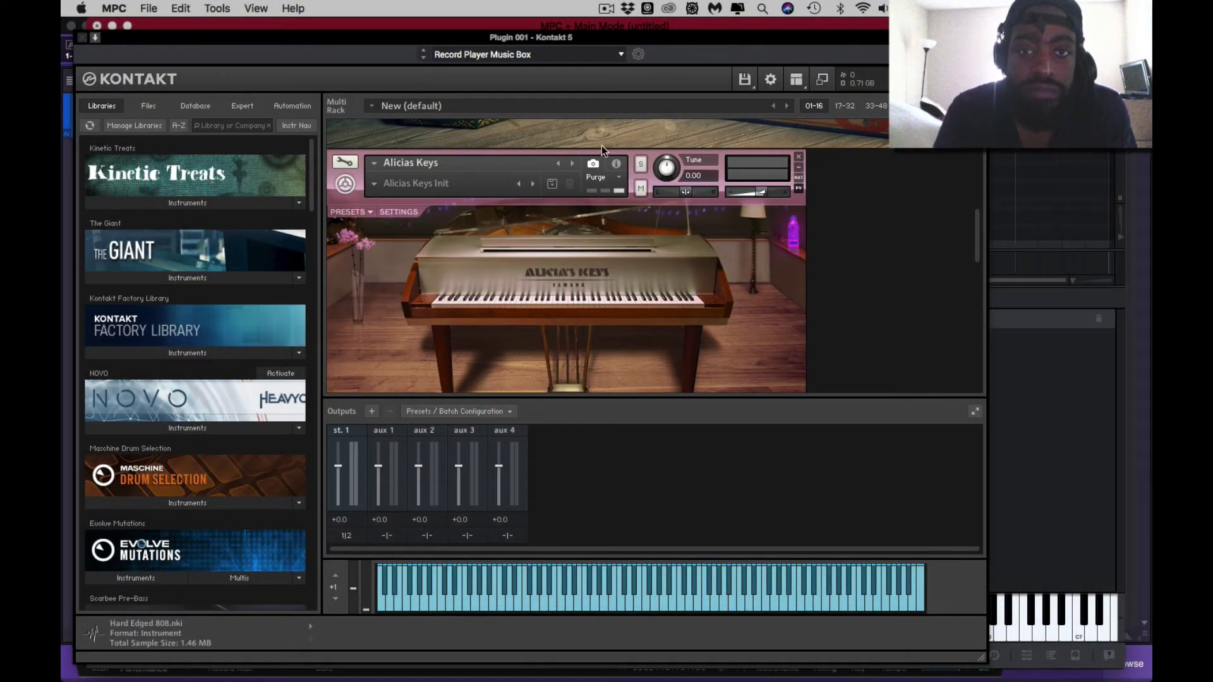
left_click(616, 164)
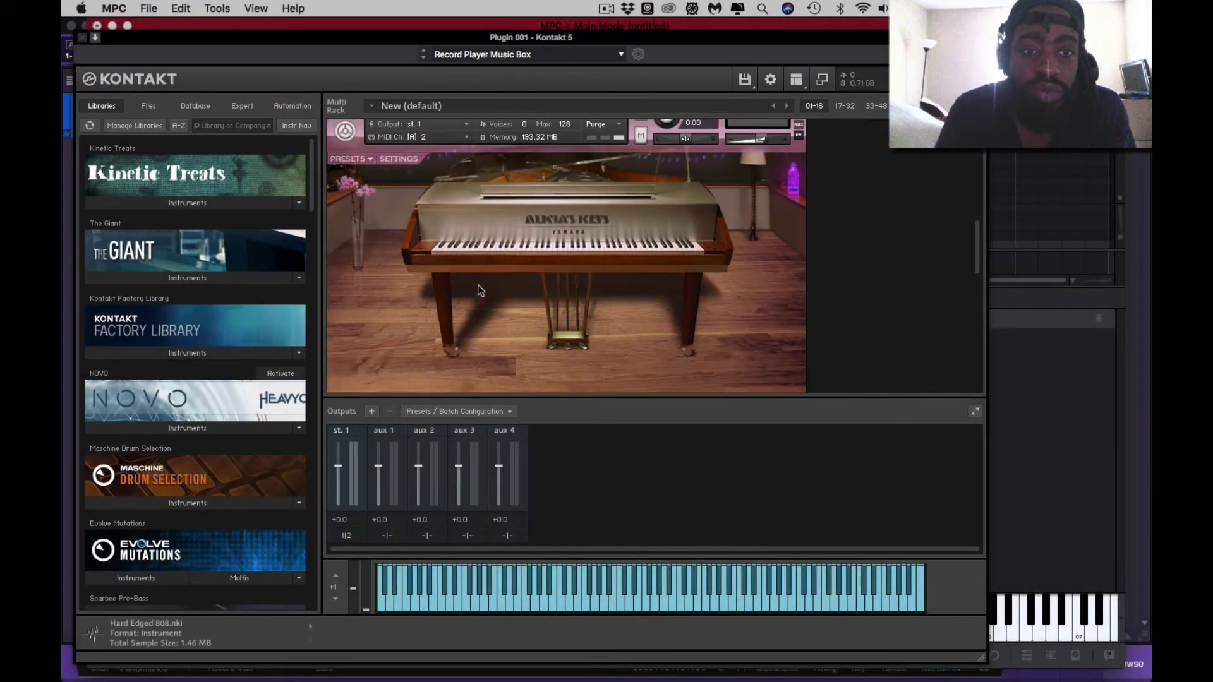
scroll(478, 286, "down", 3)
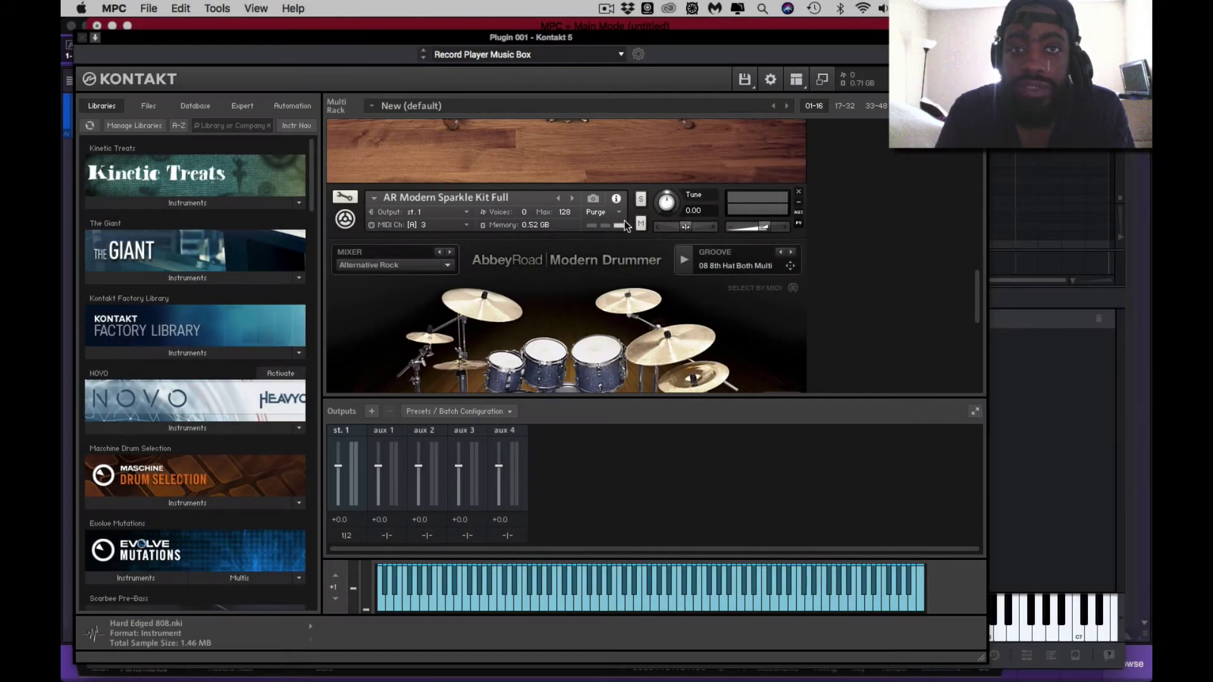
left_click(82, 37)
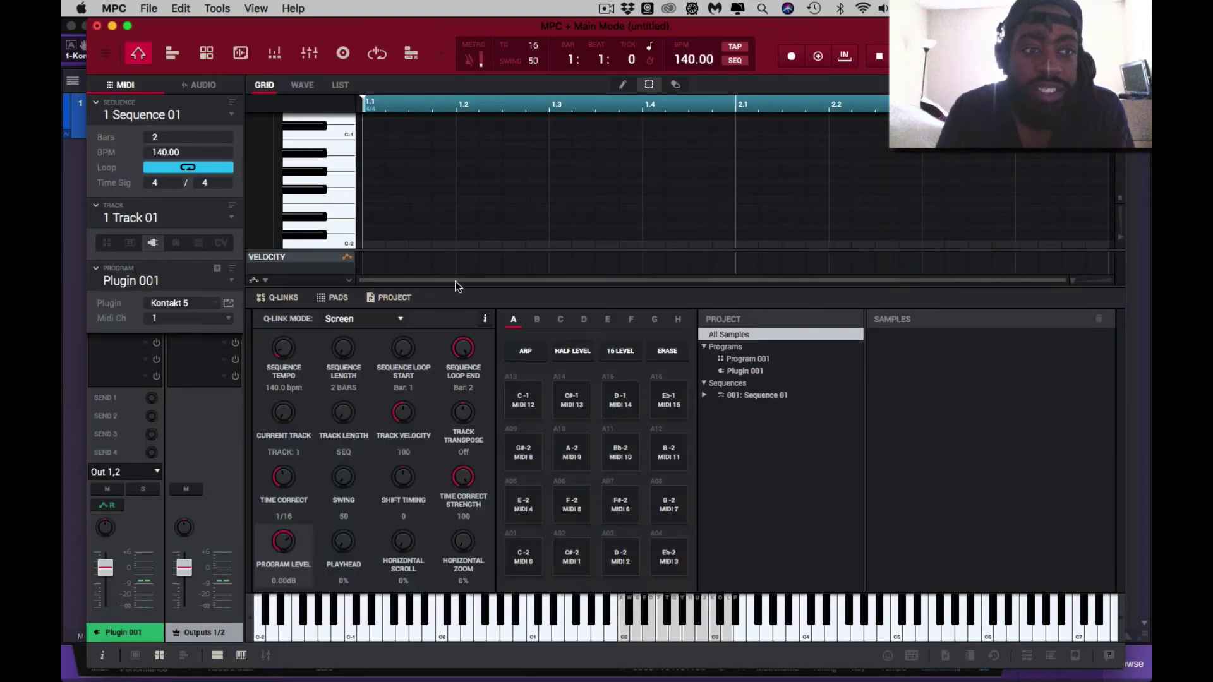
Select unused track 2, set its Kontakt 5 plugin program to MIDI channel 2 and audition it
left_click(632, 522)
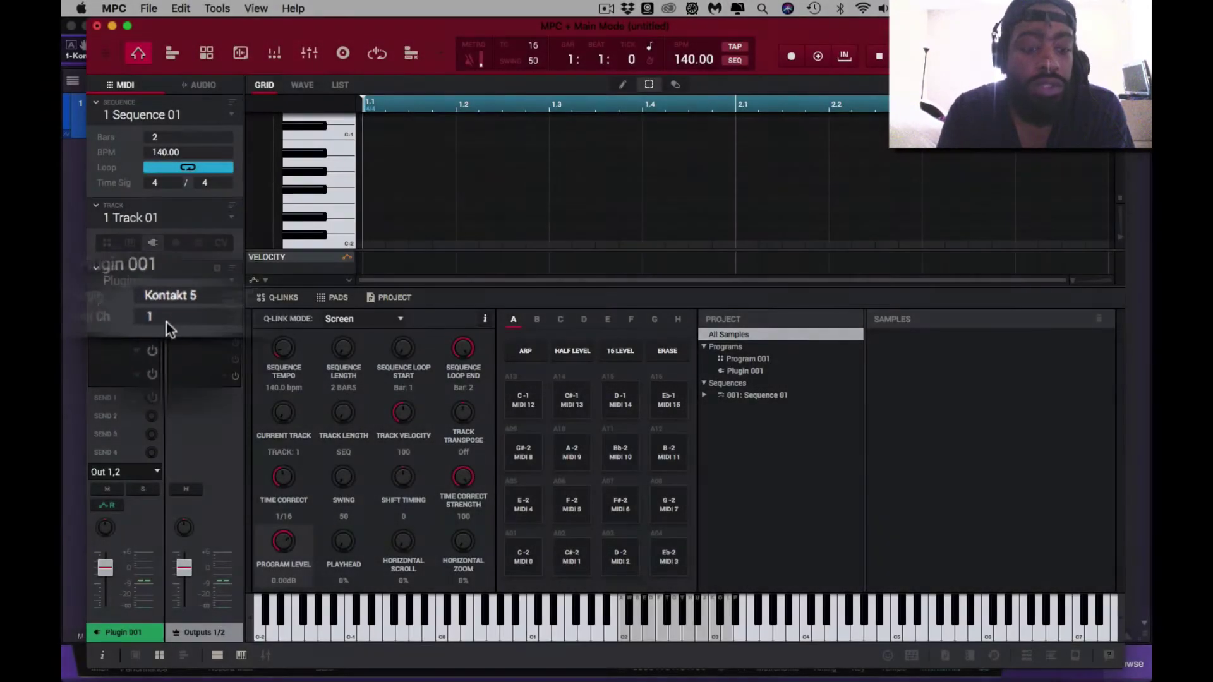
key("super+z")
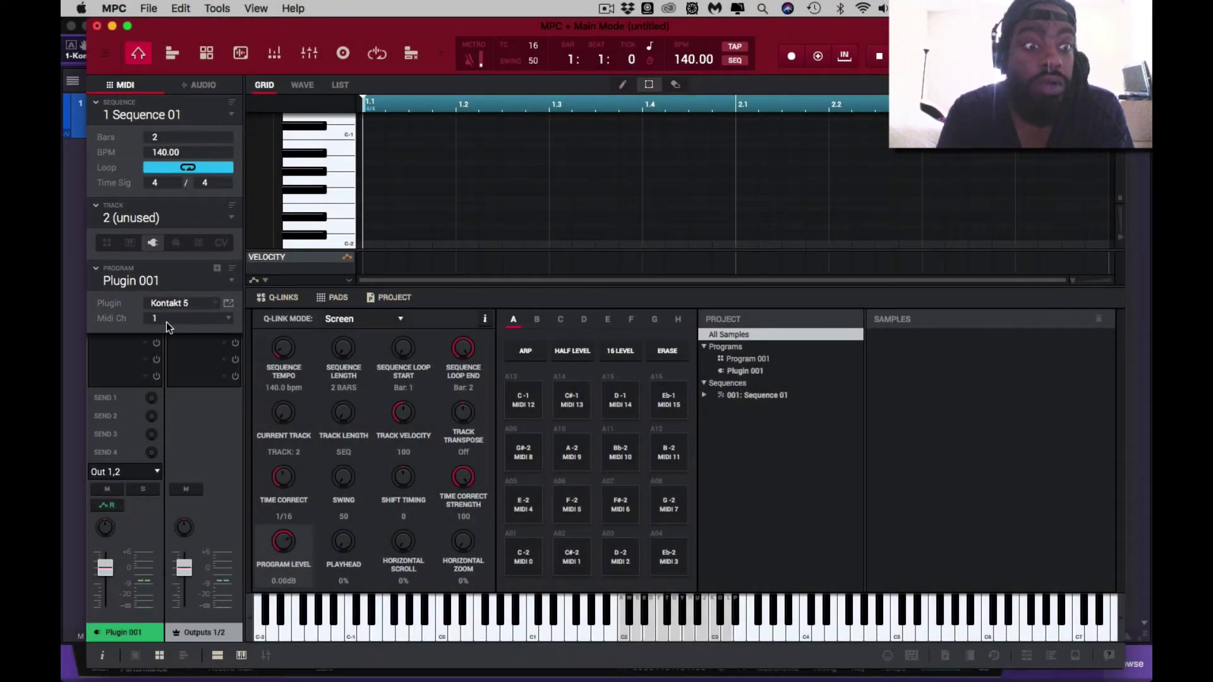
left_click(229, 320)
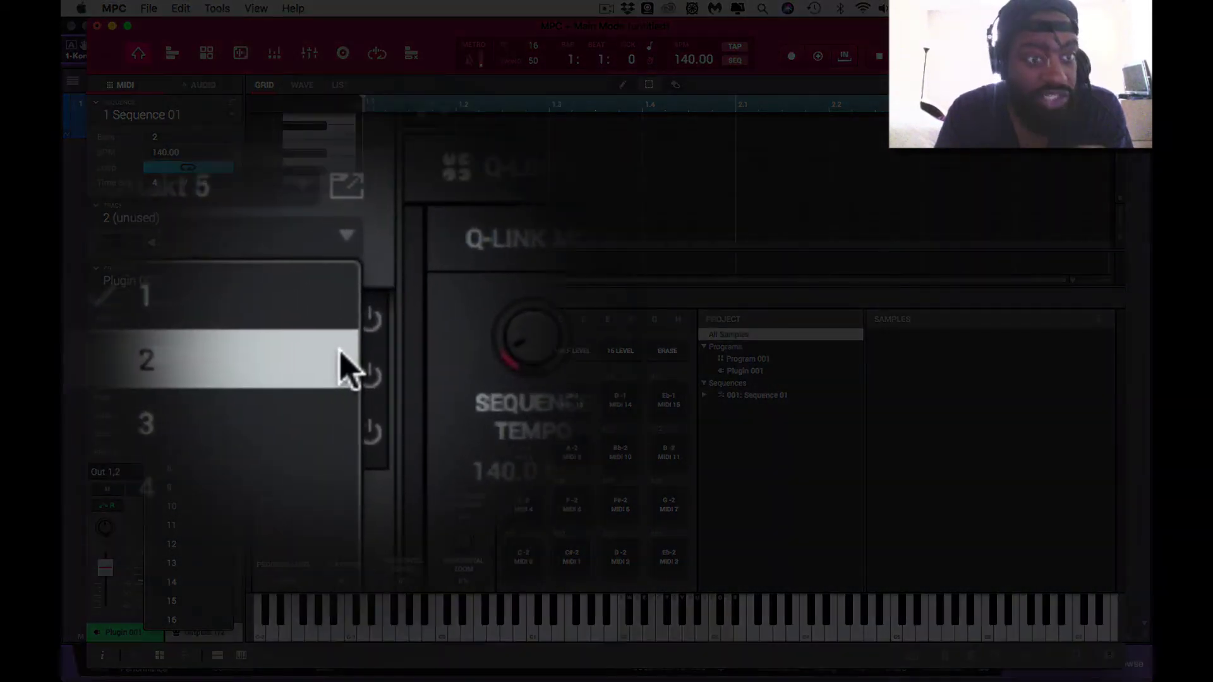
left_click(226, 355)
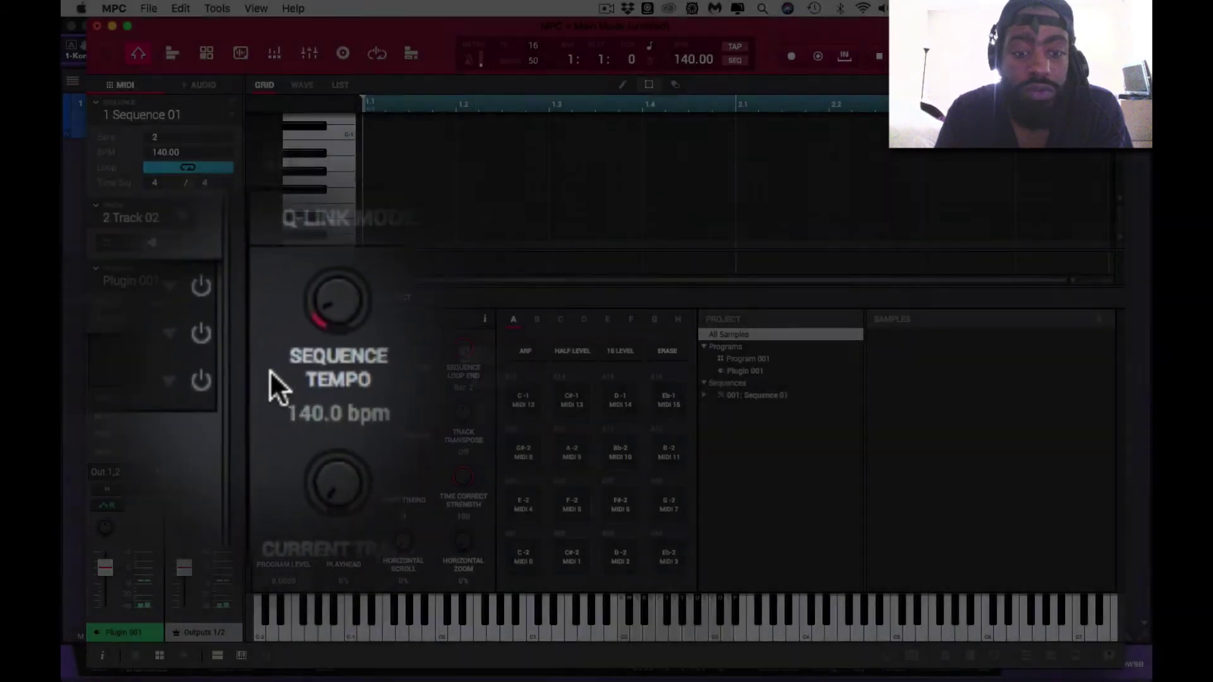
key("a")
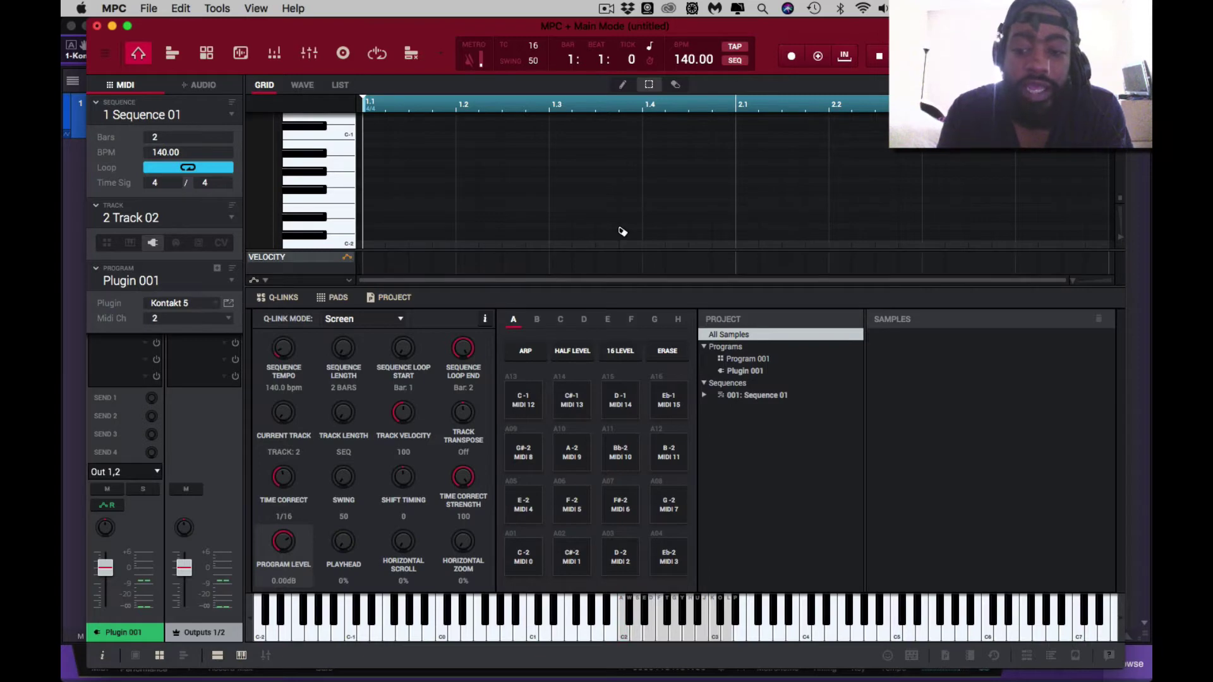
Select unused track 3, set its Kontakt 5 plugin program to MIDI channel 3 and audition it in a lower octave
key("e")
key("Right")
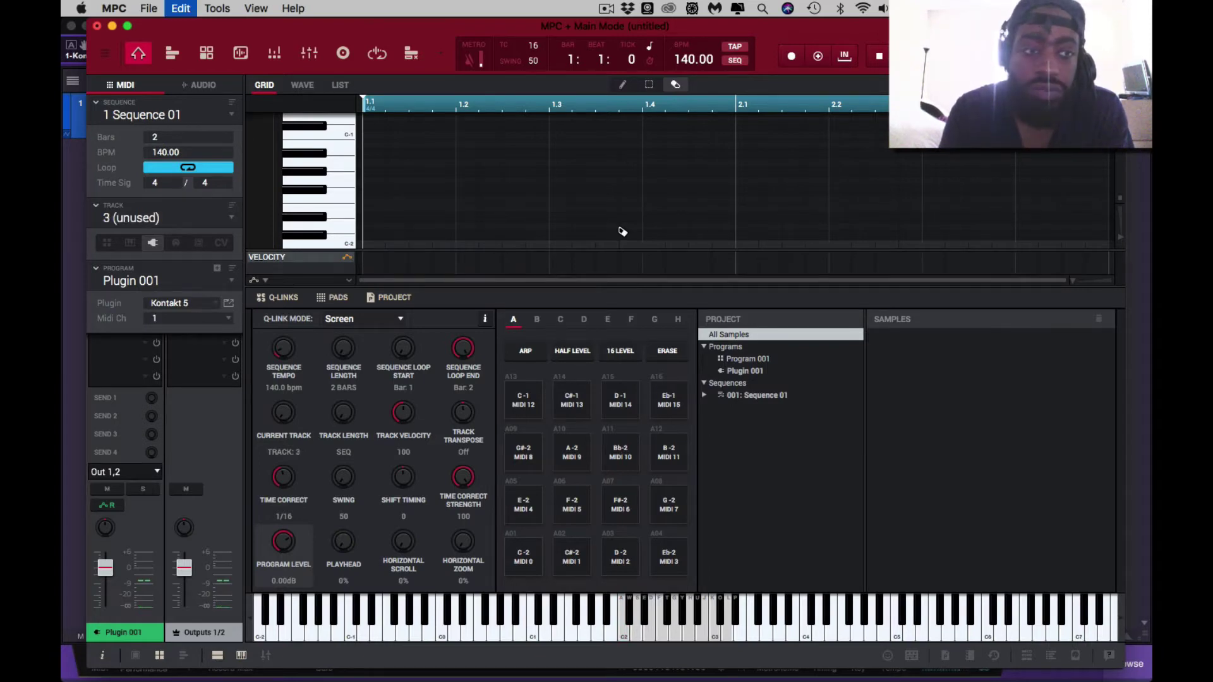
key("s")
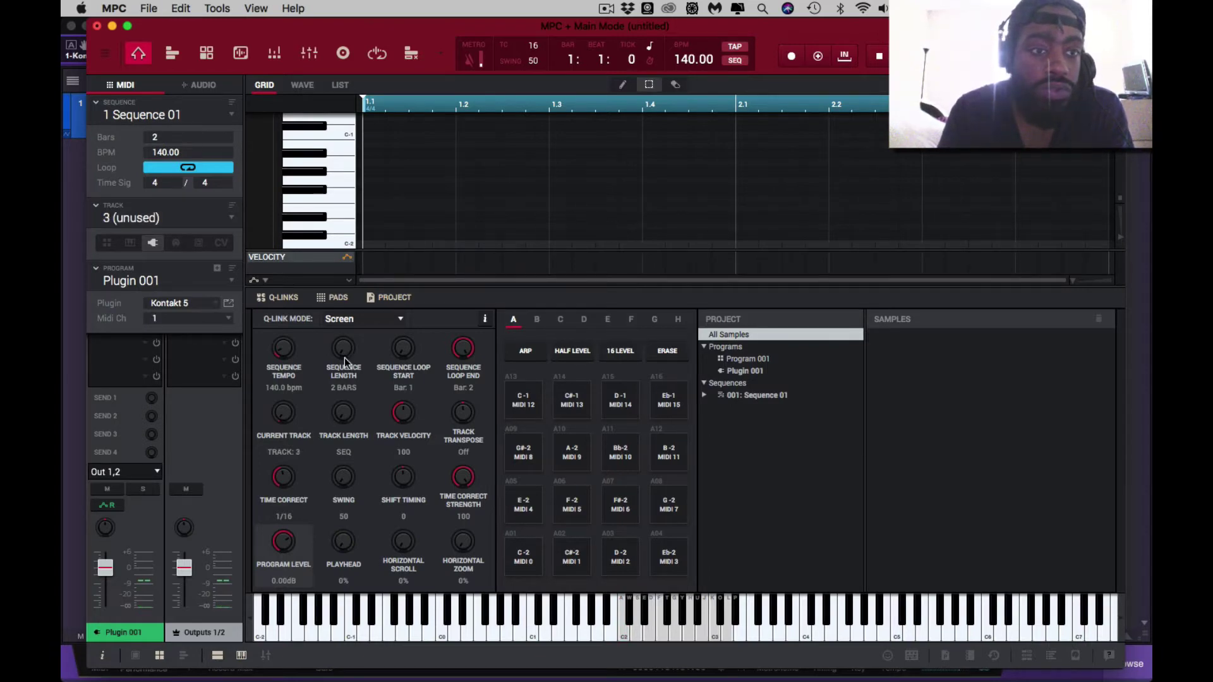
left_click(226, 316)
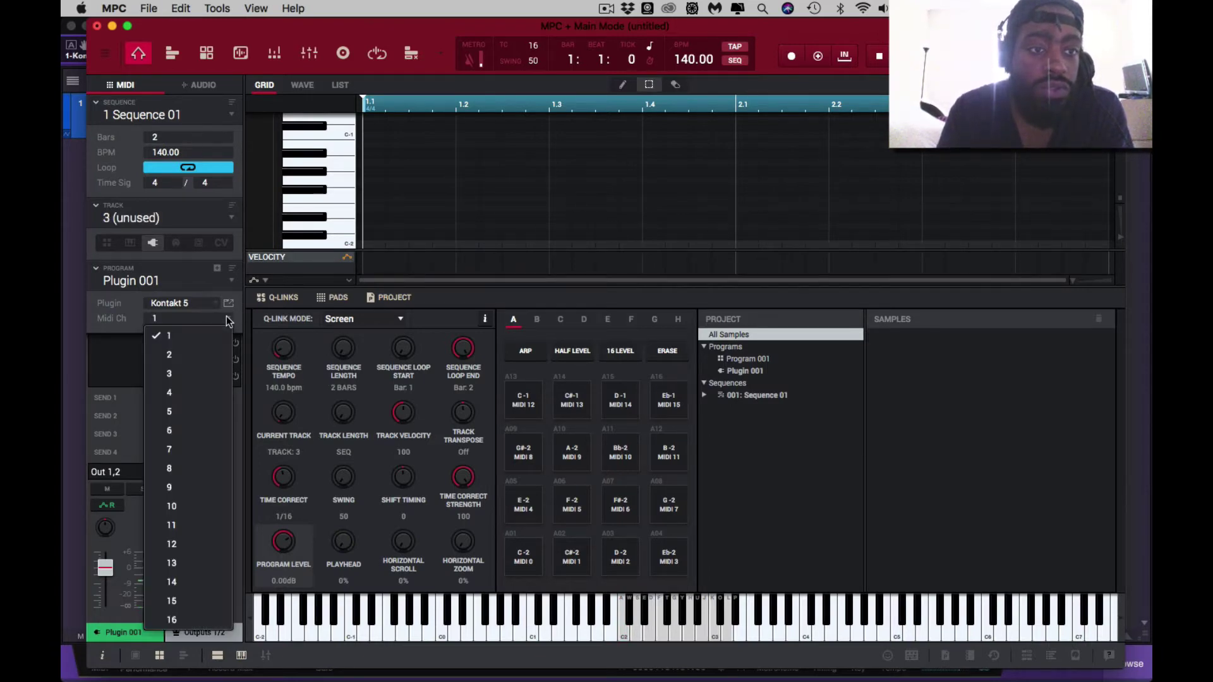
left_click(221, 376)
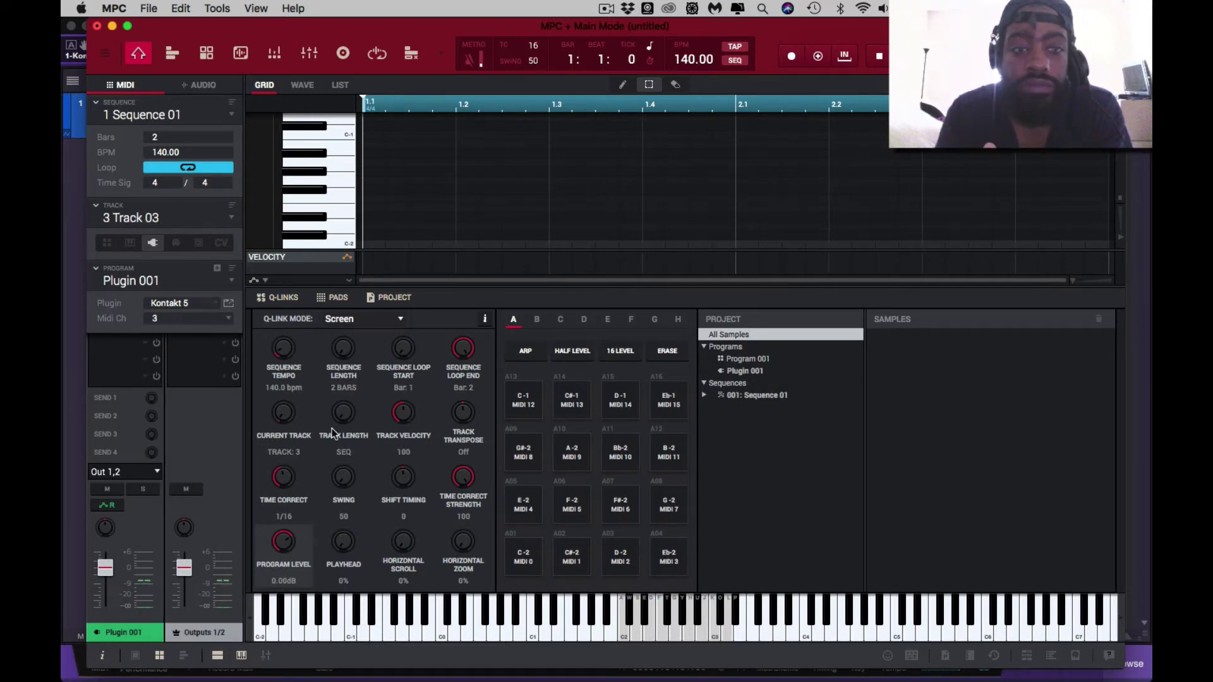
key("a")
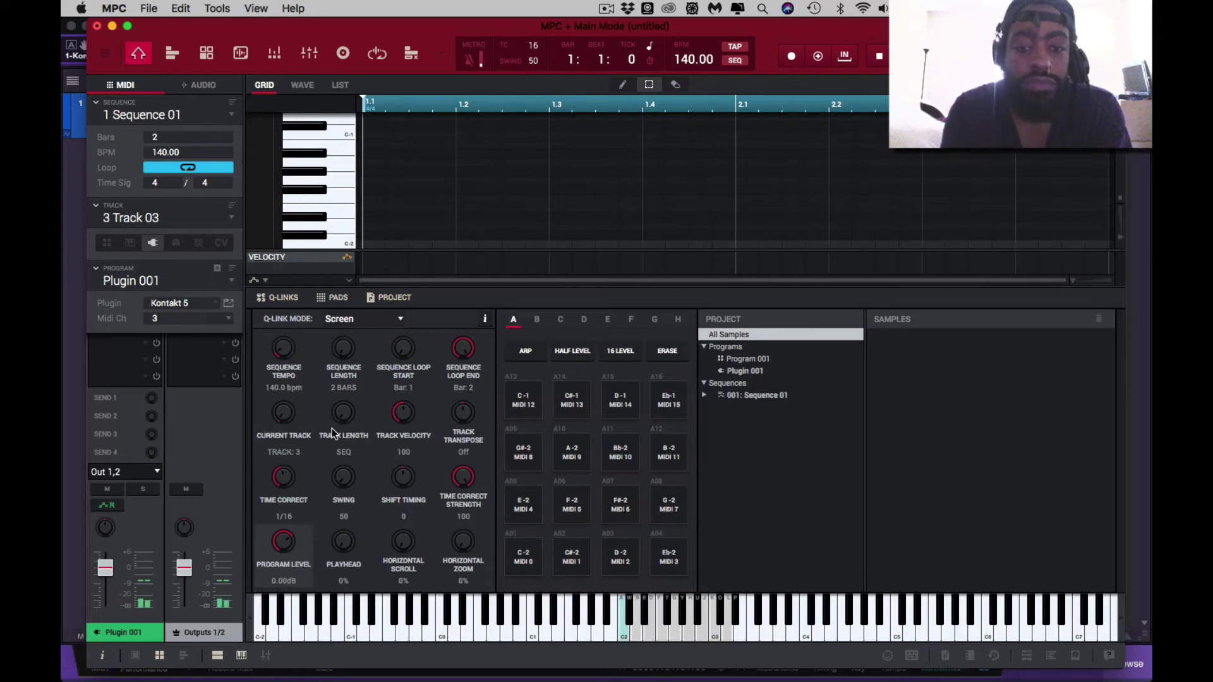
key("z")
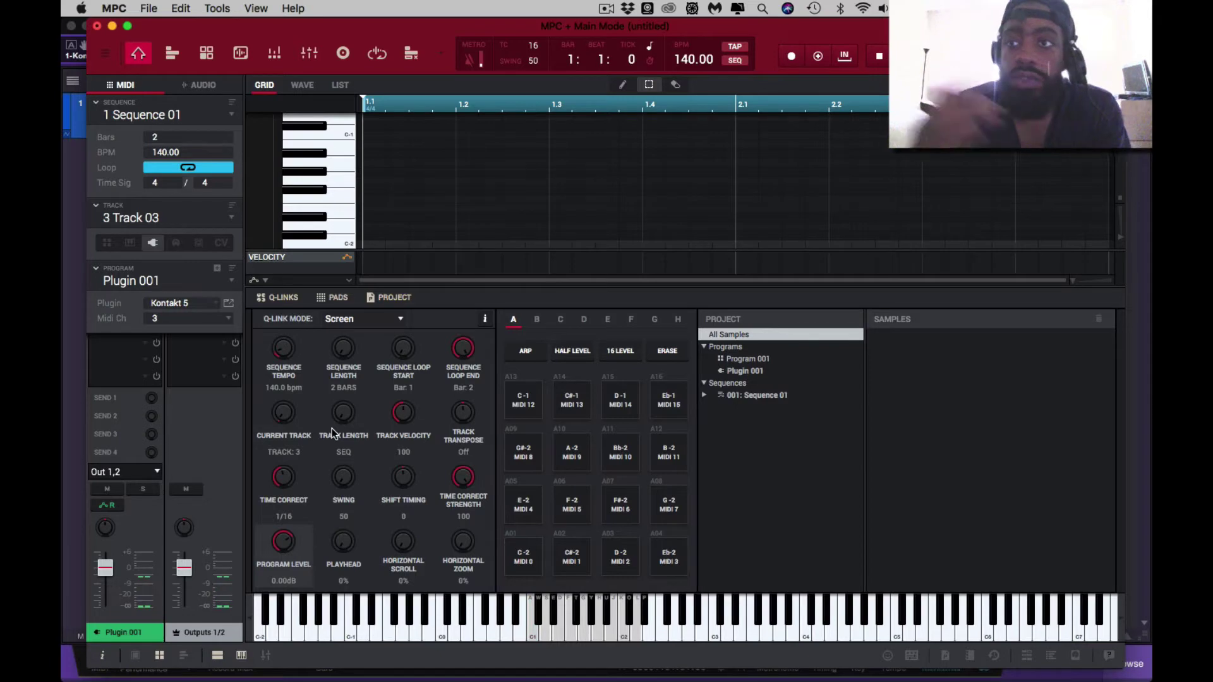
Check the computer's CPU load and review the audio buffer size in the preferences
left_click(739, 9)
left_click(739, 8)
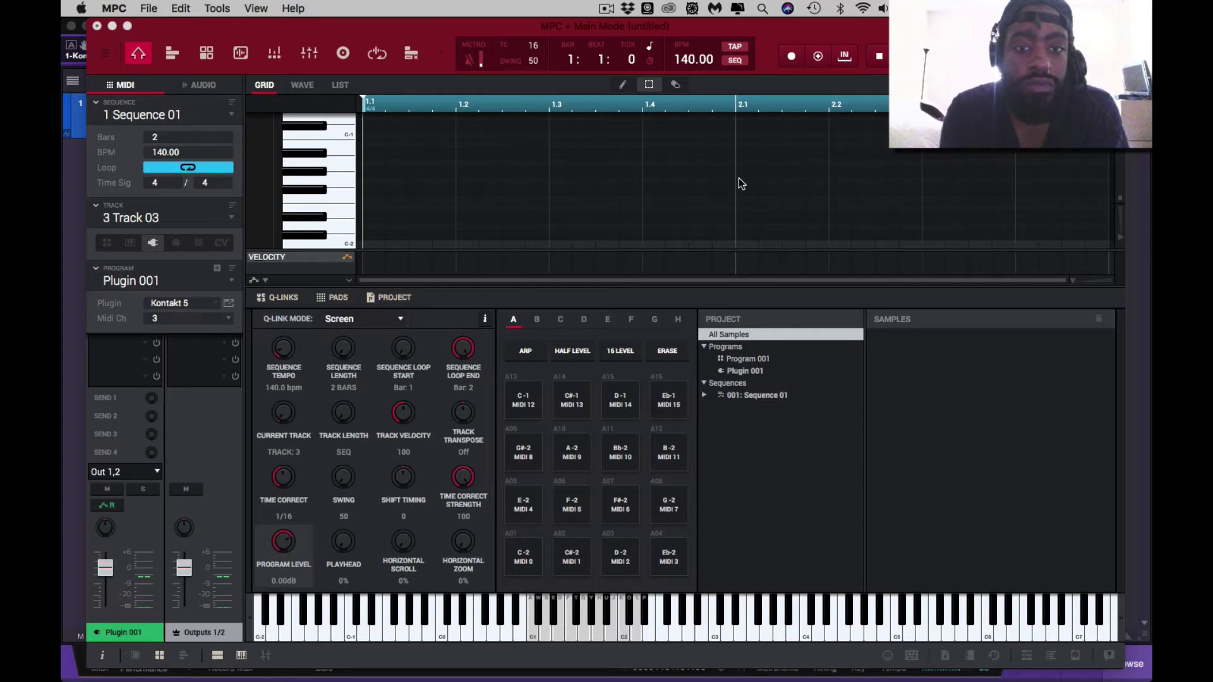
left_click(741, 196)
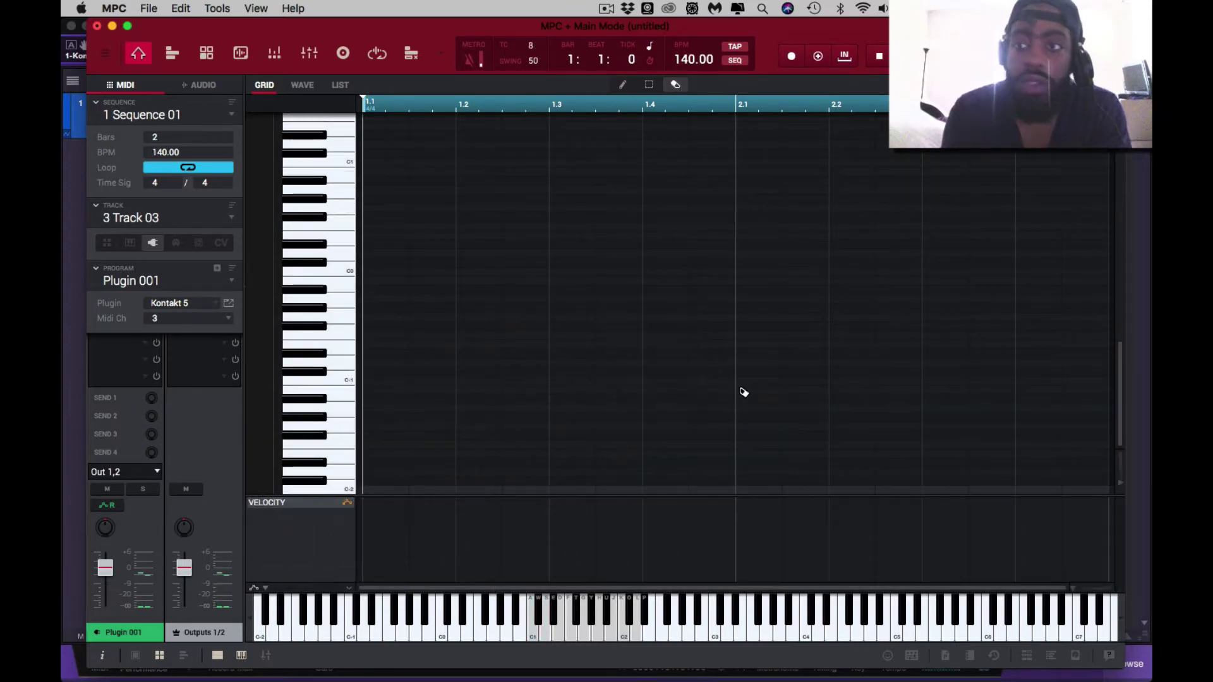
key("super+comma")
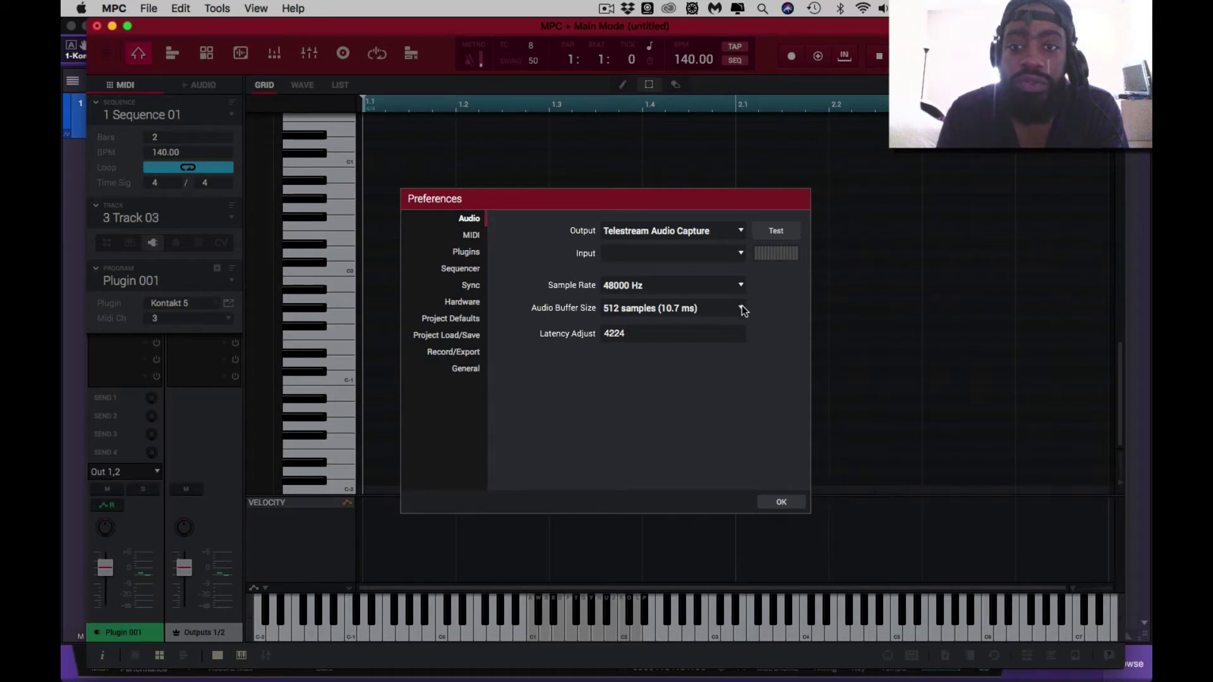
left_click(775, 500)
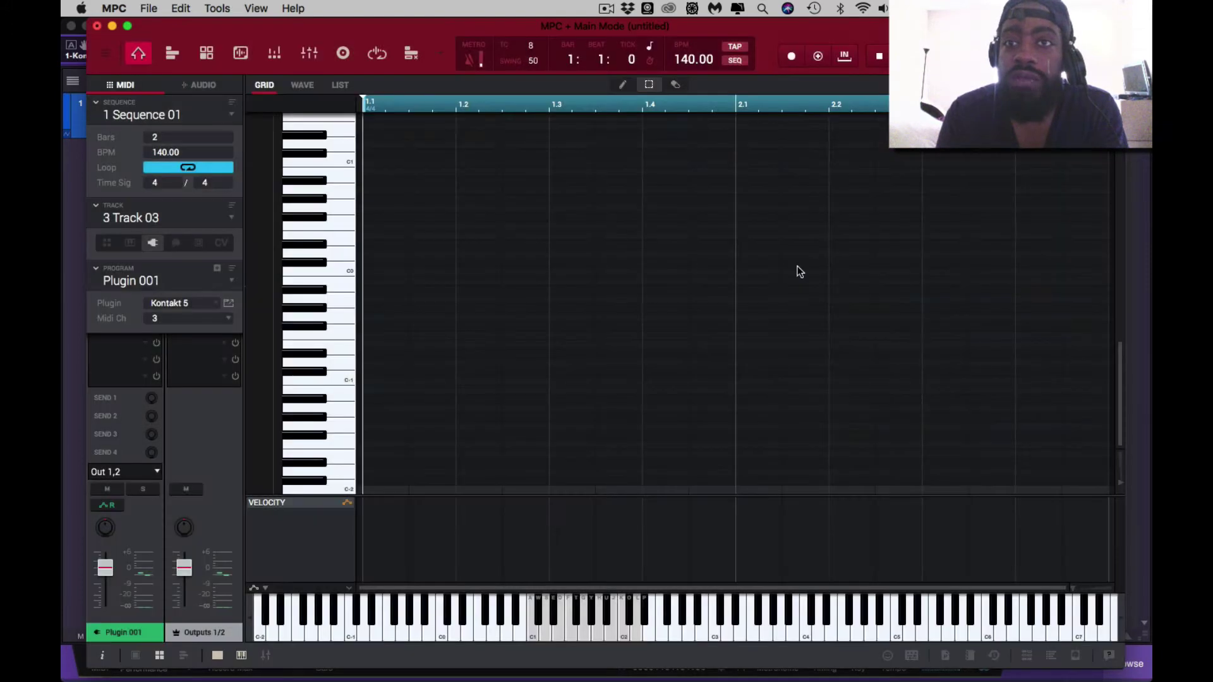
left_click(735, 8)
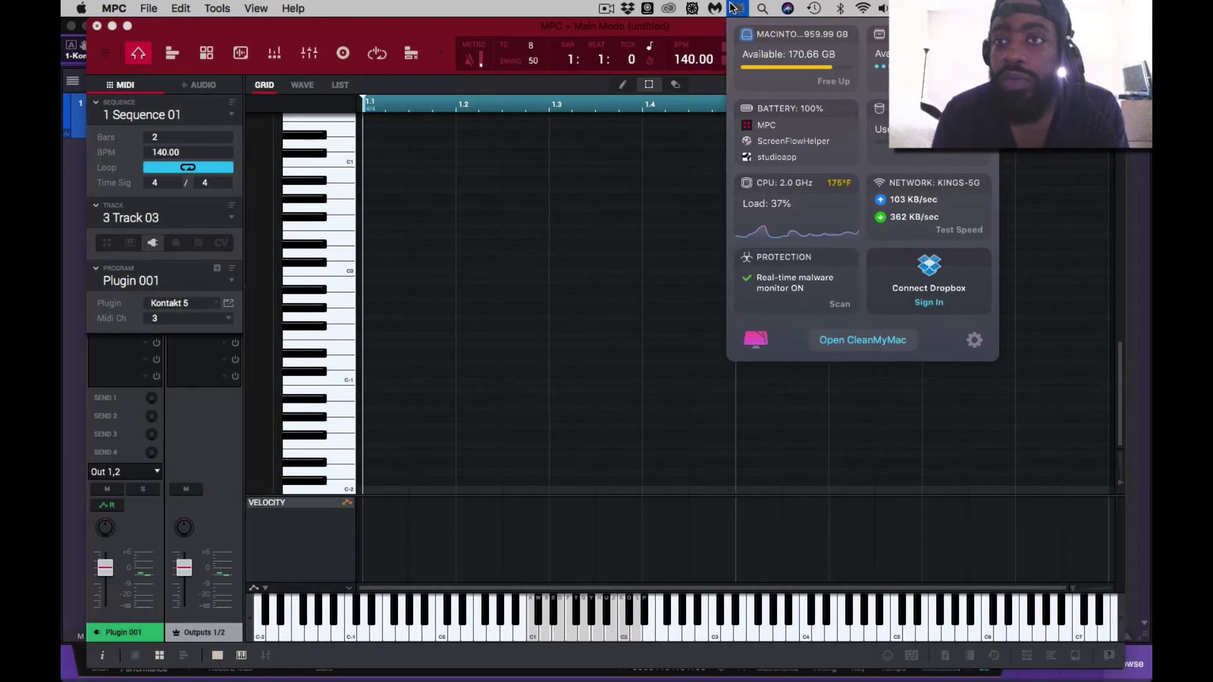
left_click(734, 8)
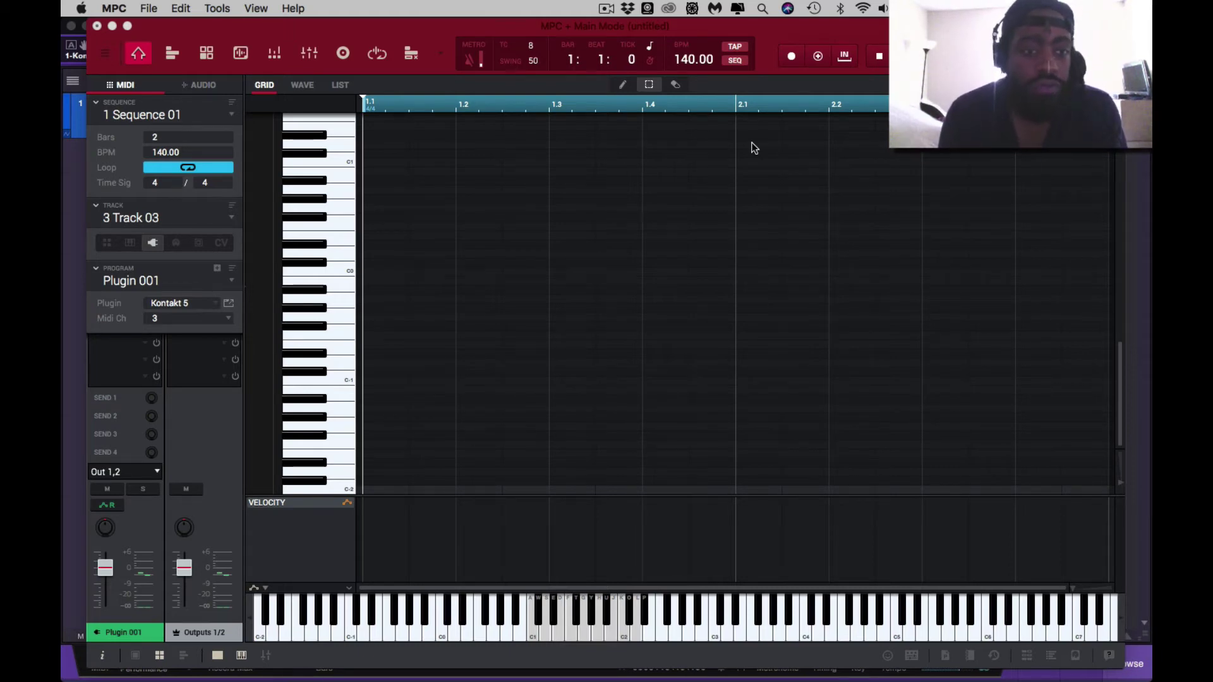
Audition track 3's sound, and switch to track 1 and play a few notes on it
key("a")
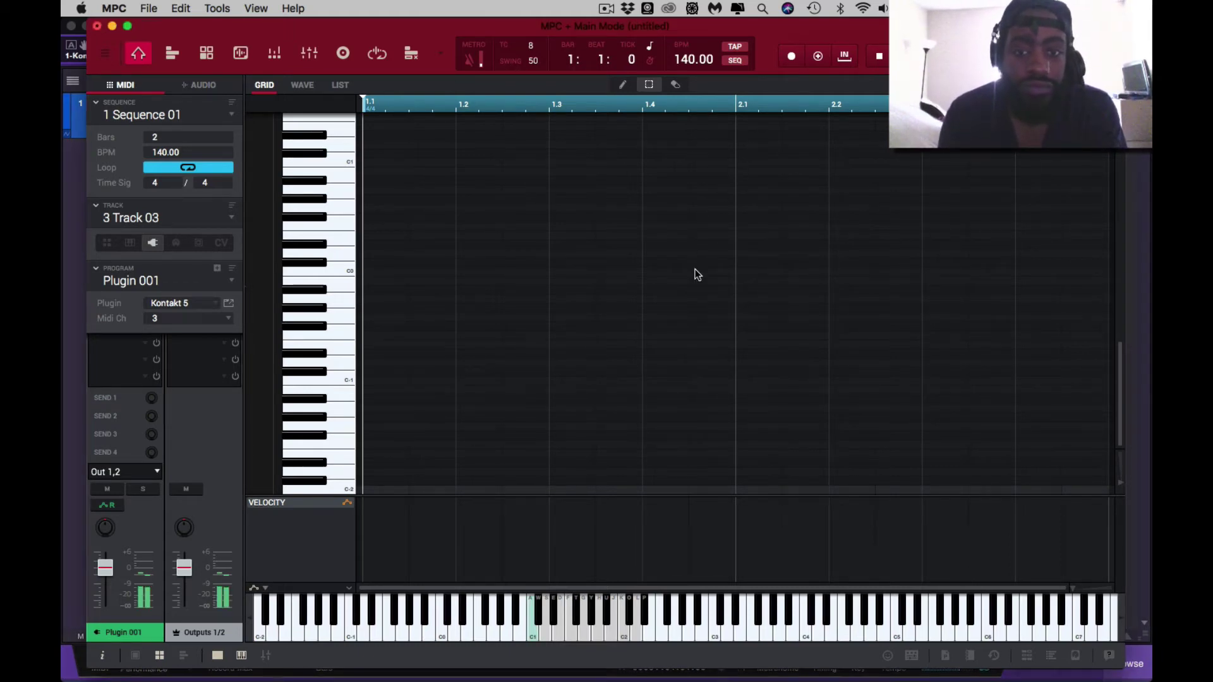
key("s")
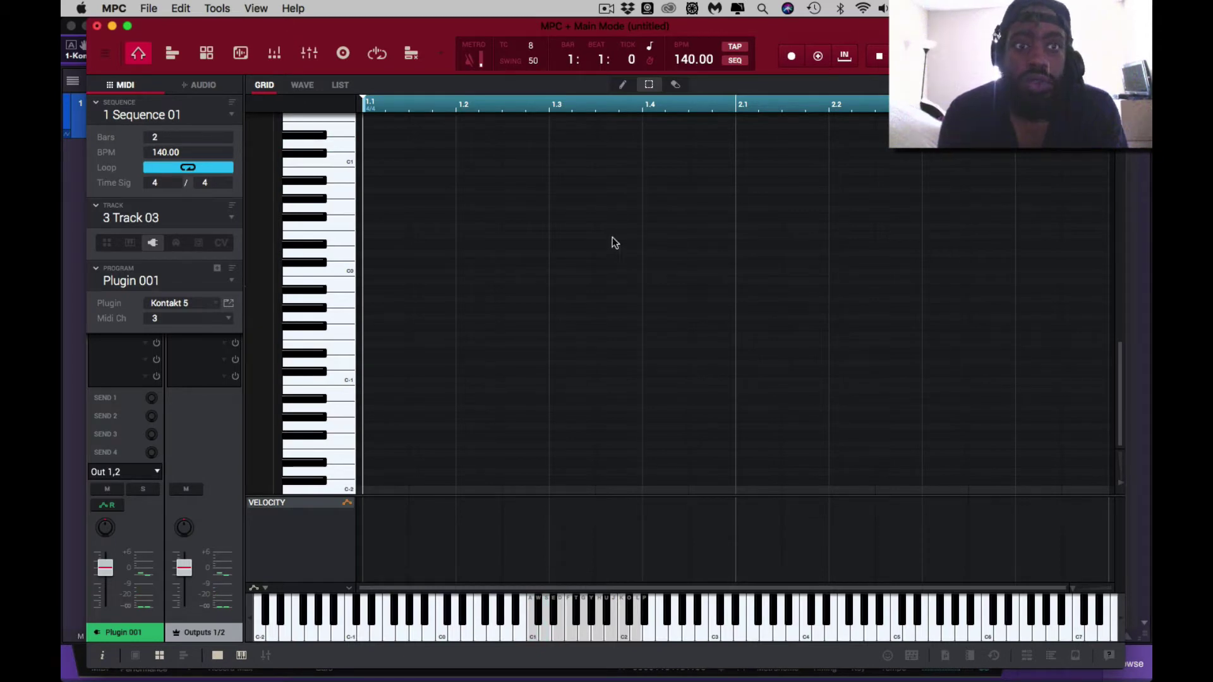
key("e")
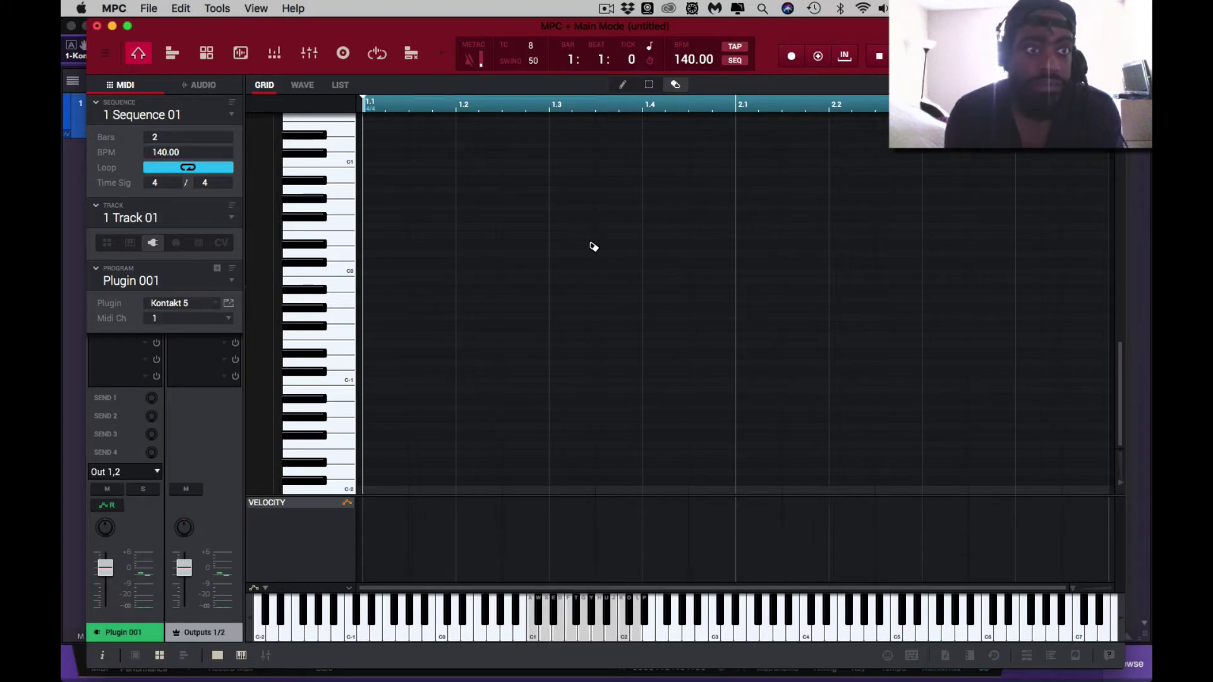
key("r")
key("a")
key("s")
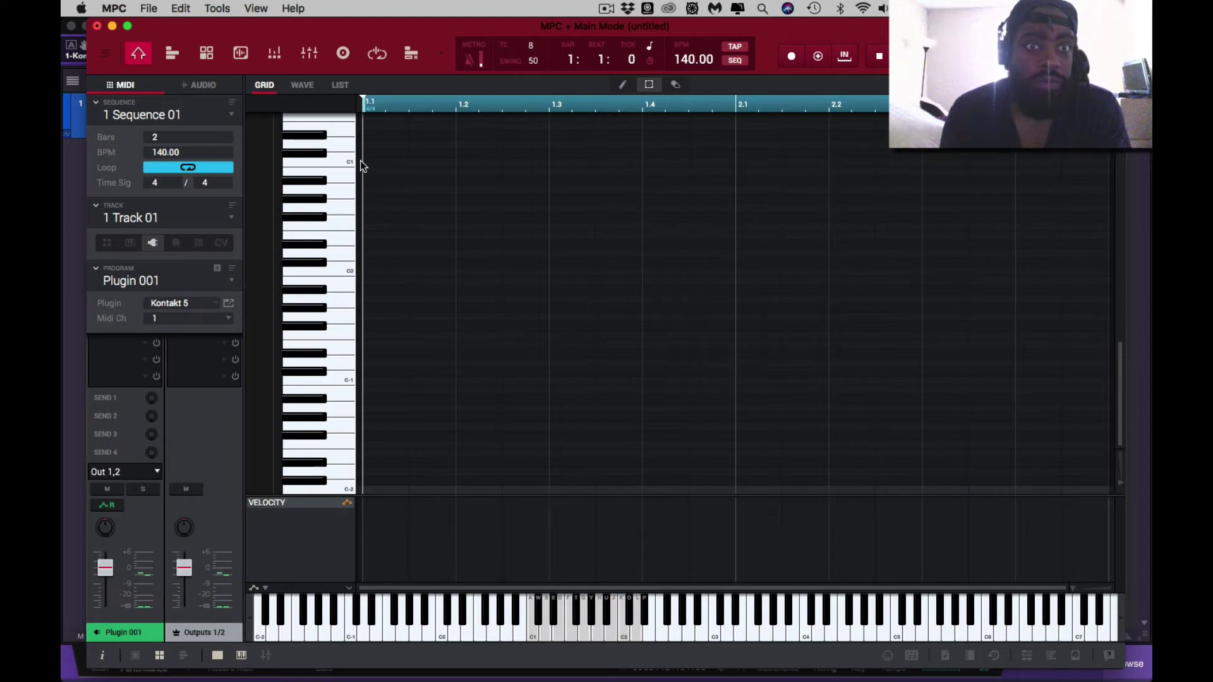
key("w")
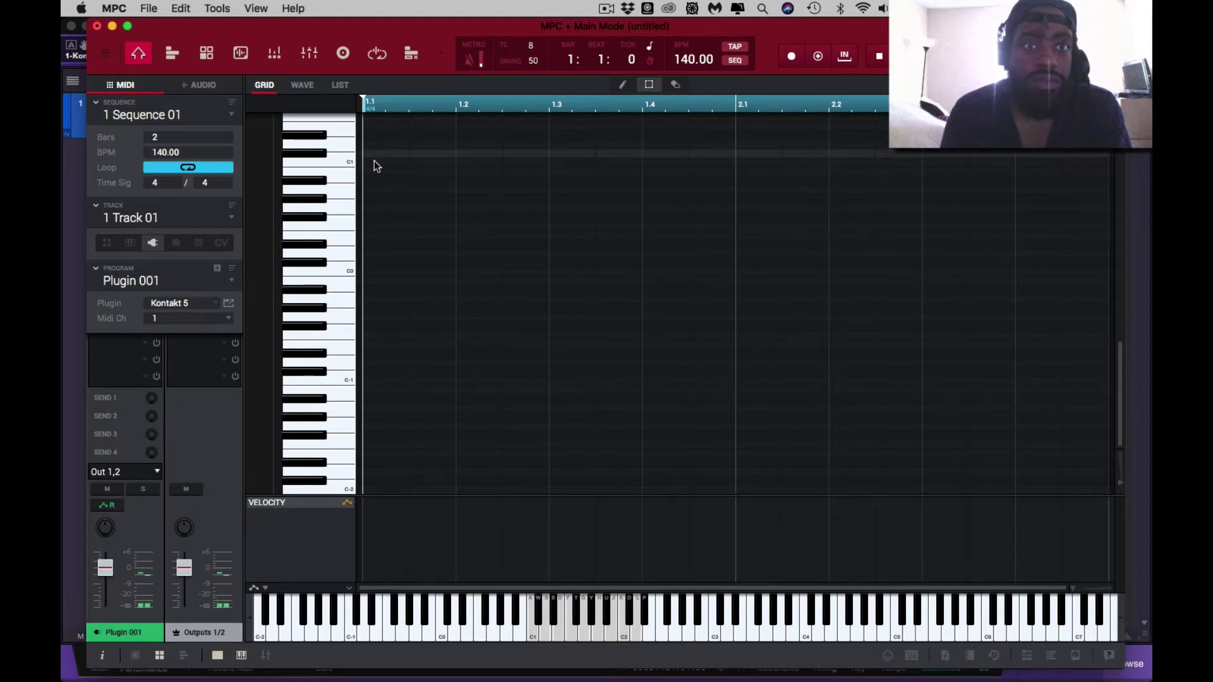
left_click(374, 167)
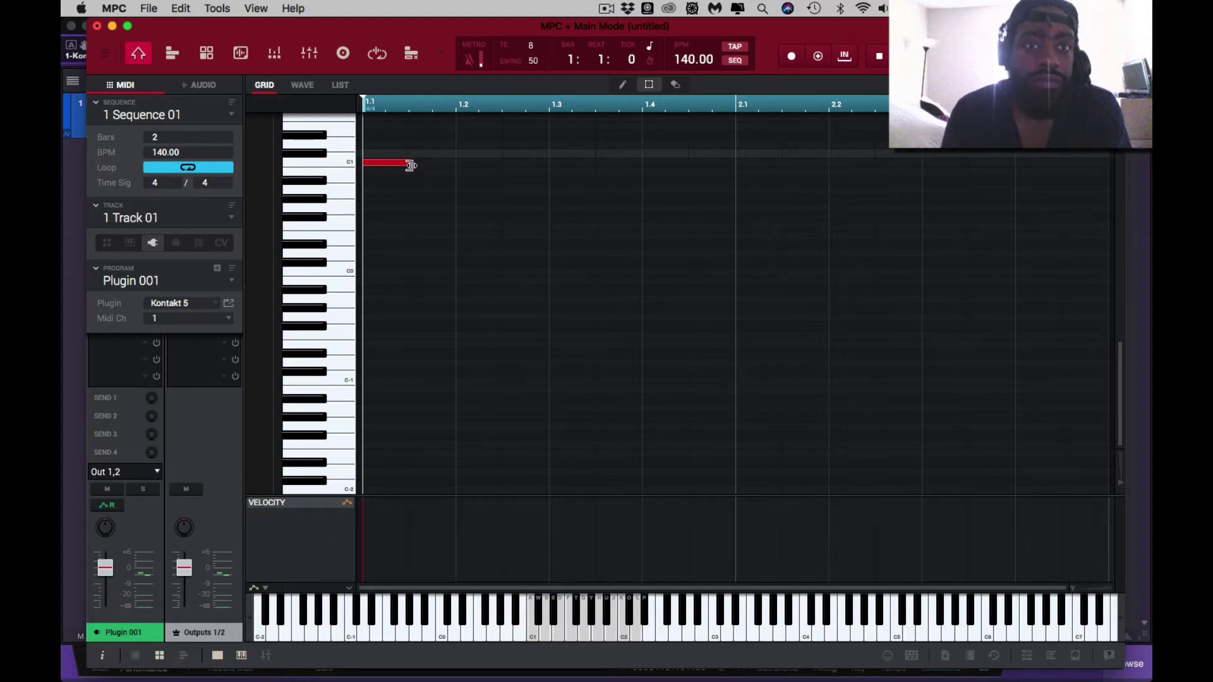
left_click_drag(410, 163, 454, 165)
left_click(425, 146)
key("super+z")
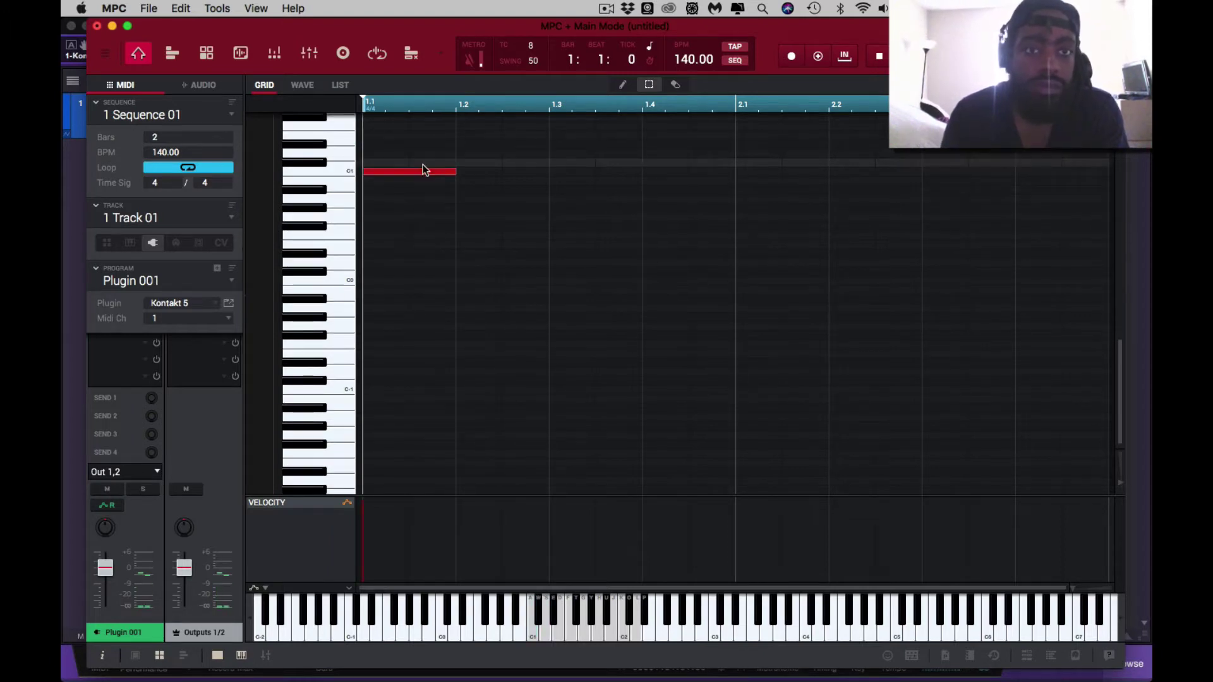
scroll(423, 164, "up", 1)
key("Up")
key("Up")
key("super+z")
key("Delete")
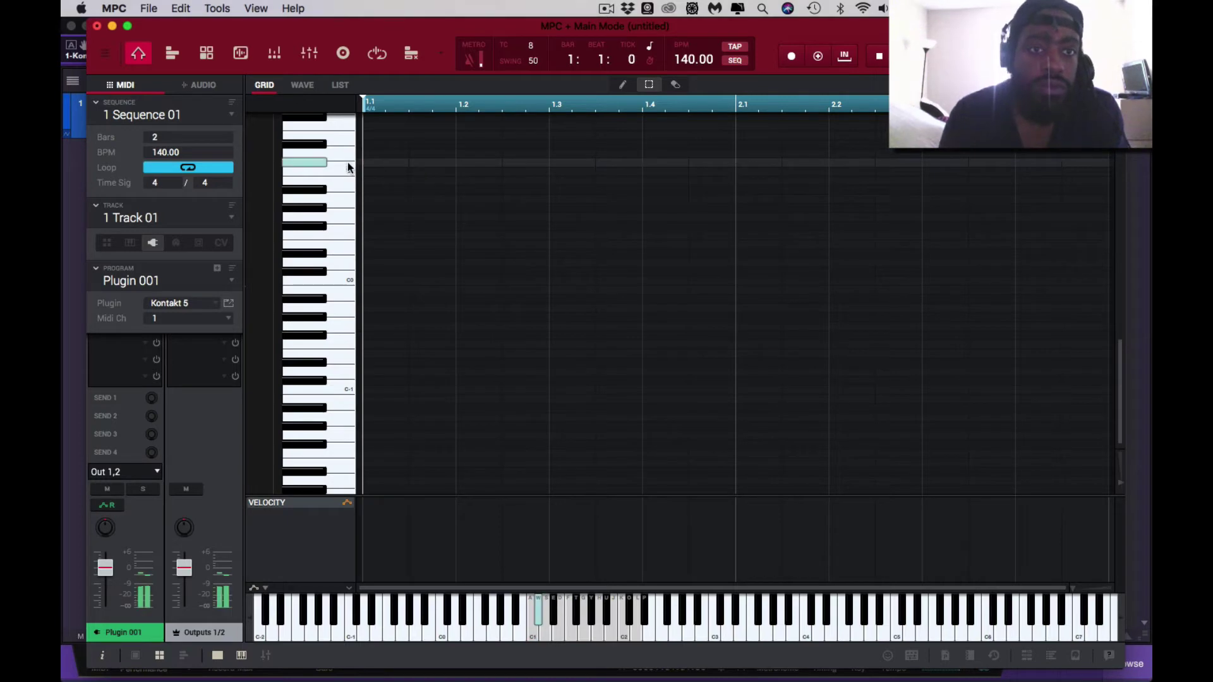
Build a three-beat chord from 1.1 on track 1 by drawing C1 and duplicating it up to D#1 and G1
mouse_move(371, 170)
left_mouse_down()
mouse_move(733, 183)
mouse_move(642, 172)
left_mouse_up()
left_click_drag(513, 171, 501, 168)
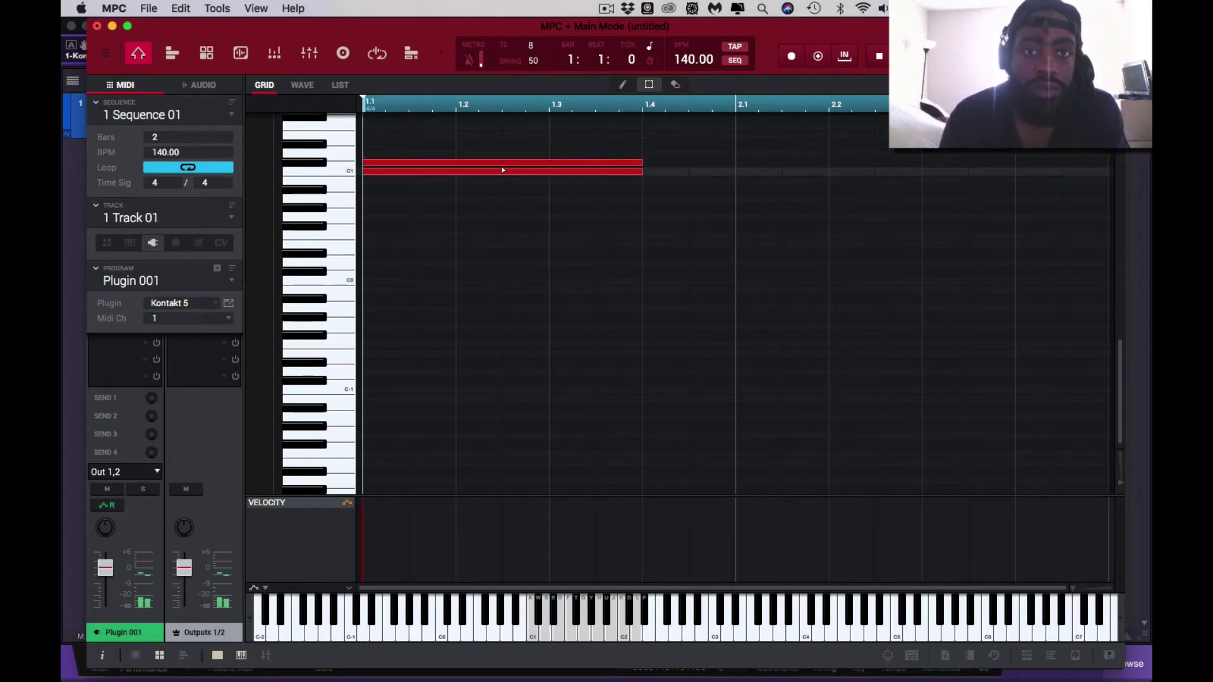
key("Up")
key("Up")
key("Up")
scroll(500, 164, "up", 5)
left_click_drag(530, 271, 524, 263)
key("Up")
key("Up")
key("Up")
Copy the whole chord to start at 2.1 and lower the copy's highest note by one semitone
key("super+a")
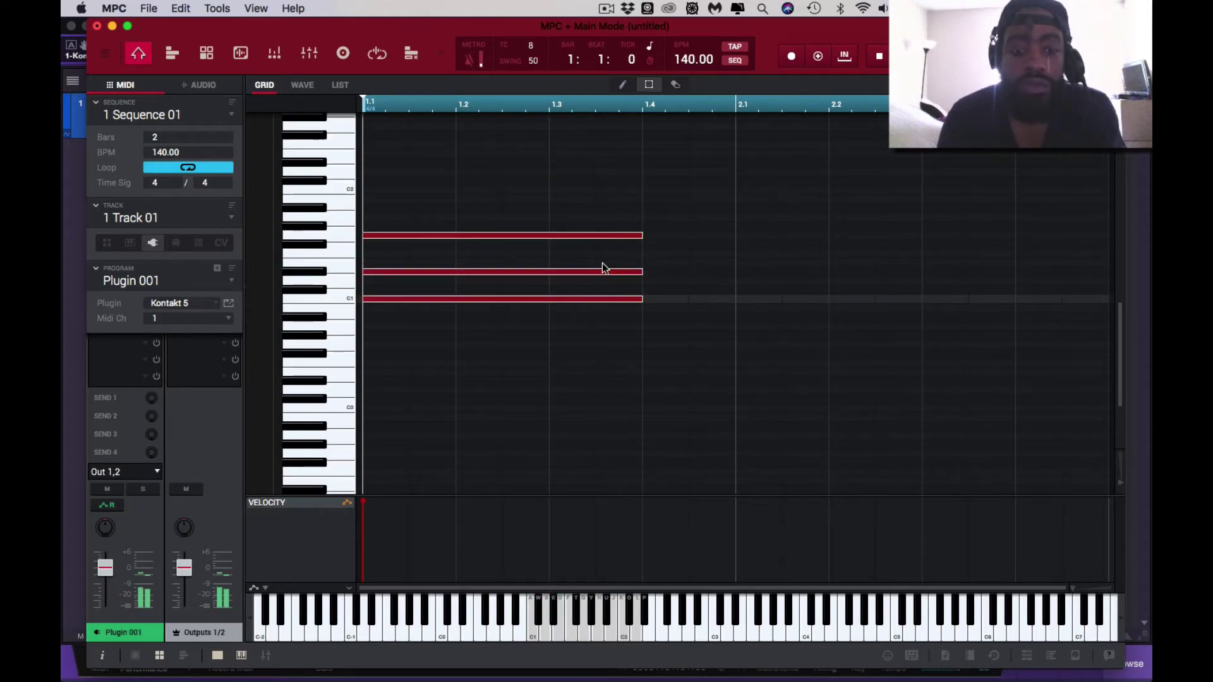
left_click_drag(601, 266, 789, 276)
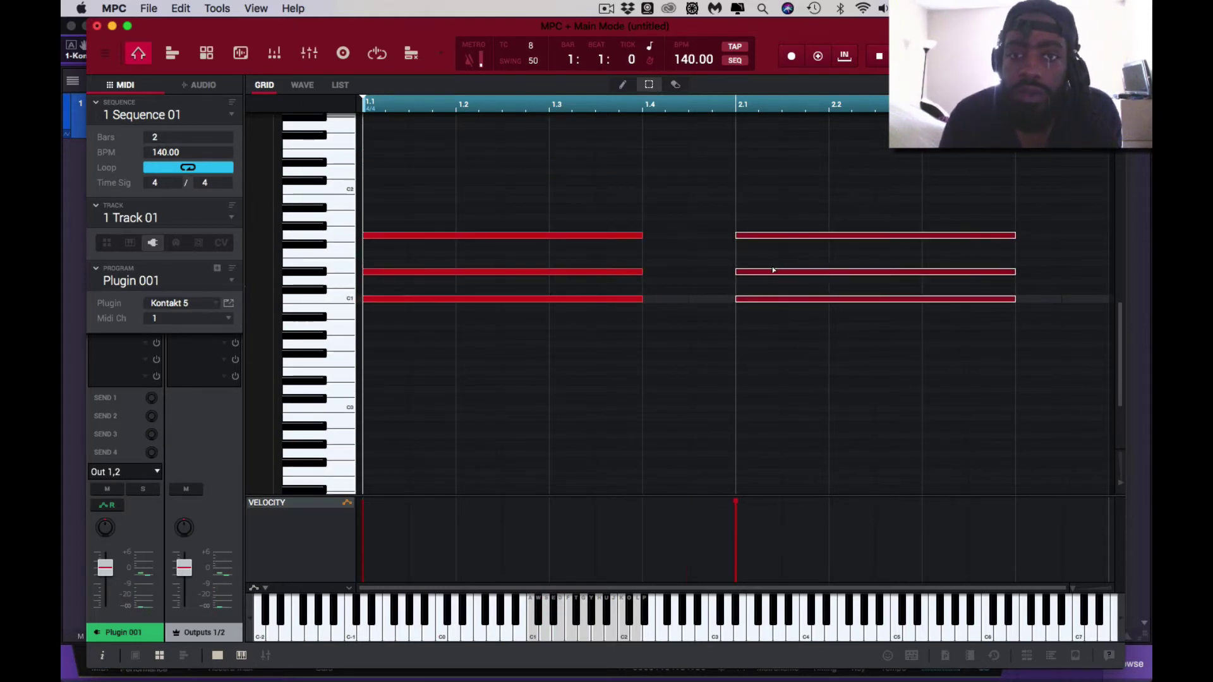
left_click(790, 236)
key("Down")
key("Down")
key("Down")
key("Up")
key("Up")
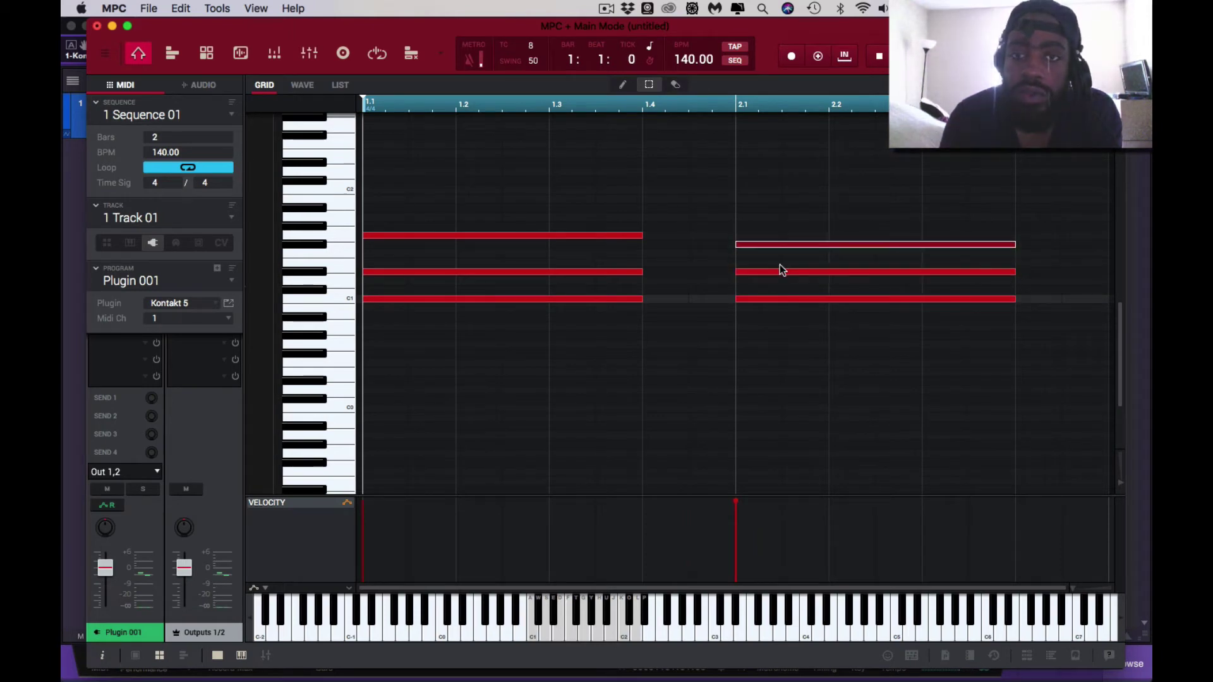
Raise the lowest note of the second chord nine semitones to A1, above its other two notes
left_click(778, 299)
key("Up")
key("Up")
key("Up")
key("Up")
key("Up")
key("Up")
key("Up")
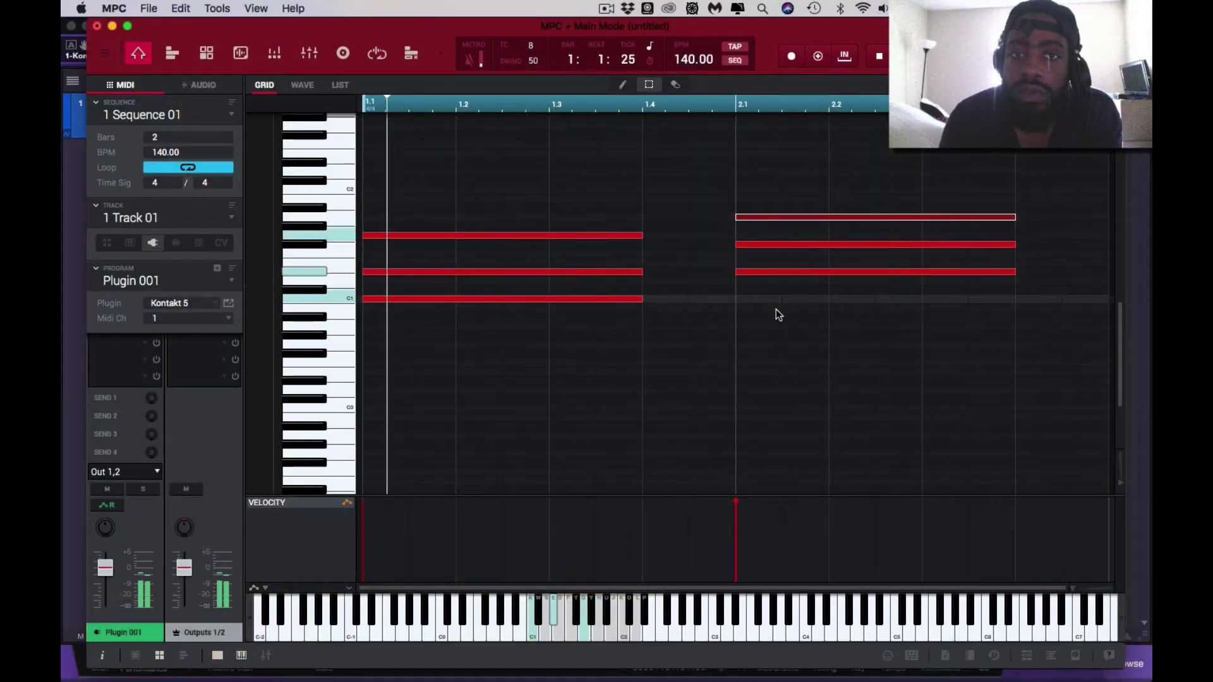
Transpose all the notes of both chords up one octave while the sequence plays
key("super+a")
key("shift+Up")
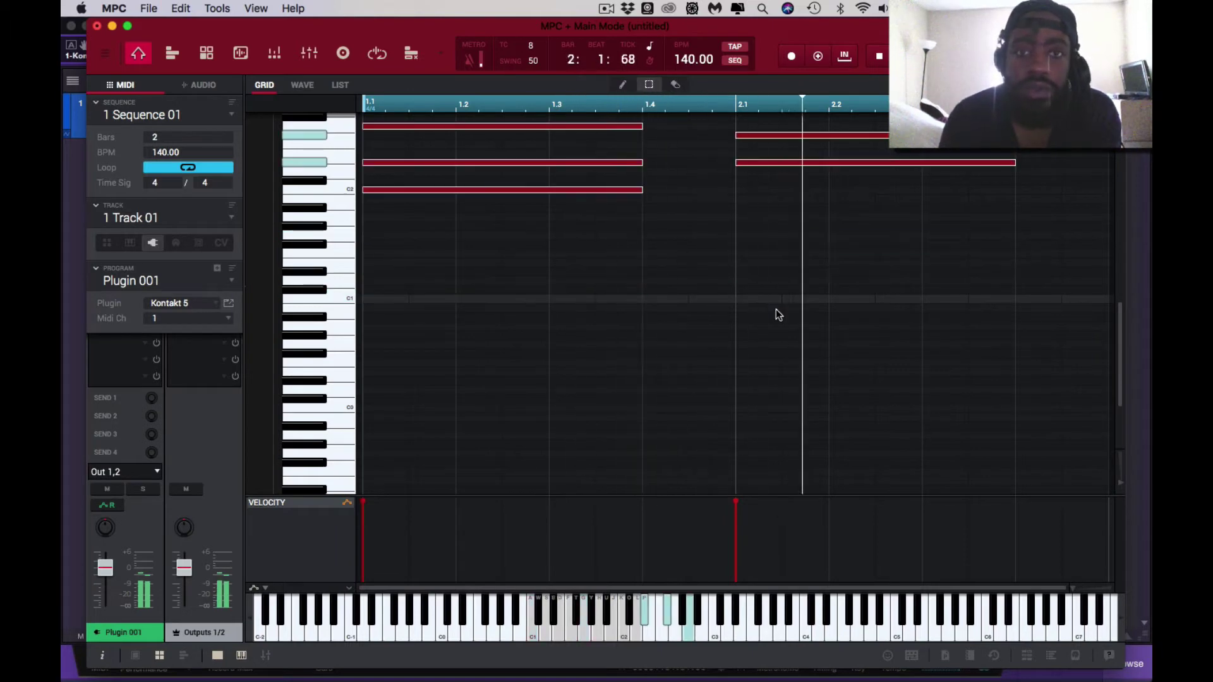
scroll(779, 309, "up", 5)
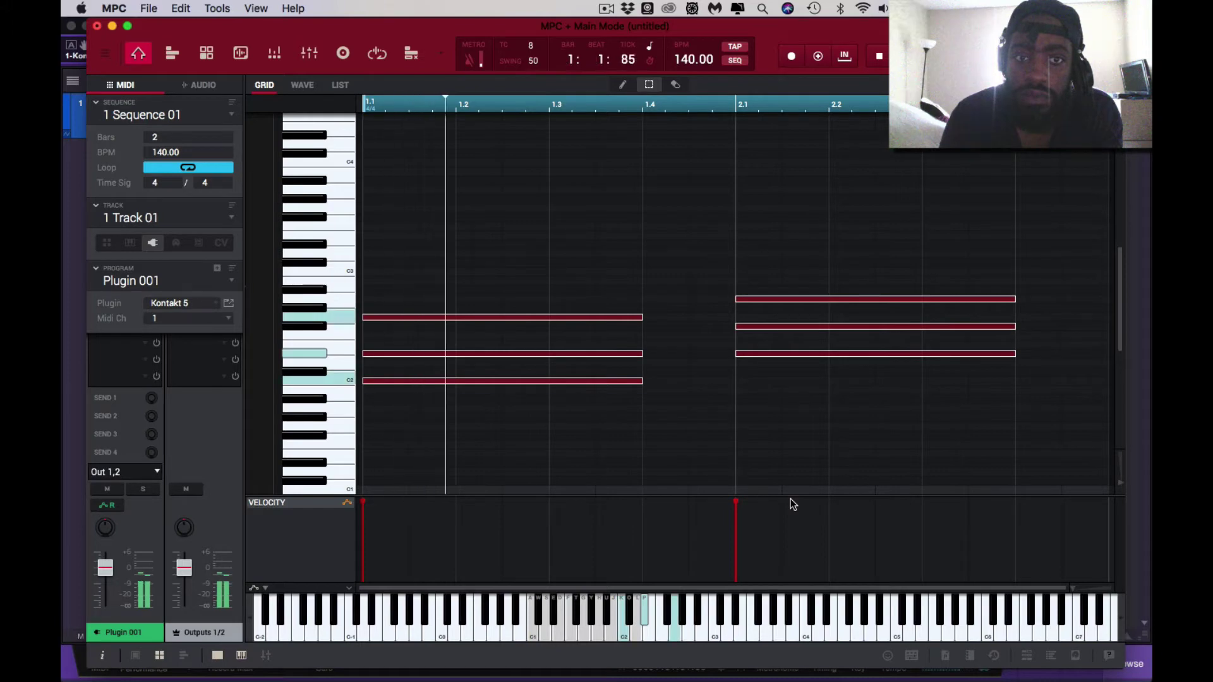
Set the audio buffer size to 1024 samples (21.3 ms) and play the sequence
key("super+comma")
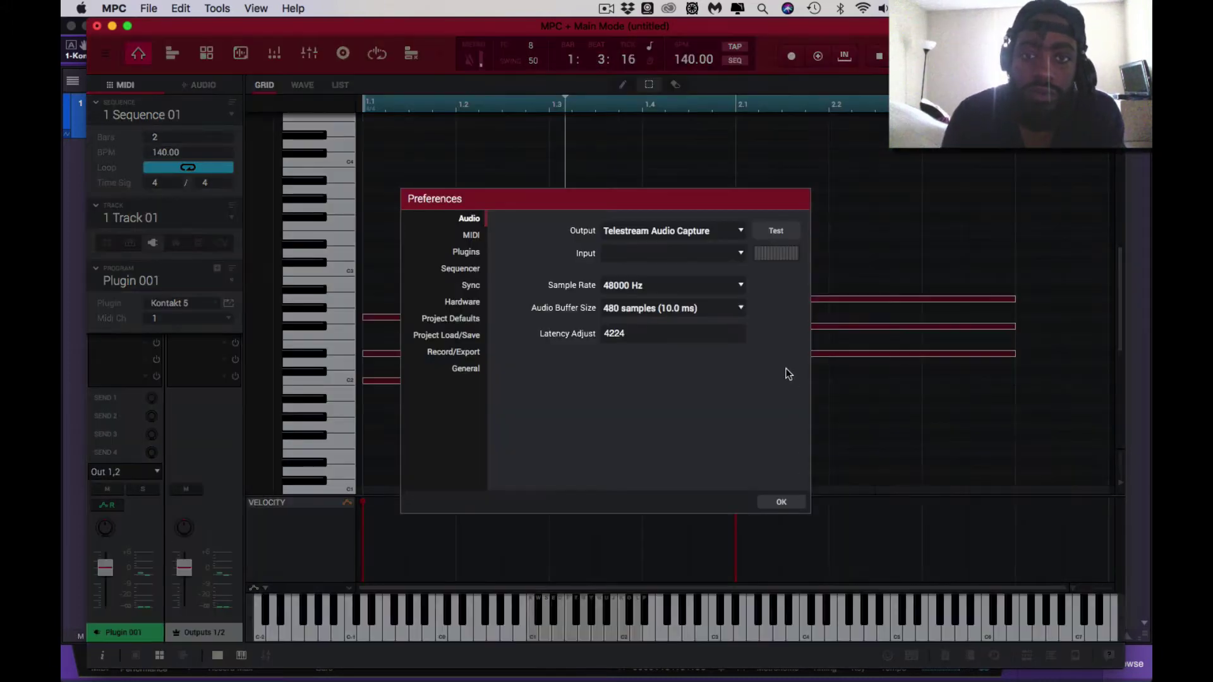
left_click(740, 309)
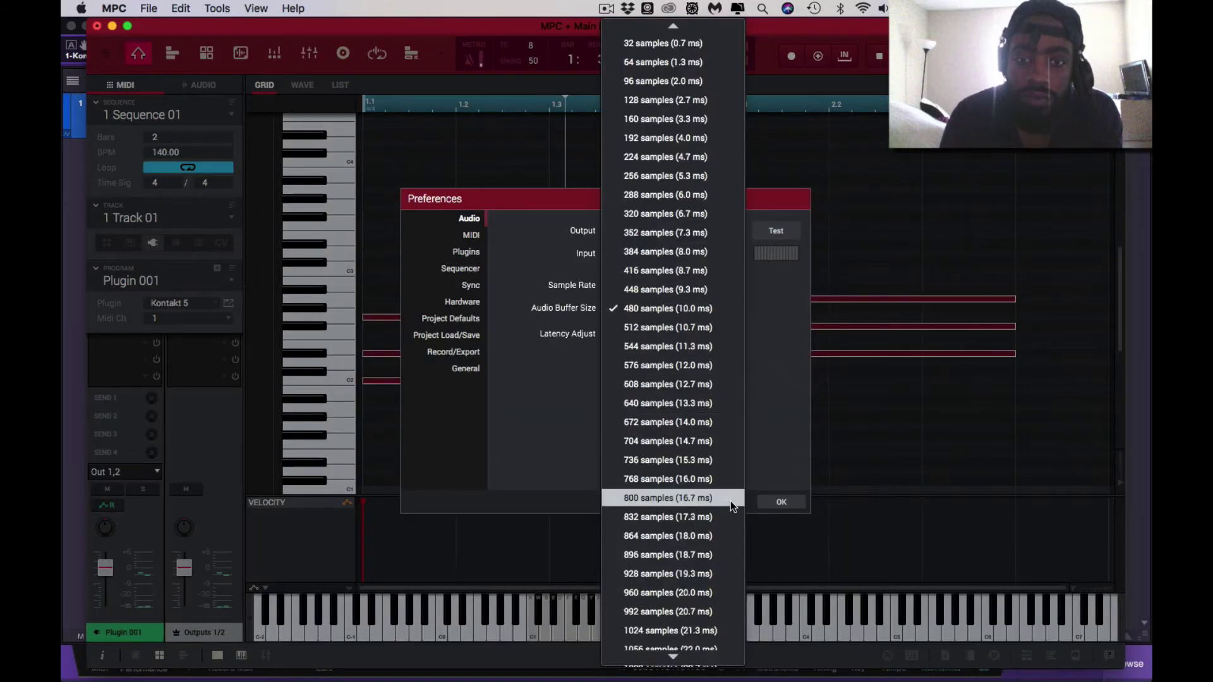
scroll(731, 502, "down", 5)
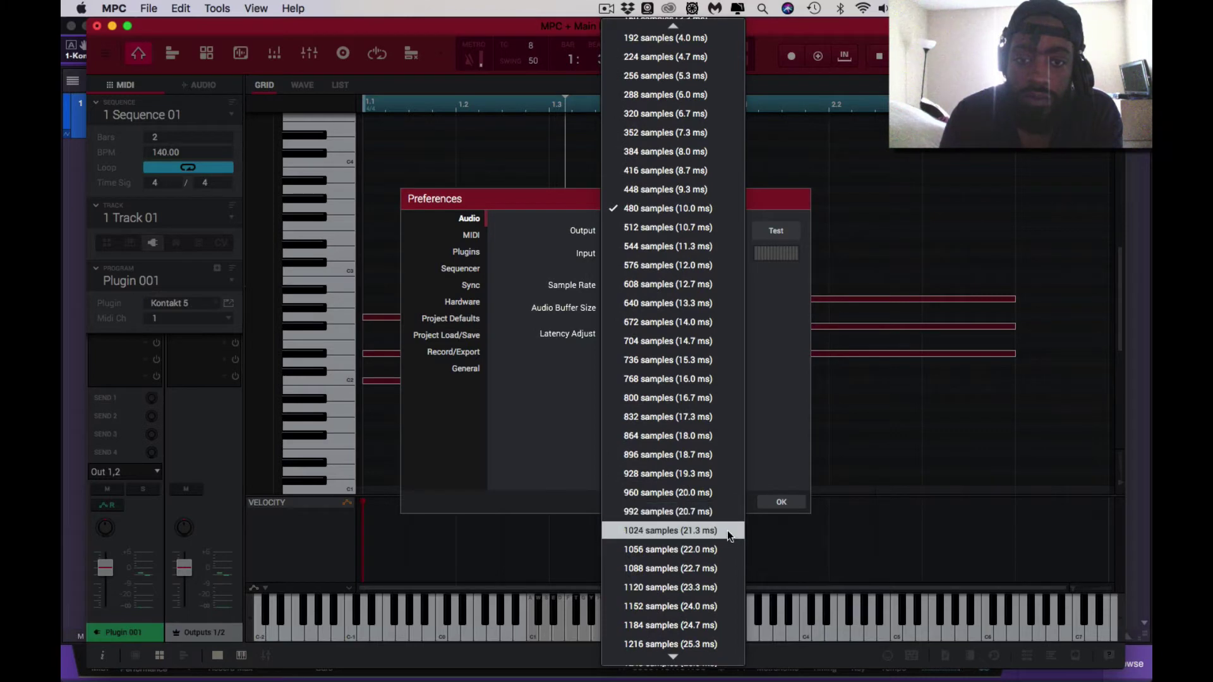
left_click(728, 531)
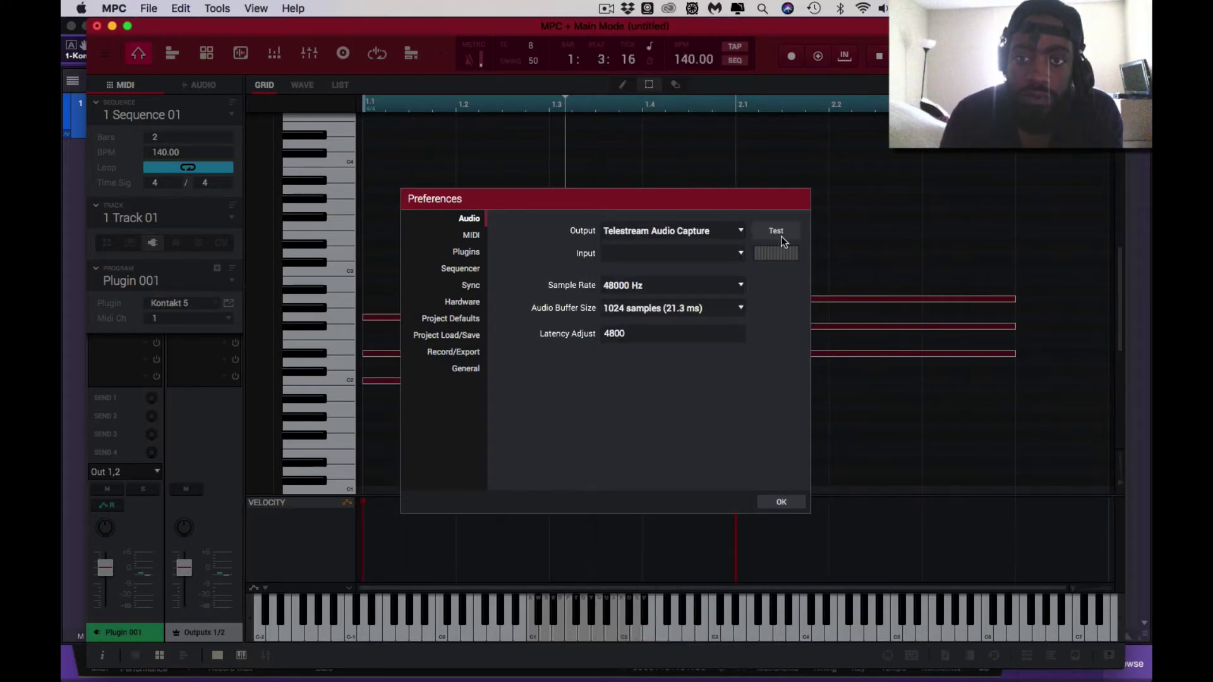
left_click(780, 502)
key("space")
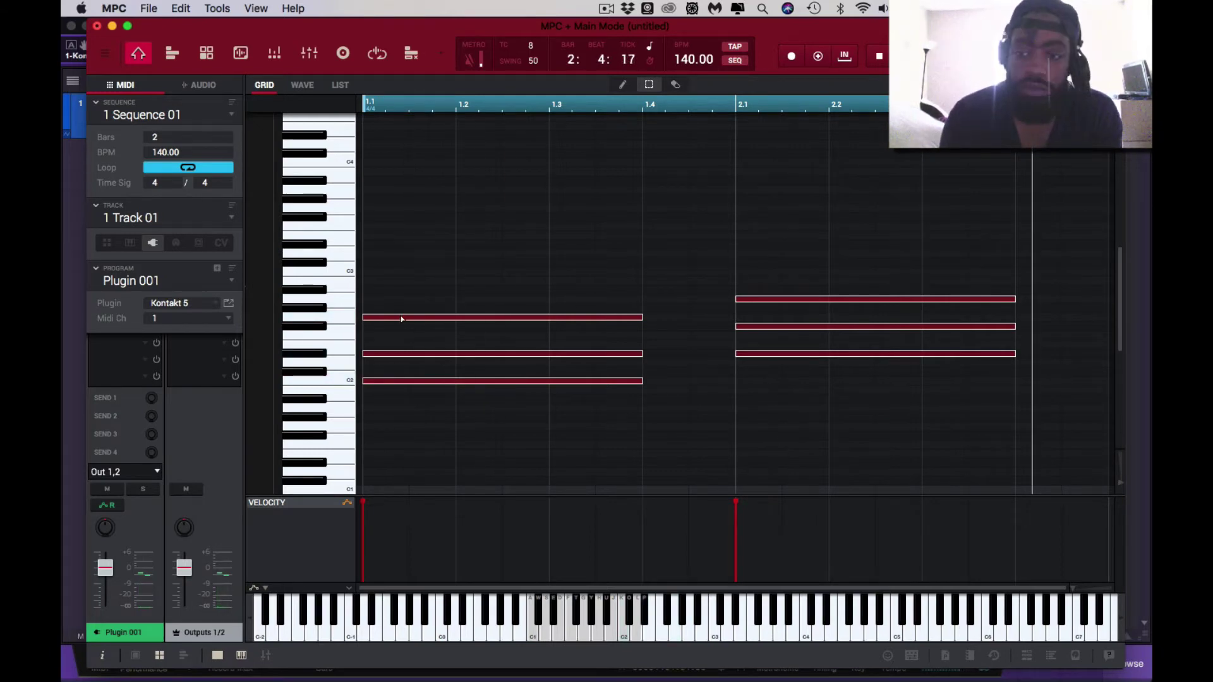
Switch to track 2, return the playhead to 1.1 and audition its instrument over the playing sequence
key("e")
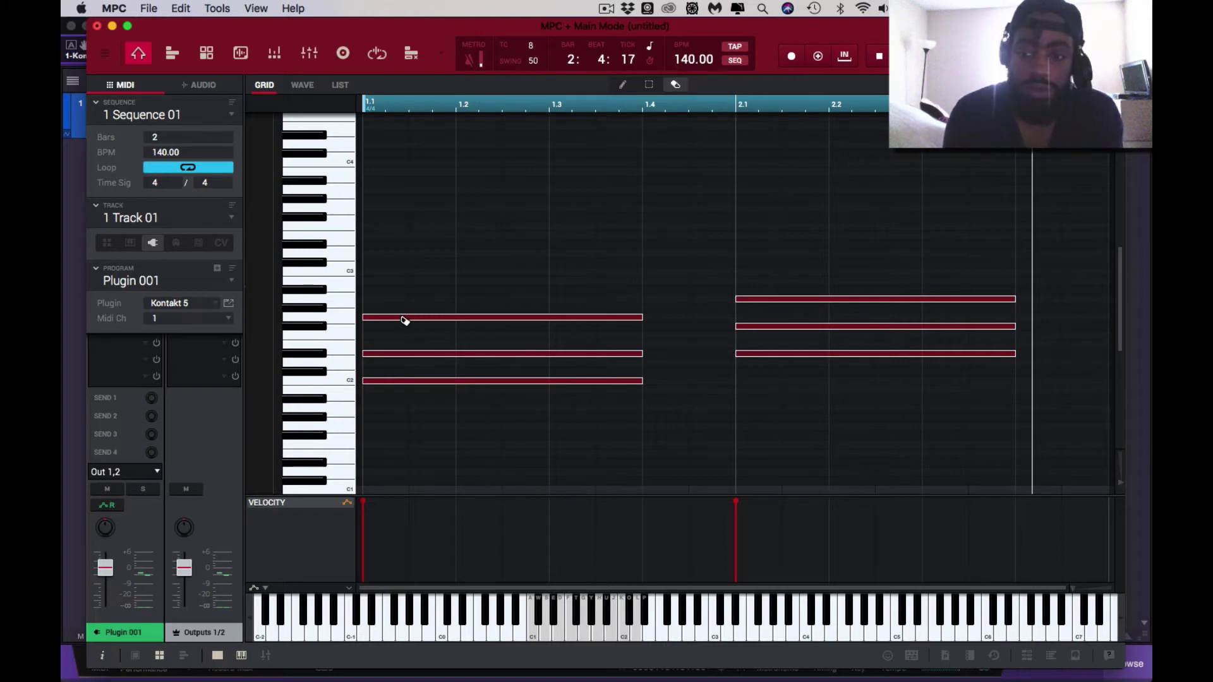
key("super+Down")
left_click(369, 102)
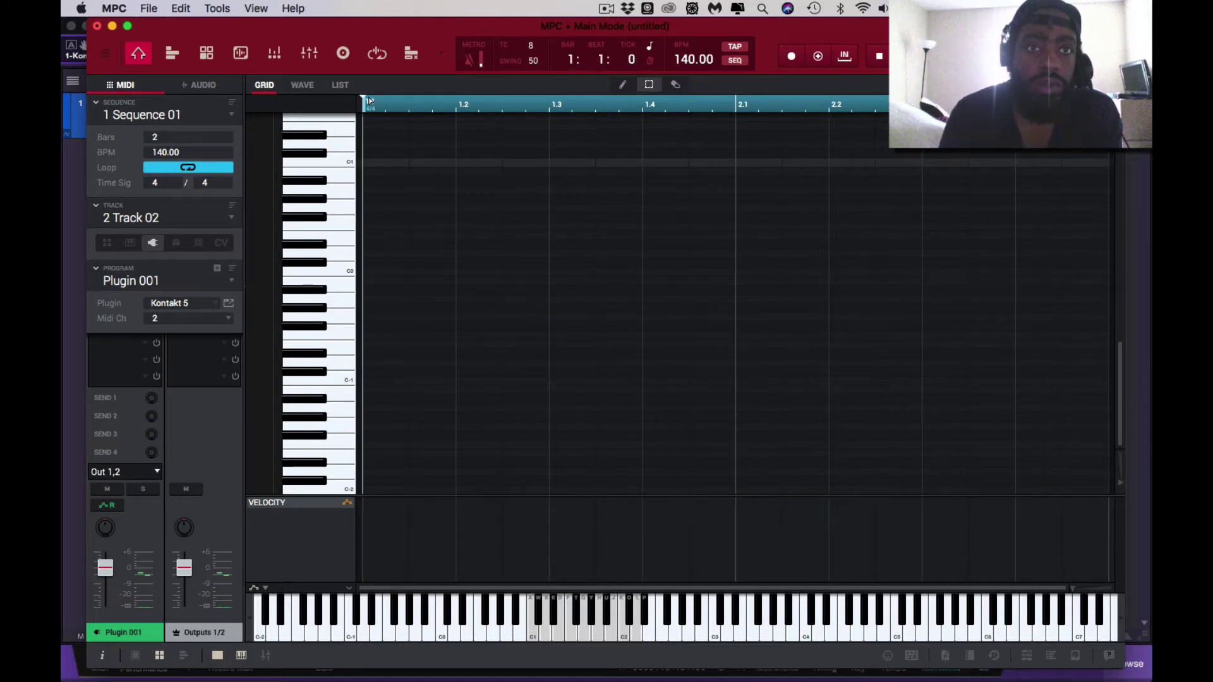
key("e")
key("e")
key("space")
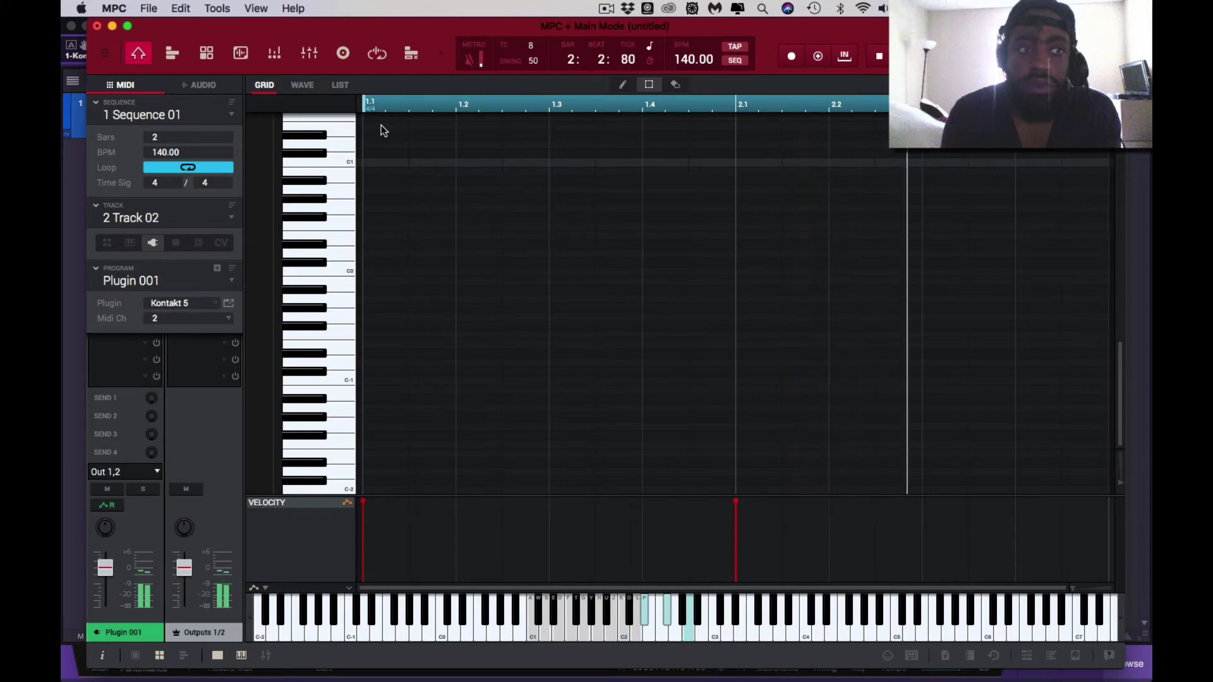
key("space")
Switch to track 3 and audition several of its sounds
key("e")
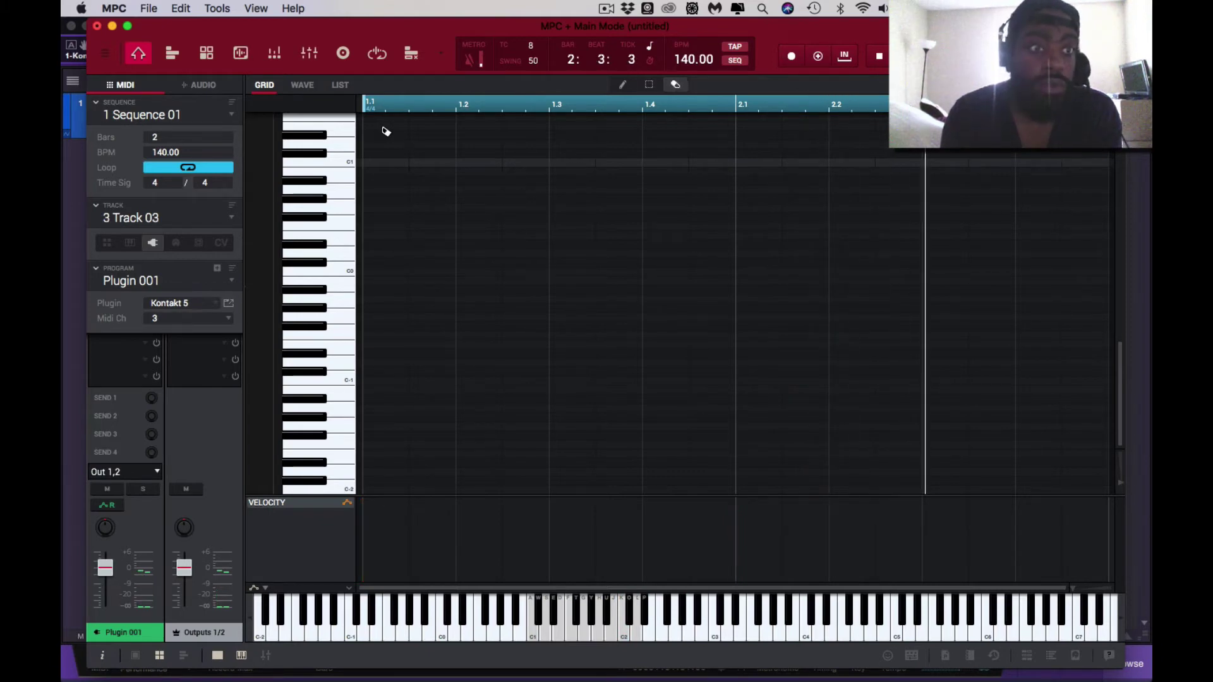
key("s")
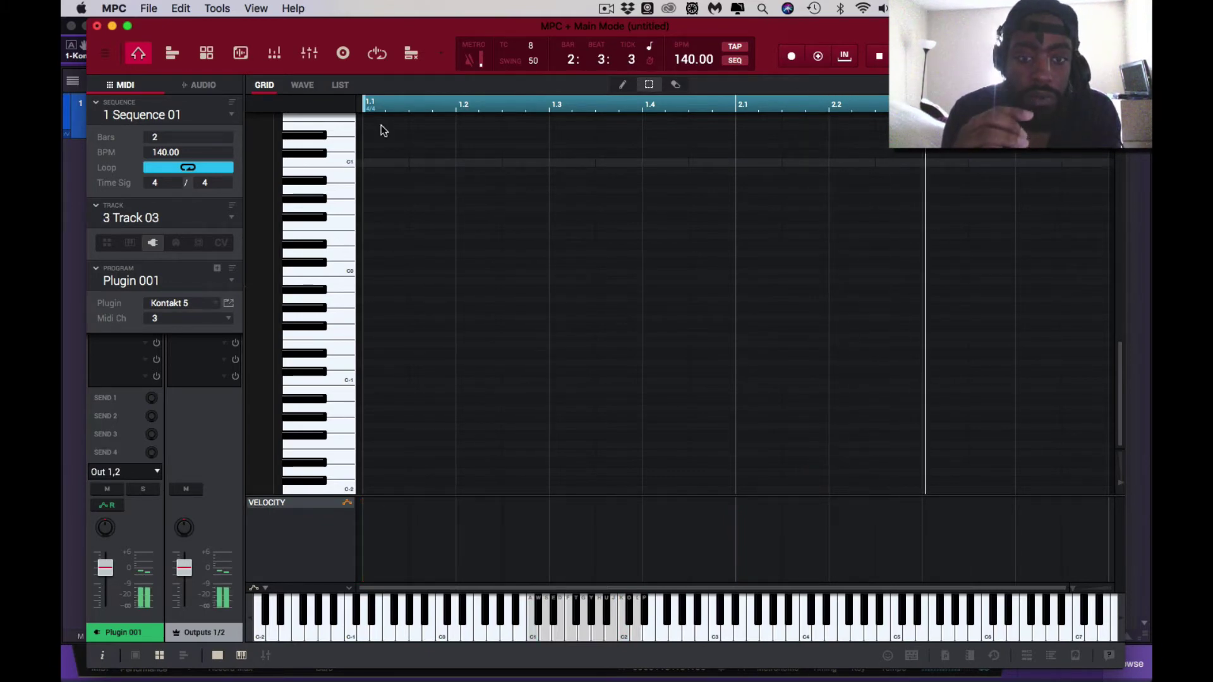
key("a")
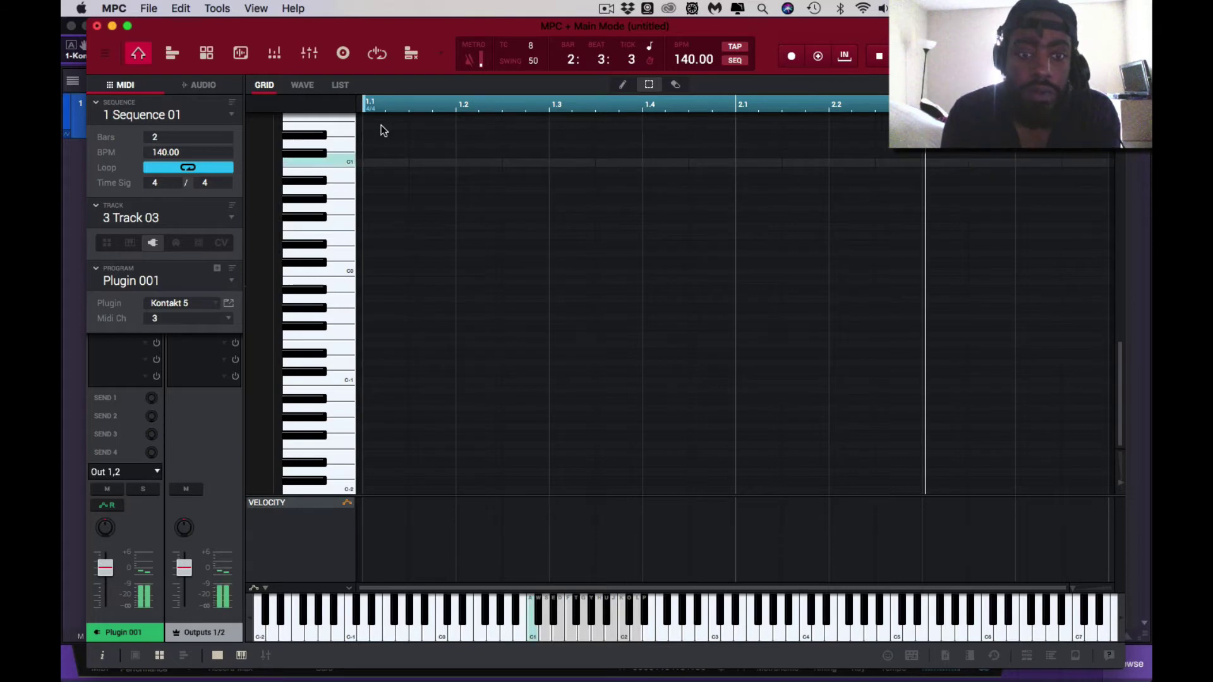
key("a")
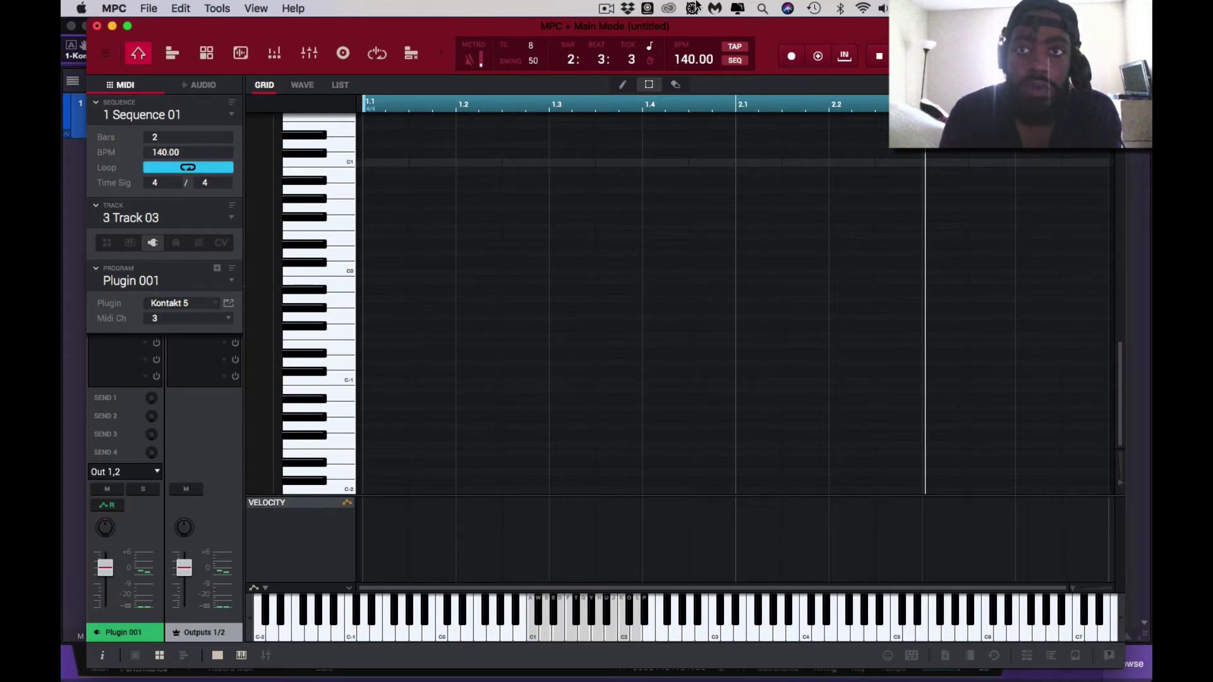
Try to overdub a short pattern of C1 and D1 notes on track 3 and move its first note earlier
left_click(819, 57)
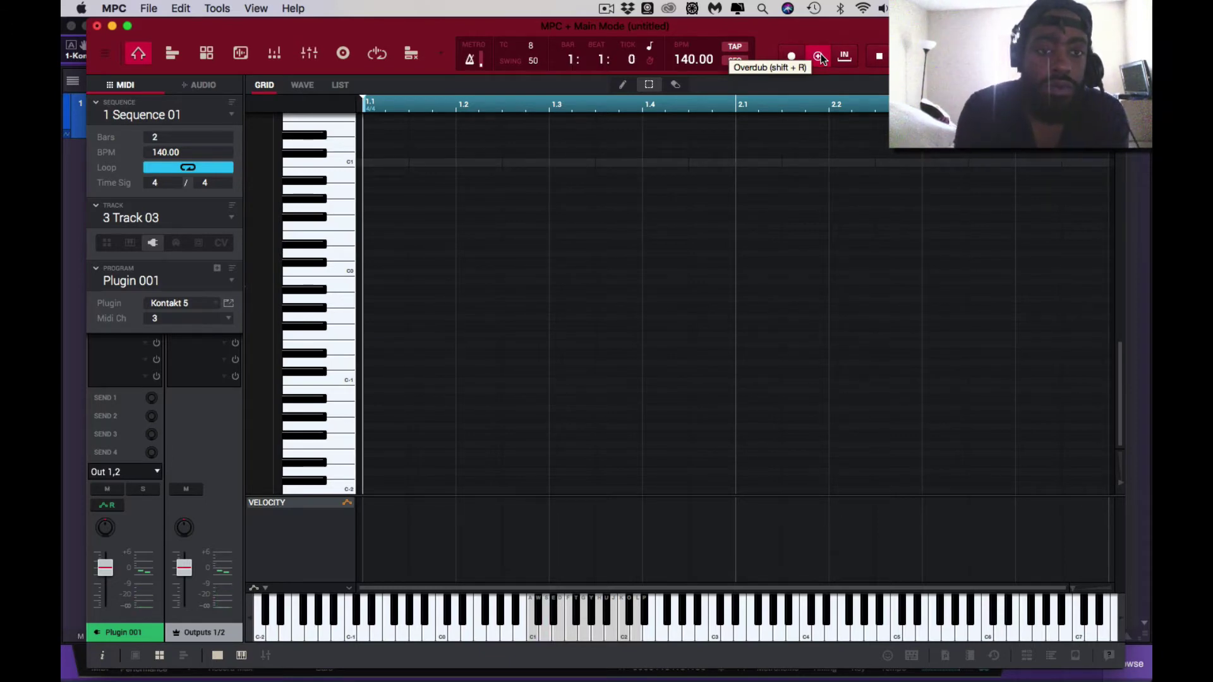
key("a")
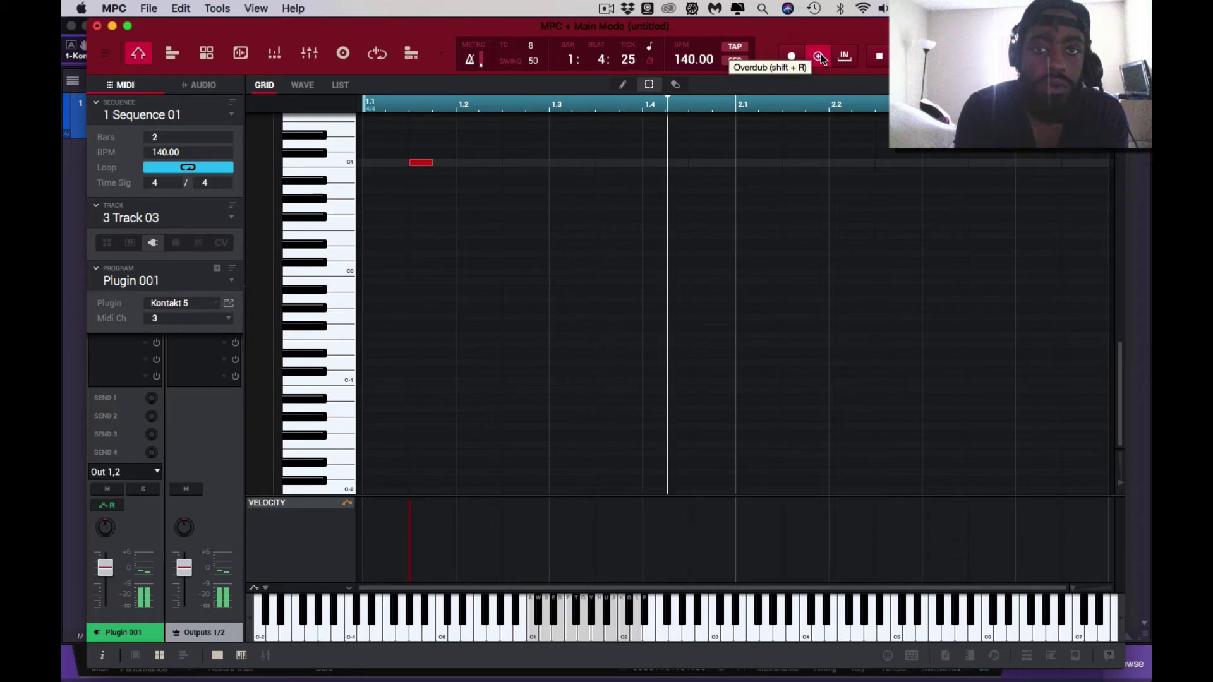
key("s")
key("s")
key("s")
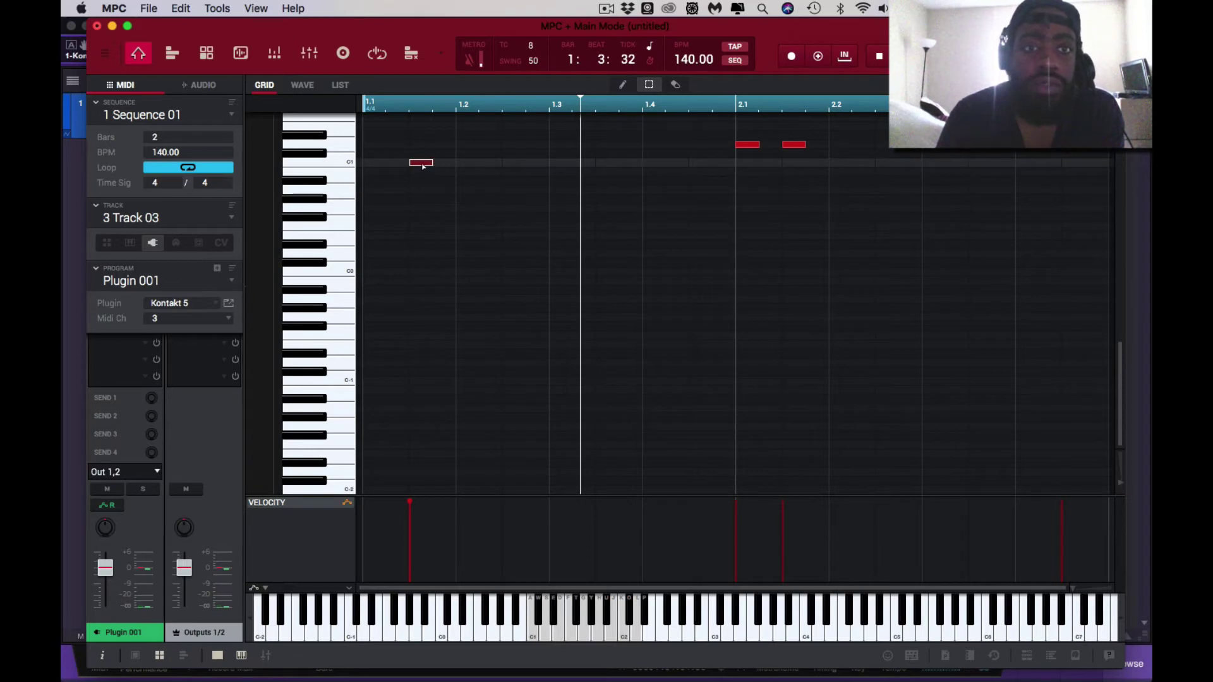
left_click_drag(423, 166, 387, 168)
key("space")
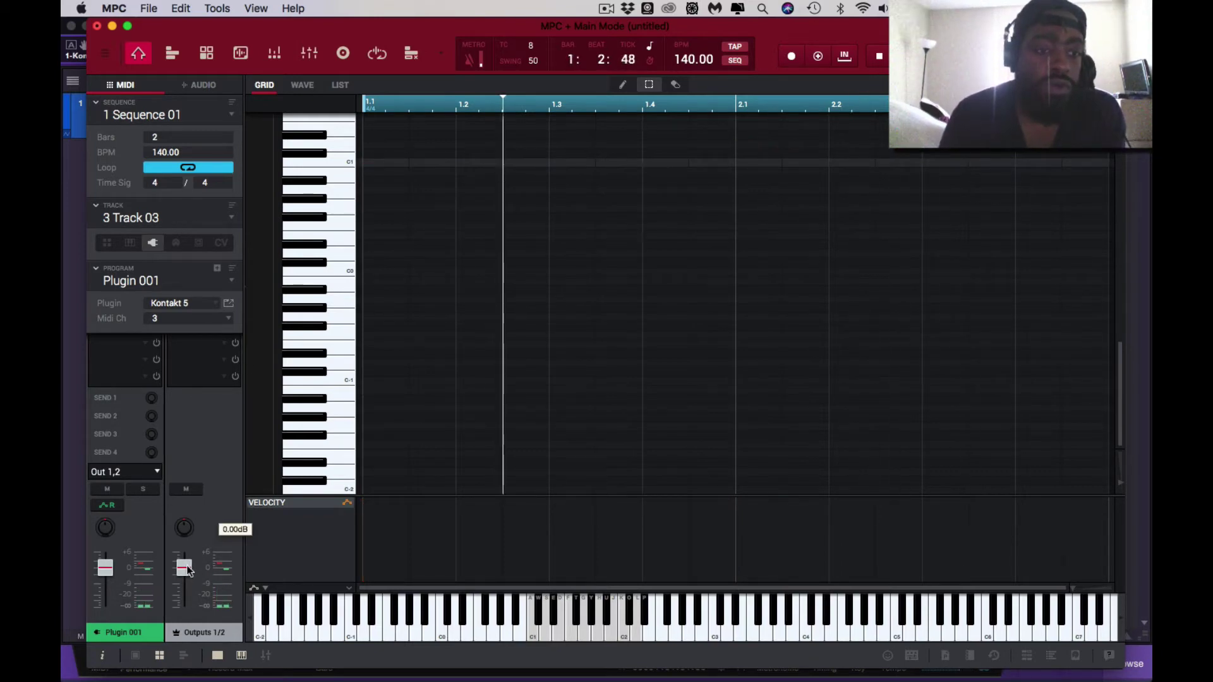
Lower the volume fader of Outputs 1/2 slightly and stop playback
left_click_drag(187, 572, 189, 584)
key("space")
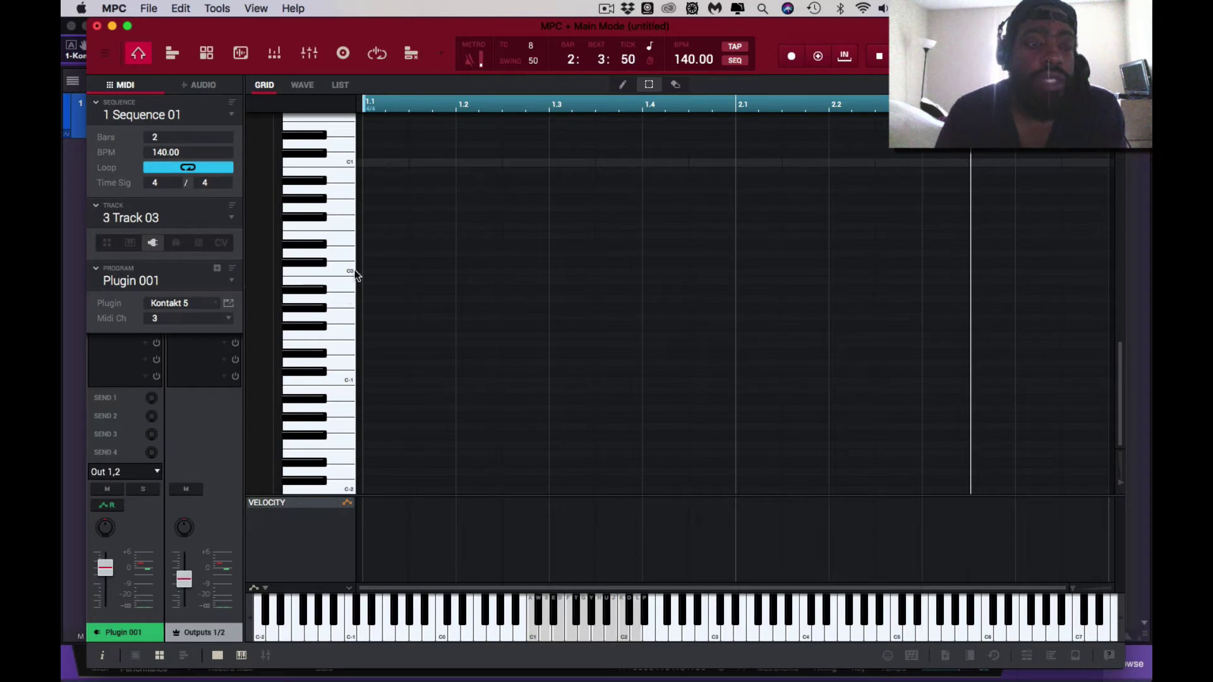
View the Kontakt 5 instrument window, then play the sequence in the main window and stop it
left_click(228, 307)
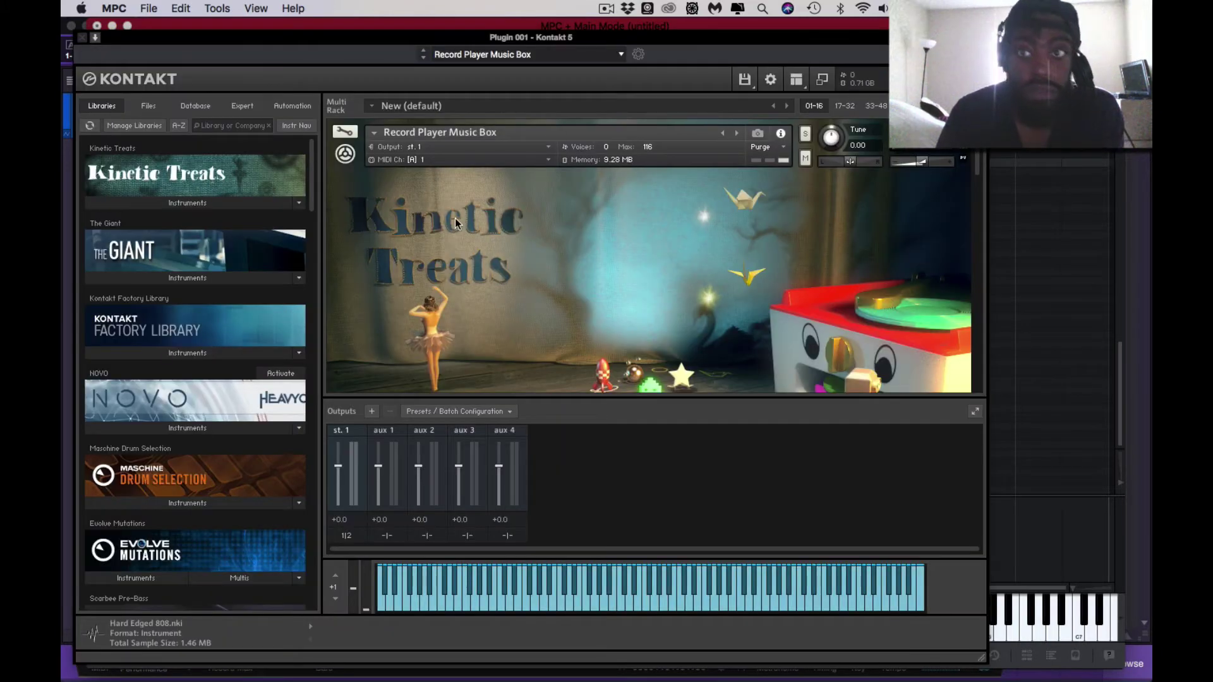
key("super+w")
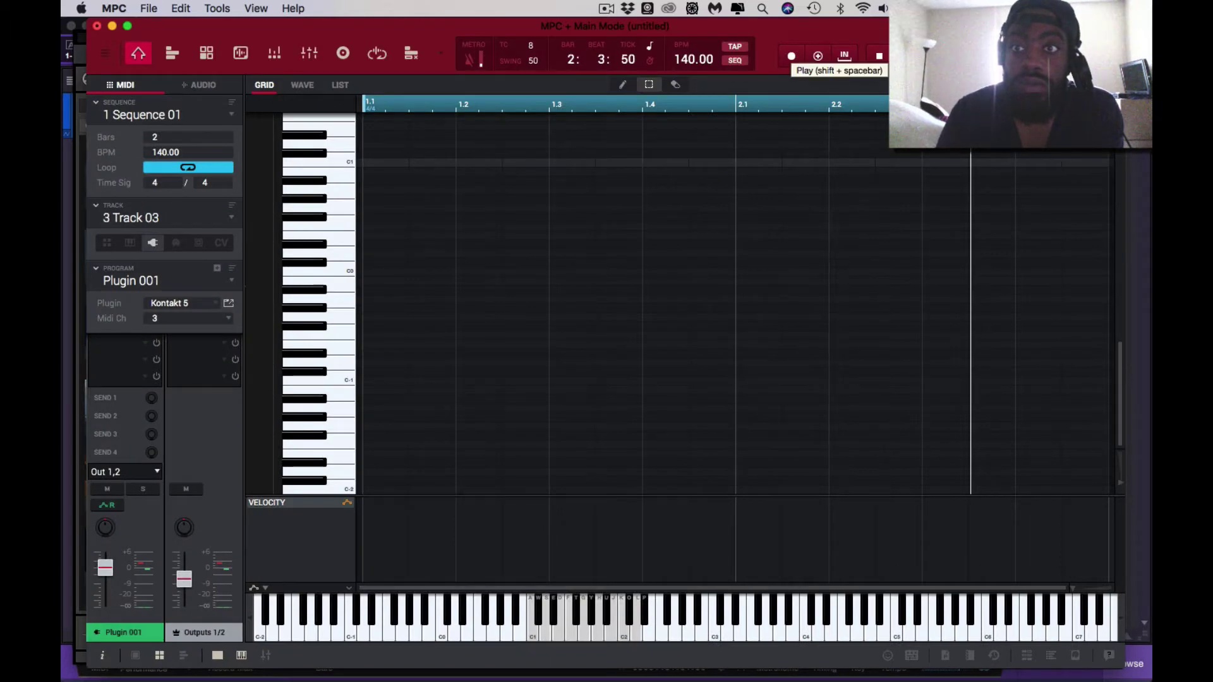
left_click(890, 60)
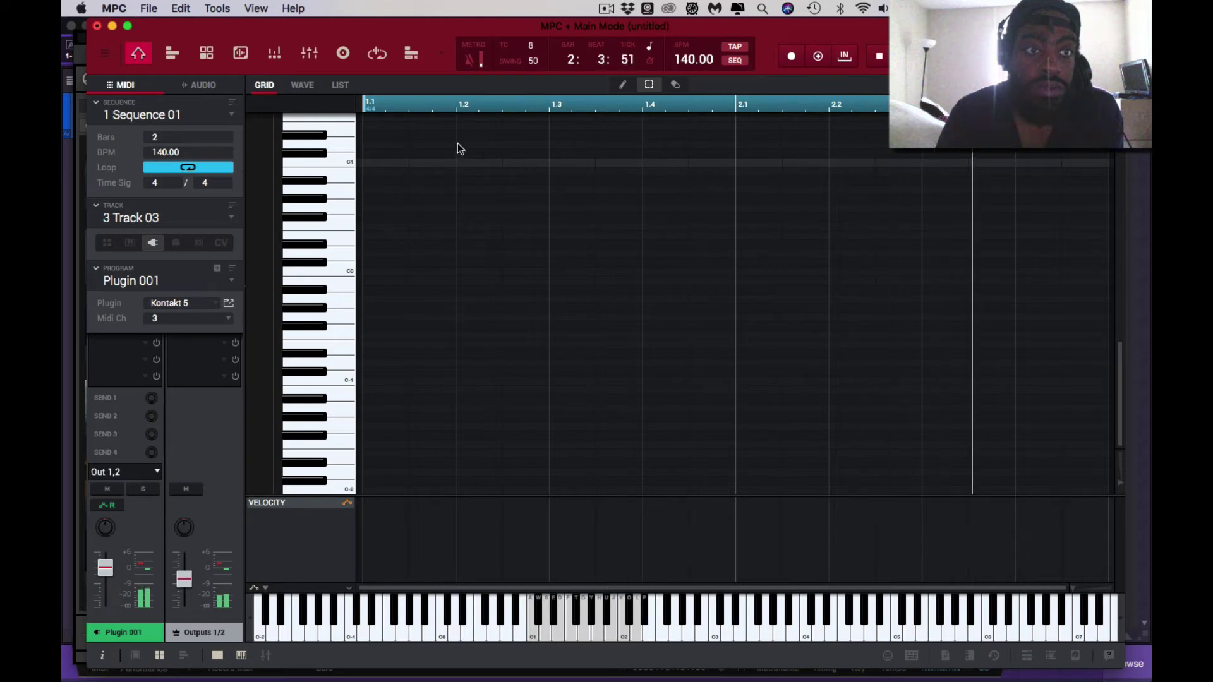
left_click(229, 305)
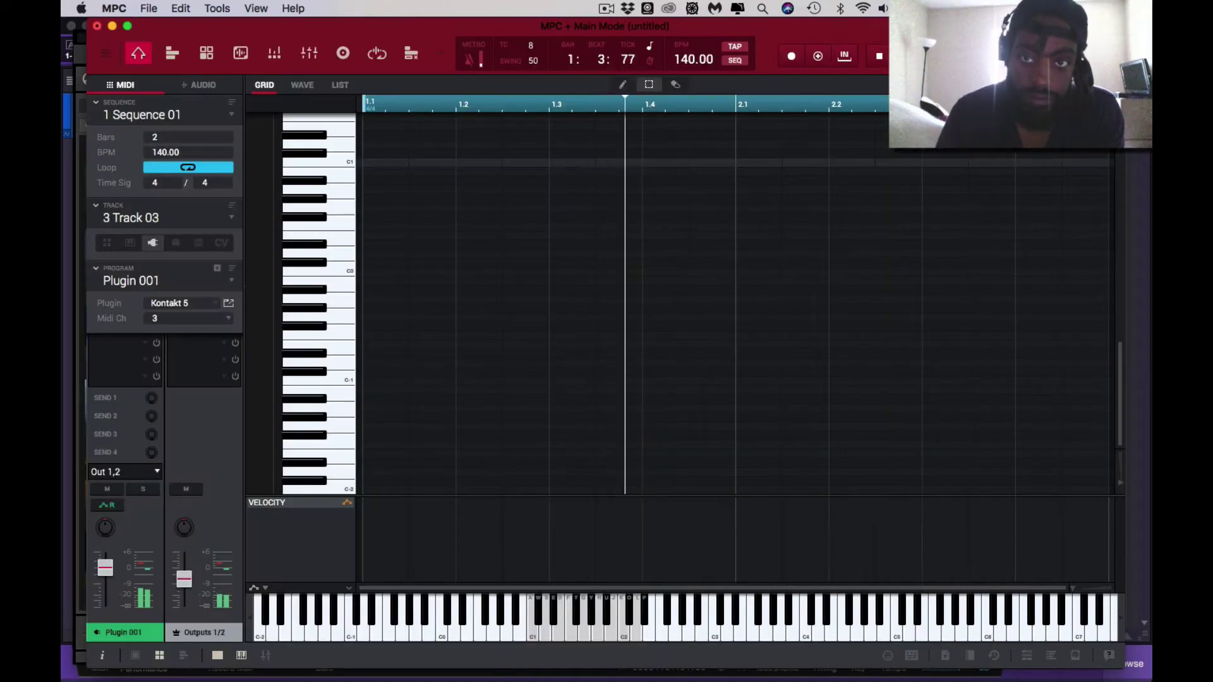
left_click(878, 54)
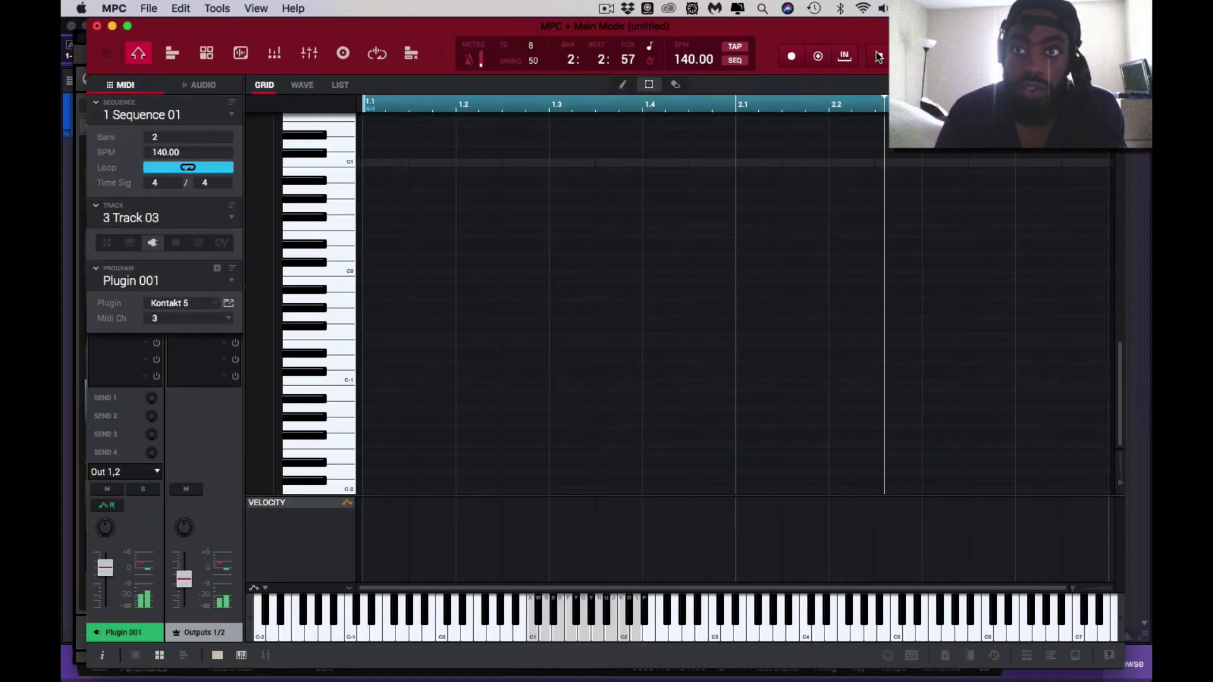
key("ctrl+Up")
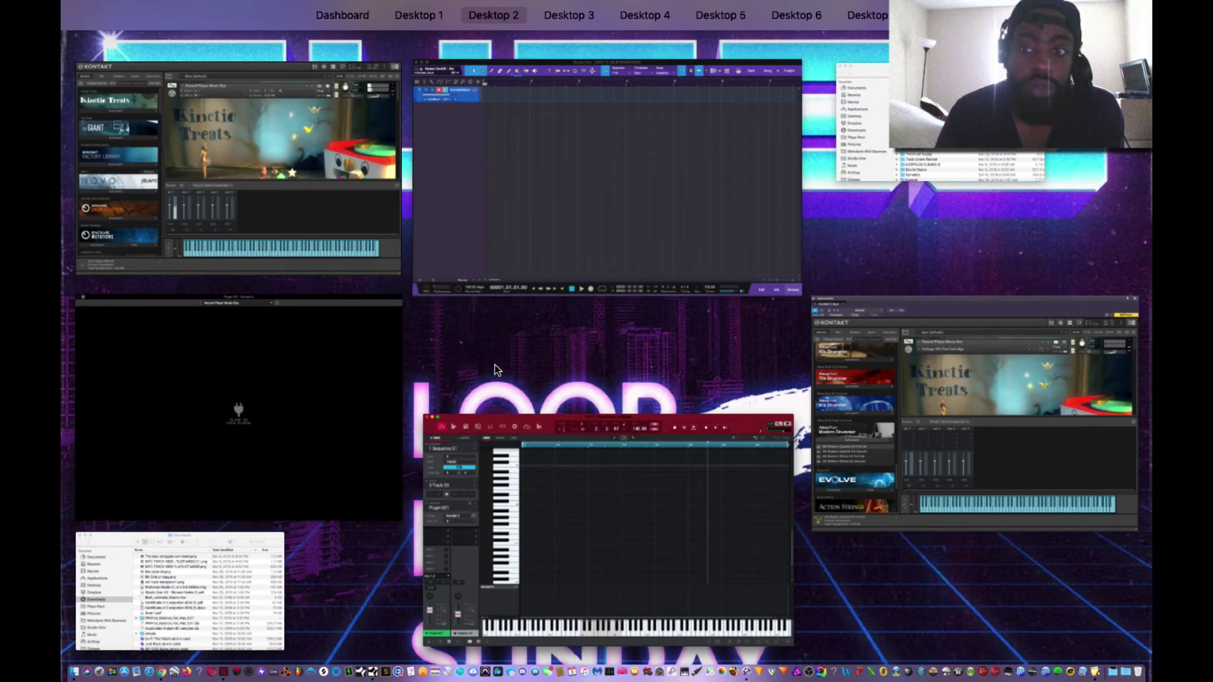
left_click(588, 525)
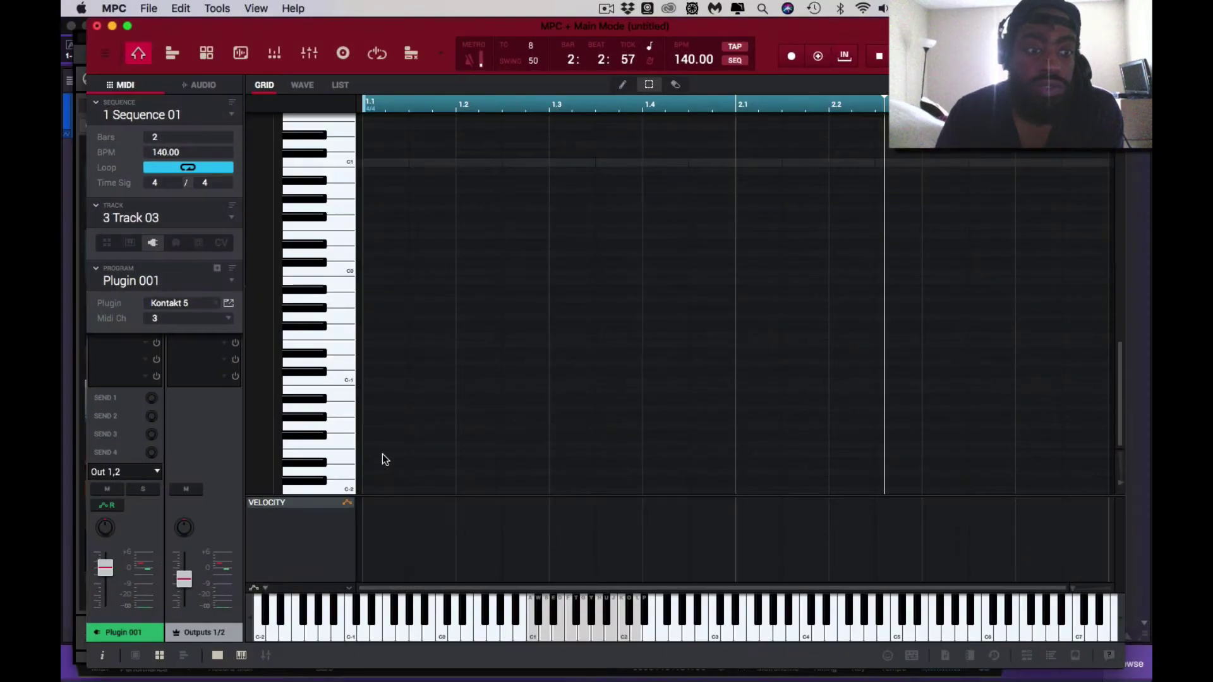
Create three two-channel outputs in Kontakt starting at Kt. st. 1 [1] with ascending assignment, deleting the existing channels first
left_click(228, 304)
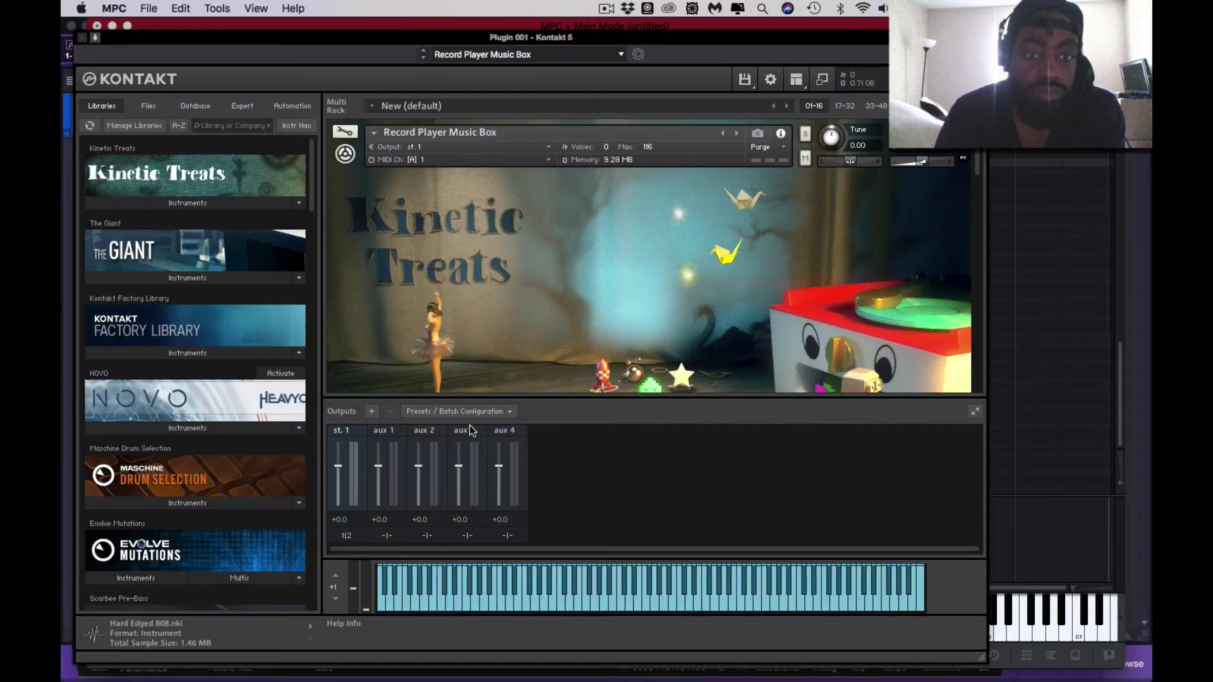
left_click(511, 412)
mouse_move(514, 441)
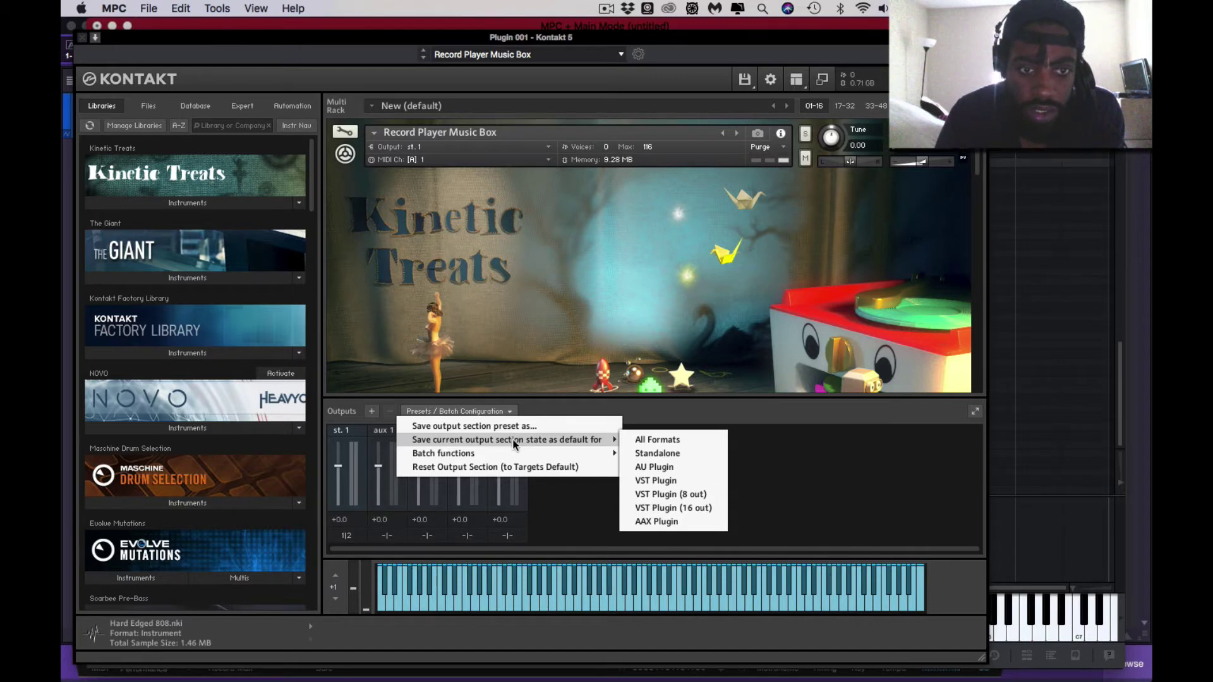
left_click(612, 417)
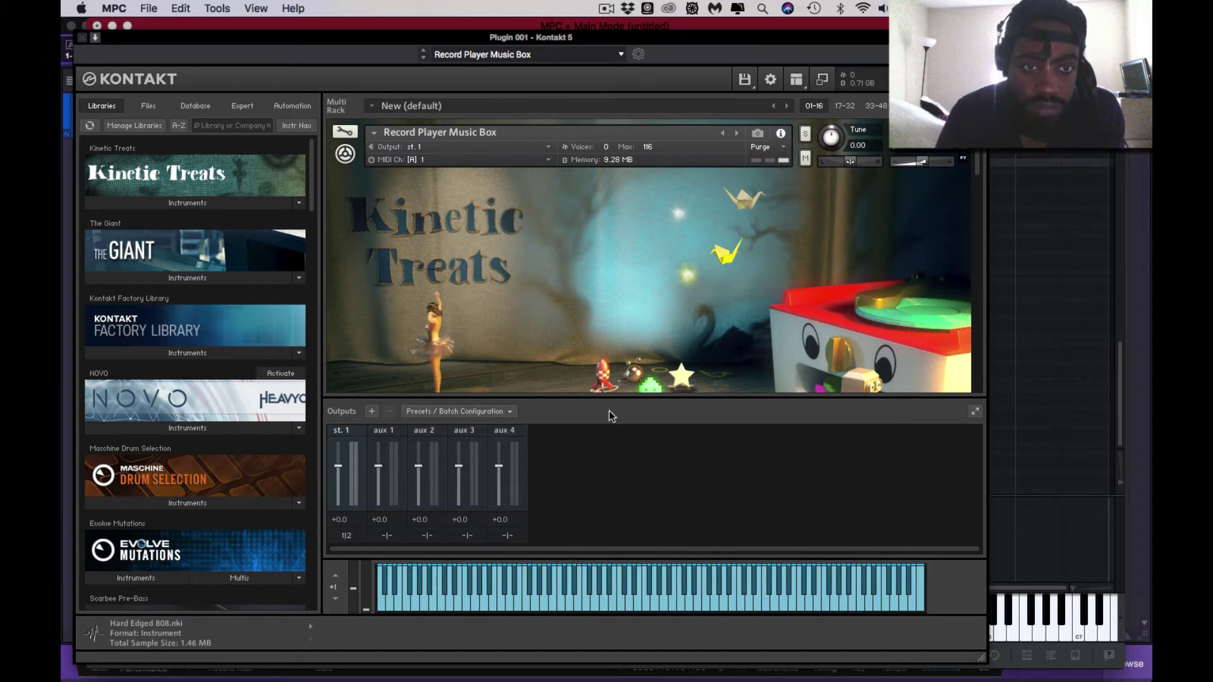
left_click(372, 412)
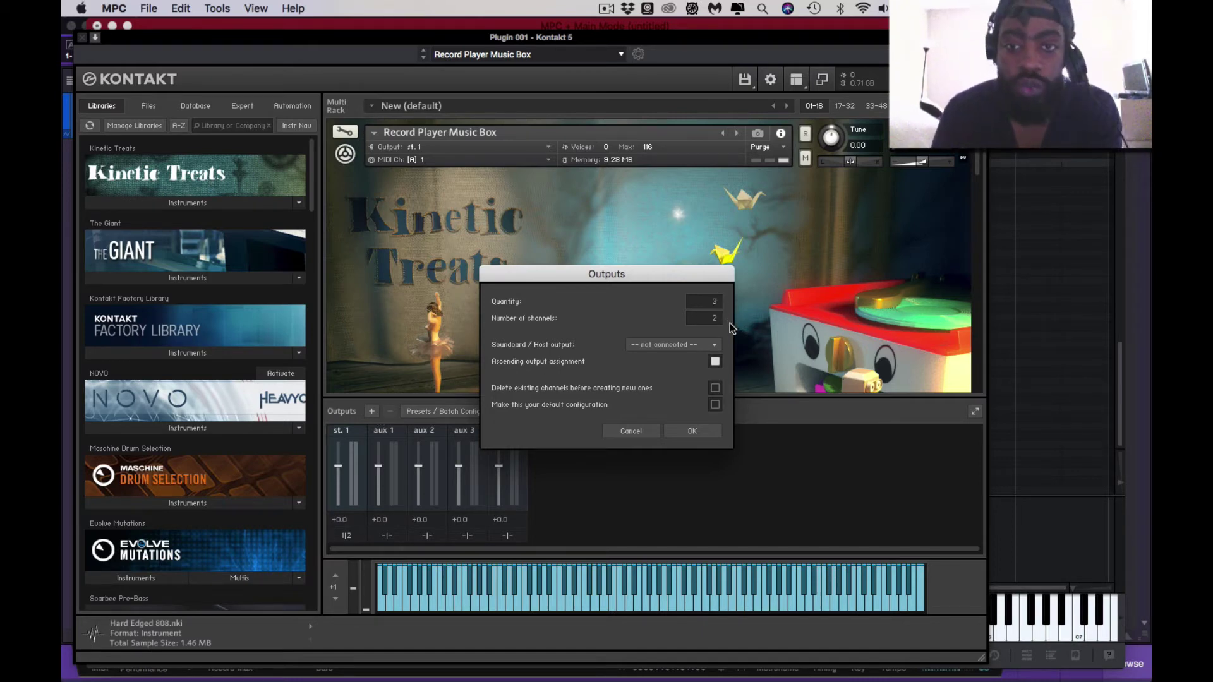
left_click(674, 344)
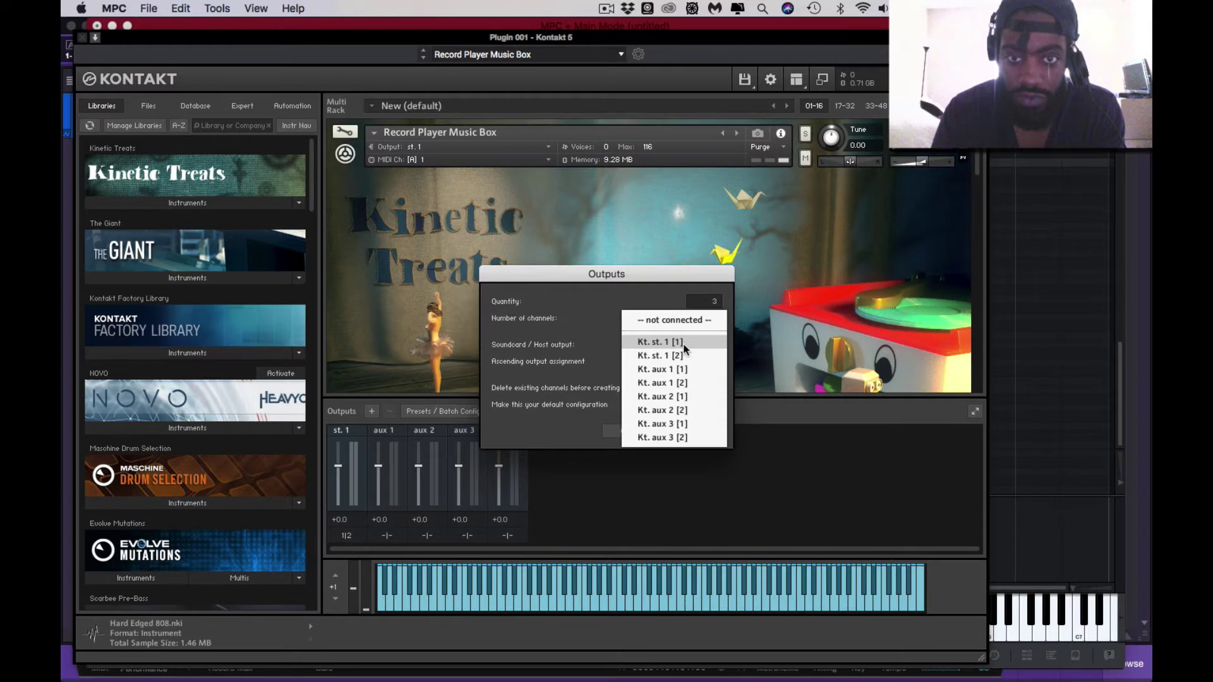
left_click(658, 342)
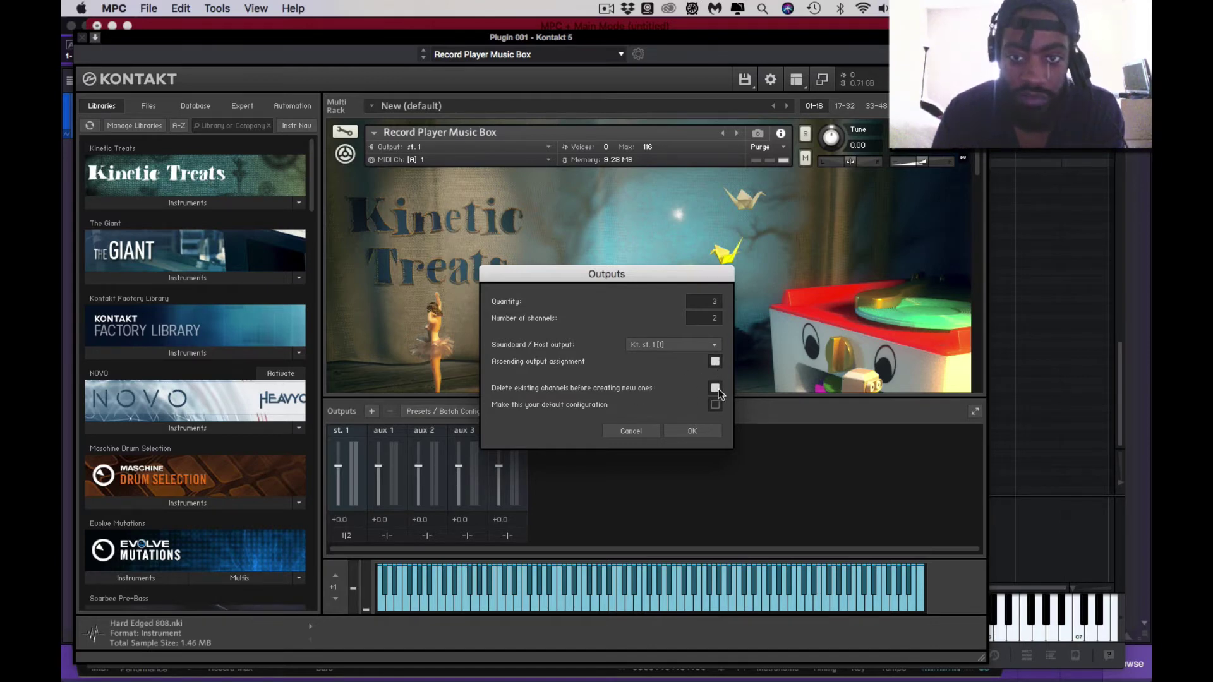
left_click(694, 431)
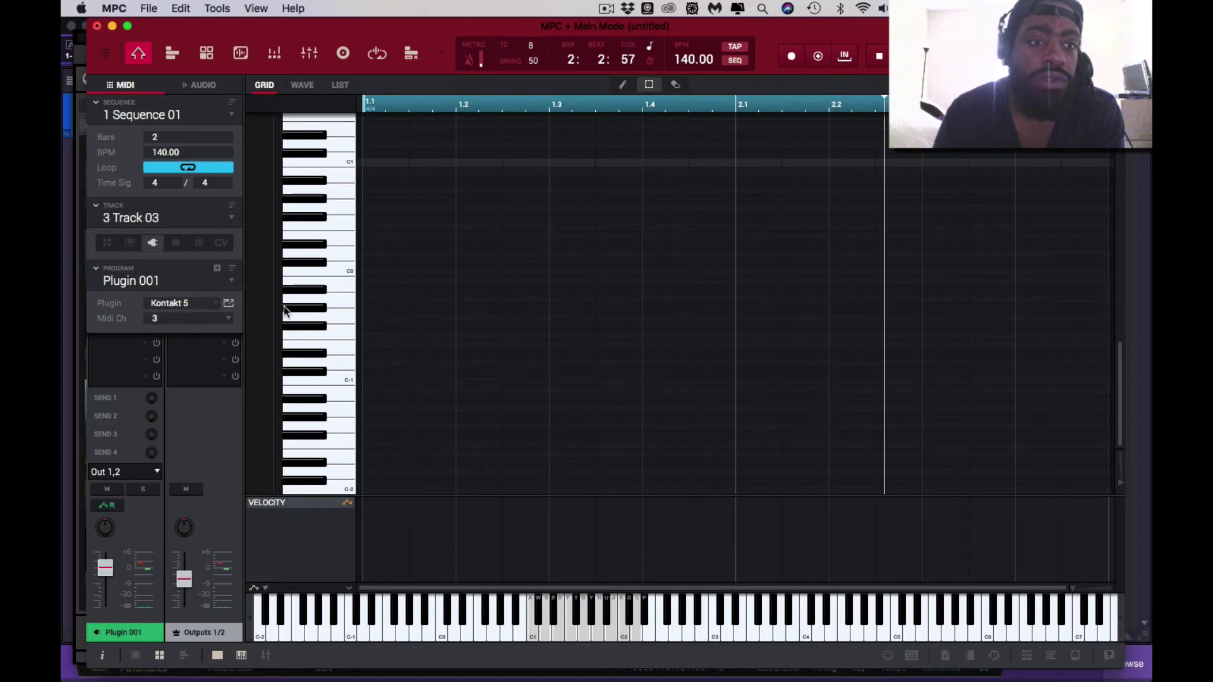
Reopen the Kontakt 5 window and route the Alicias Keys instrument to output st.2
left_click(228, 304)
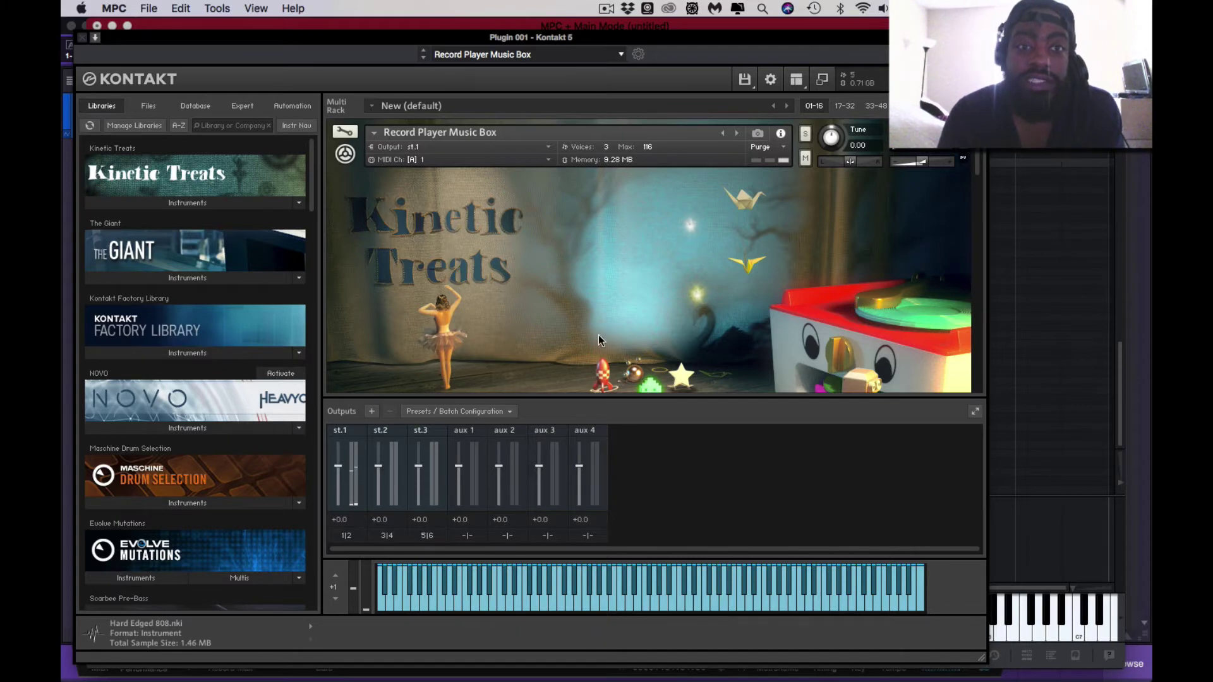
scroll(598, 335, "down", 5)
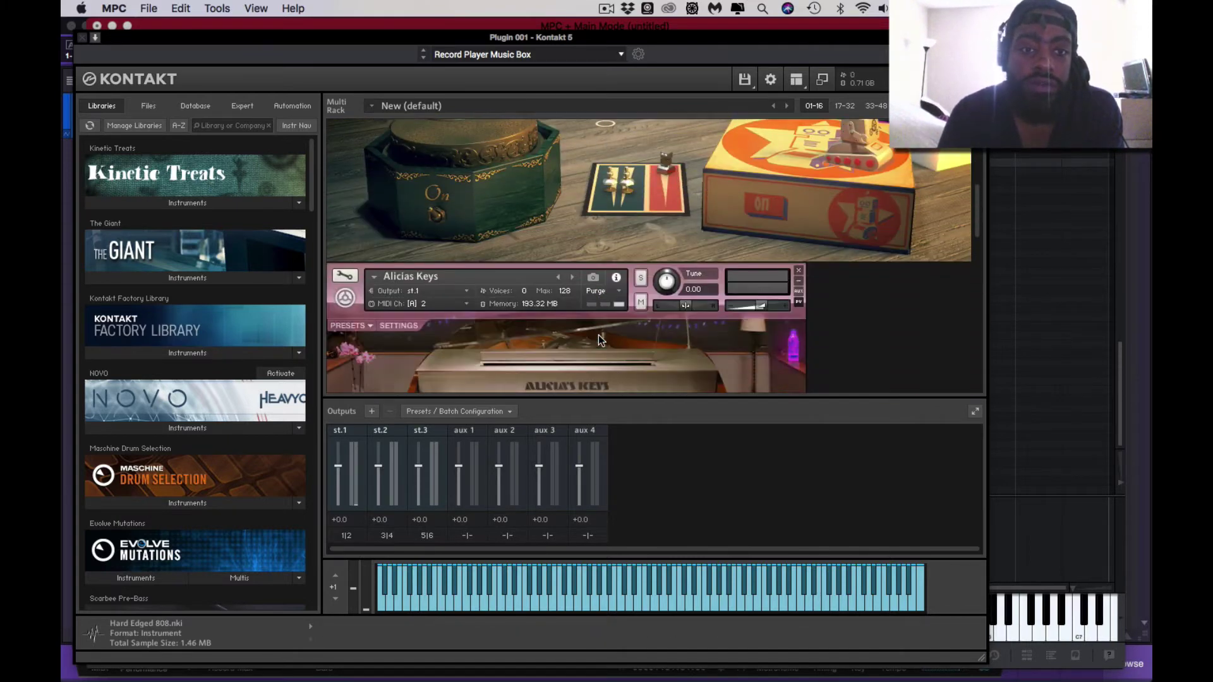
scroll(598, 335, "down", 4)
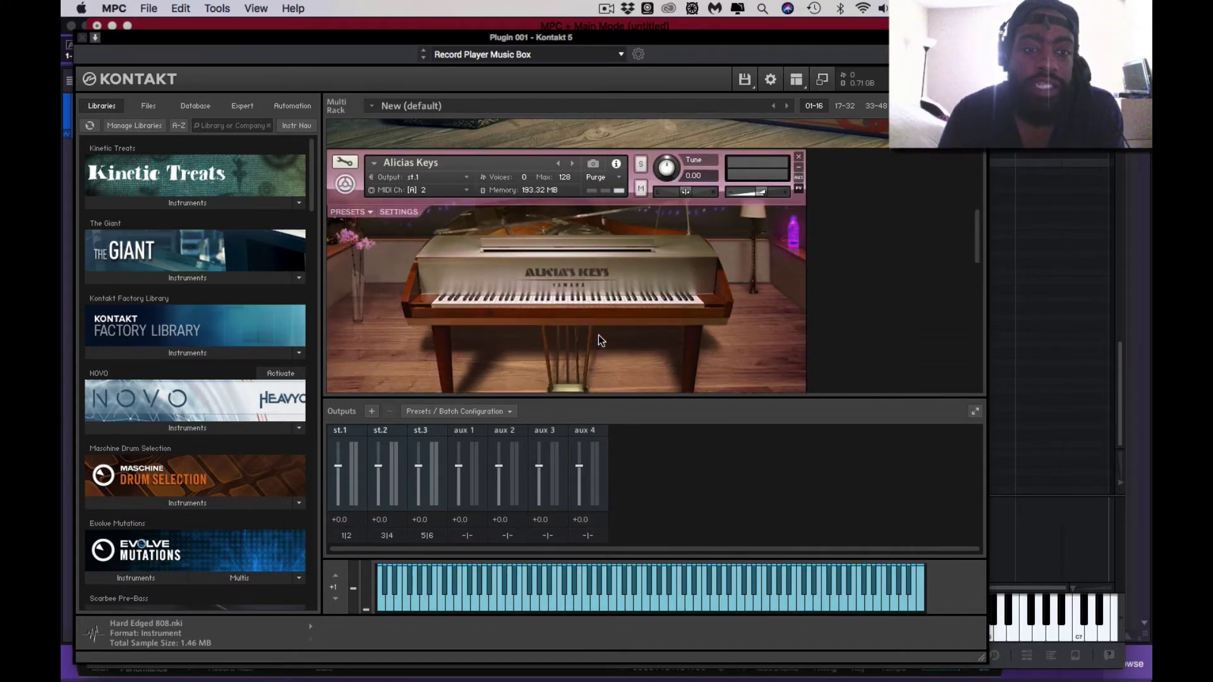
scroll(597, 335, "up", 5)
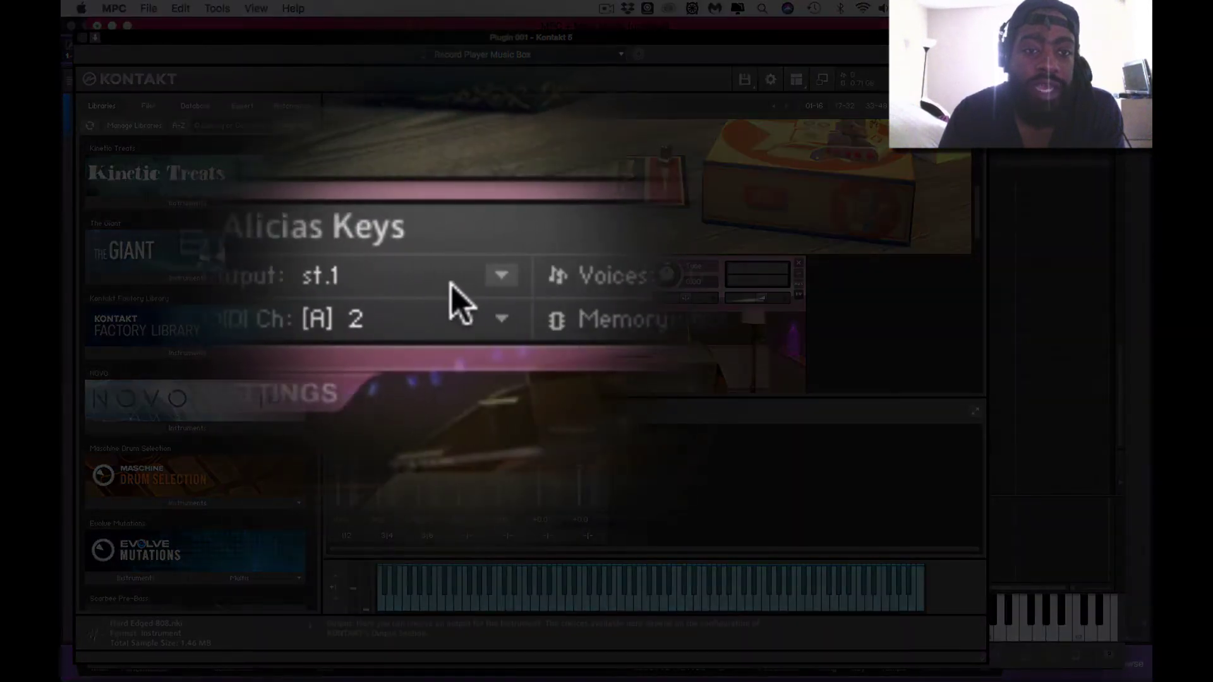
left_click(466, 283)
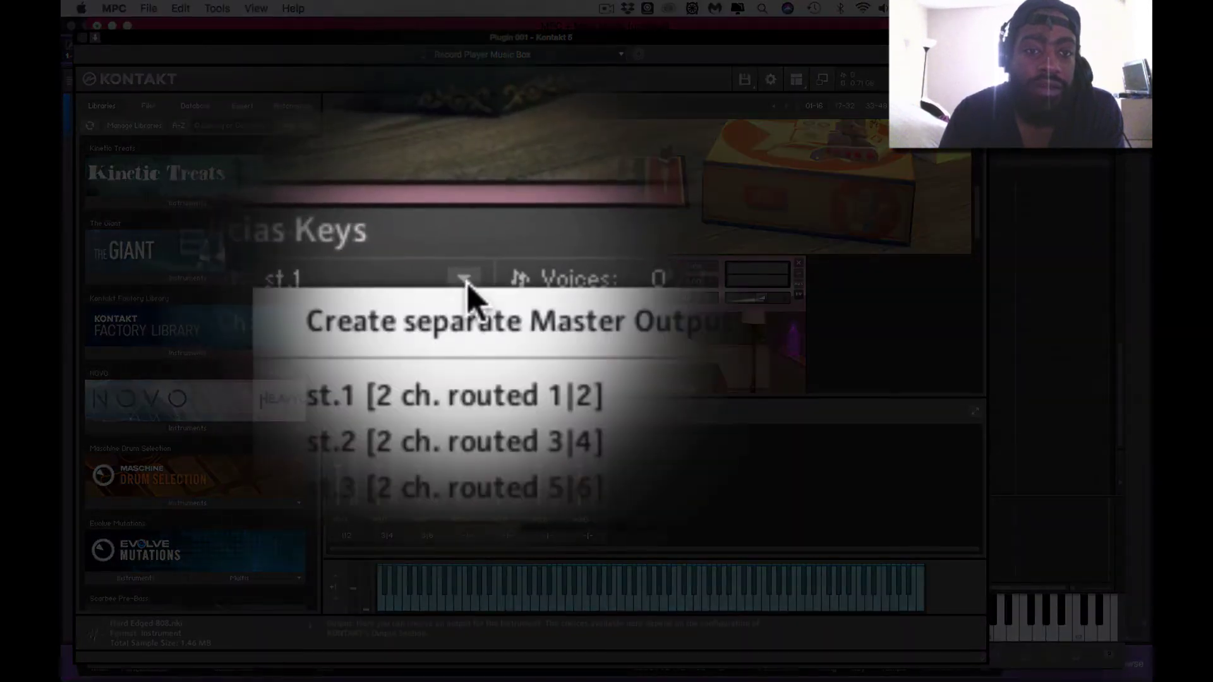
left_click(480, 344)
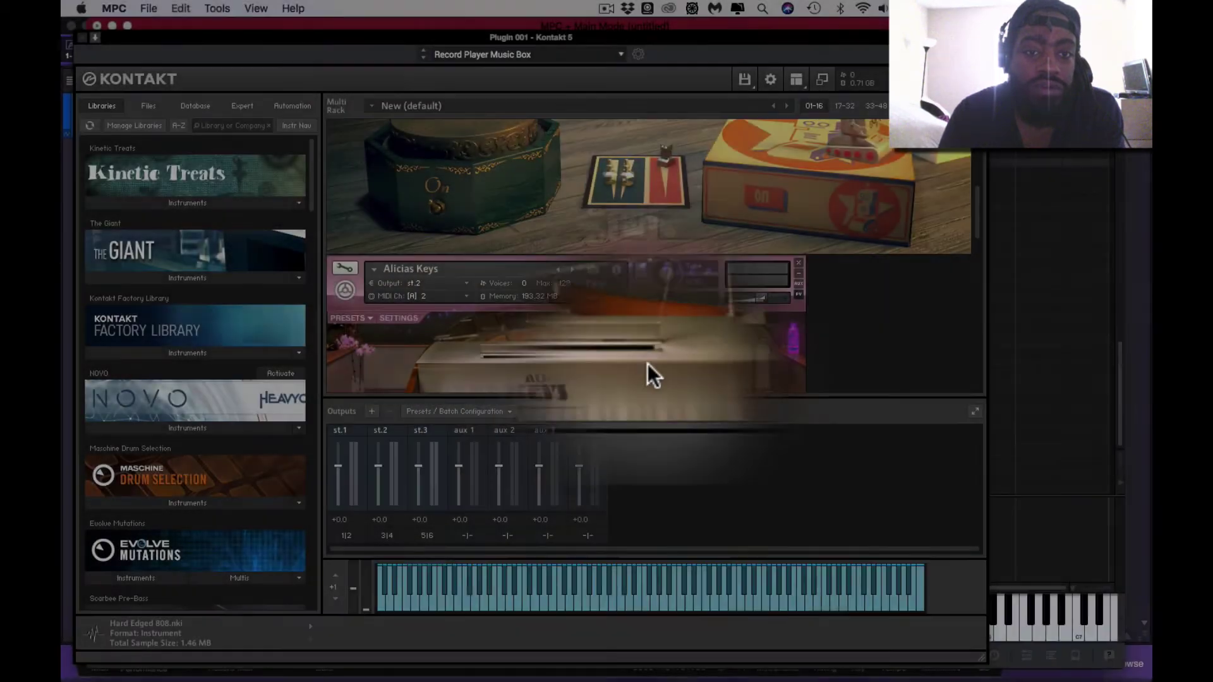
Route the AR Modern Sparkle Kit Full instrument to output st.3
scroll(647, 365, "down", 3)
scroll(647, 365, "down", 5)
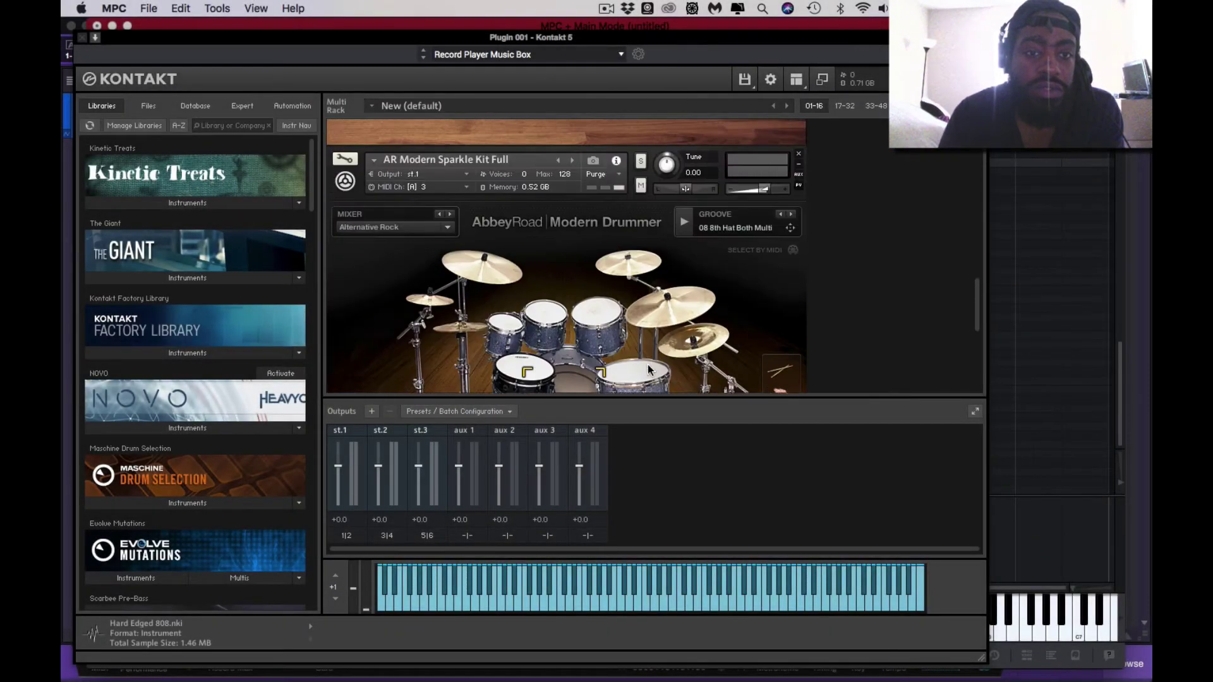
scroll(649, 369, "up", 1)
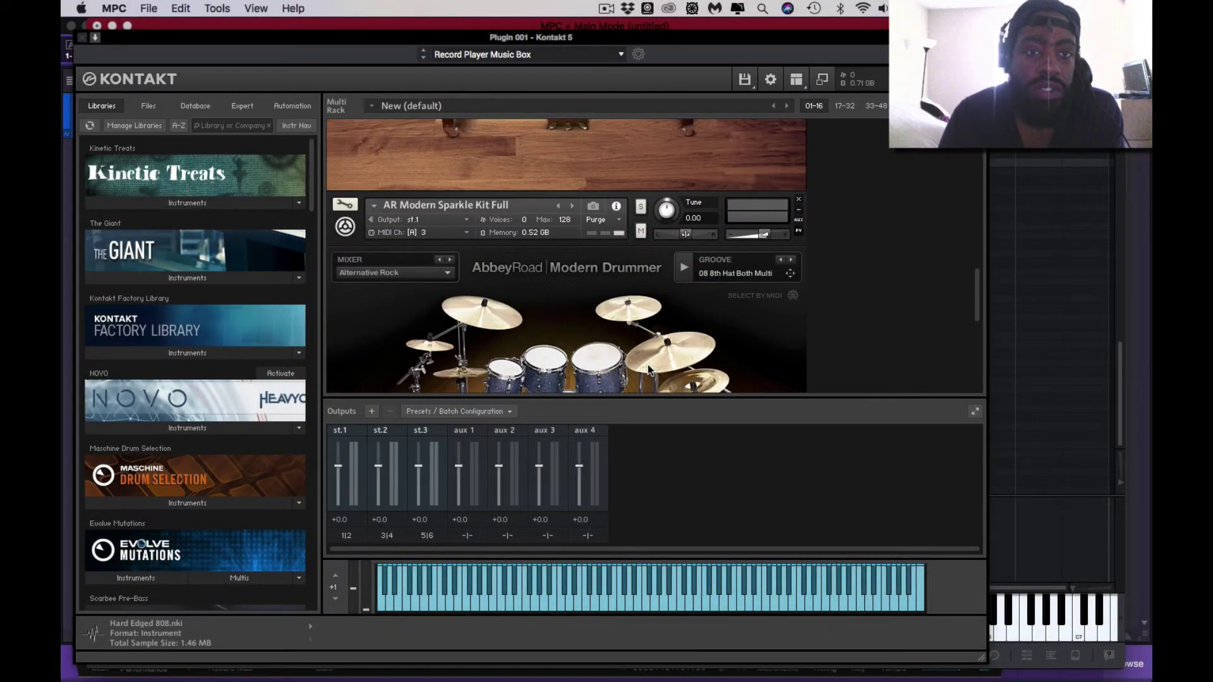
left_click(465, 221)
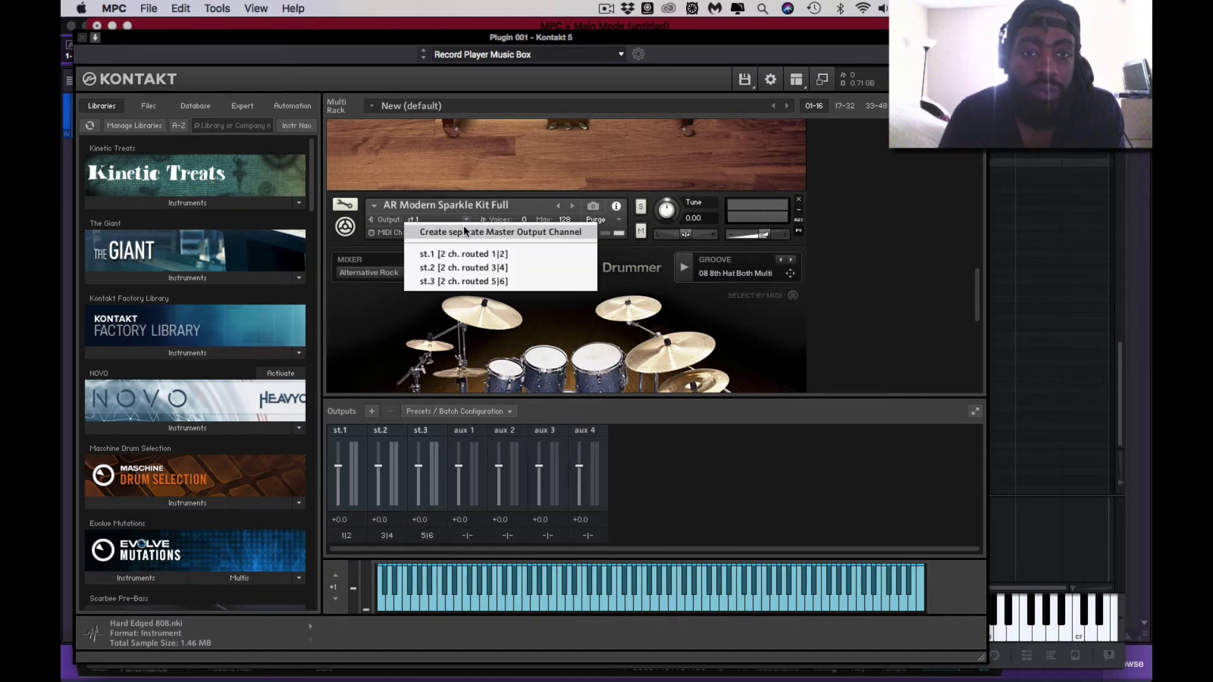
left_click(468, 281)
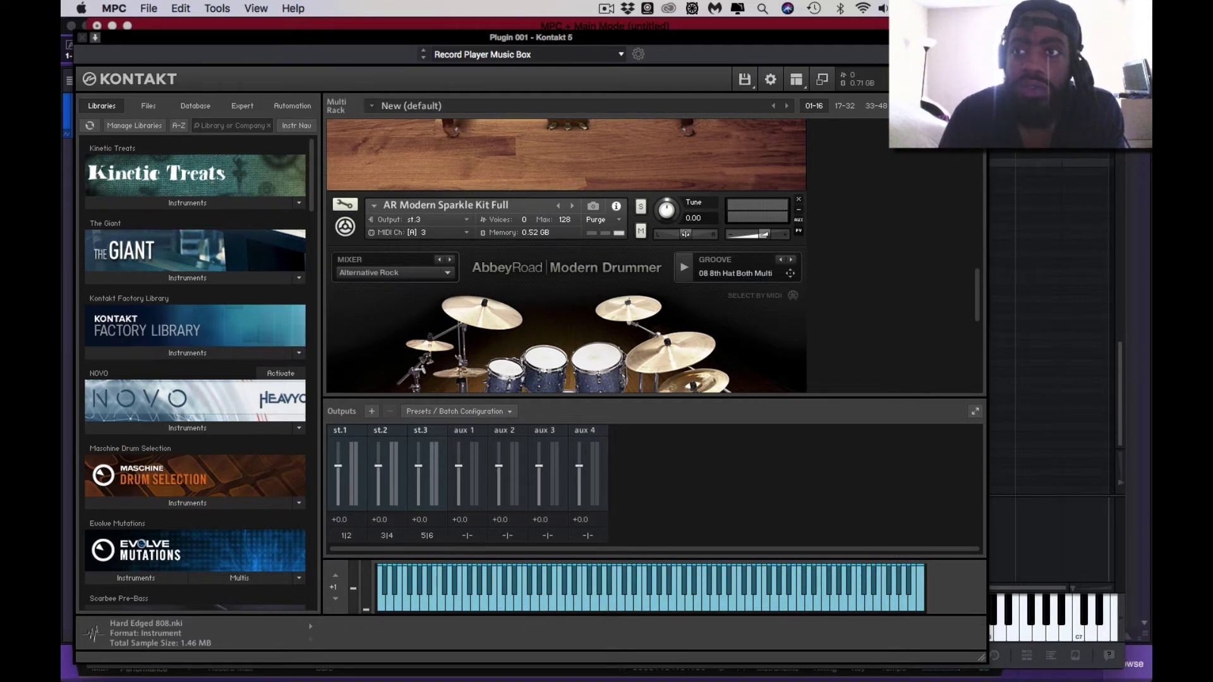
Play the sequence and solo Alicias Keys briefly in Kontakt to check its signal on the separate output
left_click(1037, 38)
key("space")
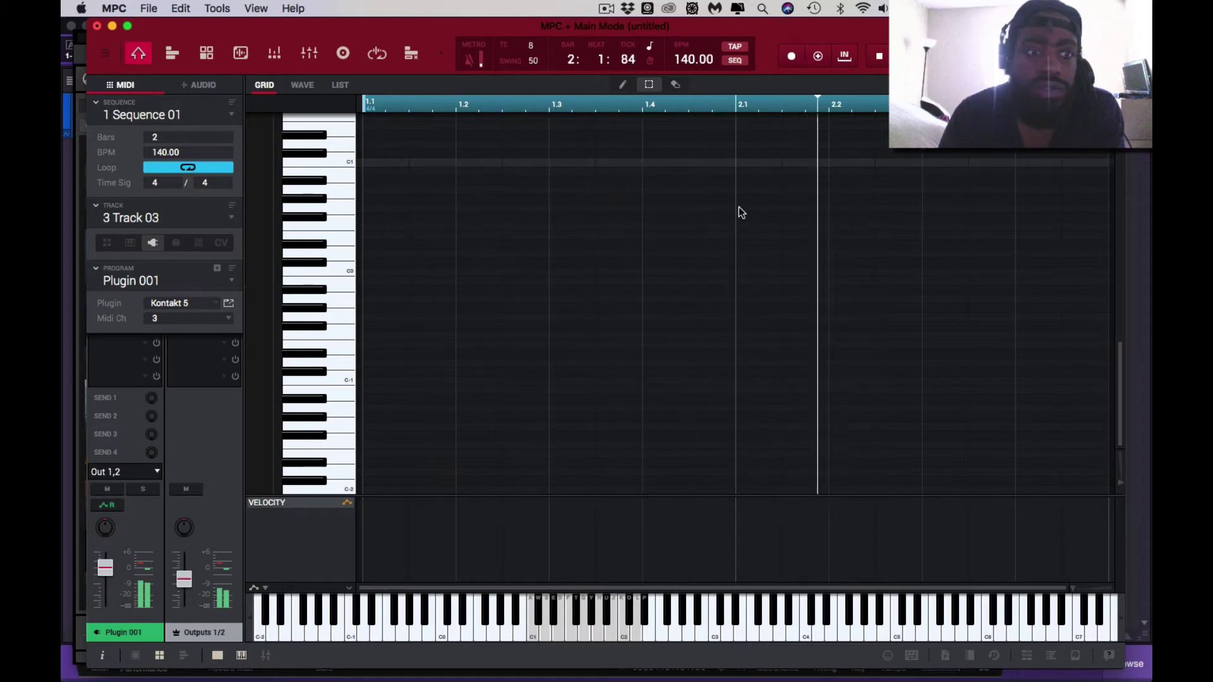
left_click(229, 304)
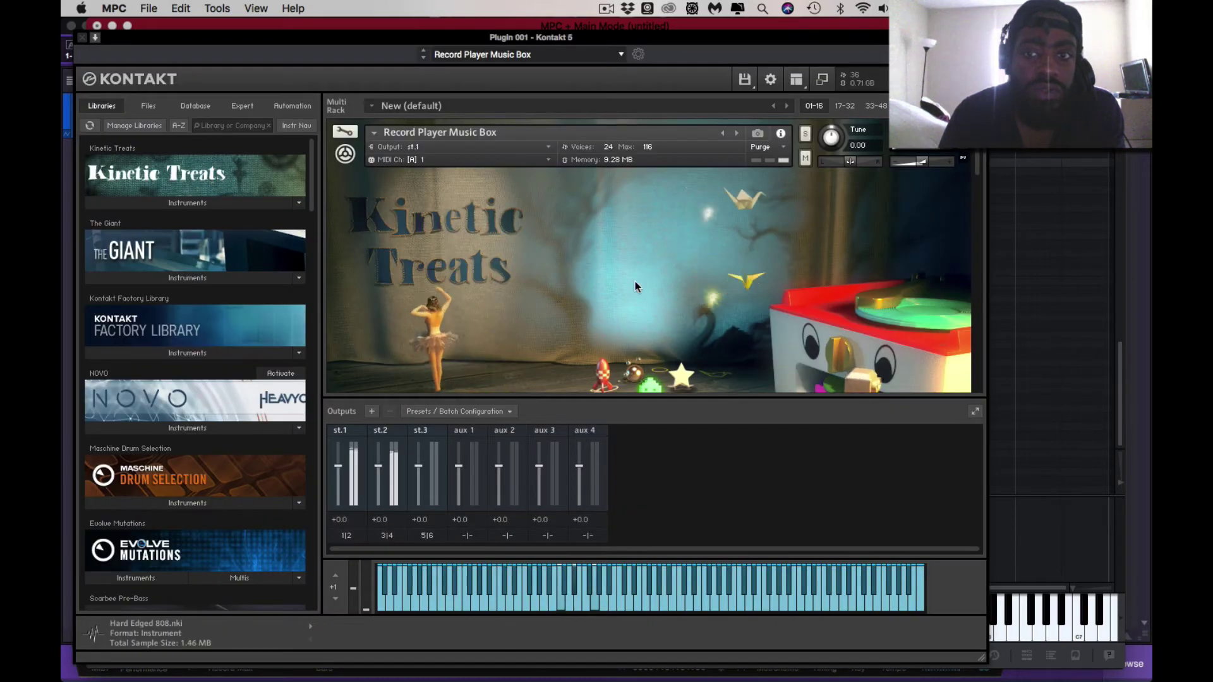
scroll(635, 282, "down", 5)
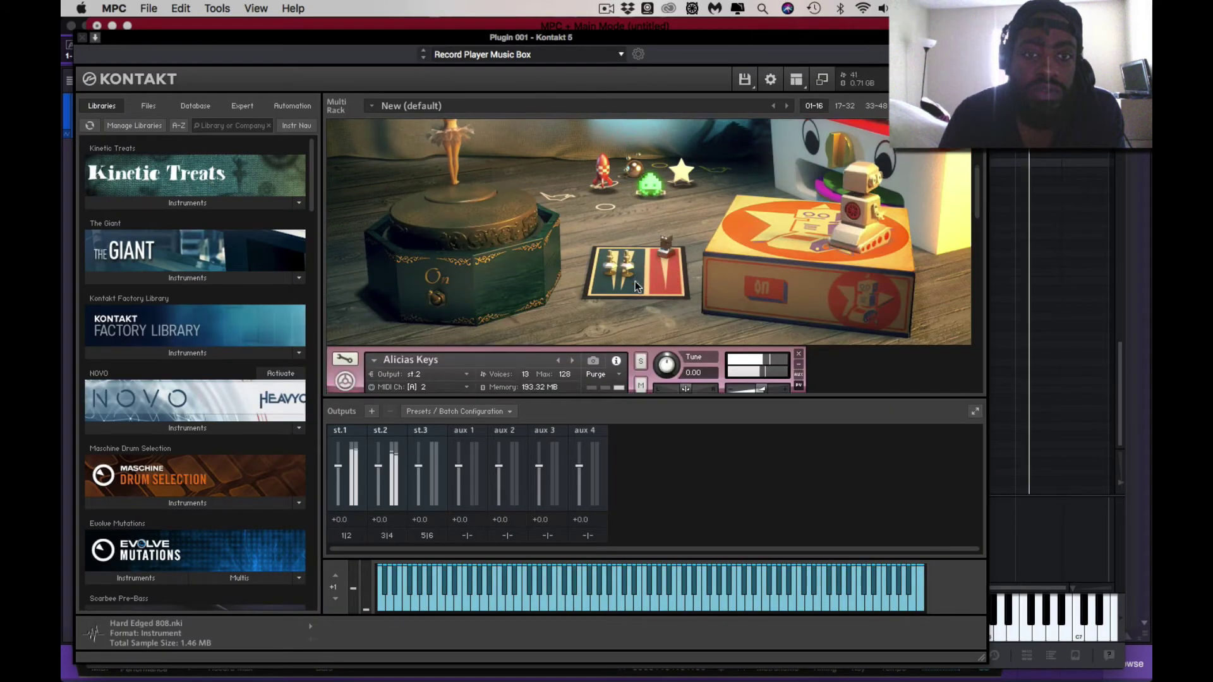
scroll(635, 282, "down", 1)
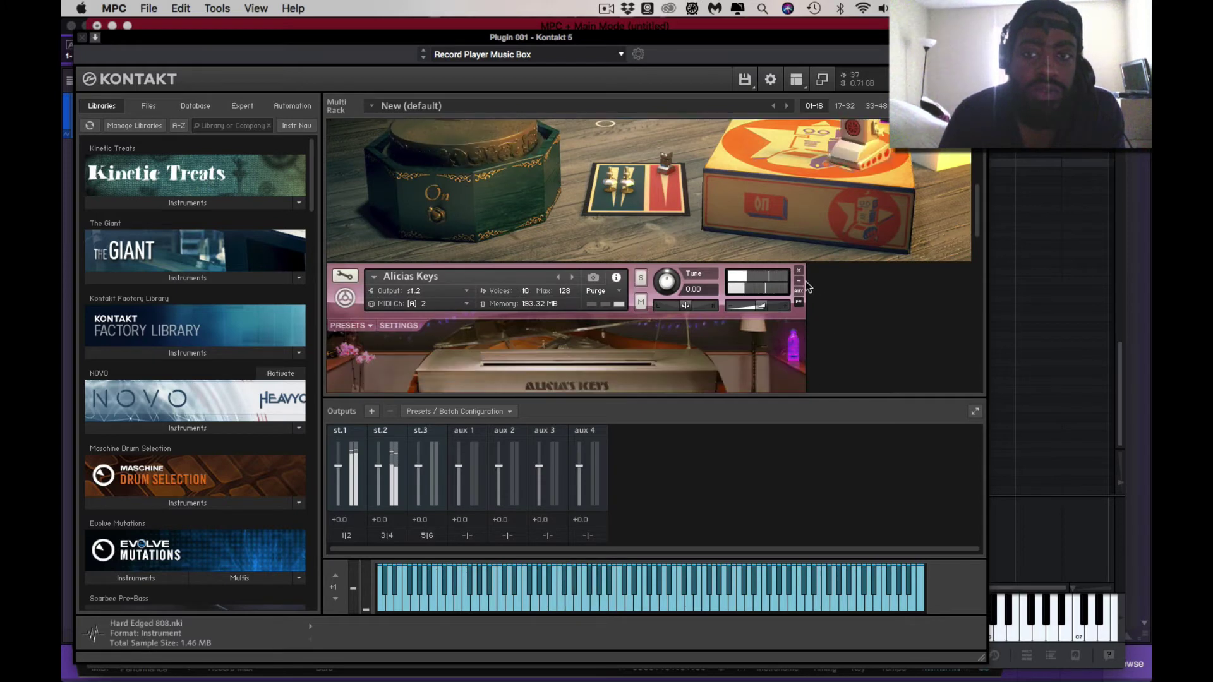
left_click(640, 279)
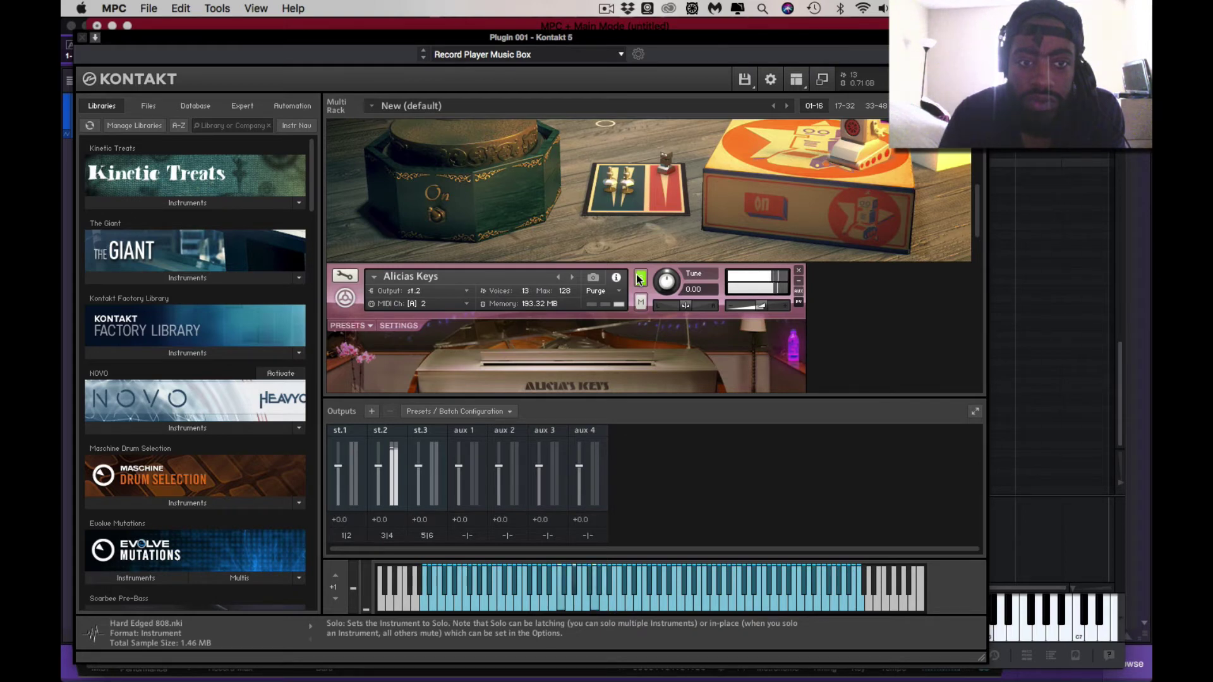
left_click(641, 279)
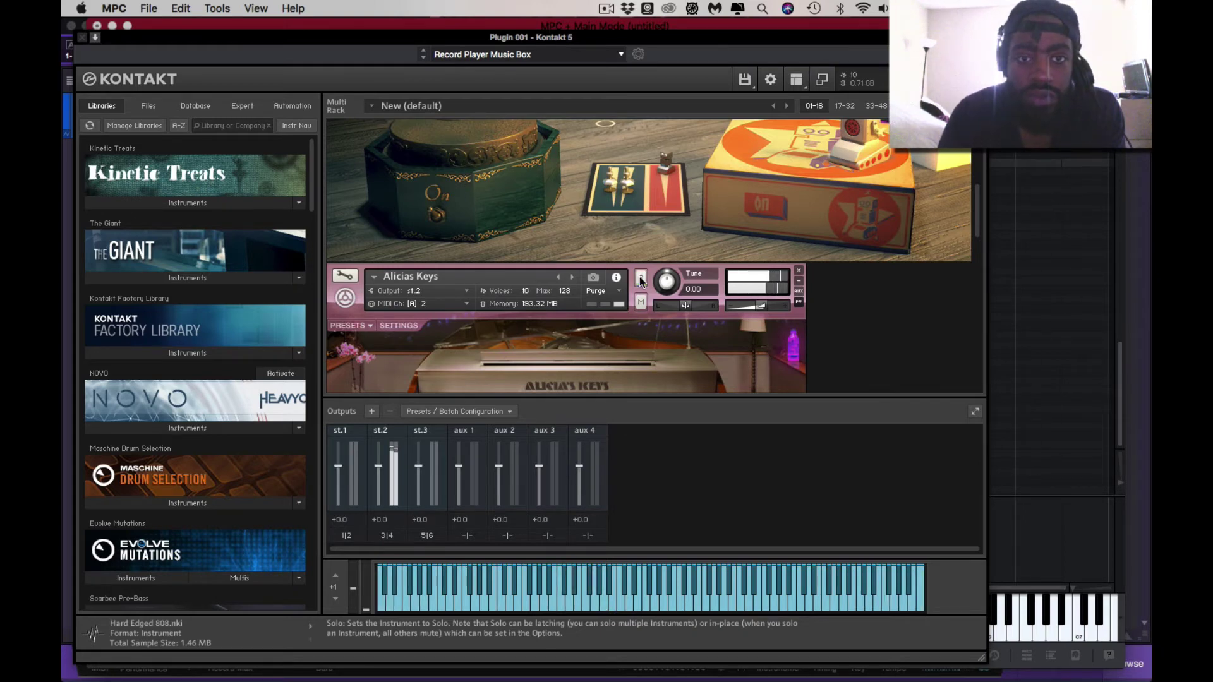
Examine the Alicias Keys instrument's buses, send effects and modulation sections in its Kontakt editor, and return to the multi rack
scroll(859, 328, "up", 5)
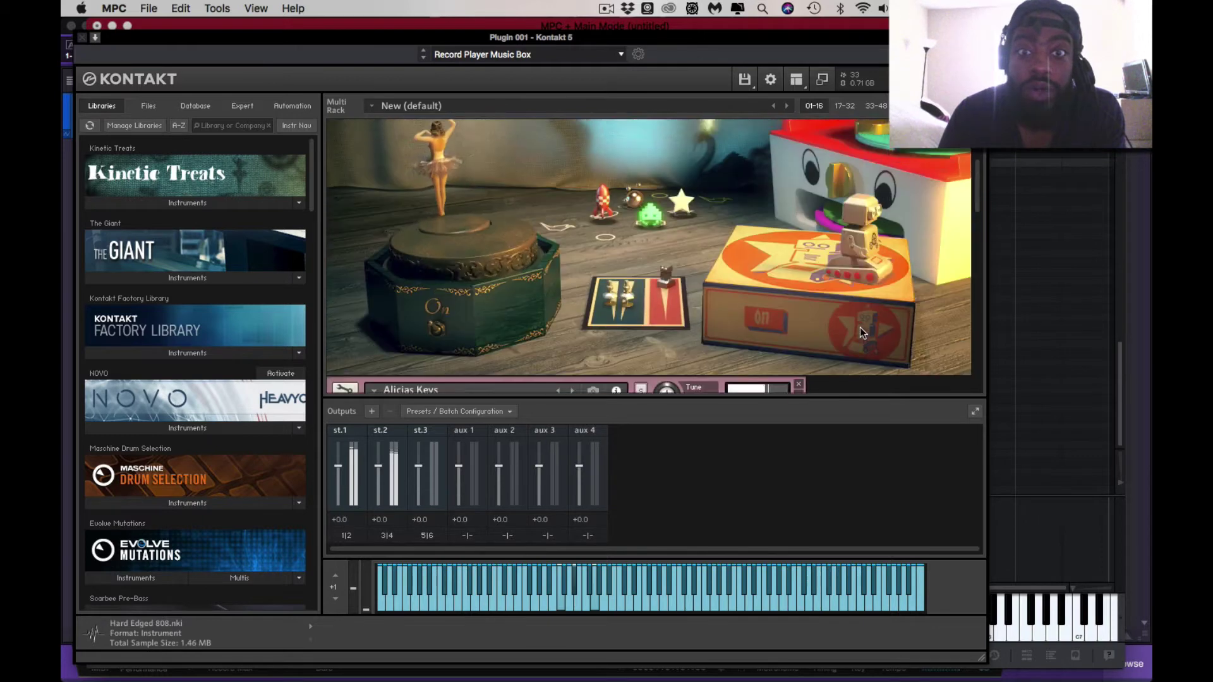
scroll(859, 327, "up", 2)
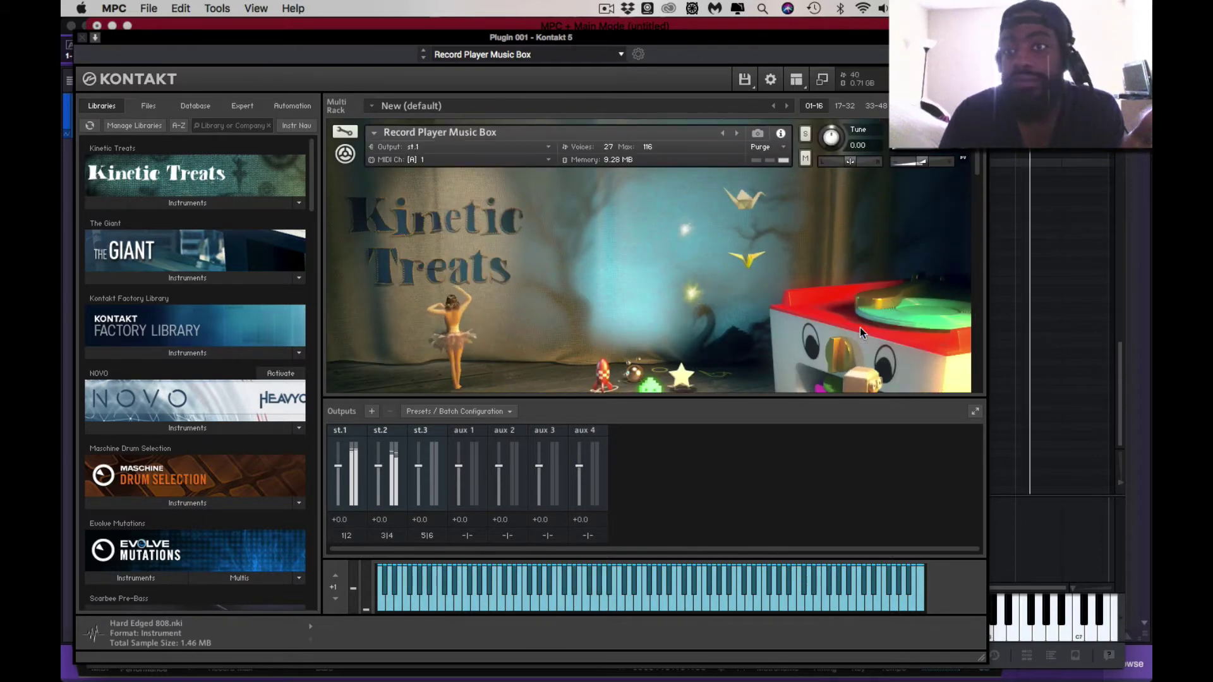
scroll(859, 328, "down", 3)
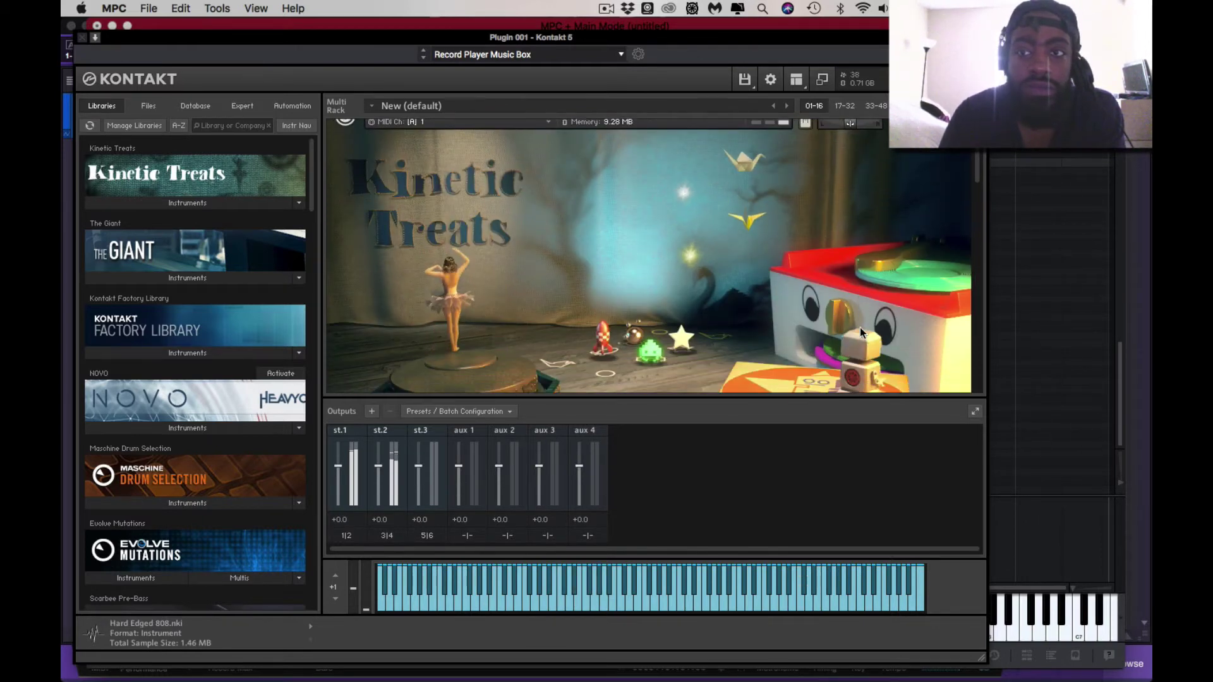
scroll(859, 327, "down", 8)
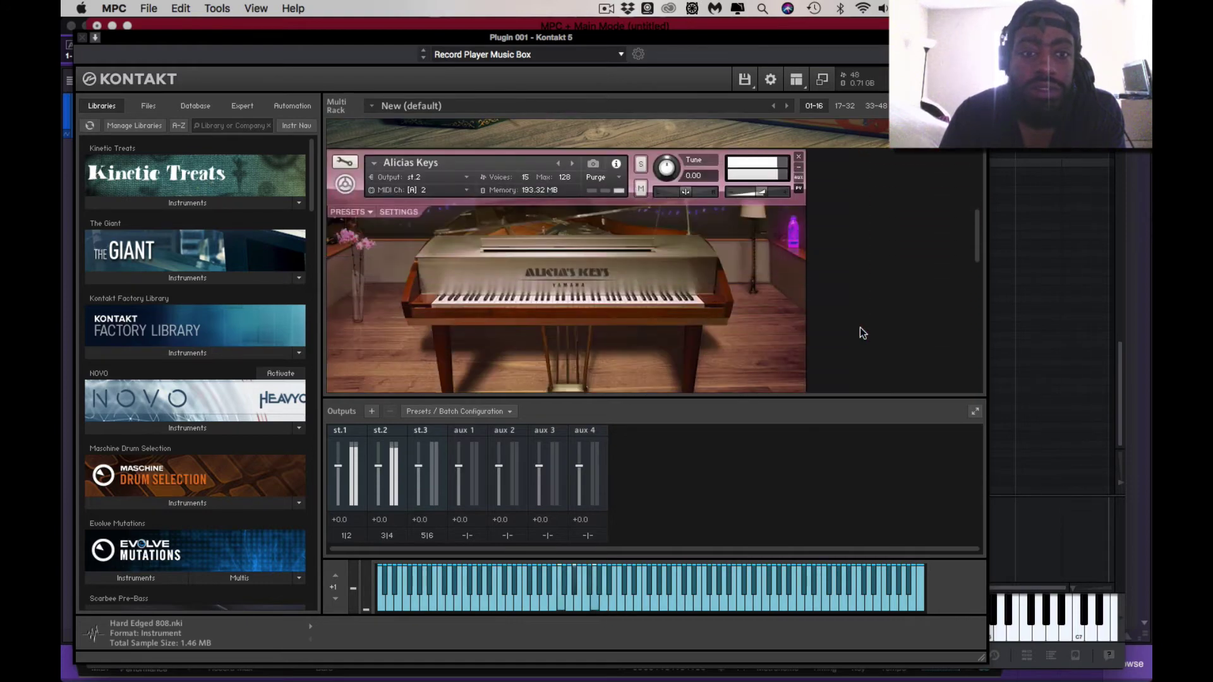
scroll(863, 333, "down", 5)
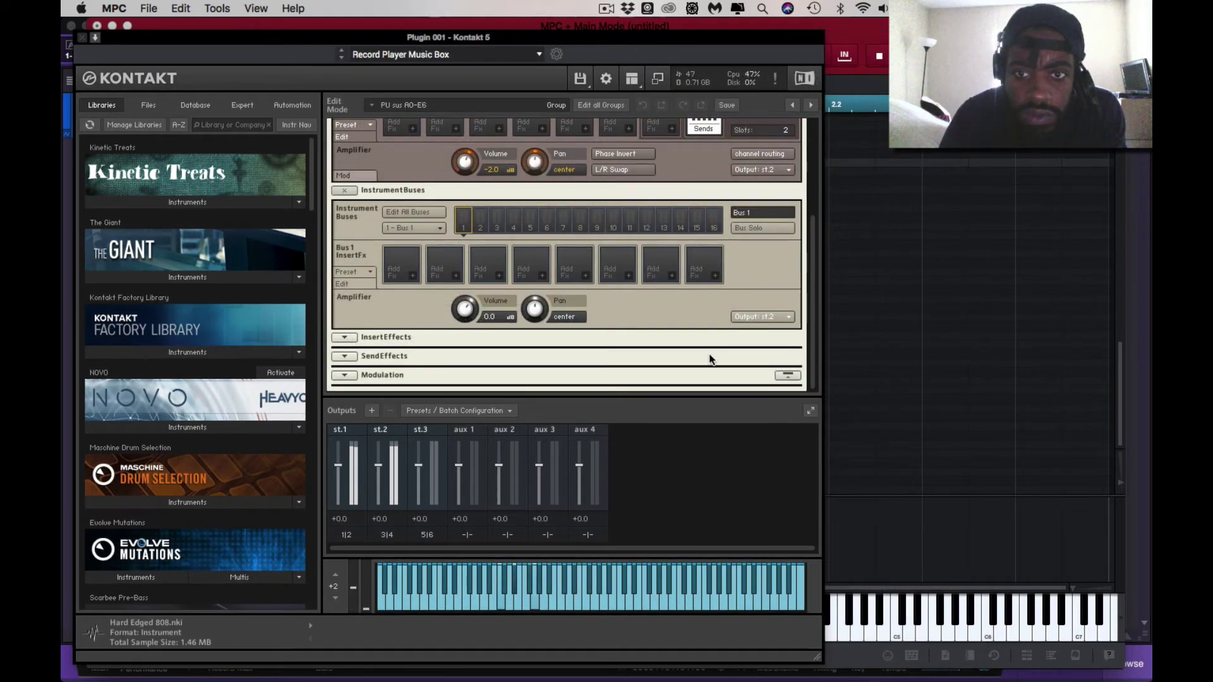
left_click(345, 355)
scroll(431, 358, "down", 3)
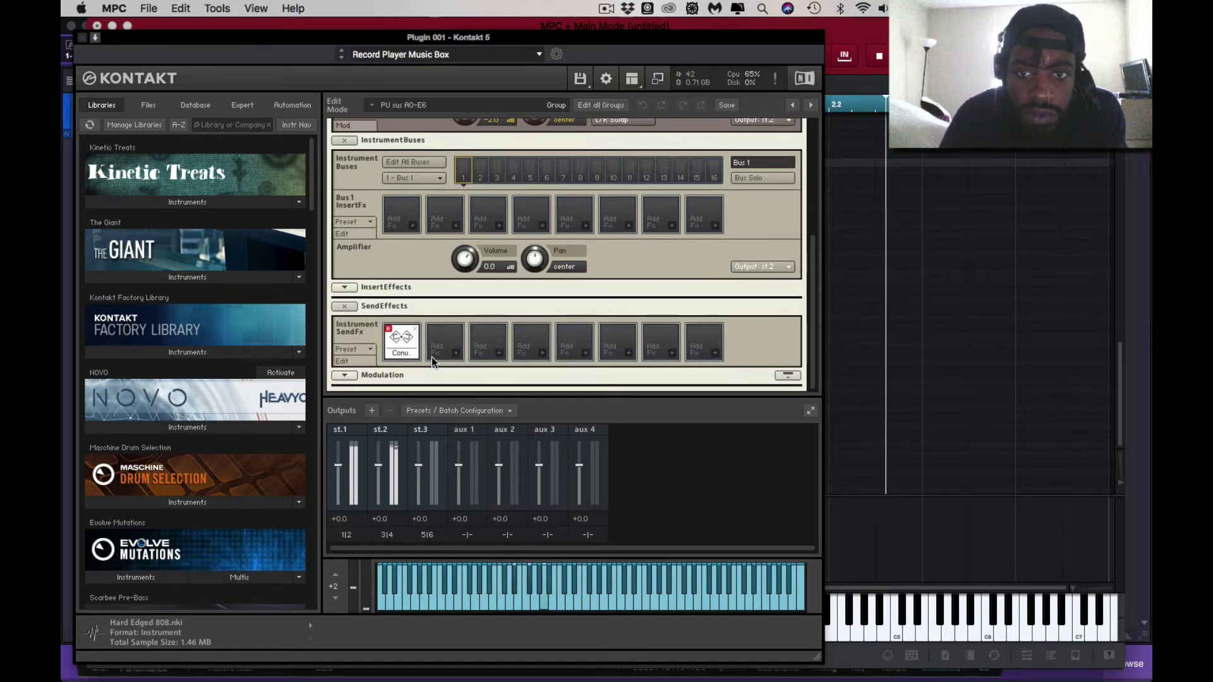
left_click(343, 375)
scroll(501, 353, "down", 3)
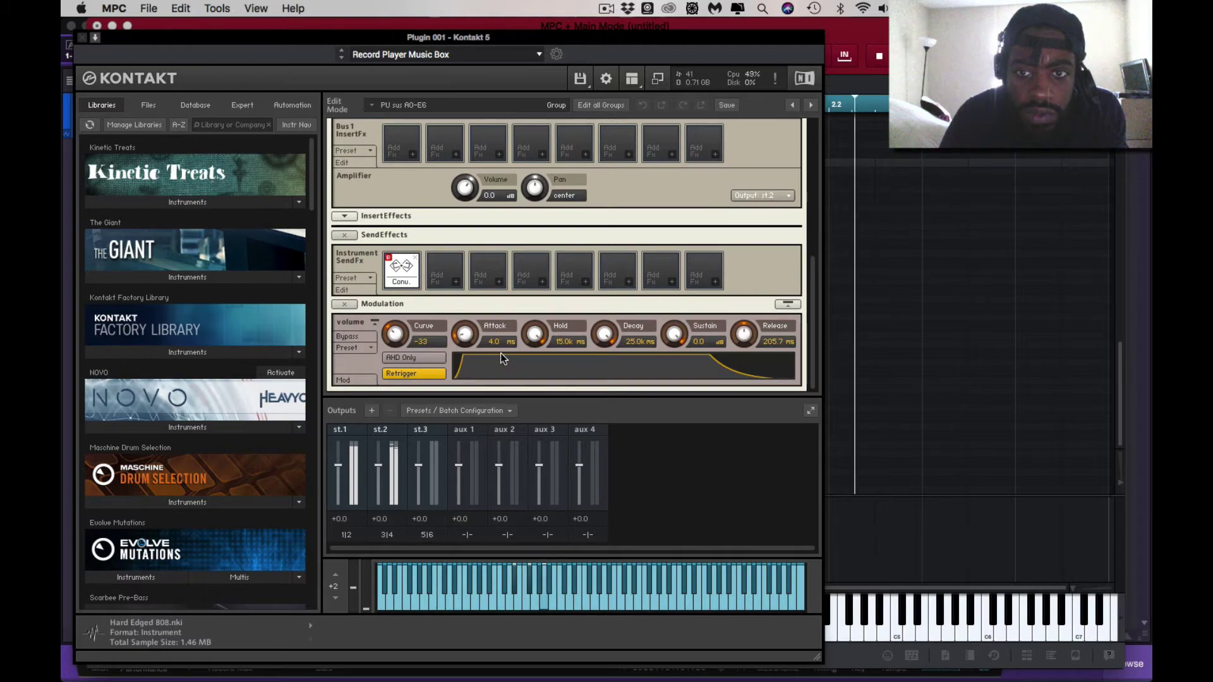
scroll(500, 353, "up", 12)
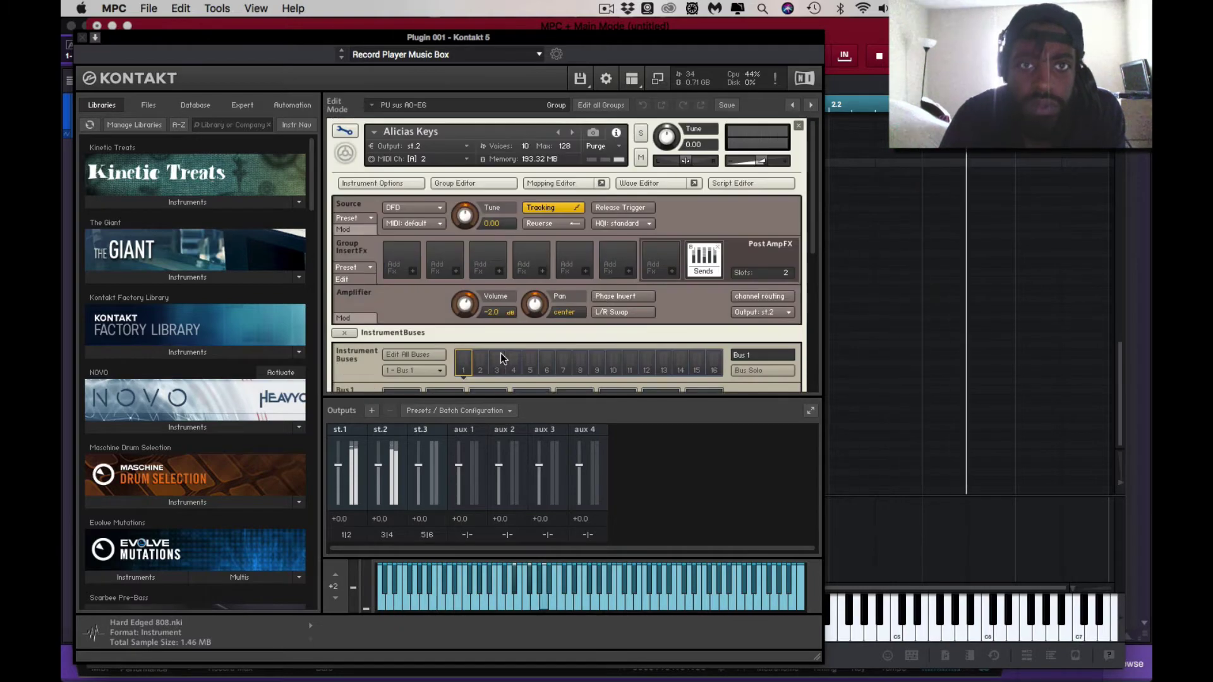
left_click(344, 132)
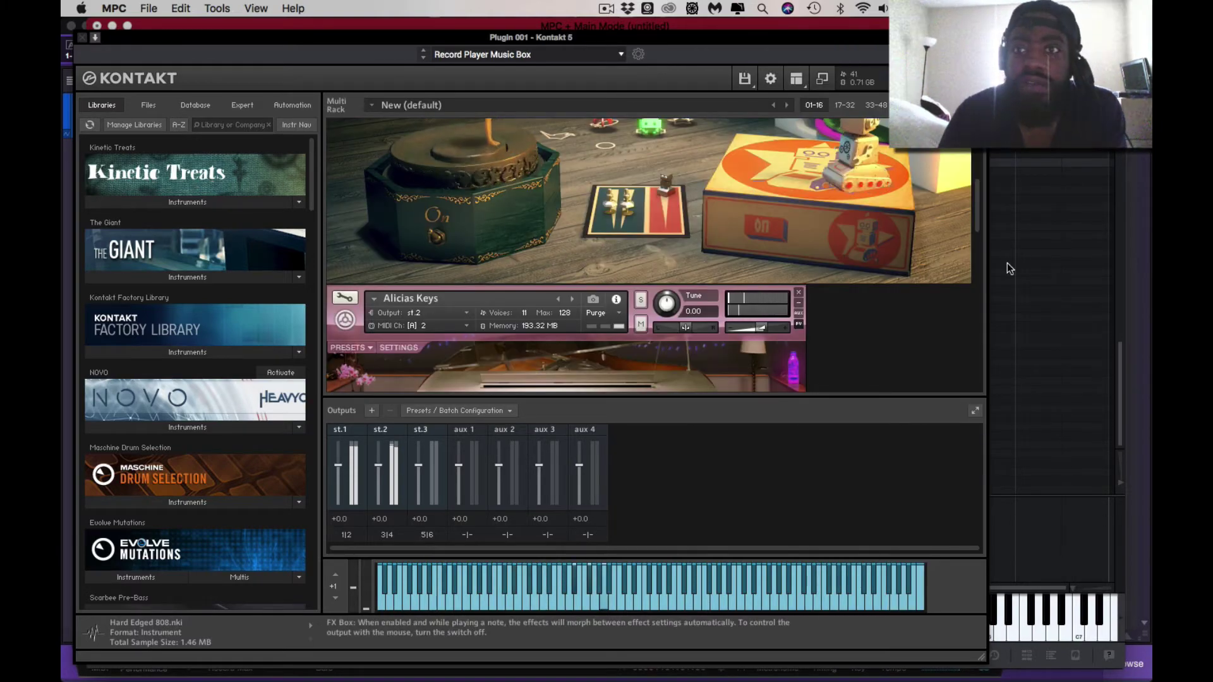
Bring the MPC window forward, select MIDI Track 02 and show the MIDI tracks in the Channel Mixer
left_click(1024, 278)
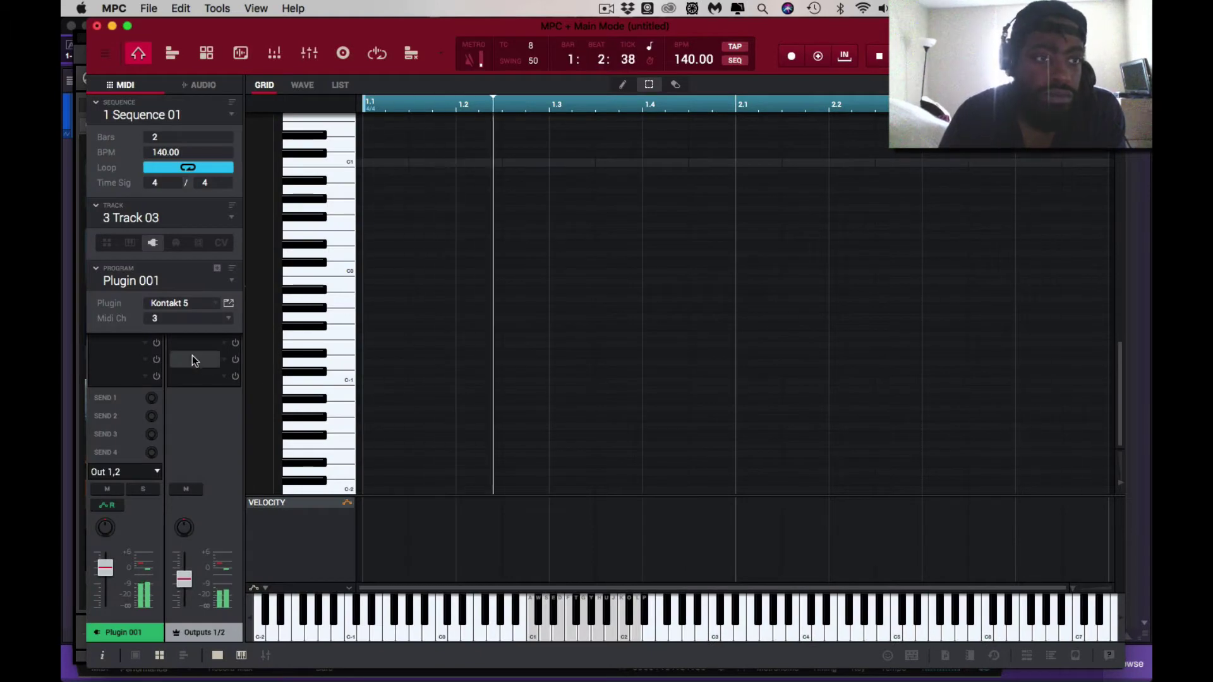
left_click(231, 219)
left_click(199, 245)
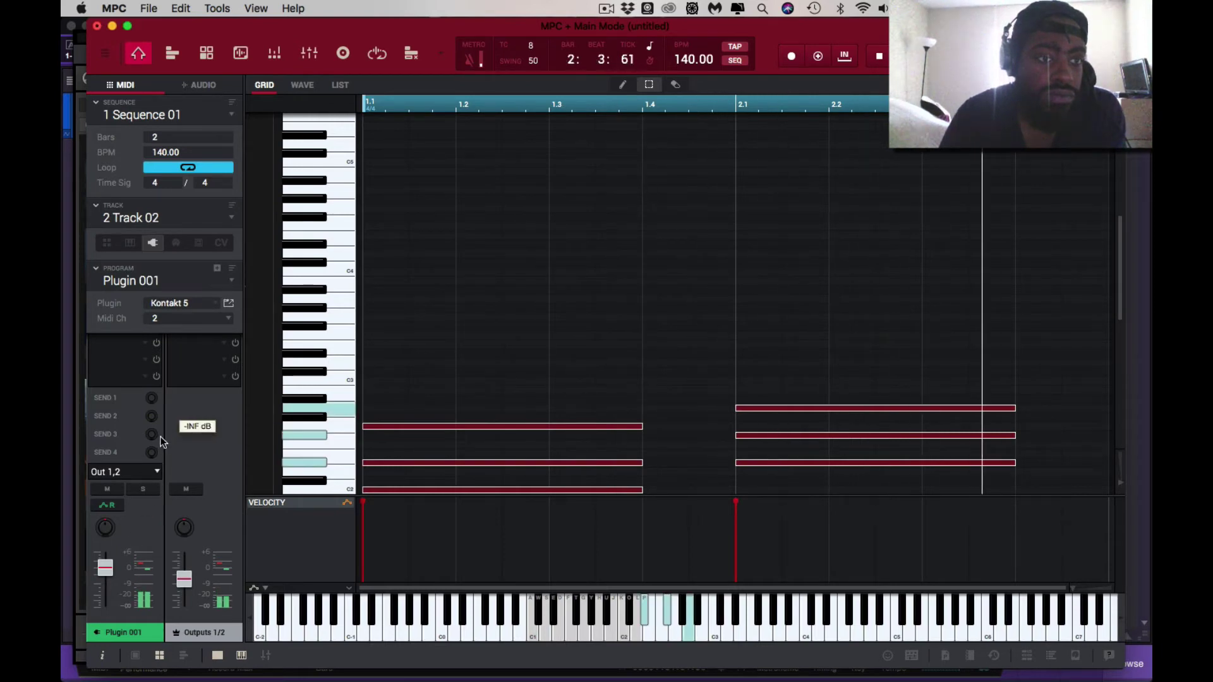
key("ctrl+m")
left_click(306, 216)
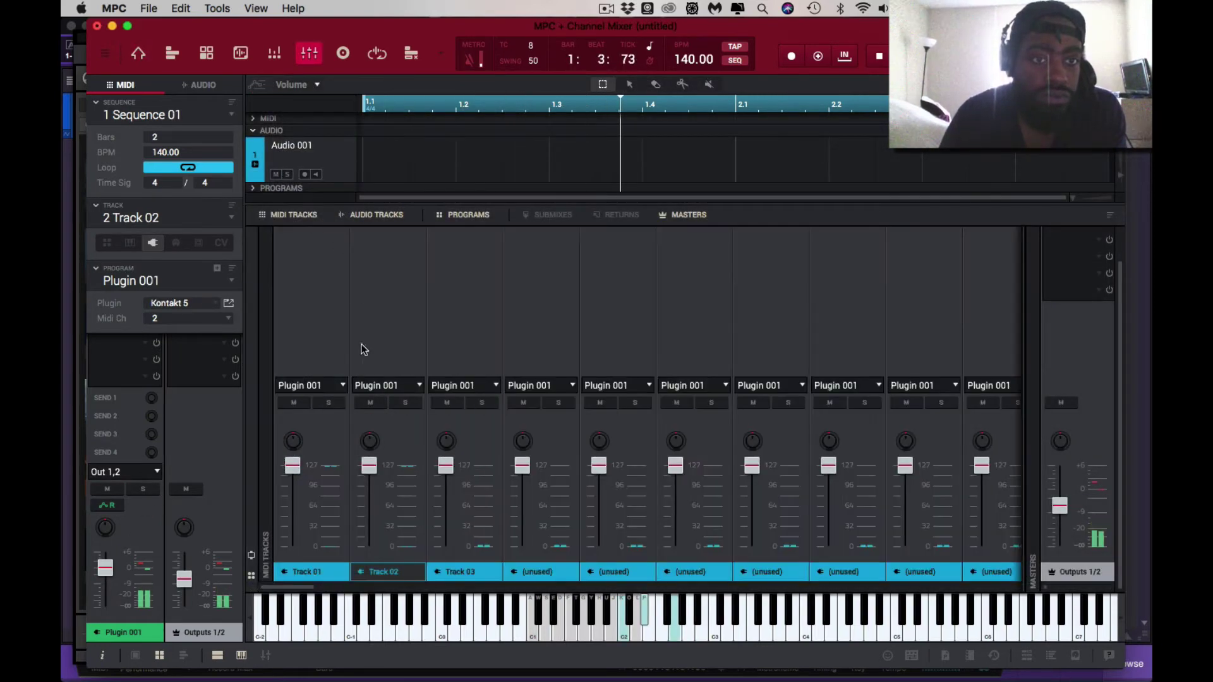
Solo MIDI Track 01 and Track 02 briefly in turn to hear each instrument separately
left_click(330, 404)
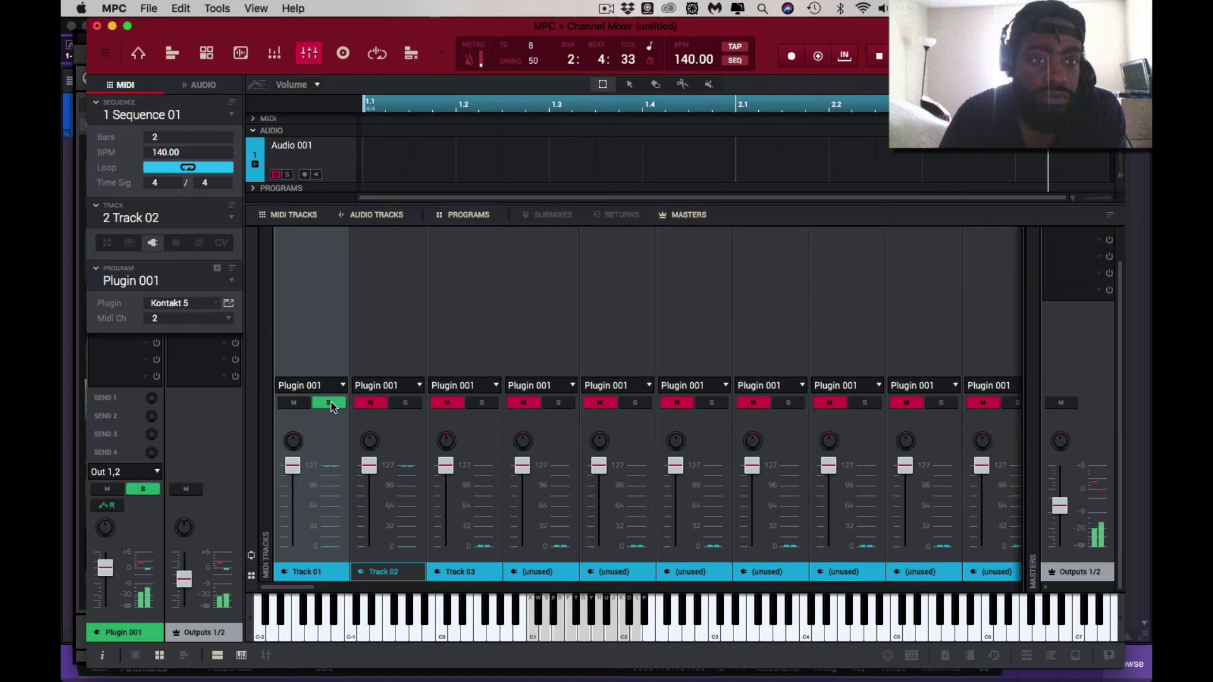
left_click(330, 403)
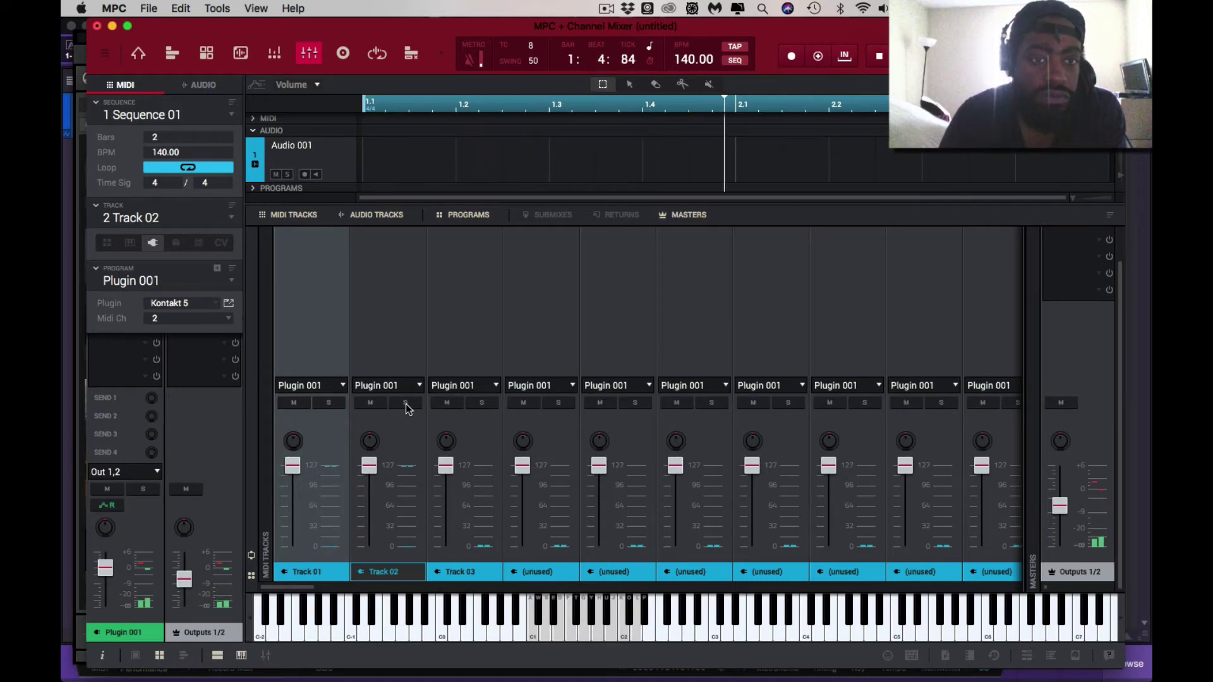
left_click(406, 404)
left_click(407, 404)
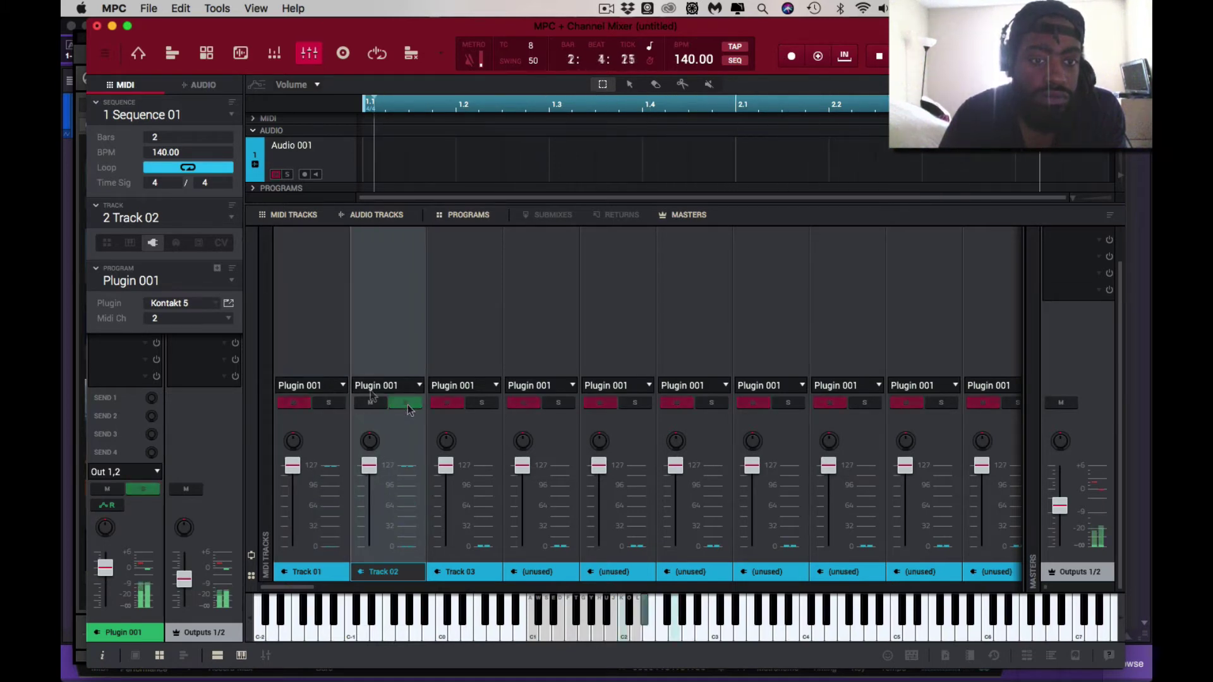
left_click(343, 386)
left_click(343, 386)
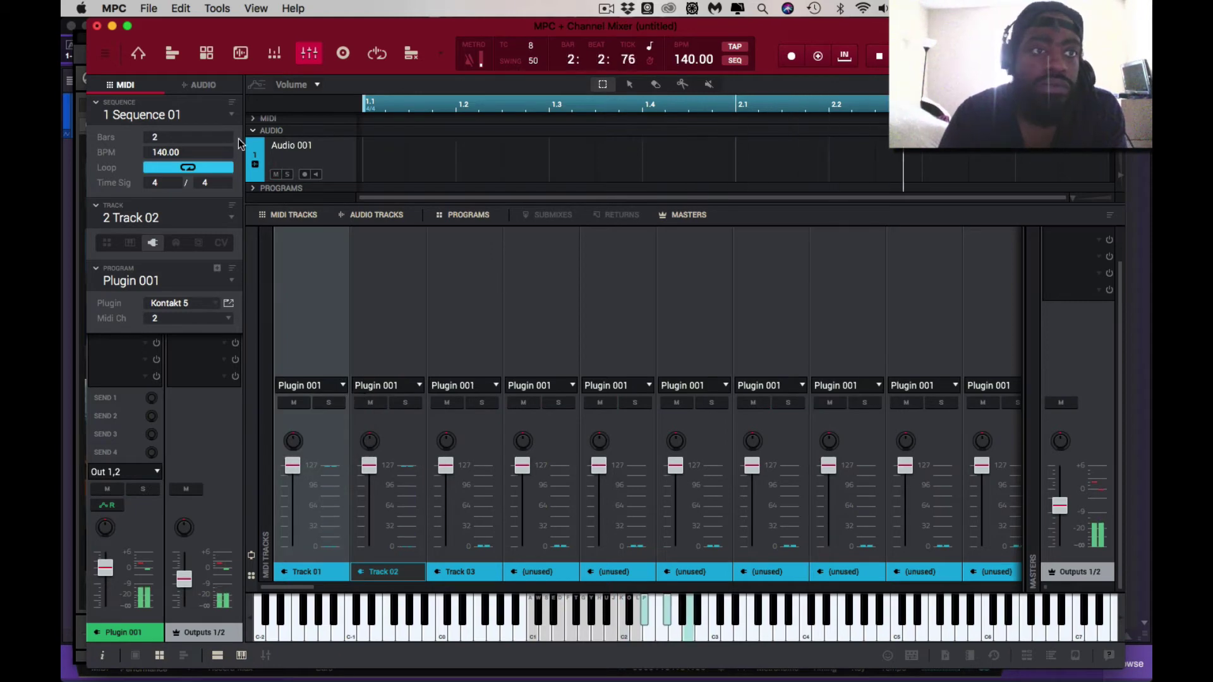
Return to Main Mode and bounce MIDI Track 02 to a new audio track
left_click(137, 54)
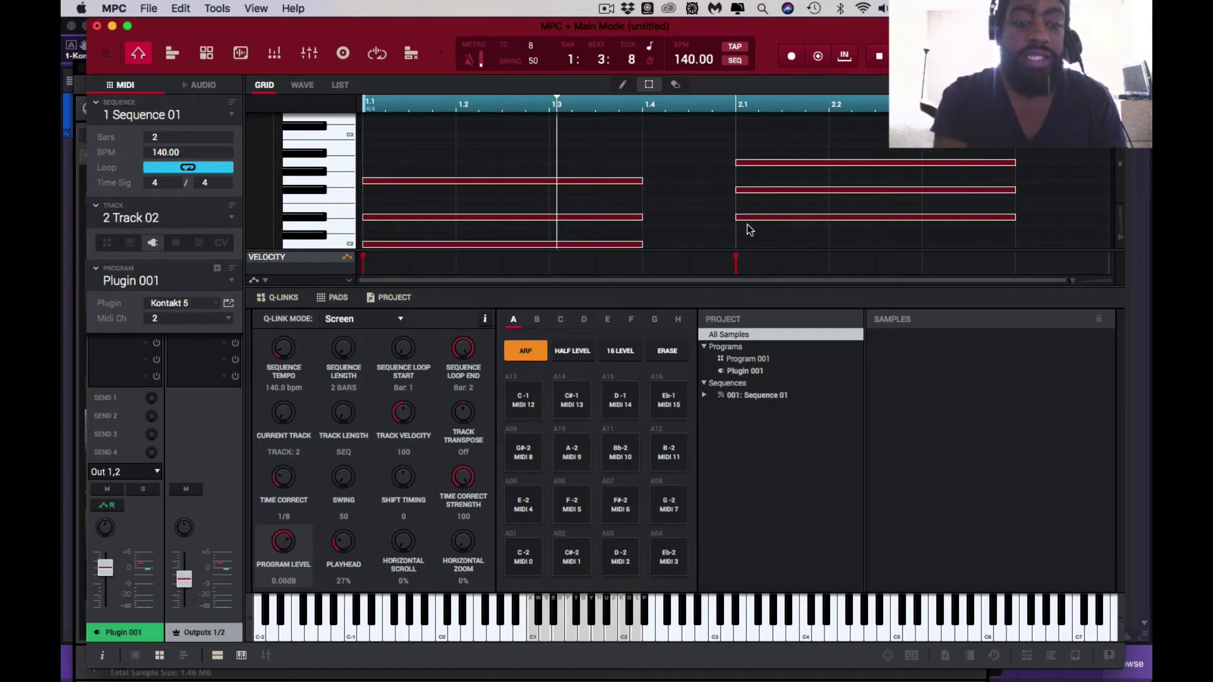
right_click(181, 221)
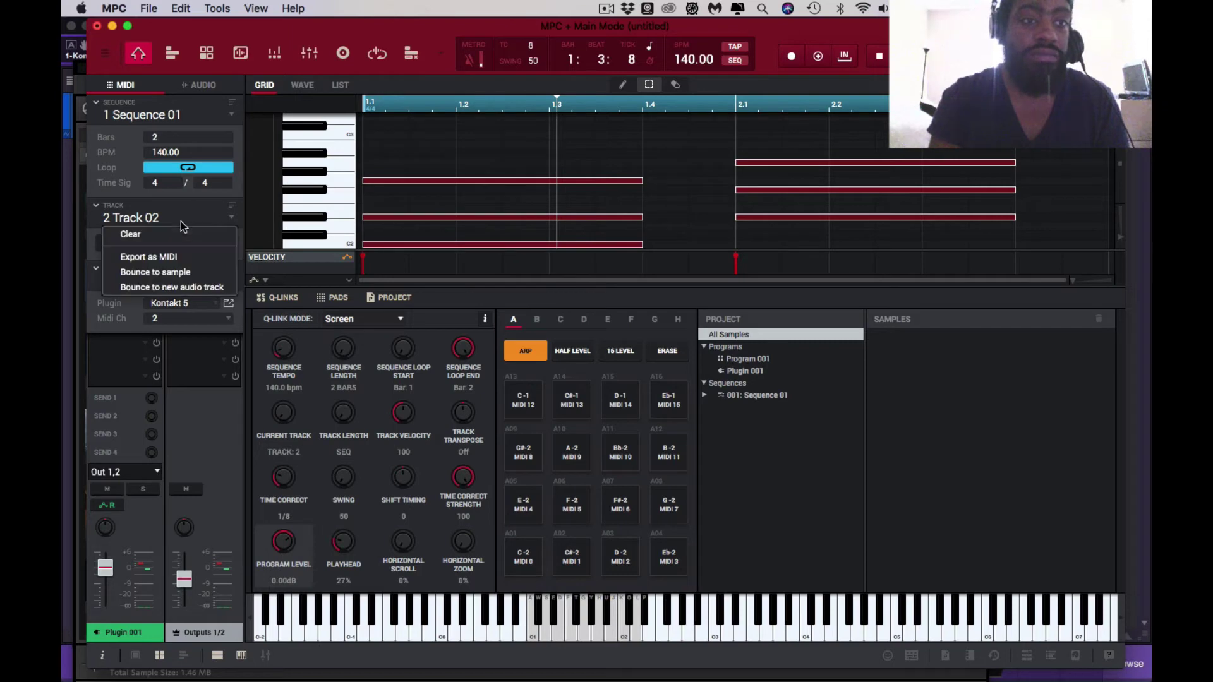
left_click(183, 287)
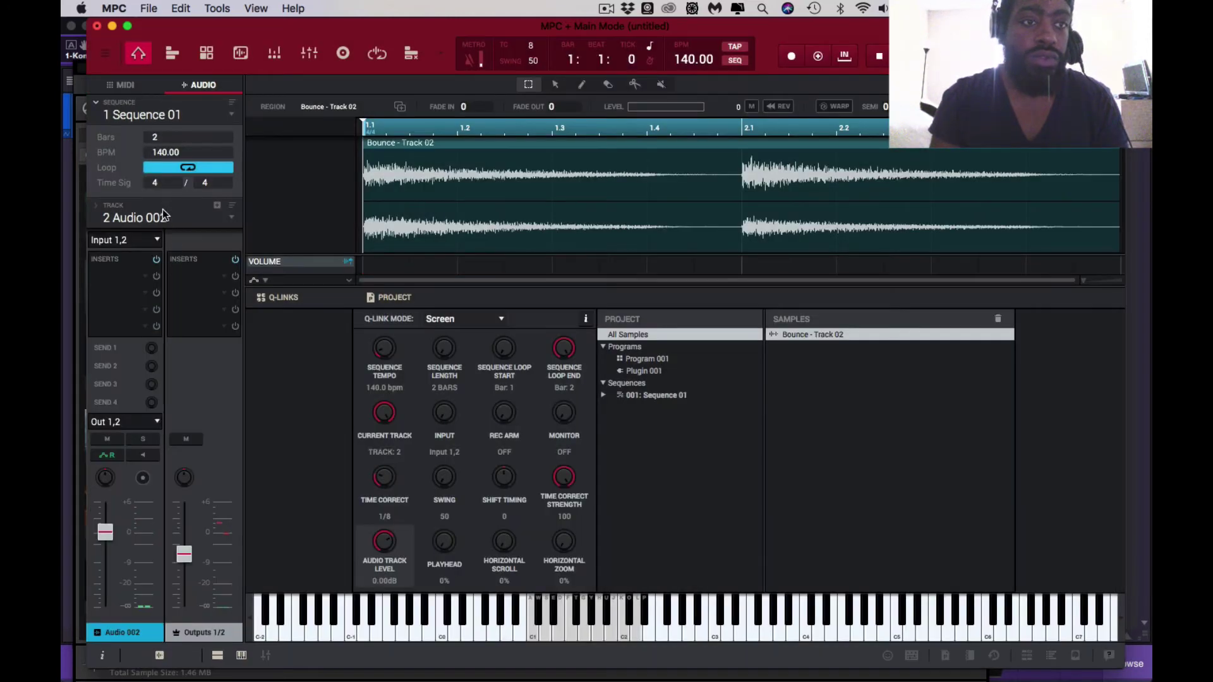
Rename the audio track bounced from Track 02 as Toy piano
double_click(163, 218)
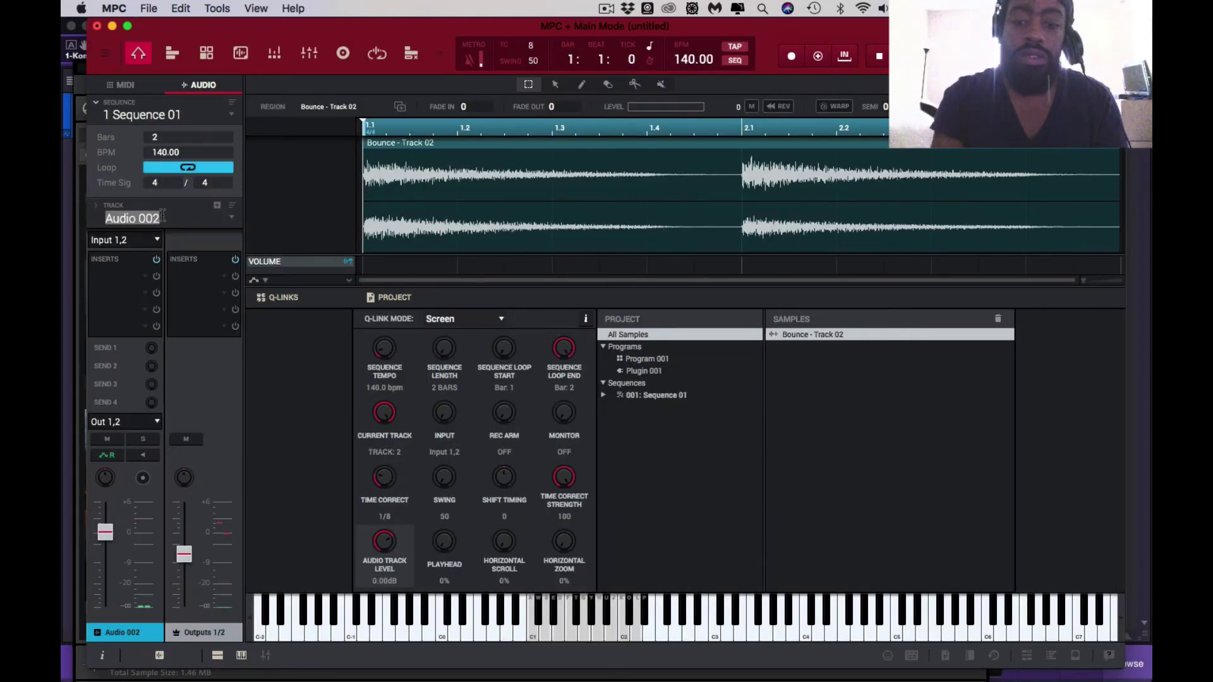
type("Toy pianop")
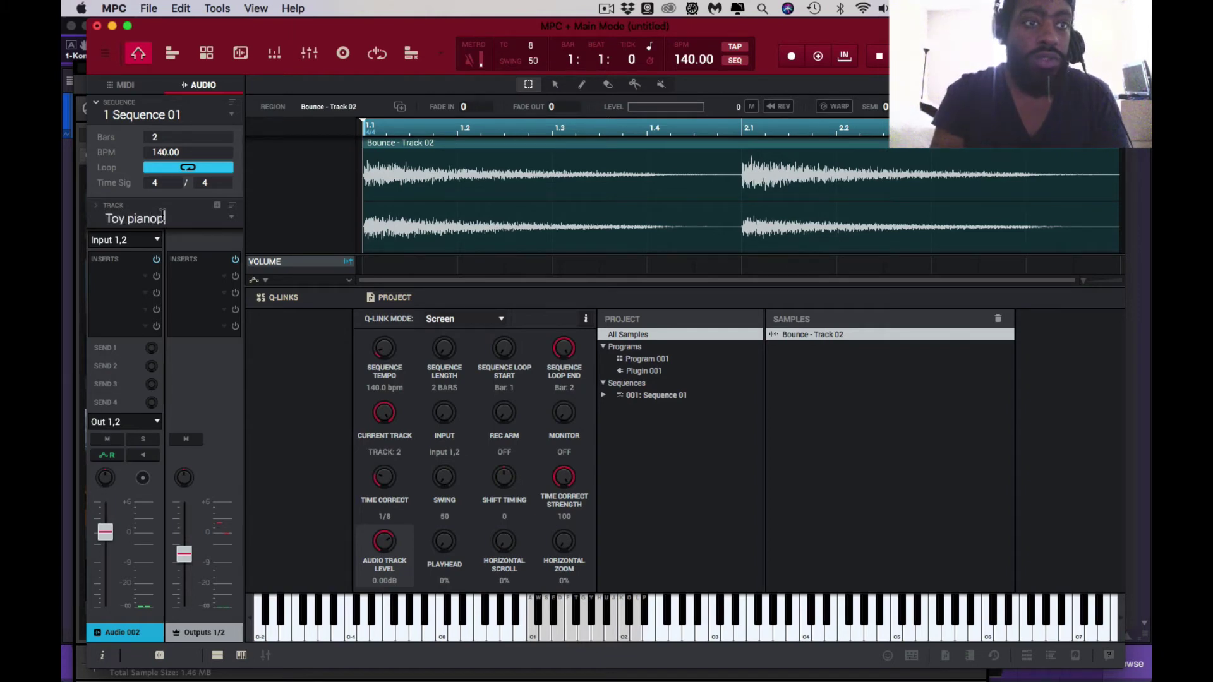
key("BackSpace")
key("Return")
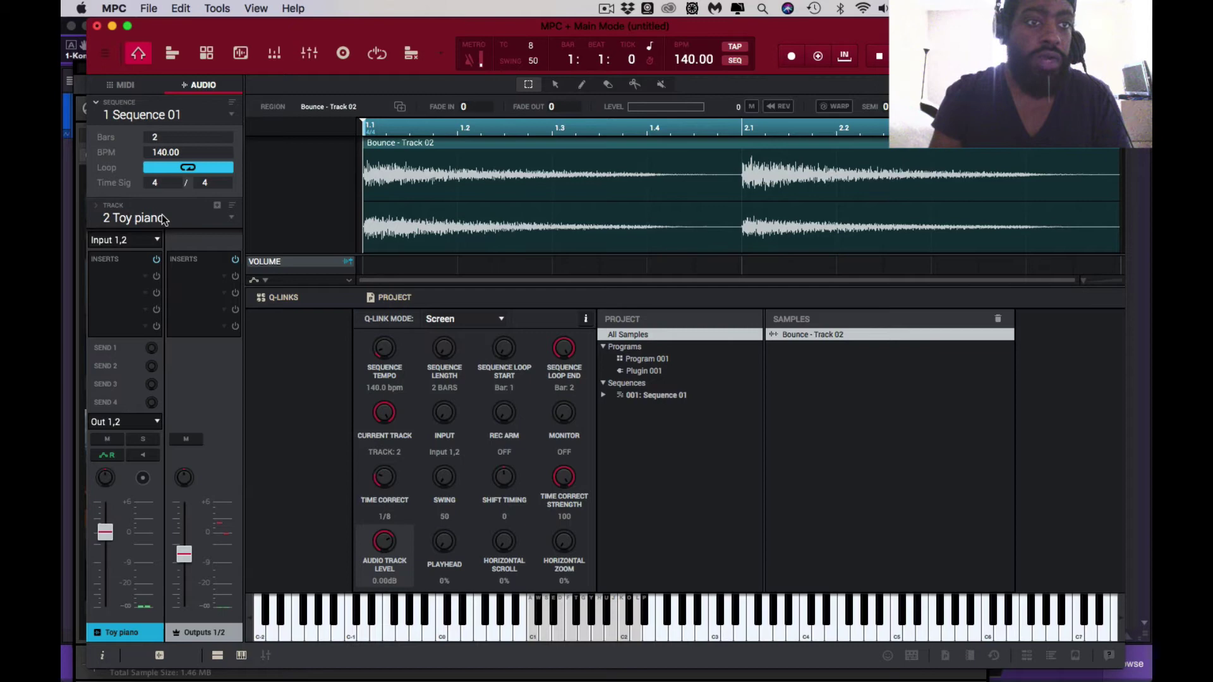
Go back to the MIDI tracks, select Track 01 and bounce it to a new audio track
left_click(124, 85)
key("Down")
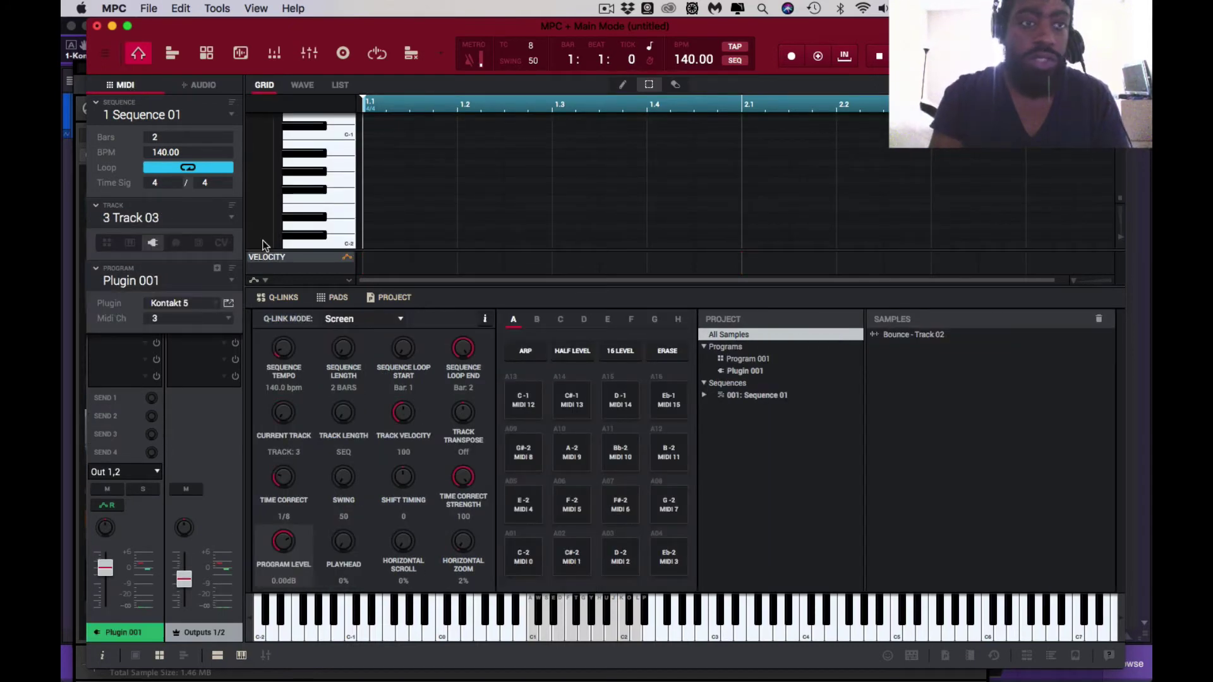
right_click(155, 219)
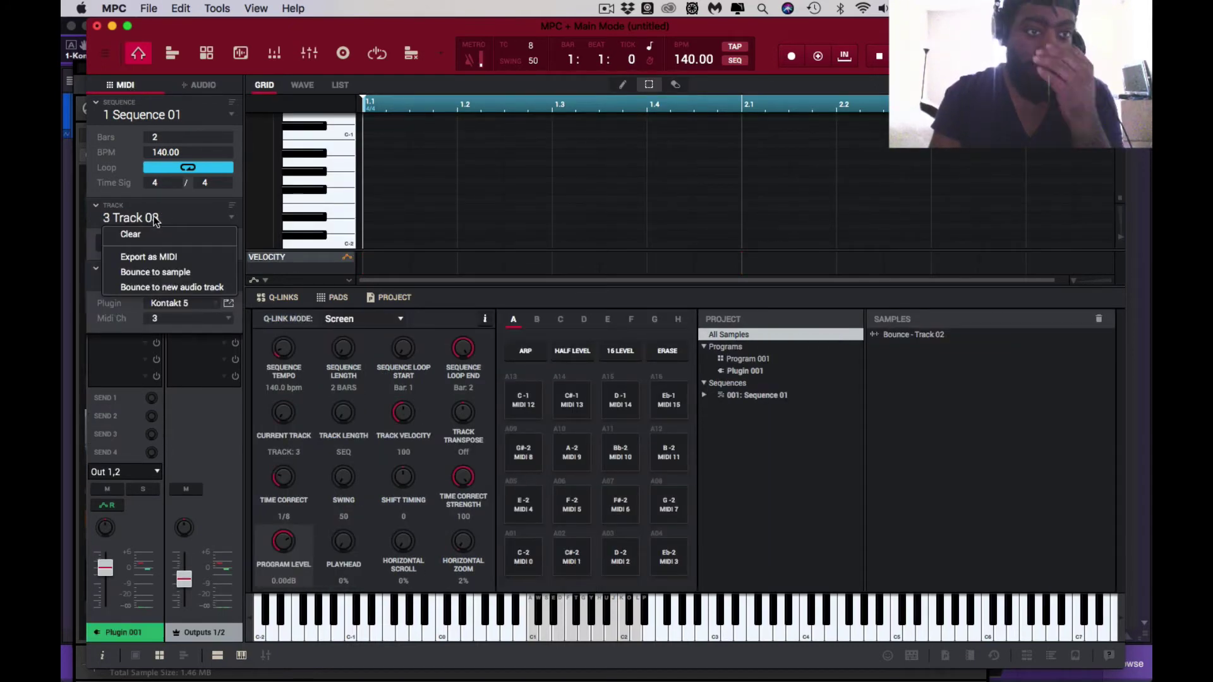
left_click(155, 218)
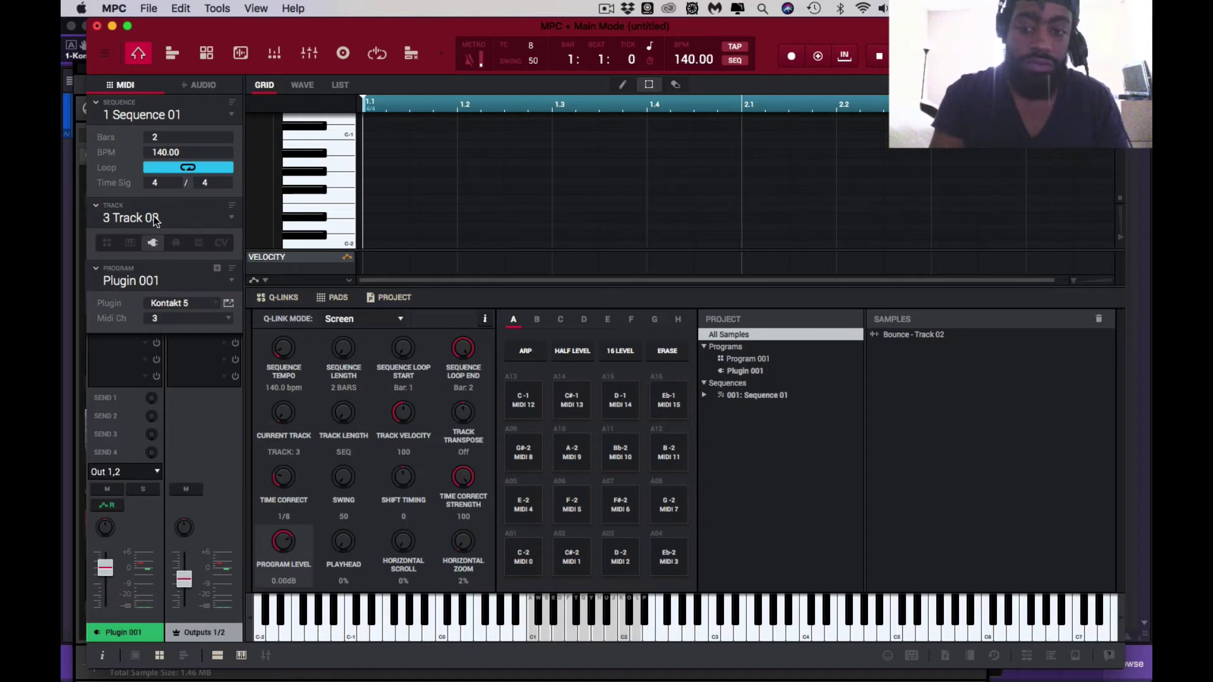
key("Up")
key("Up")
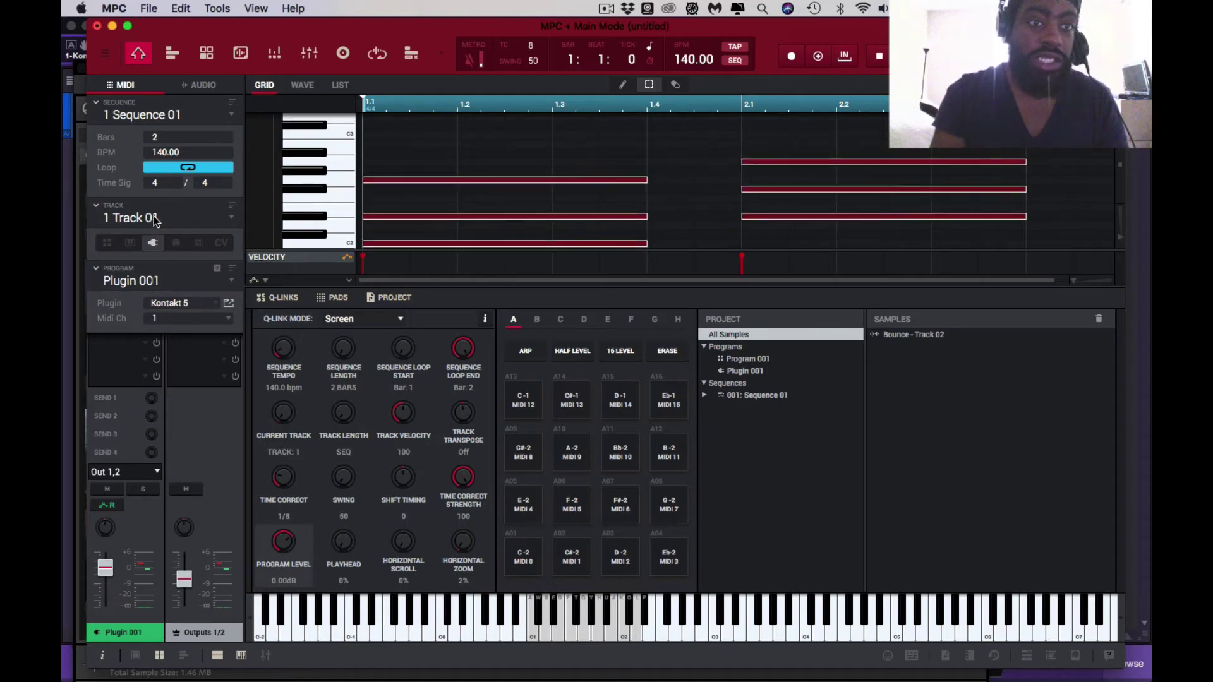
right_click(155, 219)
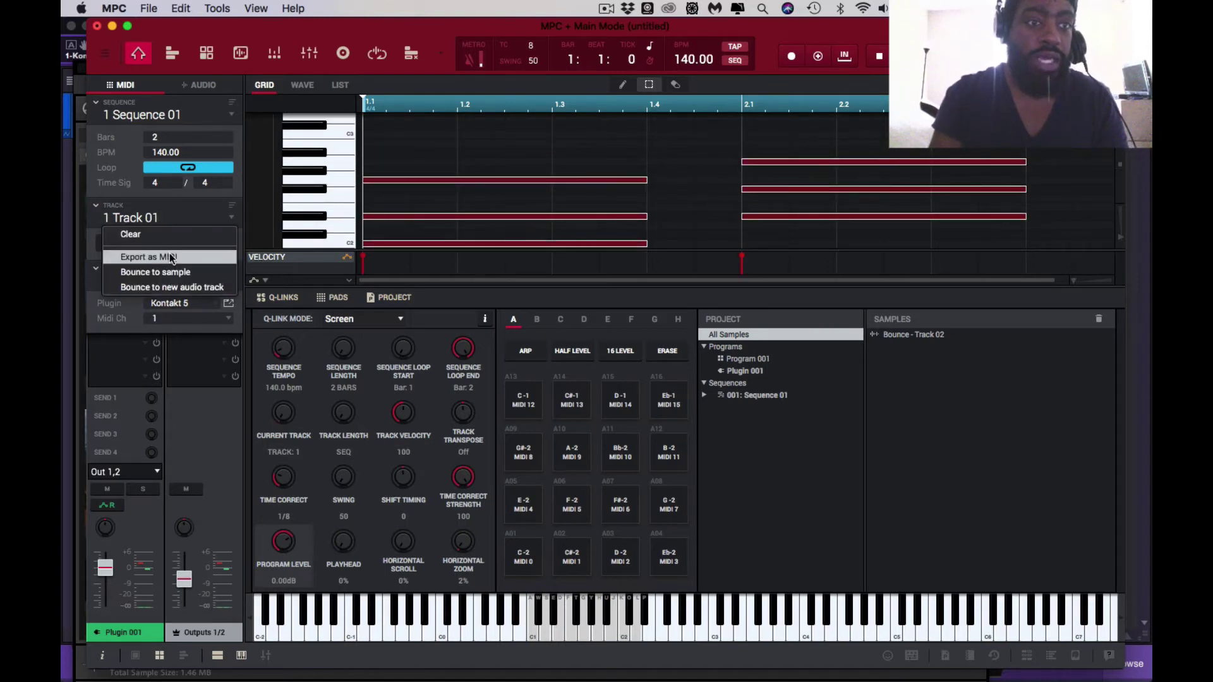
left_click(175, 297)
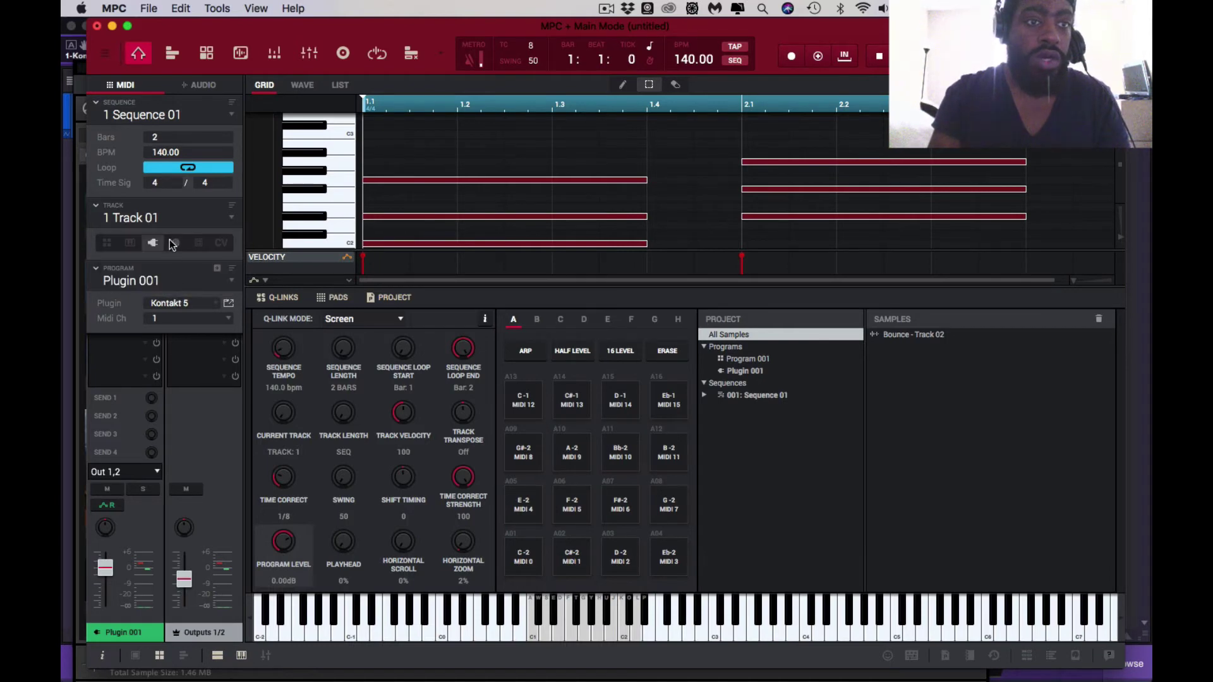
right_click(158, 217)
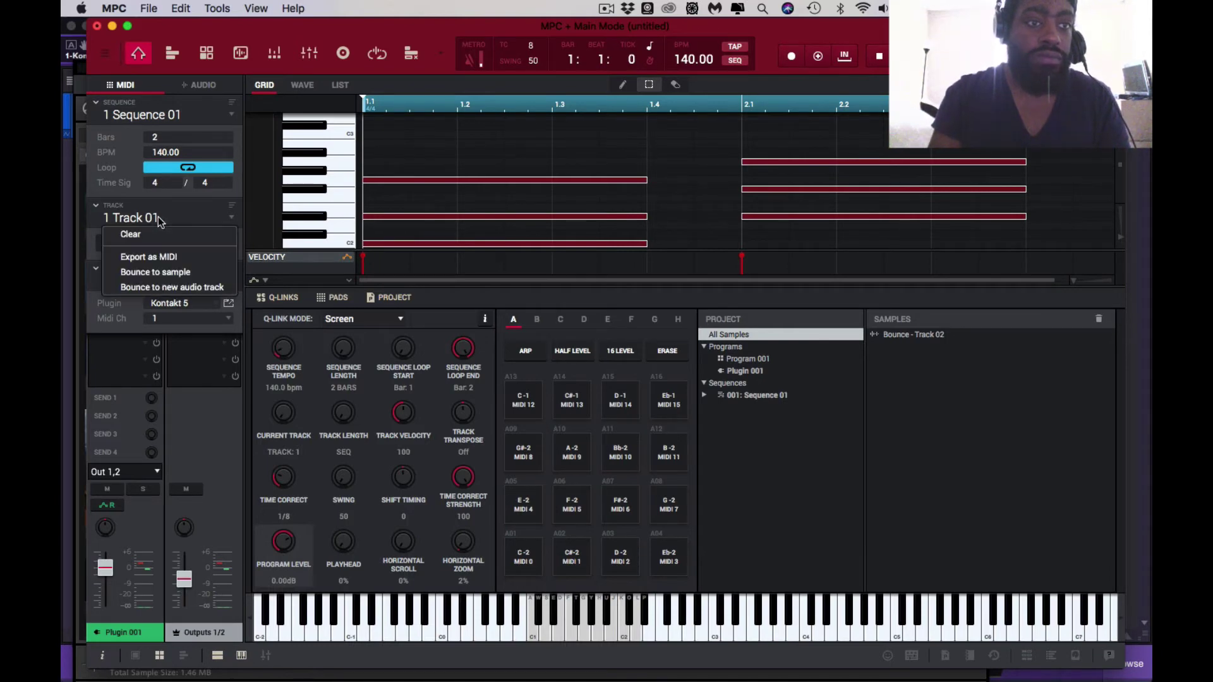
left_click(171, 282)
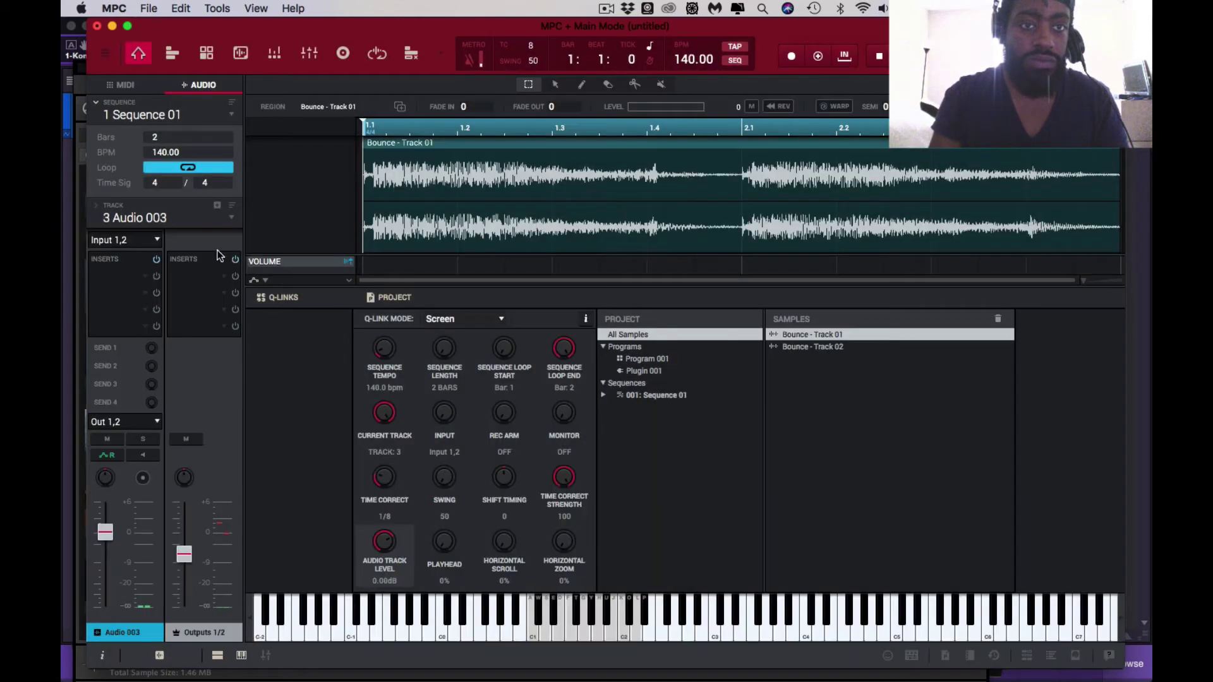
Rename the audio track bounced from Track 01 as Toy piano
double_click(146, 218)
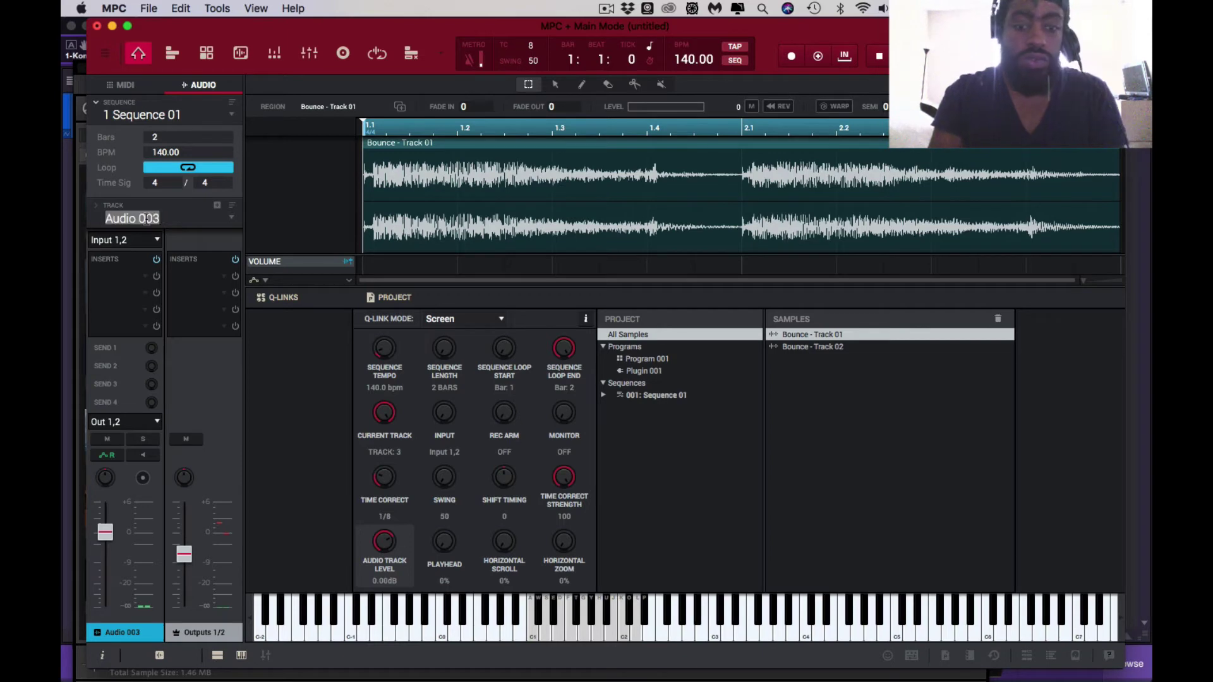
type("Toy pia")
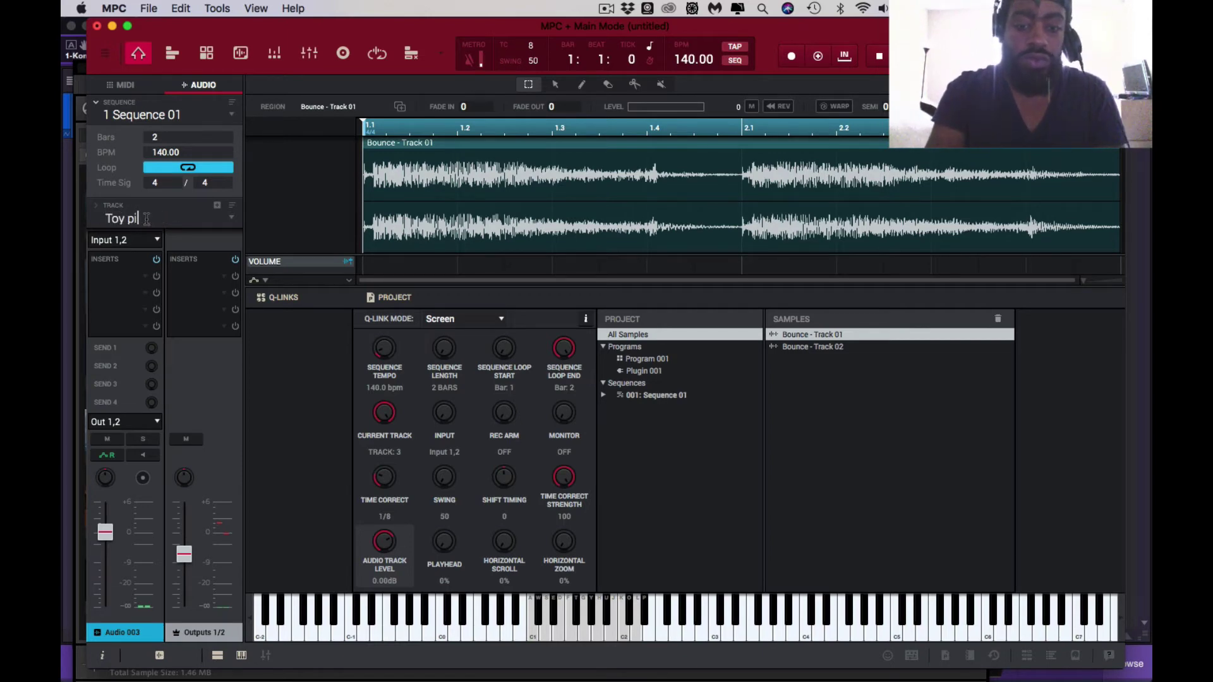
type("no")
key("Return")
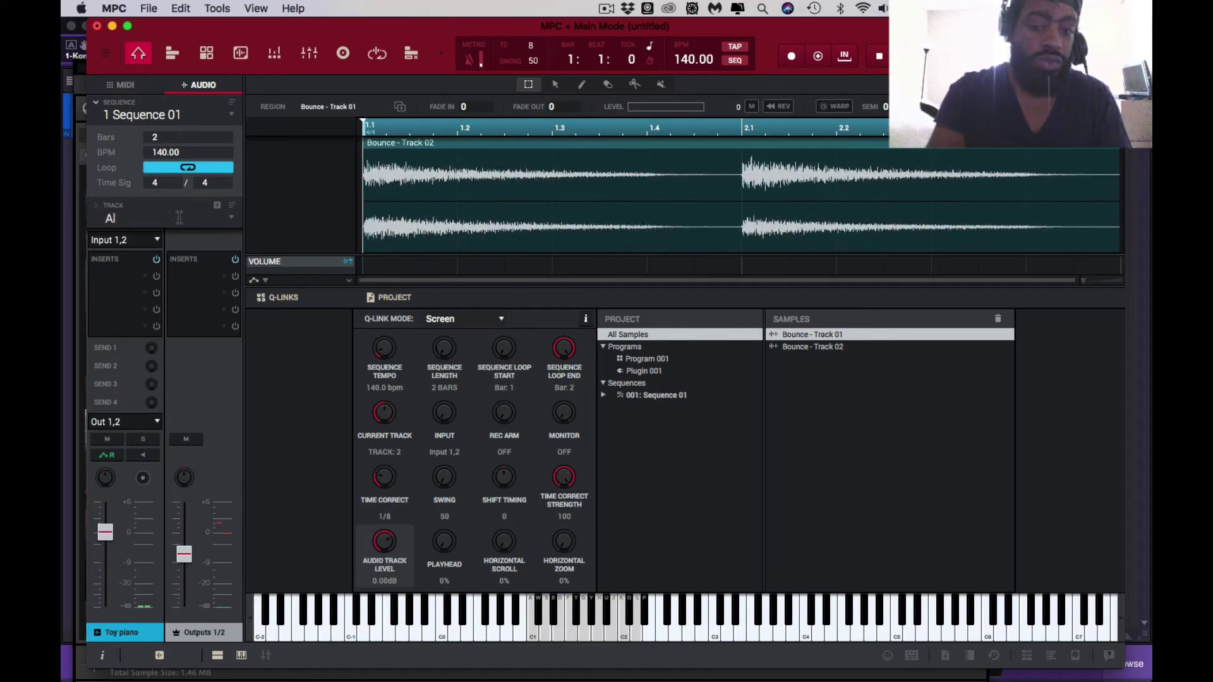
Rename audio track 2, which holds the Track 02 bounce, as Al Key
left_click(179, 217)
type("Al Ke")
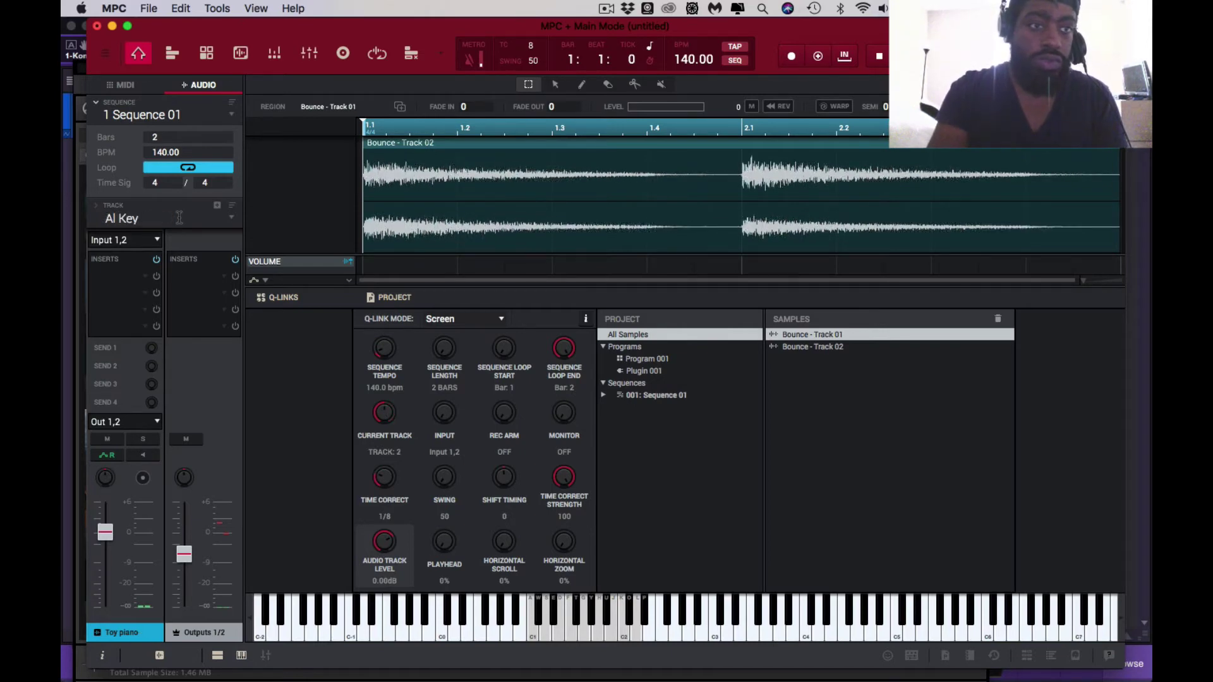
type("y")
key("Return")
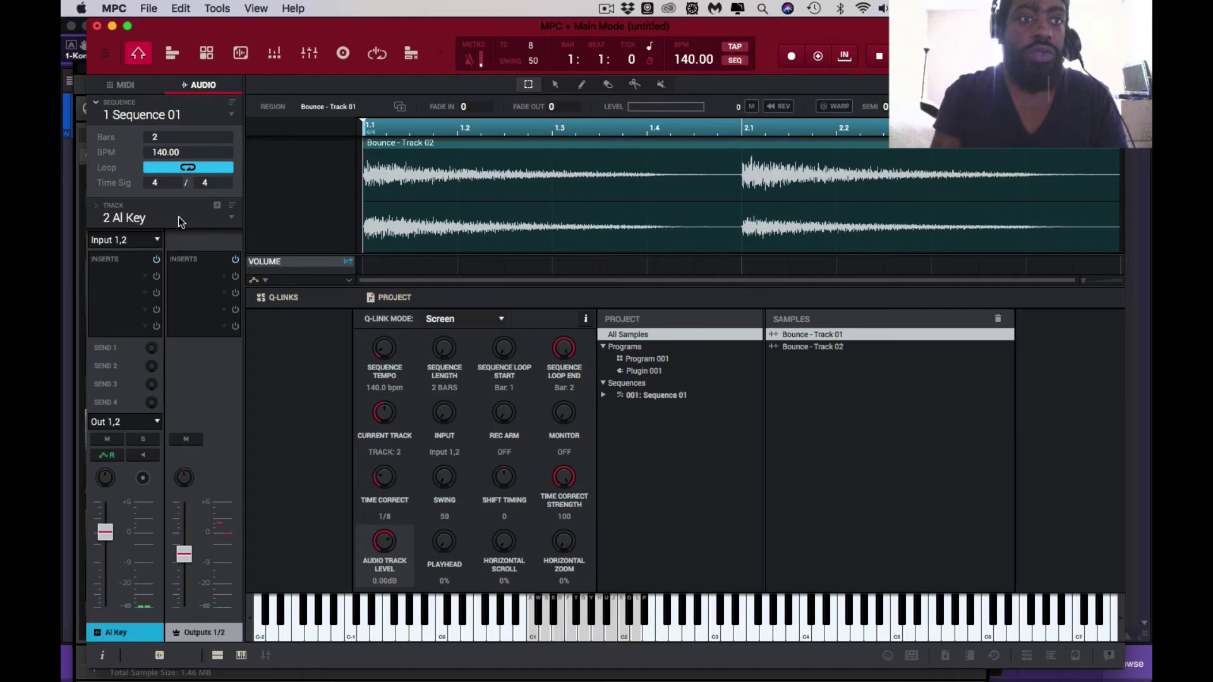
Review the MIDI tracks and the bounced Al Key and Toy piano-2 audio tracks in Track View, and play the sequence
left_click(172, 59)
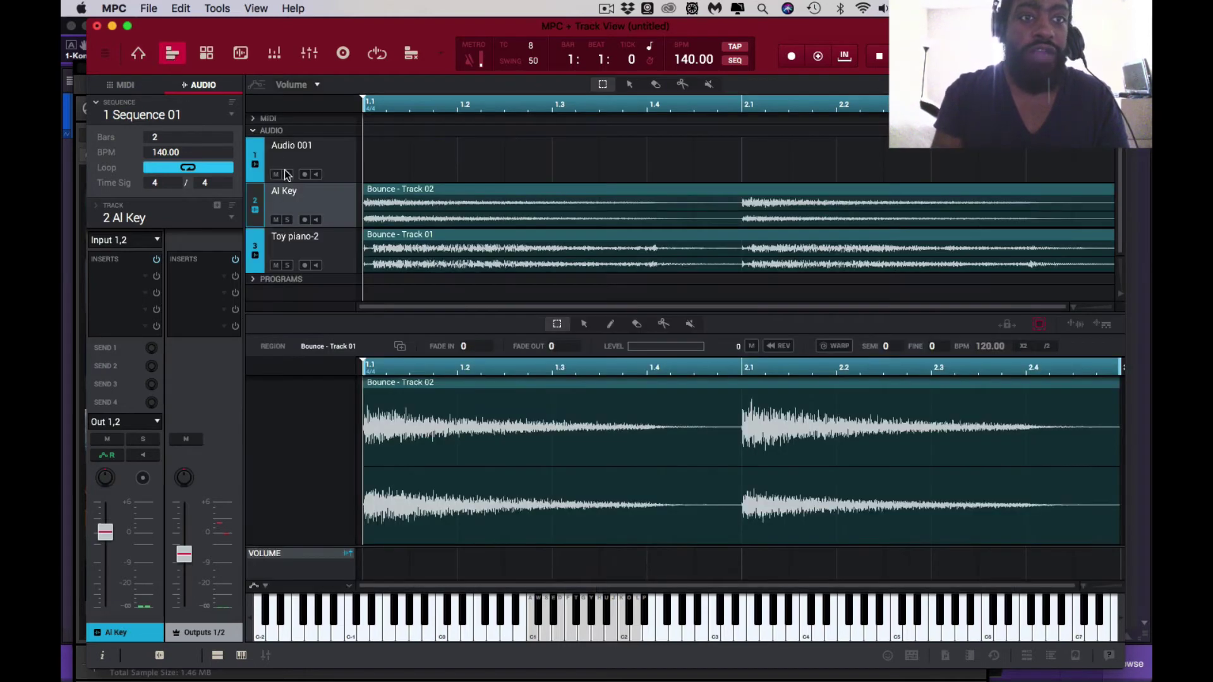
left_click(287, 121)
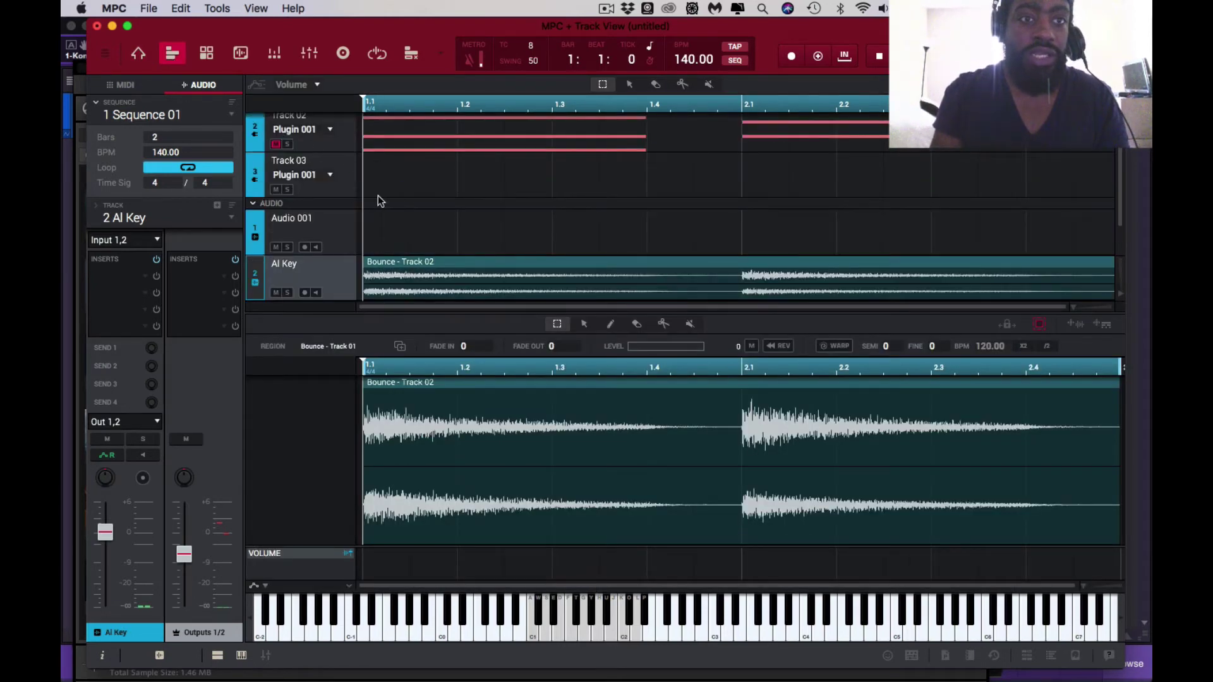
scroll(349, 188, "up", 2)
scroll(349, 188, "down", 2)
scroll(349, 188, "up", 2)
scroll(349, 188, "down", 3)
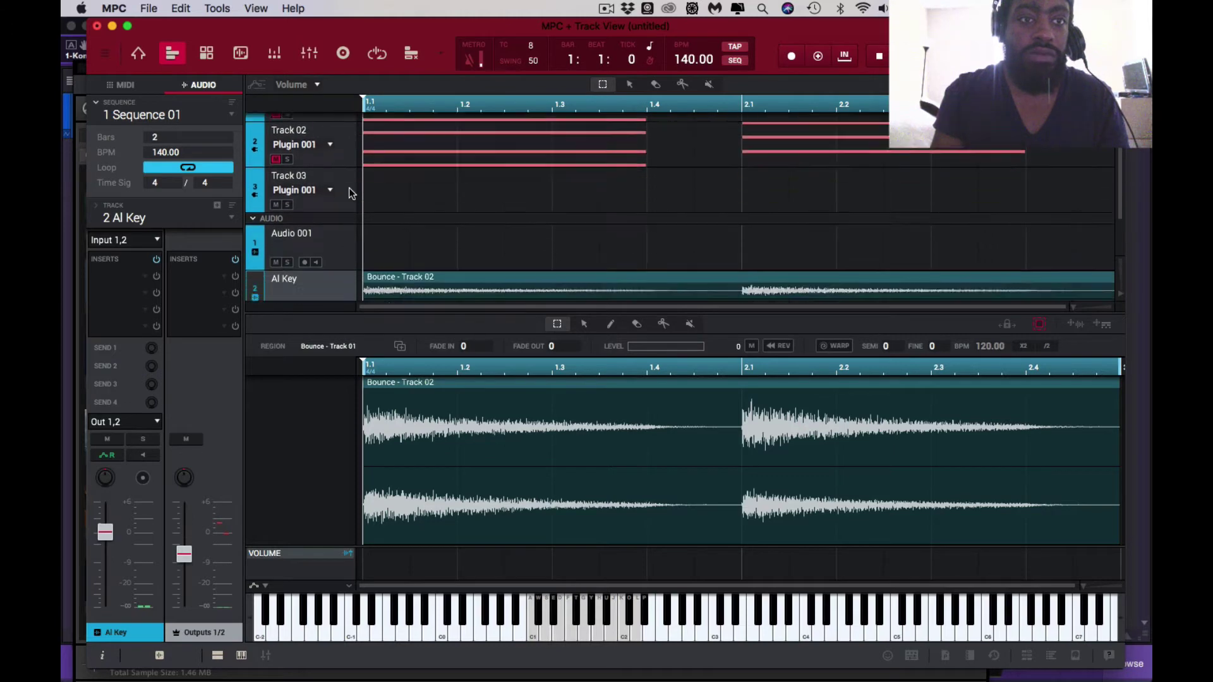
scroll(348, 188, "up", 1)
scroll(348, 187, "down", 1)
scroll(313, 157, "up", 3)
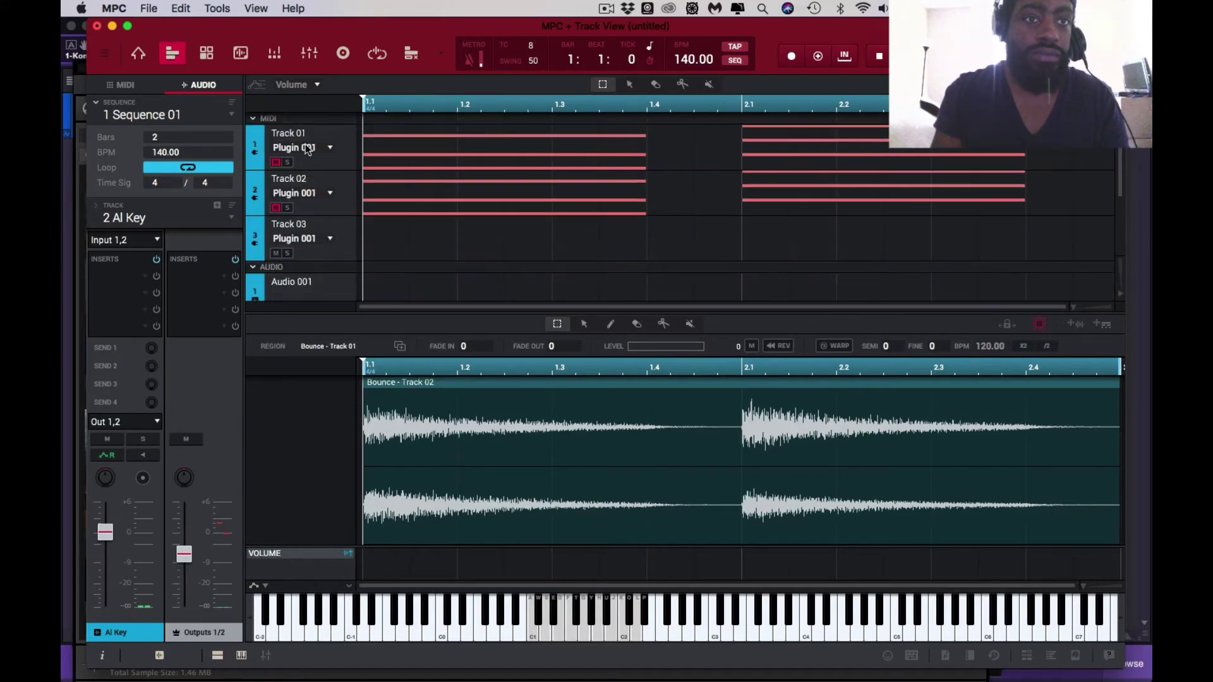
left_click(253, 120)
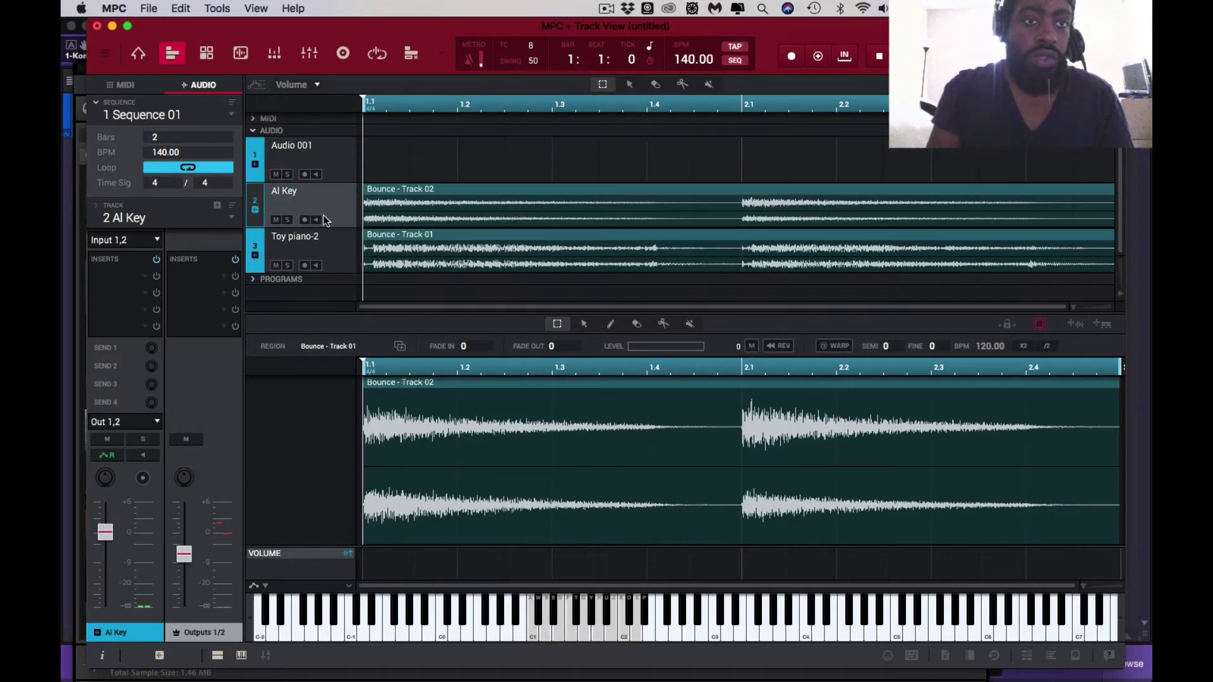
key("space")
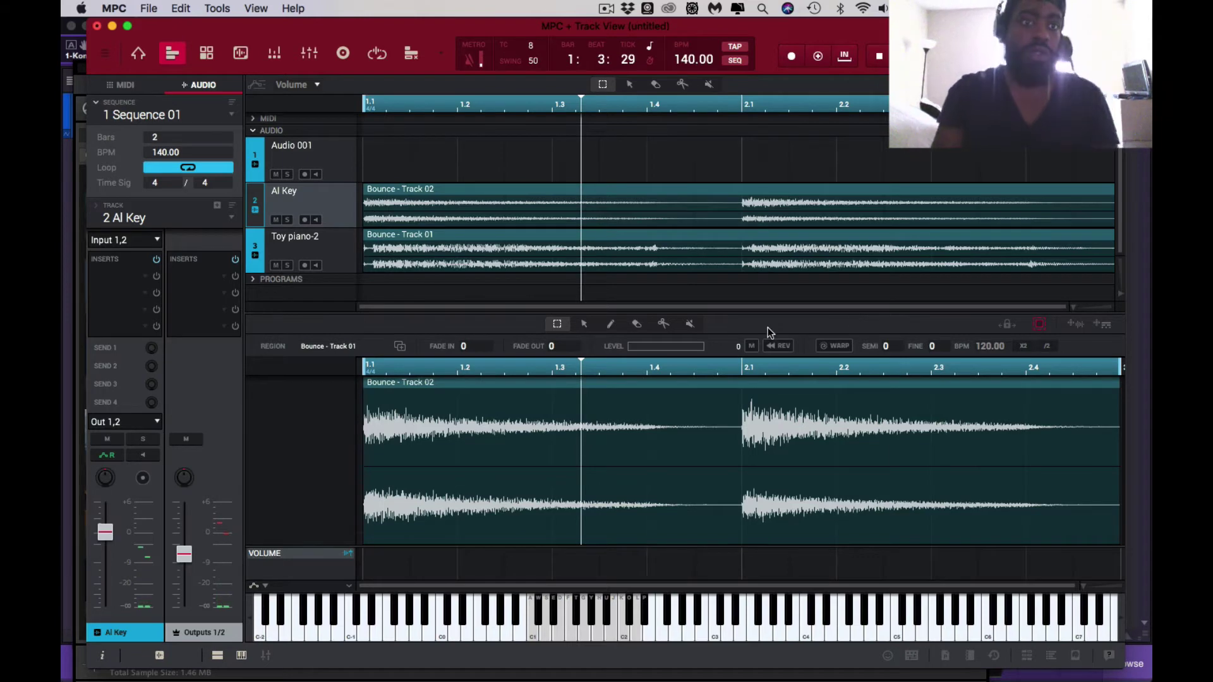
Go back to MIDI Track 01 in Main Mode and look over its Kontakt 5 plugin's instrument and outputs
left_click(139, 57)
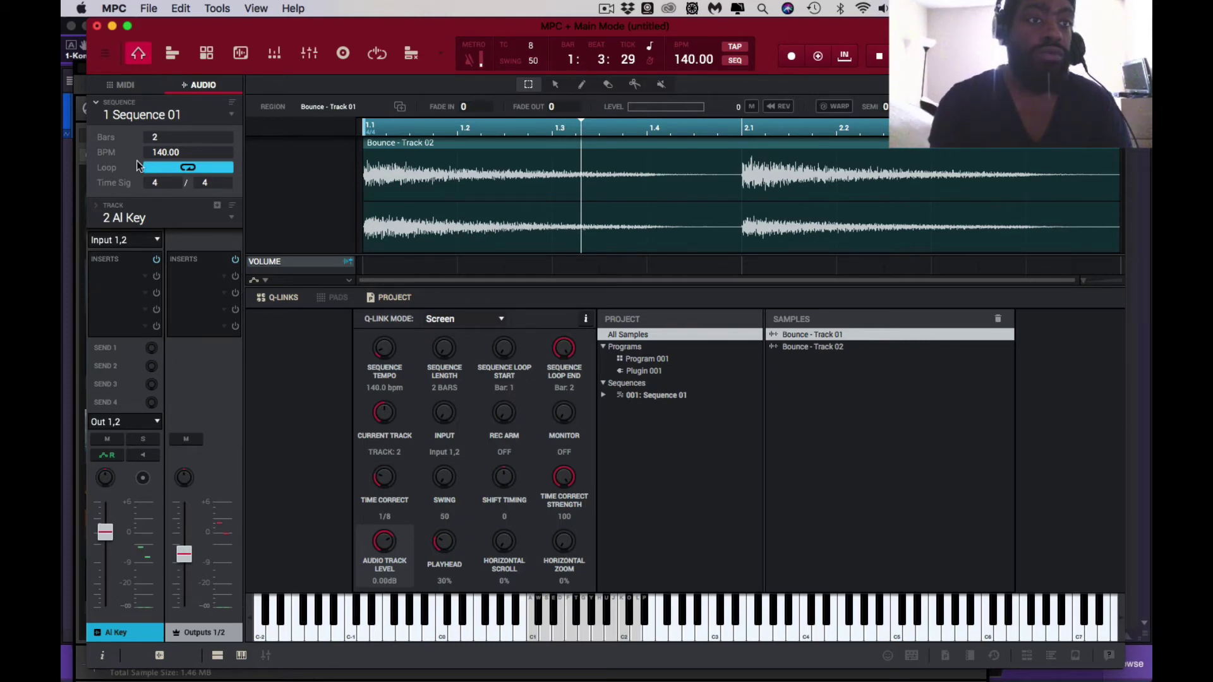
left_click(120, 89)
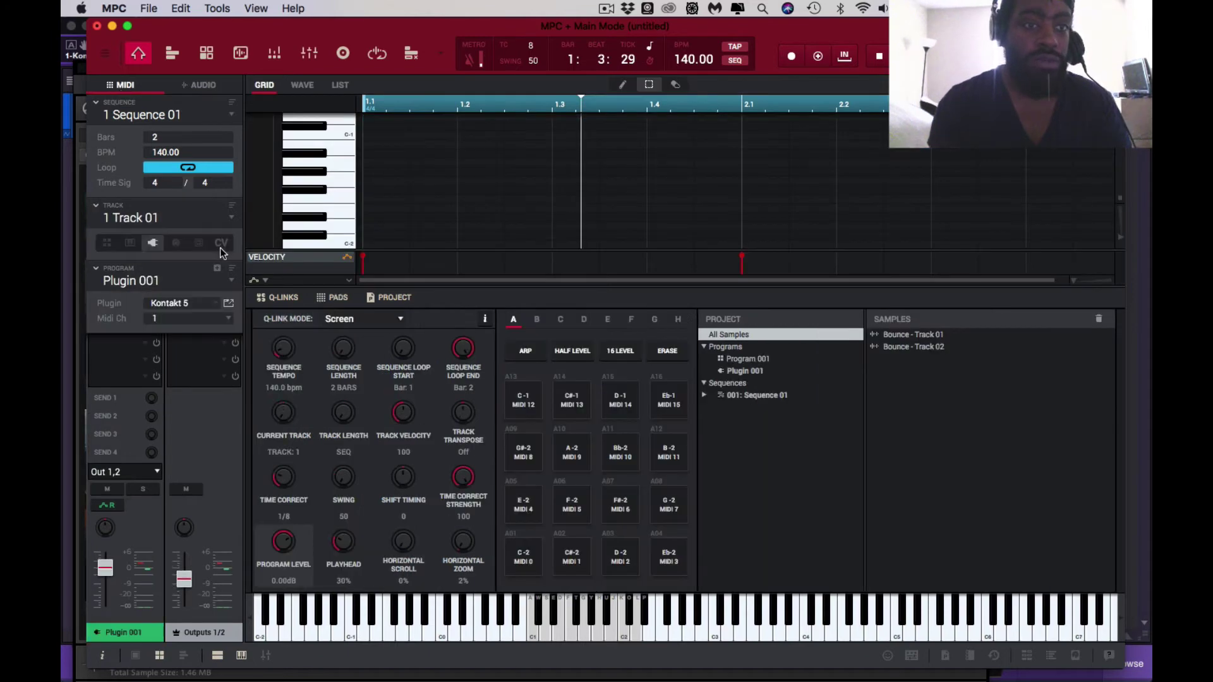
left_click(229, 304)
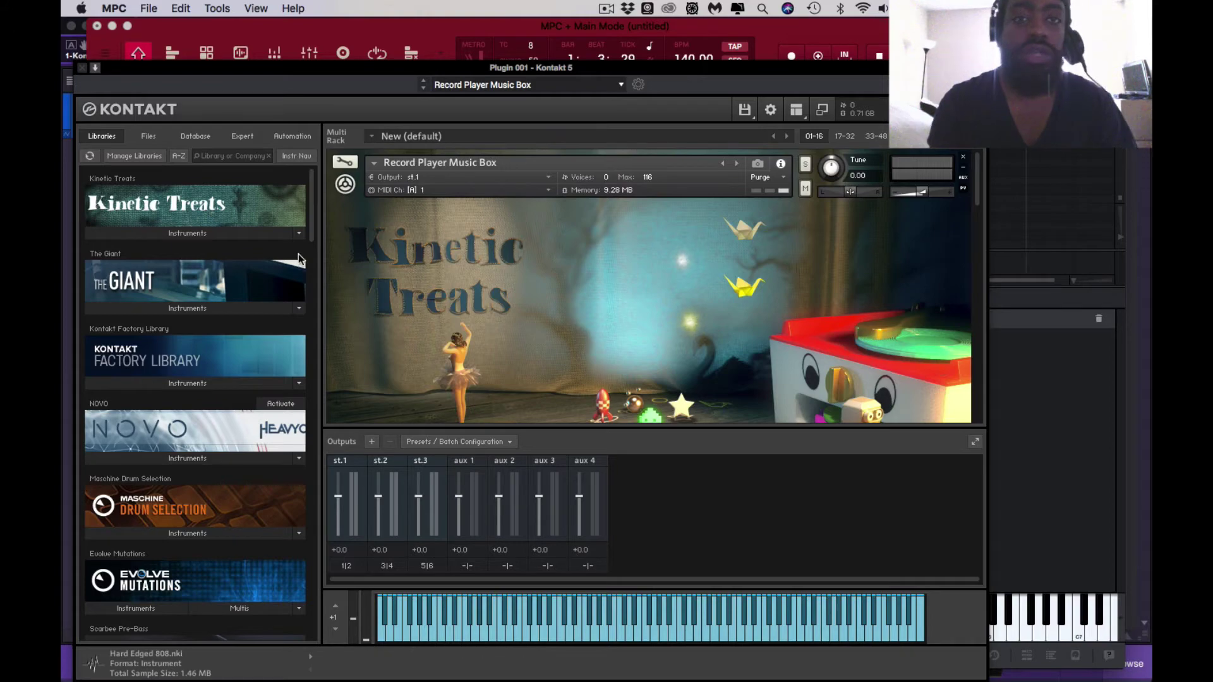
left_click(82, 67)
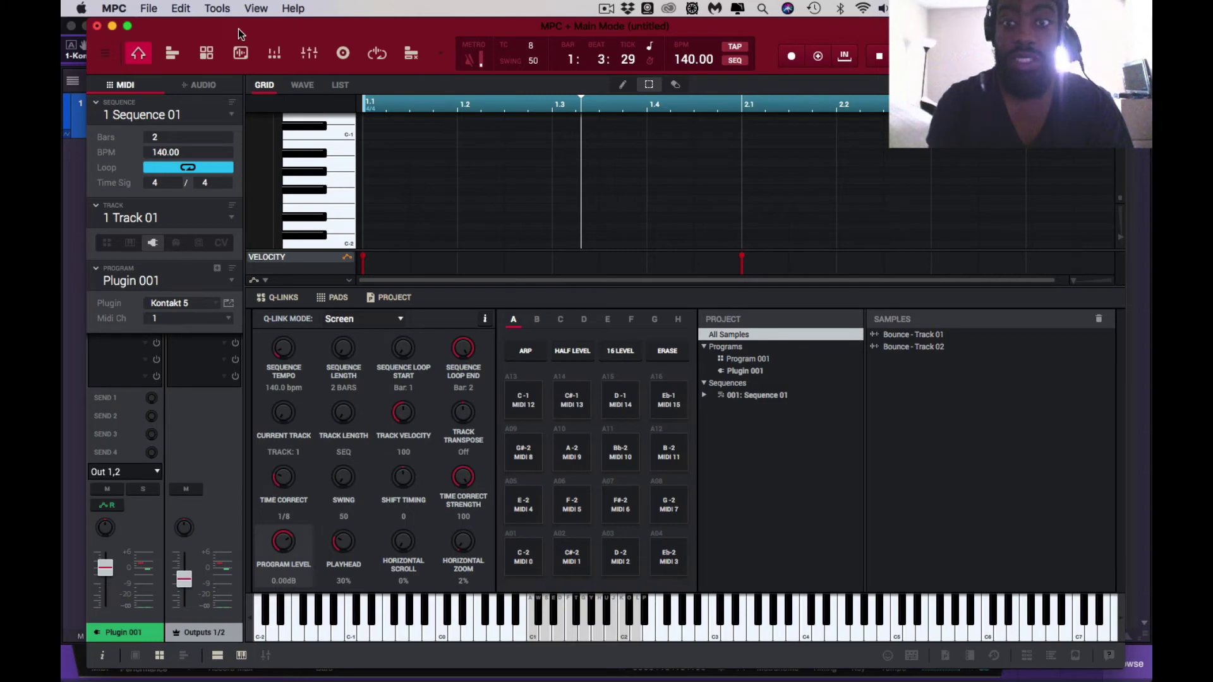
Quit MPC without saving the untitled project and switch to Studio One
key("super+q")
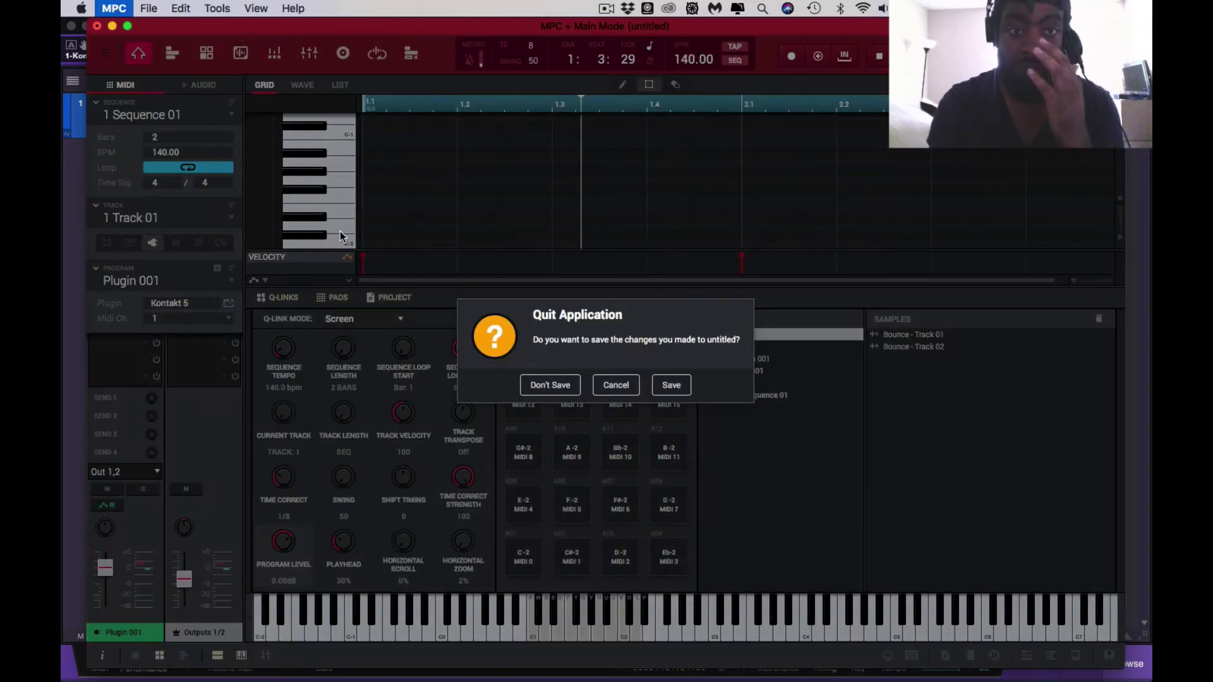
left_click(557, 393)
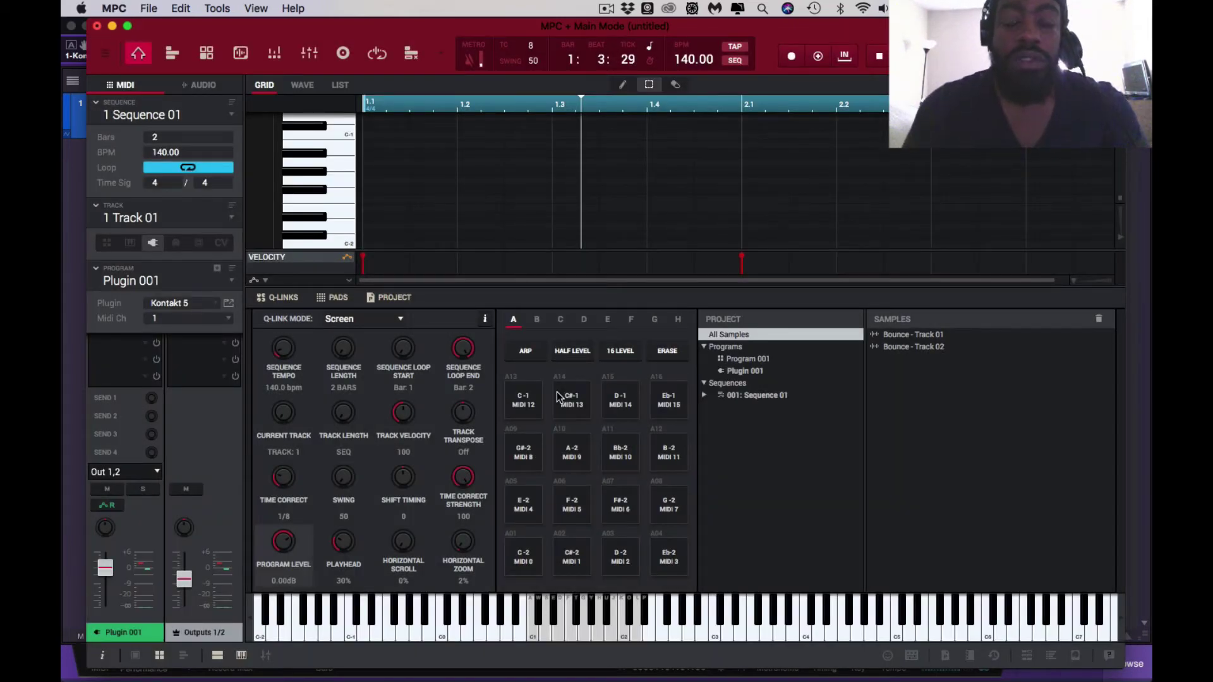
key("super+h")
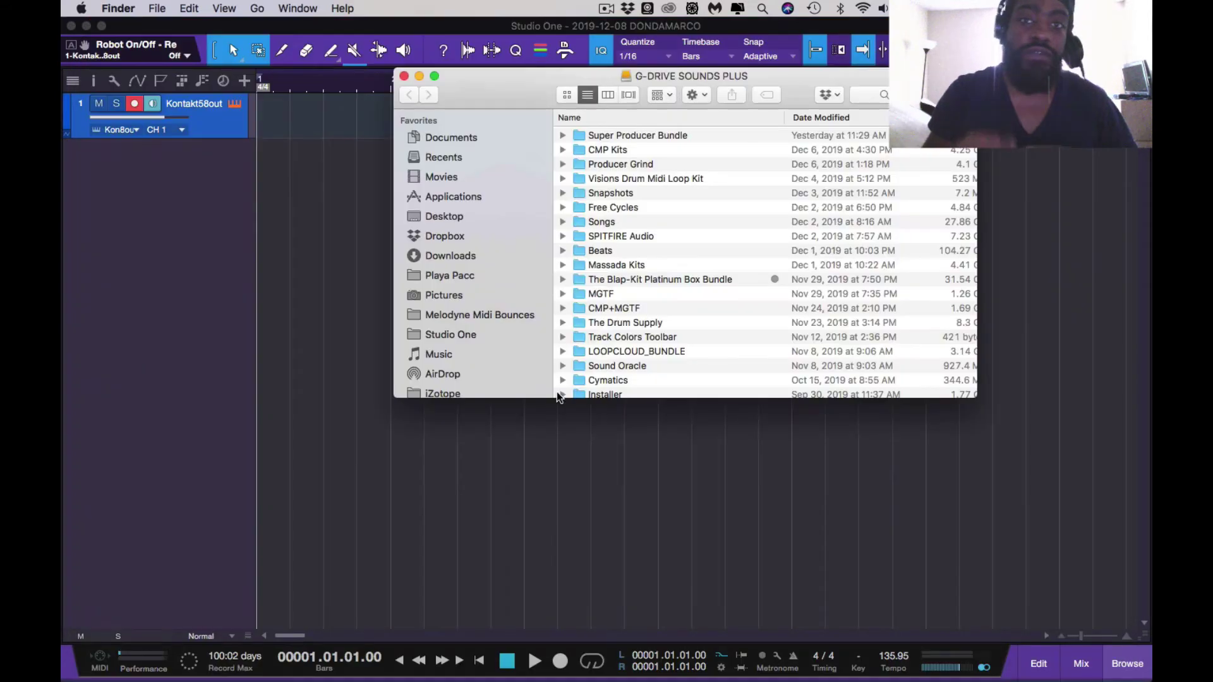
left_click(640, 27)
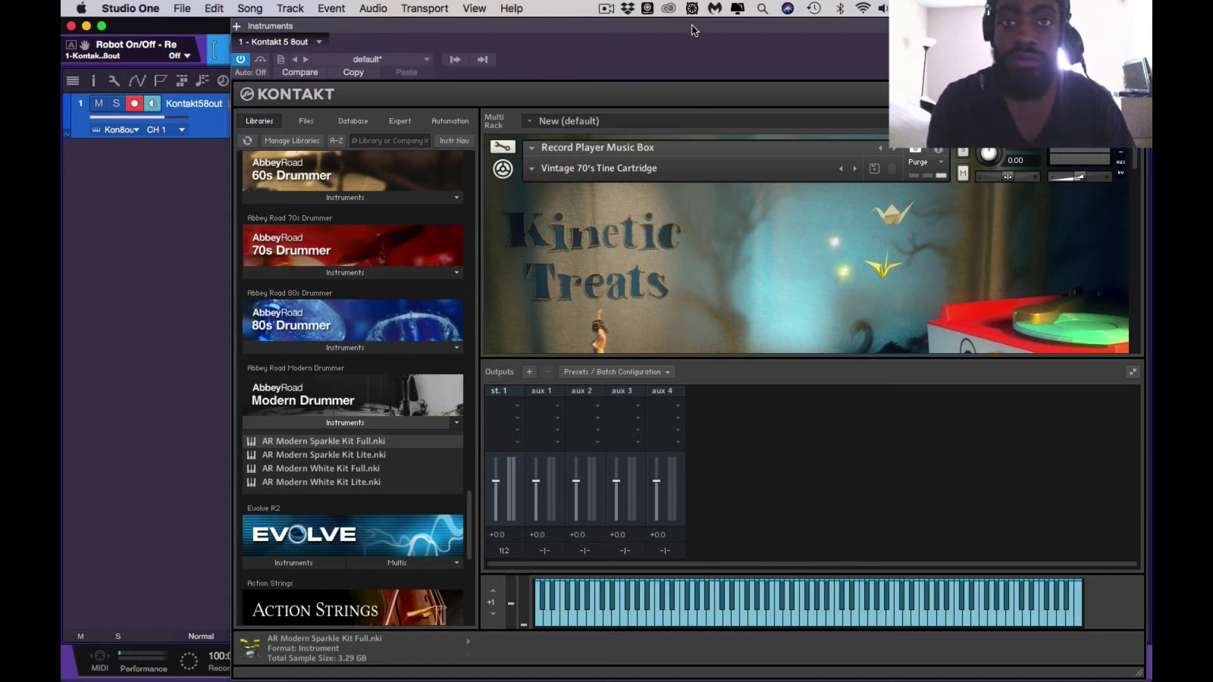
Reposition the Kontakt 5 8out instrument window and bring it to the front
left_click_drag(695, 27, 654, 27)
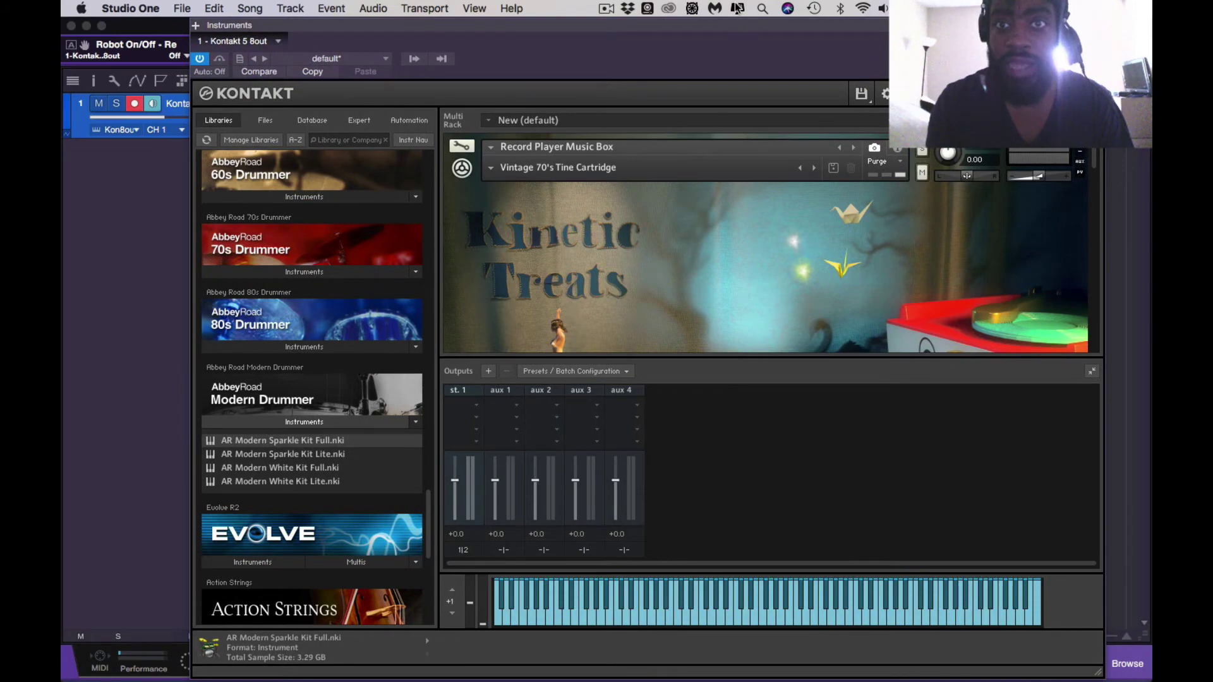
left_click(737, 7)
left_click(695, 155)
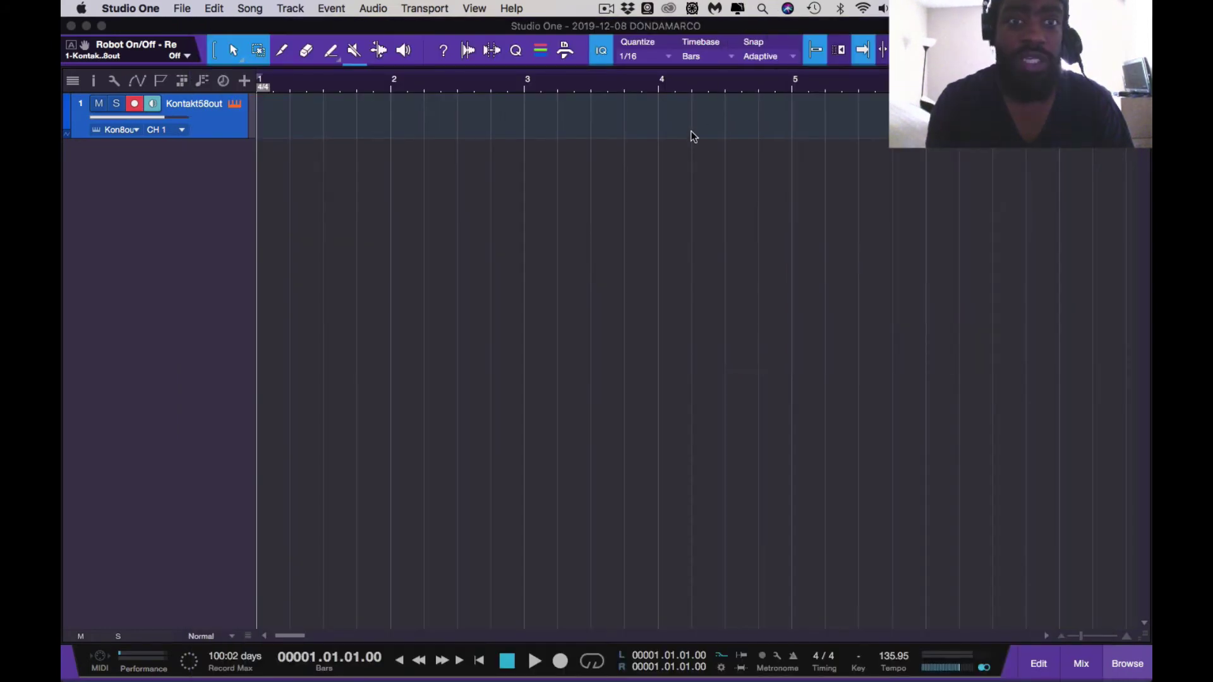
key("ctrl+Up")
left_click(773, 377)
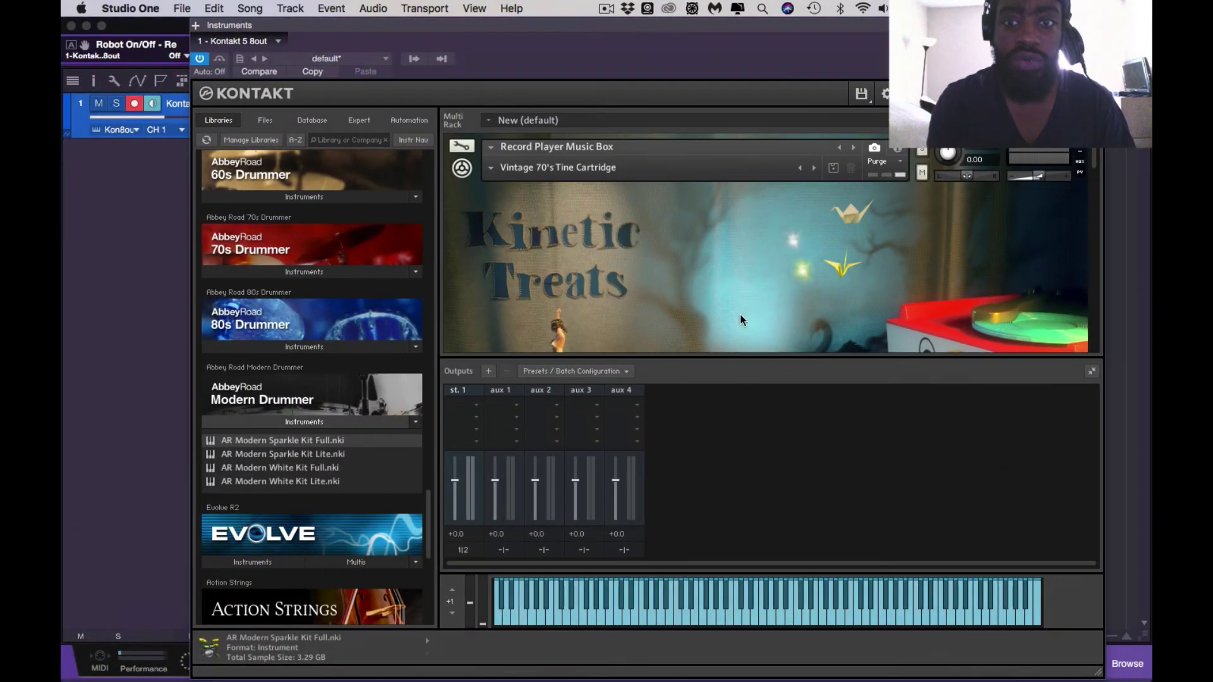
Check the output and MIDI channel of Record Player Music Box, Alicias Keys and AR Modern Sparkle Kit Full, and close Kontakt
left_click(710, 611)
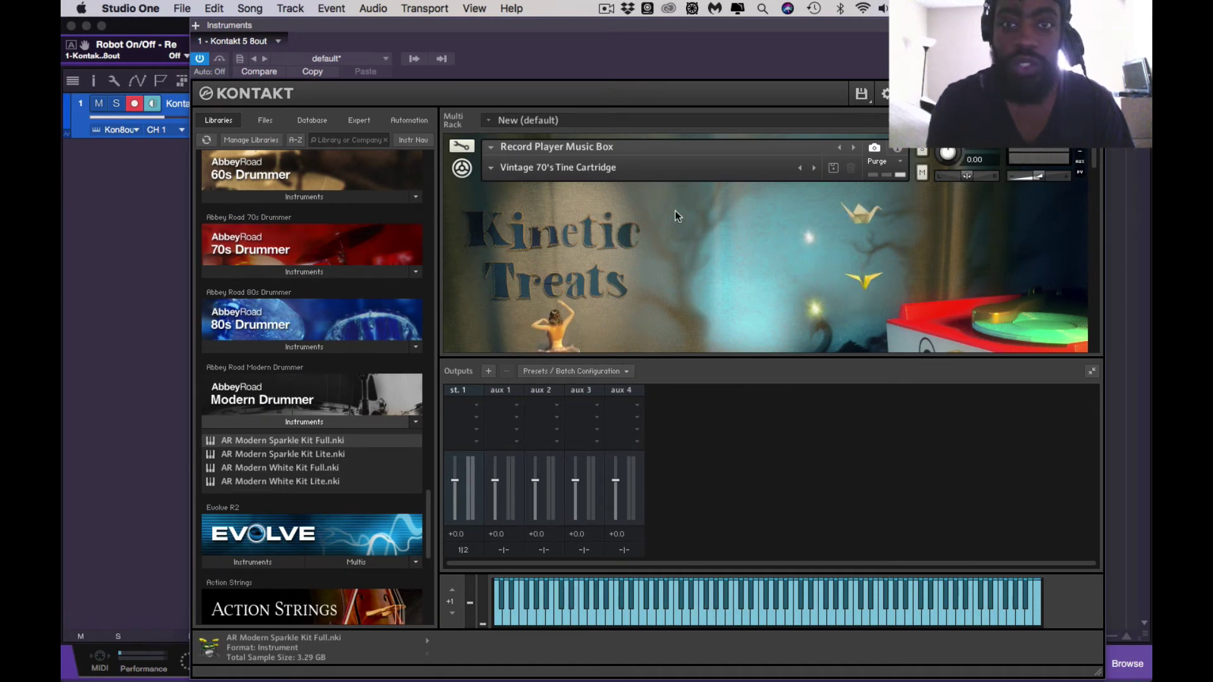
left_click(898, 146)
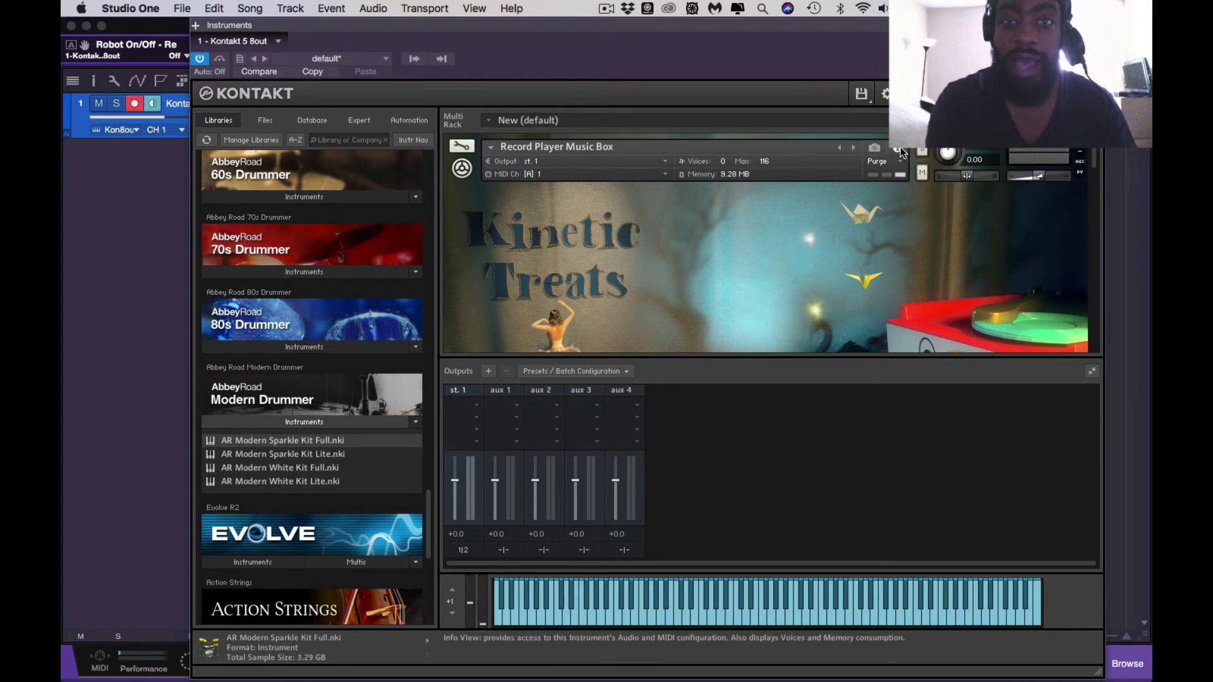
scroll(803, 264, "down", 3)
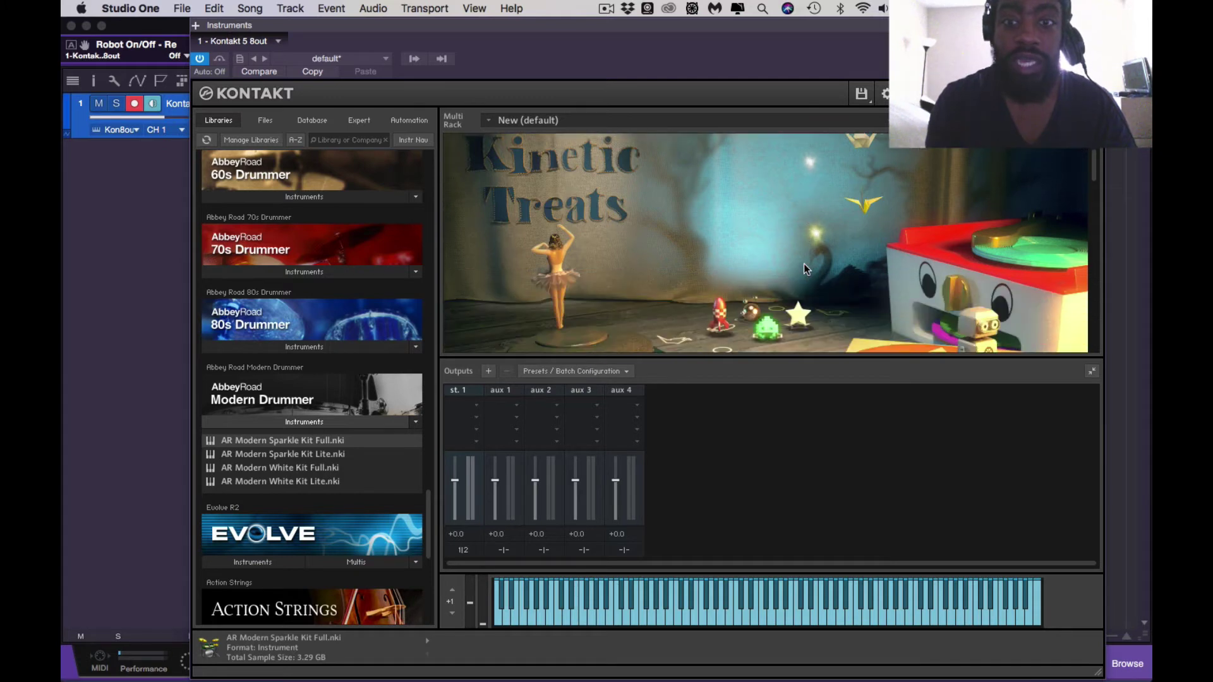
scroll(804, 264, "down", 5)
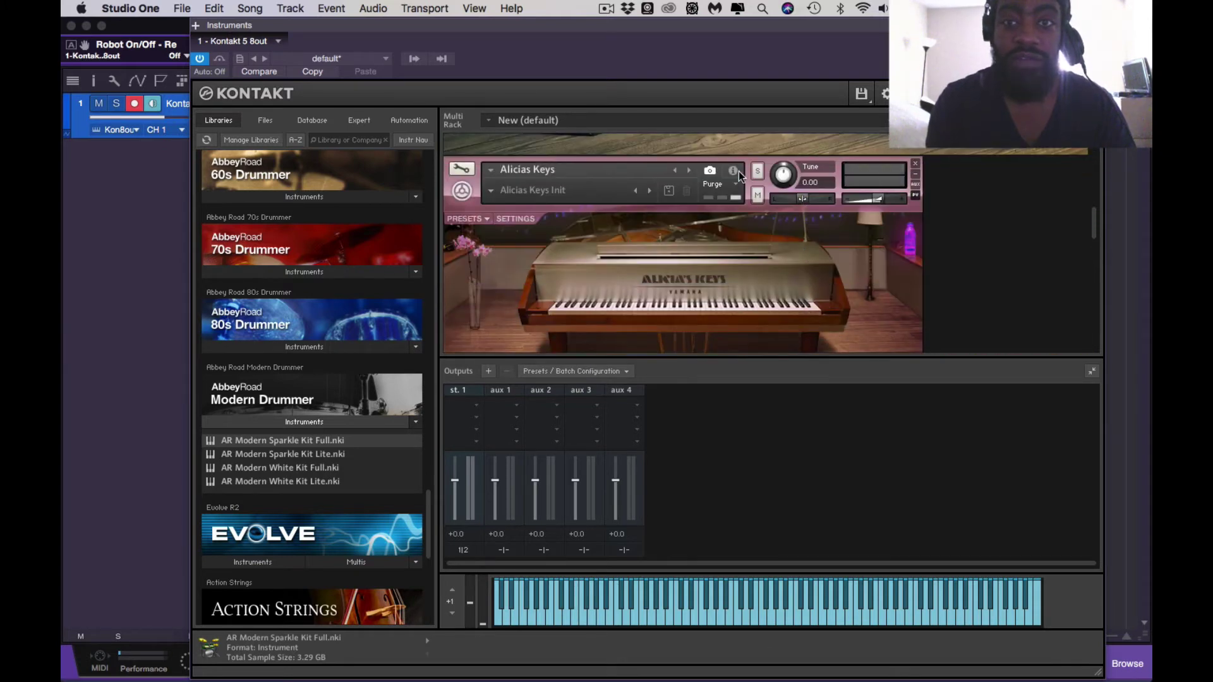
left_click(736, 172)
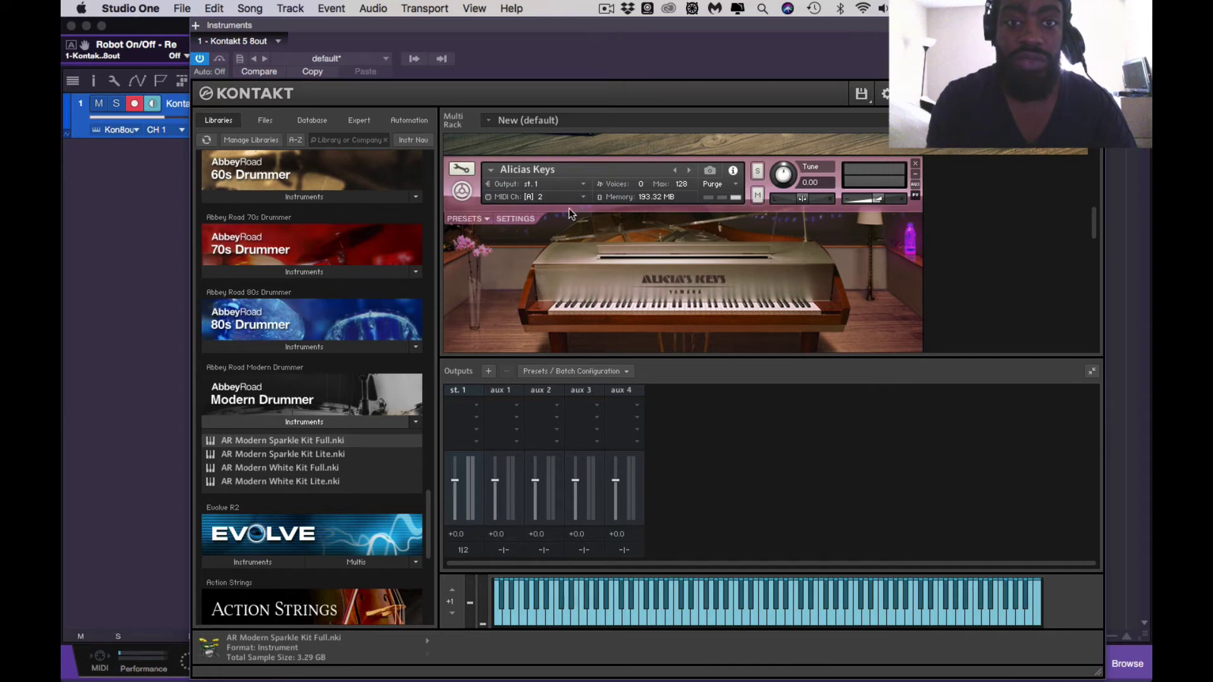
scroll(673, 289, "down", 4)
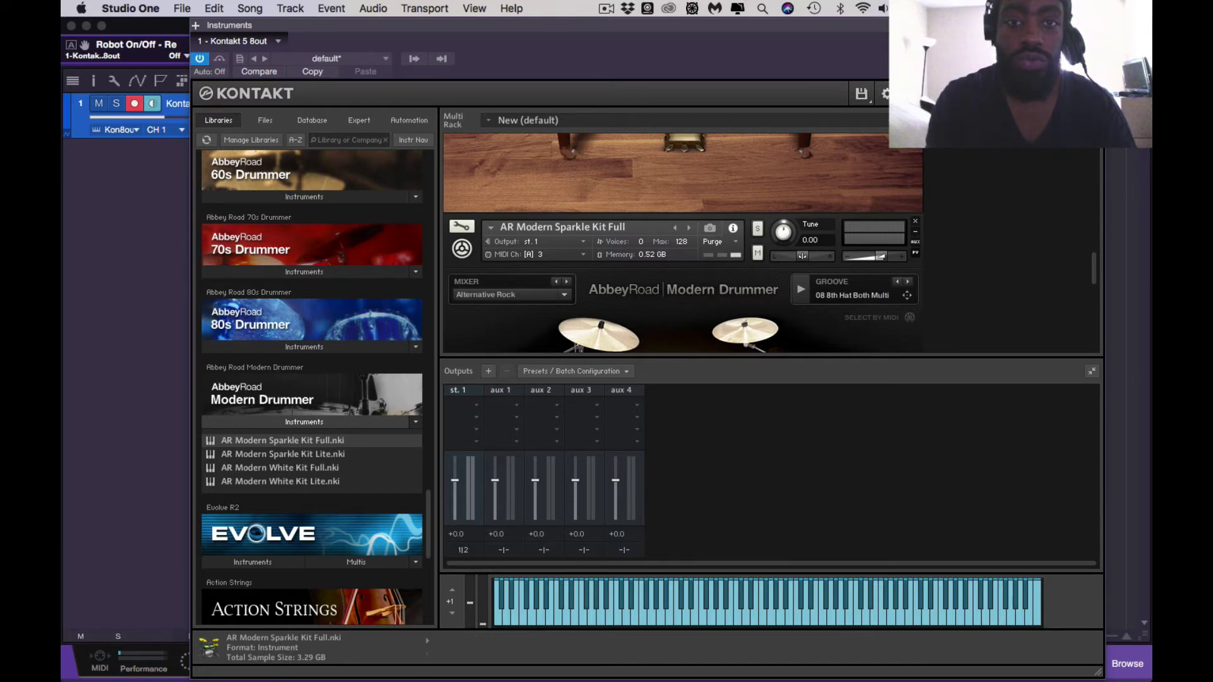
key("super+w")
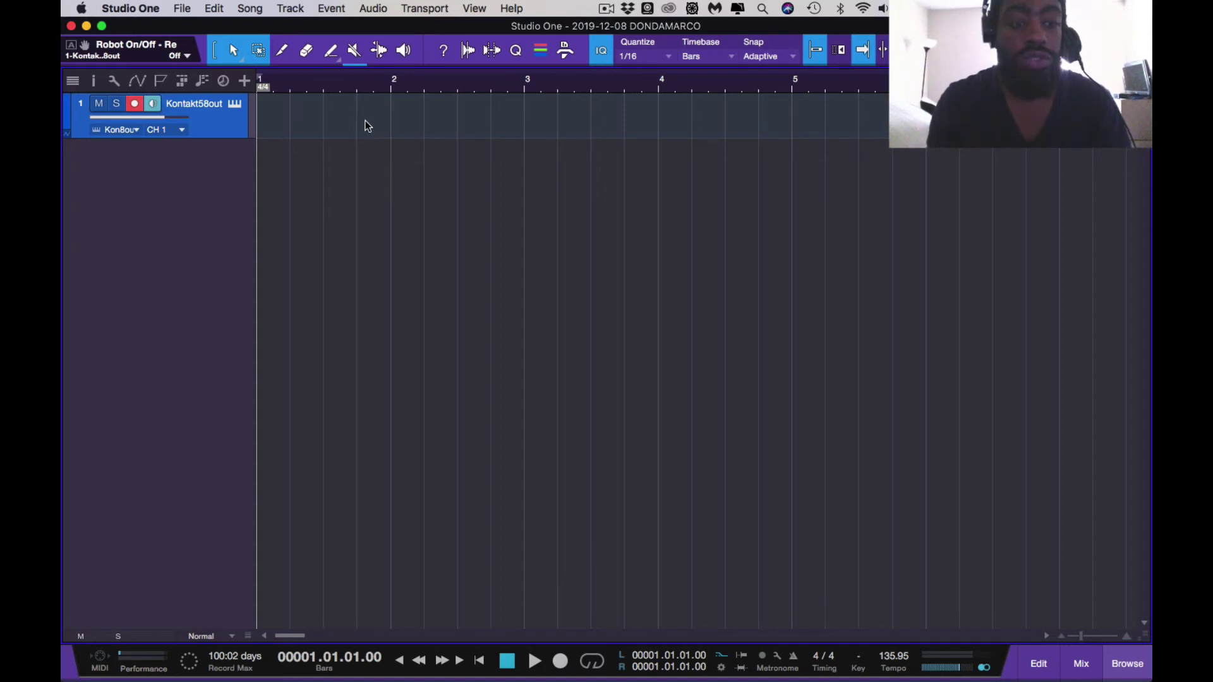
Show the on-screen Qwerty Keyboard and play a few test notes on the Kontakt58out track
key("shift+q")
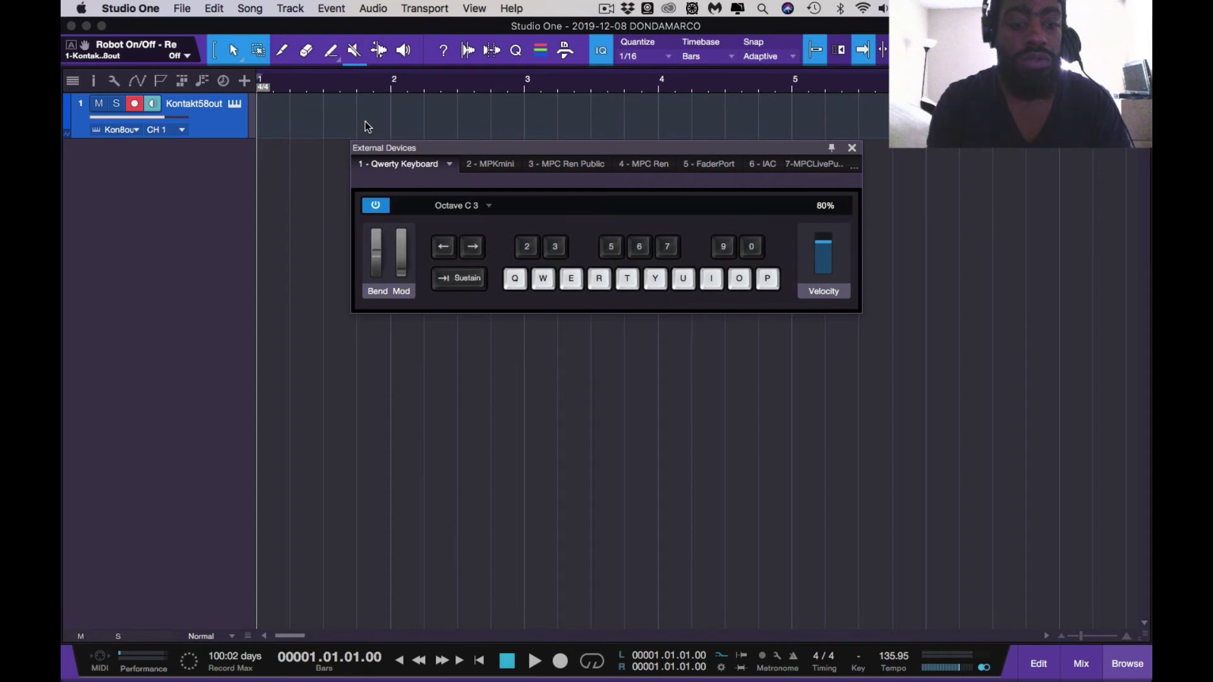
key("q")
key("q")
key("w")
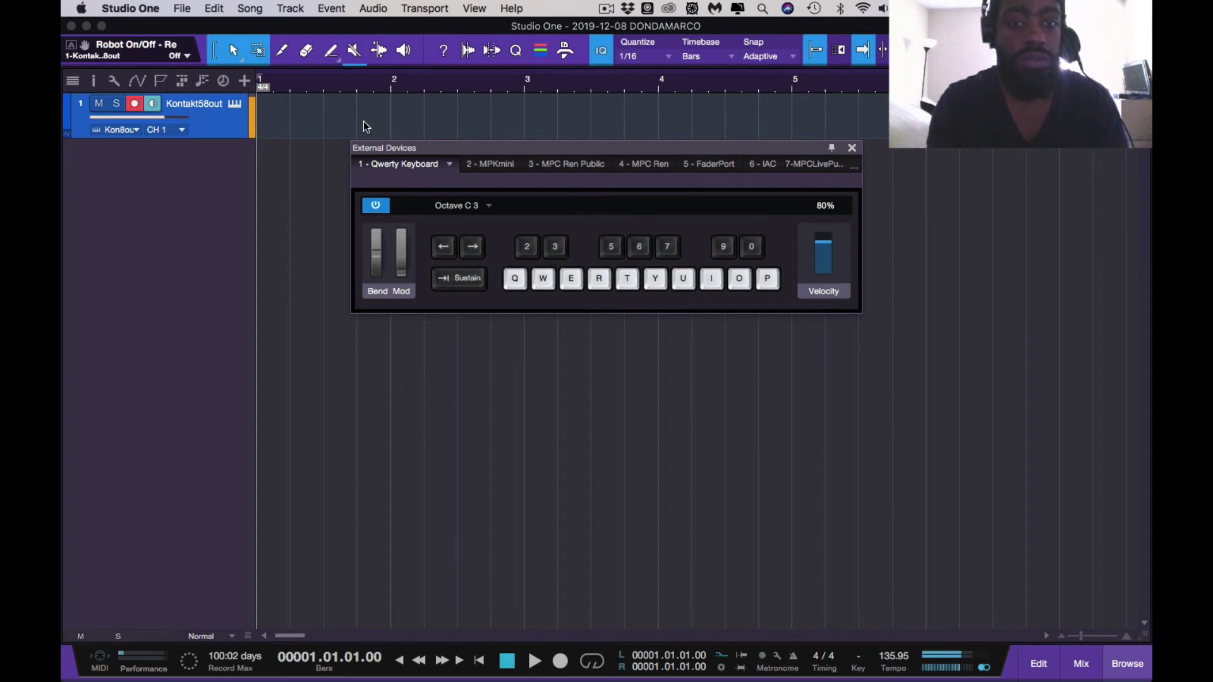
key("e")
Create a second and third instrument track from the Kontakt58out track and close the on-screen Qwerty Keyboard
key("a")
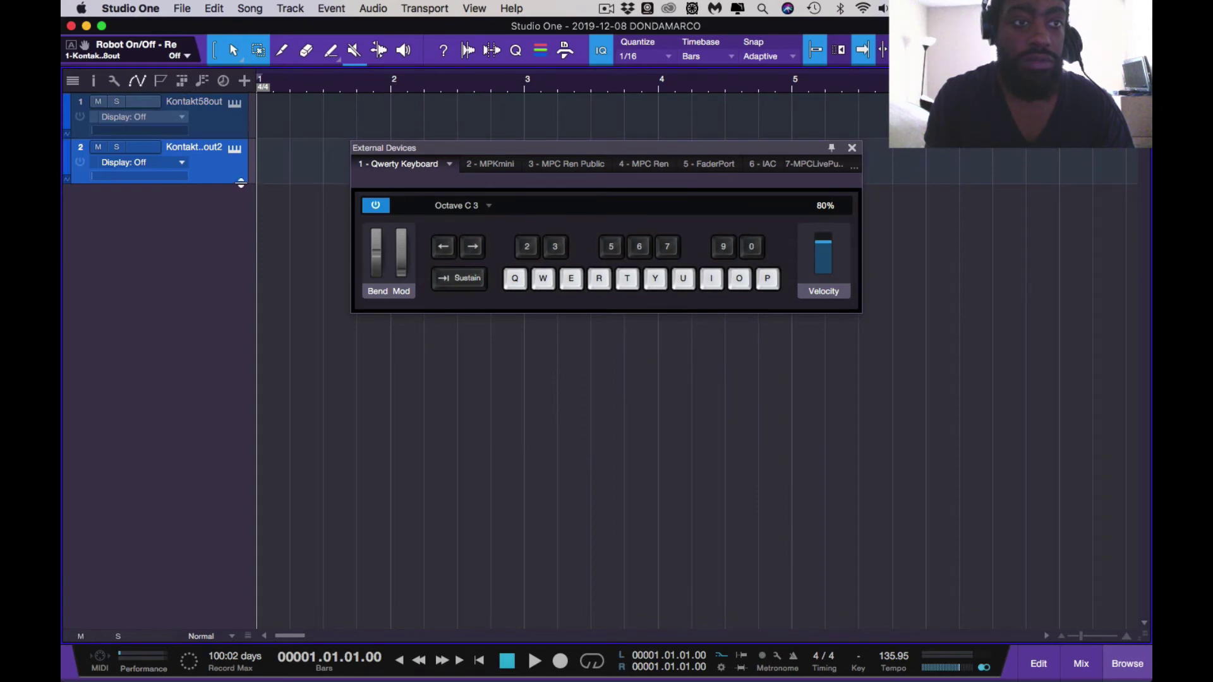
left_click_drag(231, 177, 230, 234)
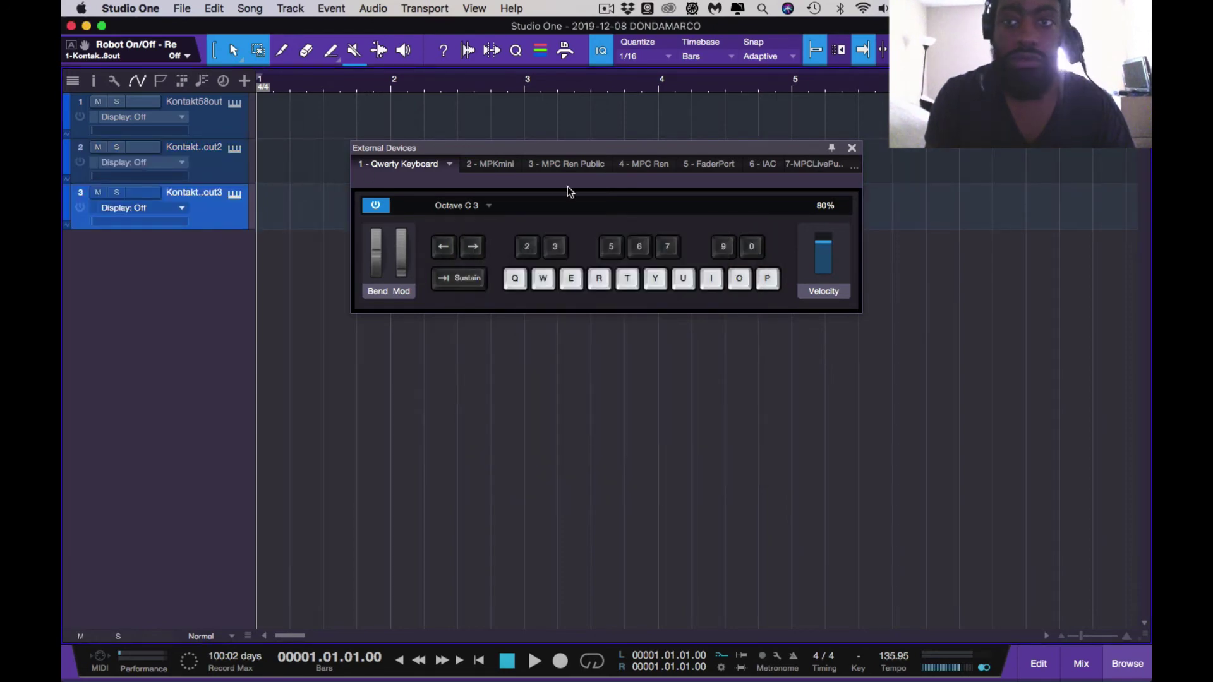
left_click(851, 147)
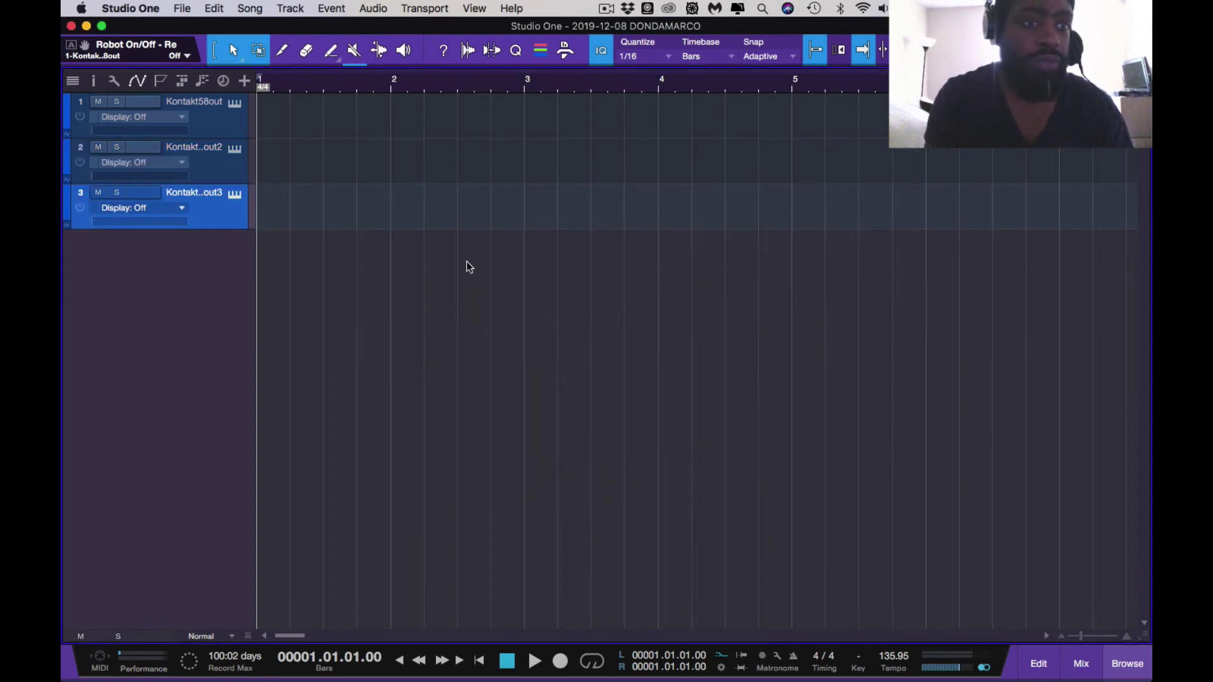
key("BackSpace")
key("BackSpace")
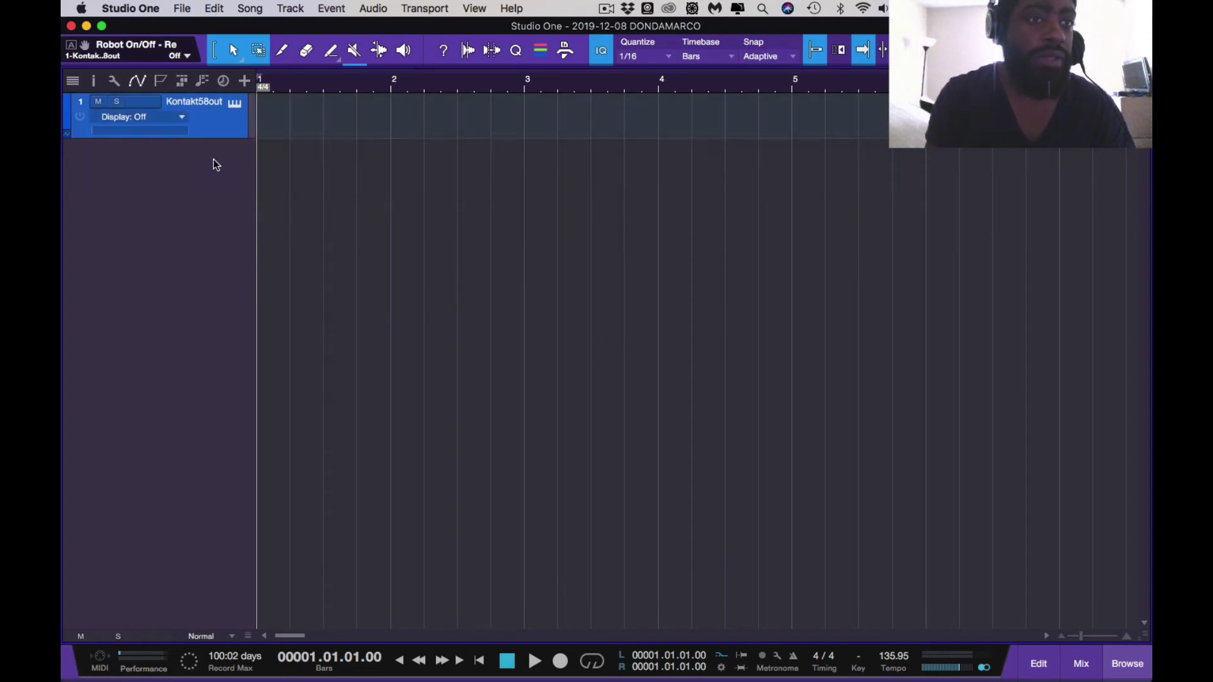
key("ctrl+z")
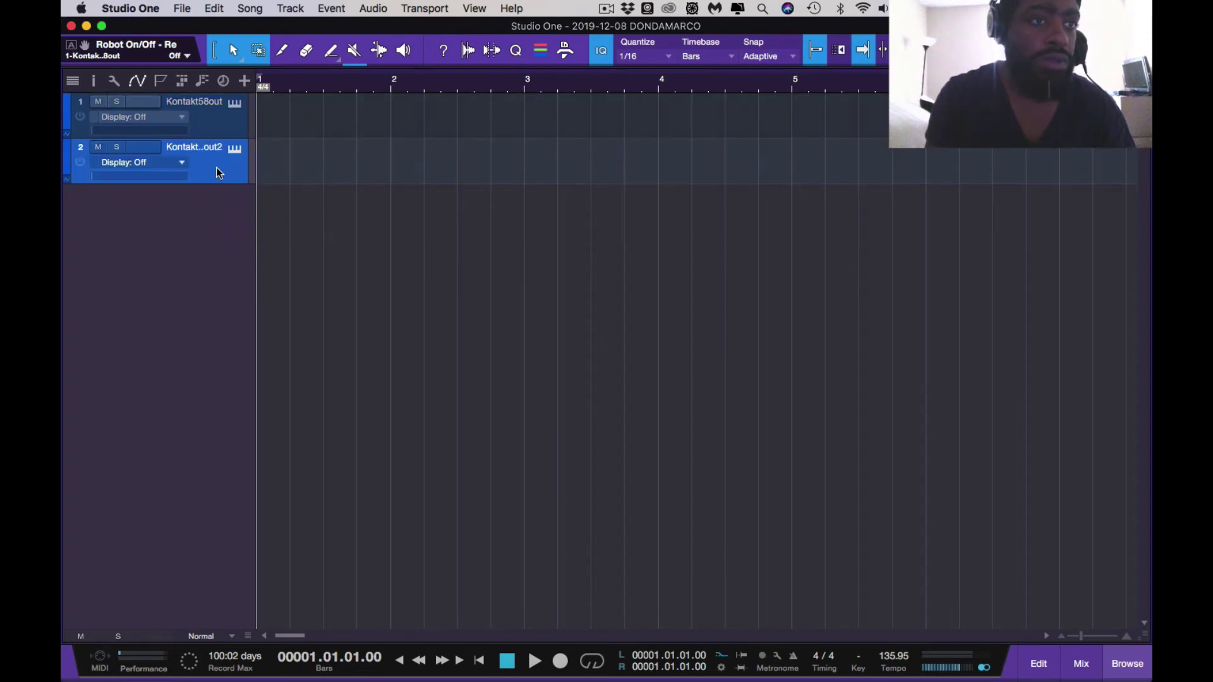
key("ctrl+z")
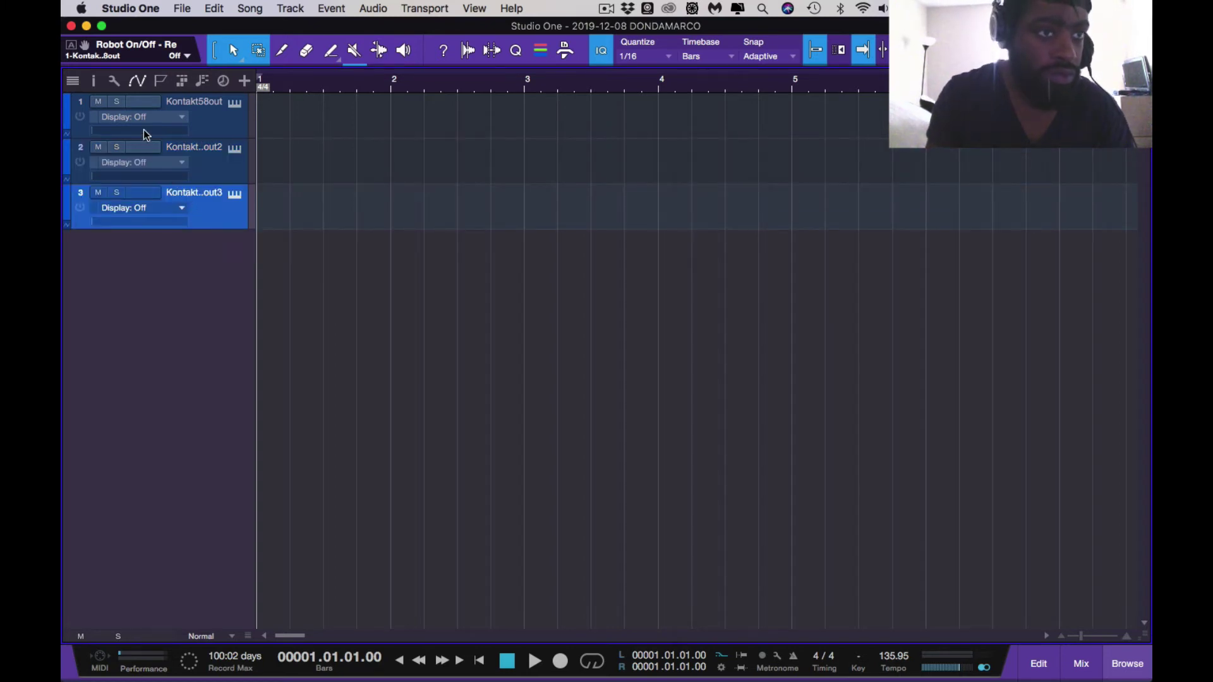
Switch the track list back from automation to the track controls and show the on-screen Qwerty Keyboard for the first Kontakt track
left_click(137, 82)
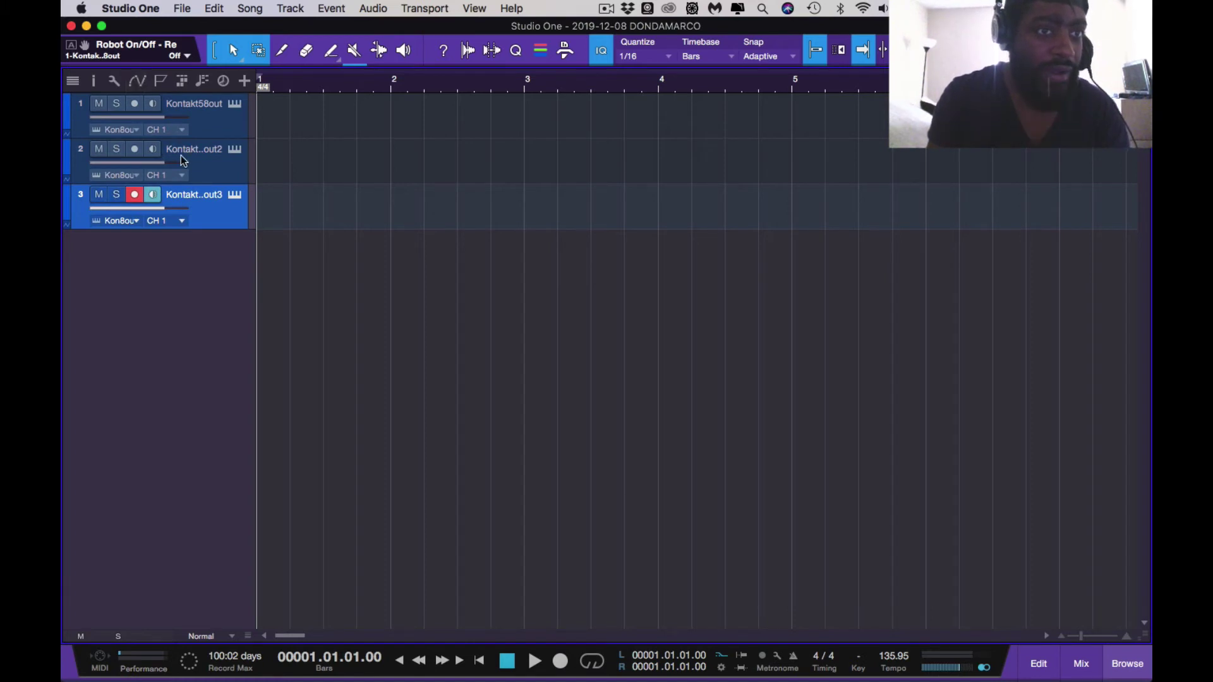
left_click(222, 128)
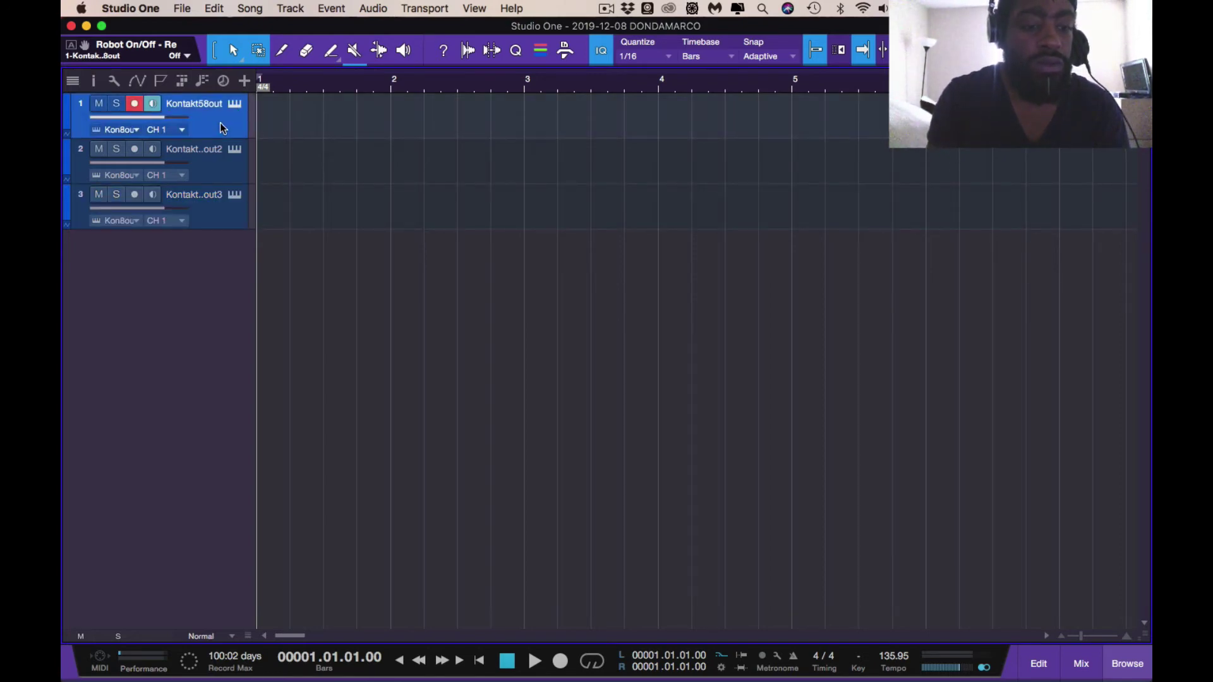
key("Caps_Lock")
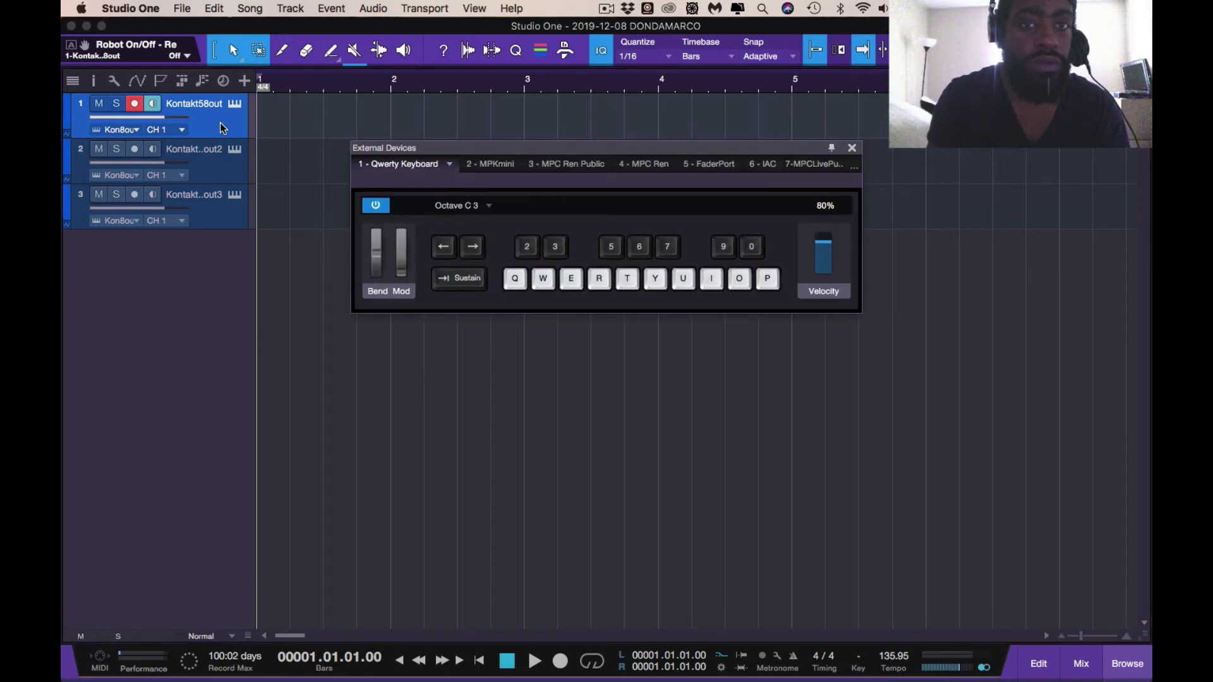
Play a few test notes on each of the three Kontakt tracks to compare their sounds
key("q")
key("w")
left_click(220, 169)
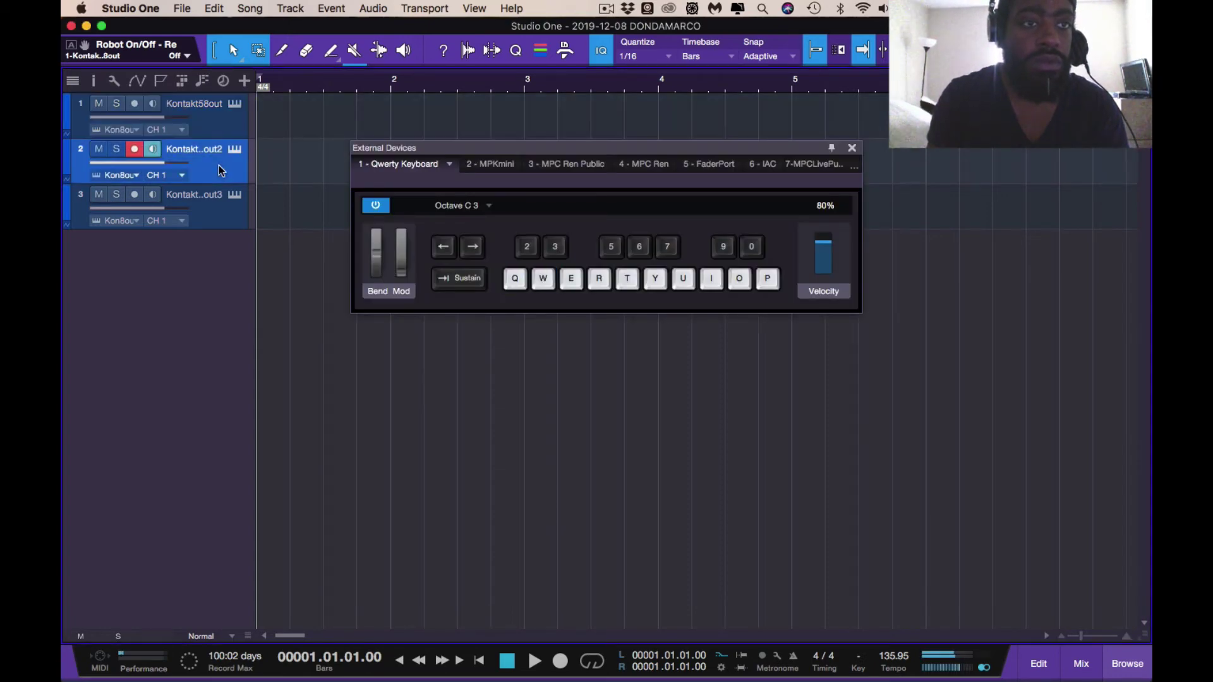
key("q")
key("w")
left_click(221, 215)
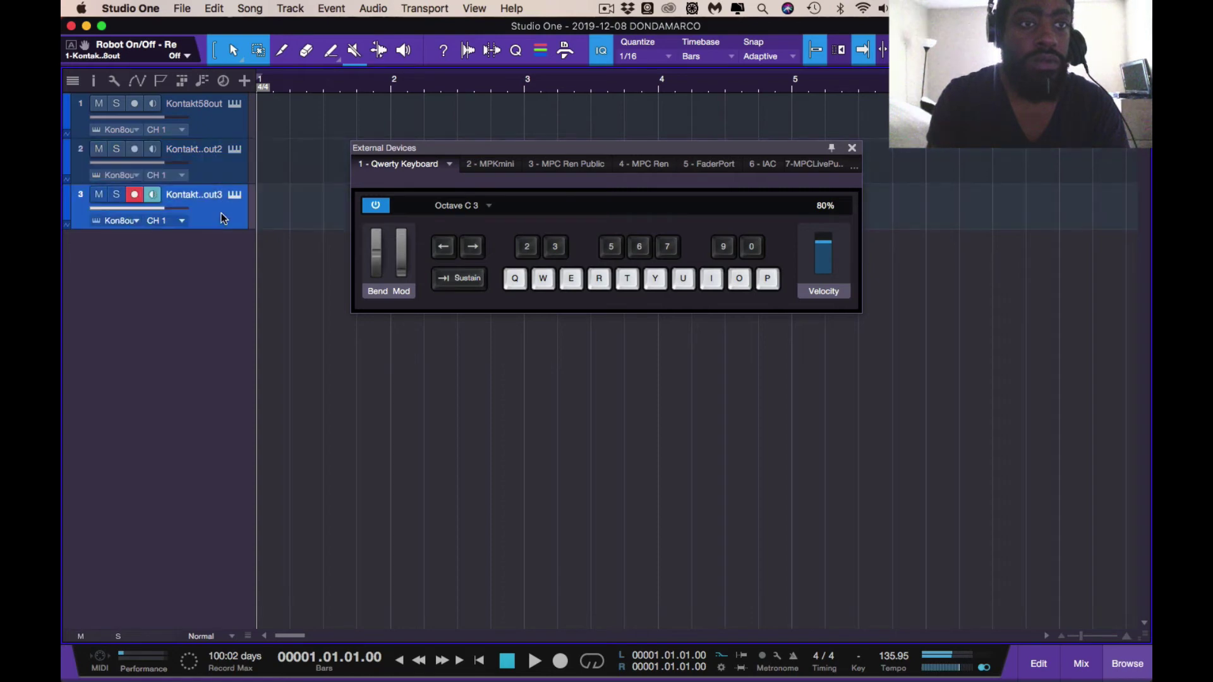
key("w")
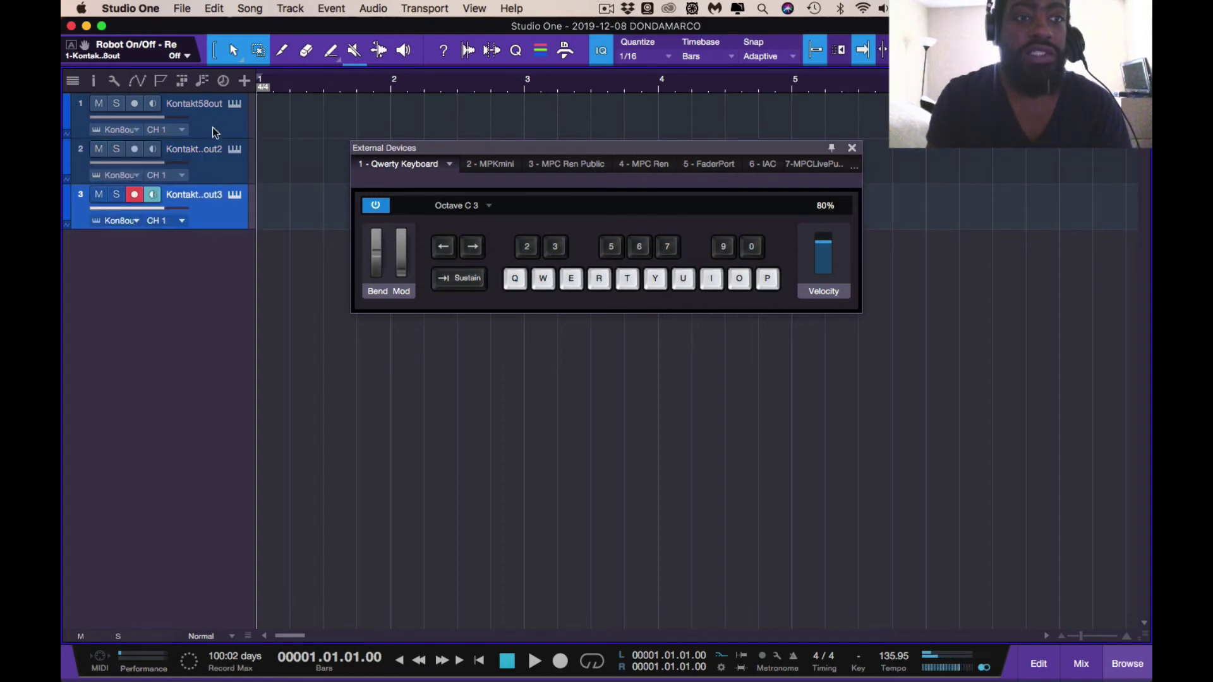
Set the second Kontakt track's MIDI channel to CH 2 and play test notes on it
left_click(184, 176)
left_click(183, 175)
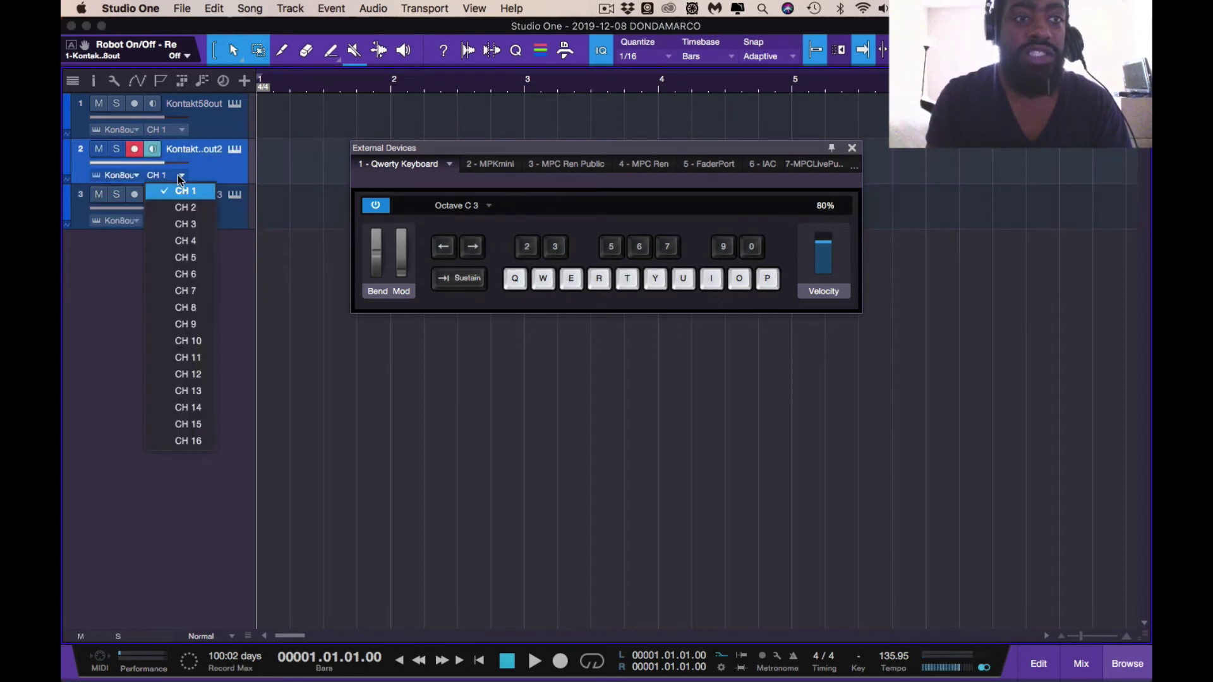
left_click(181, 206)
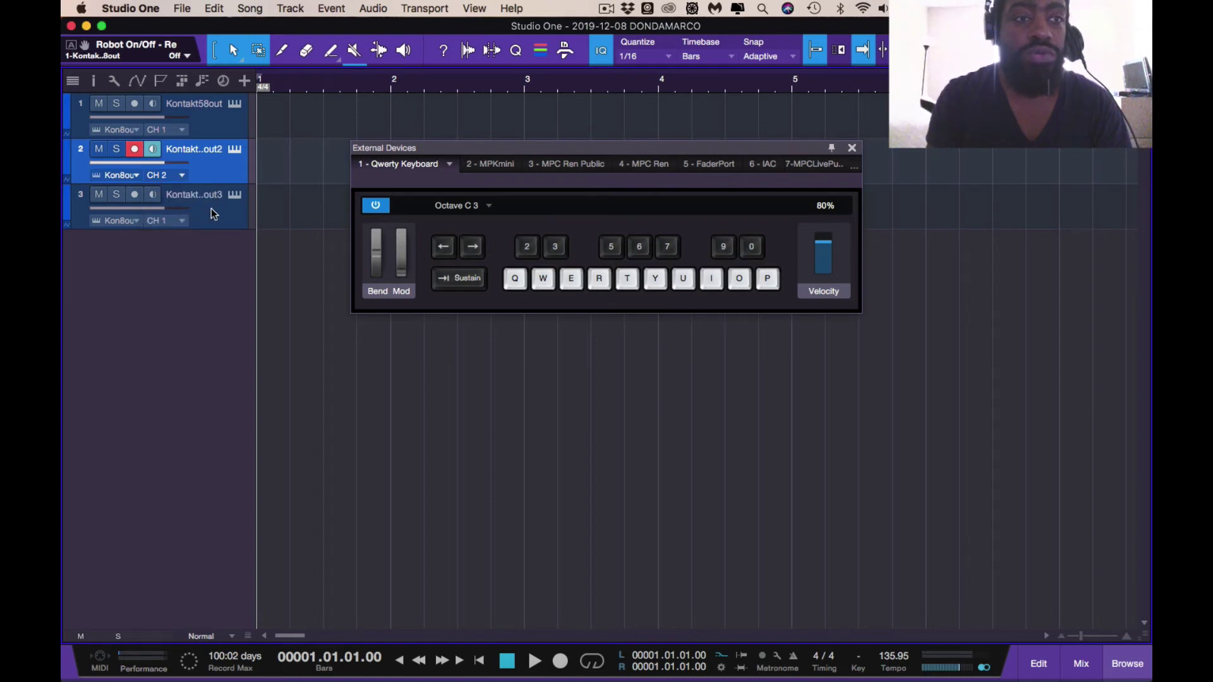
key("q")
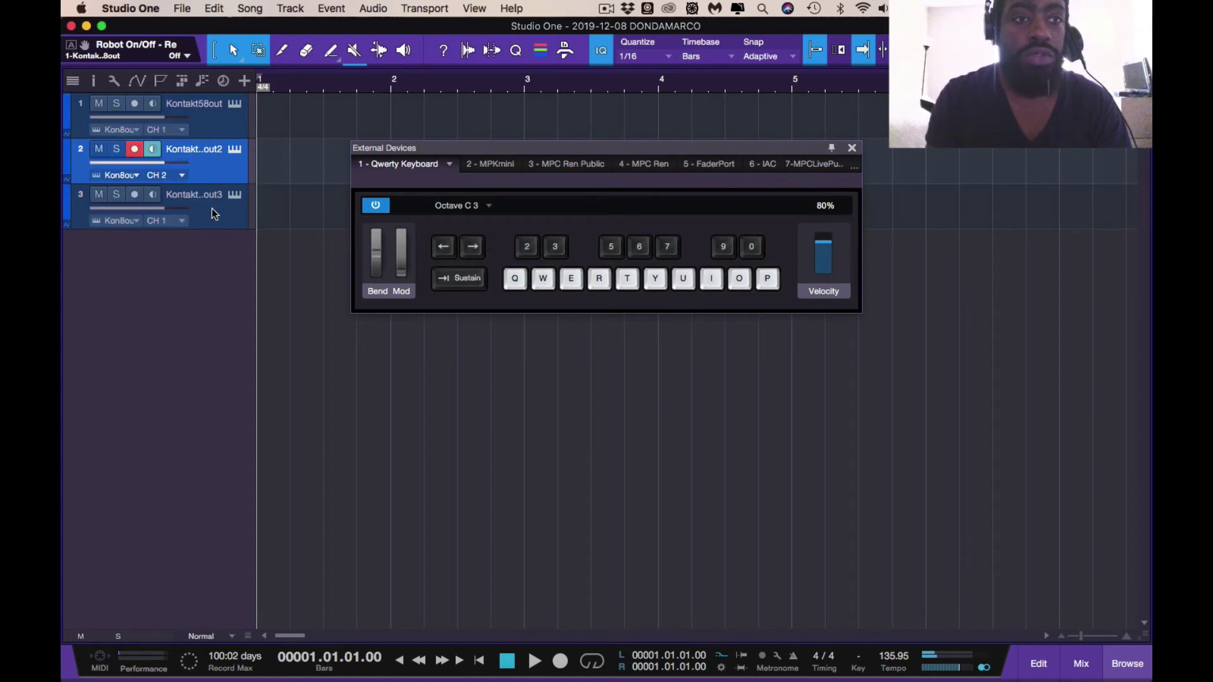
key("q")
key("w")
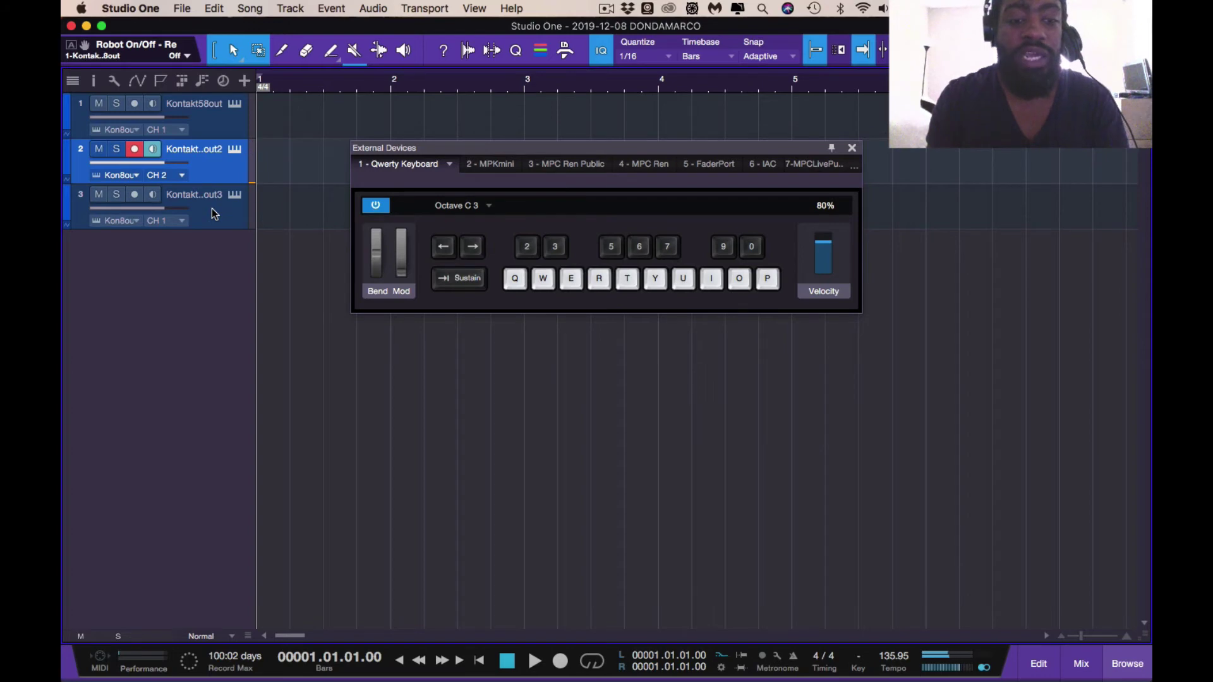
key("2")
key("3")
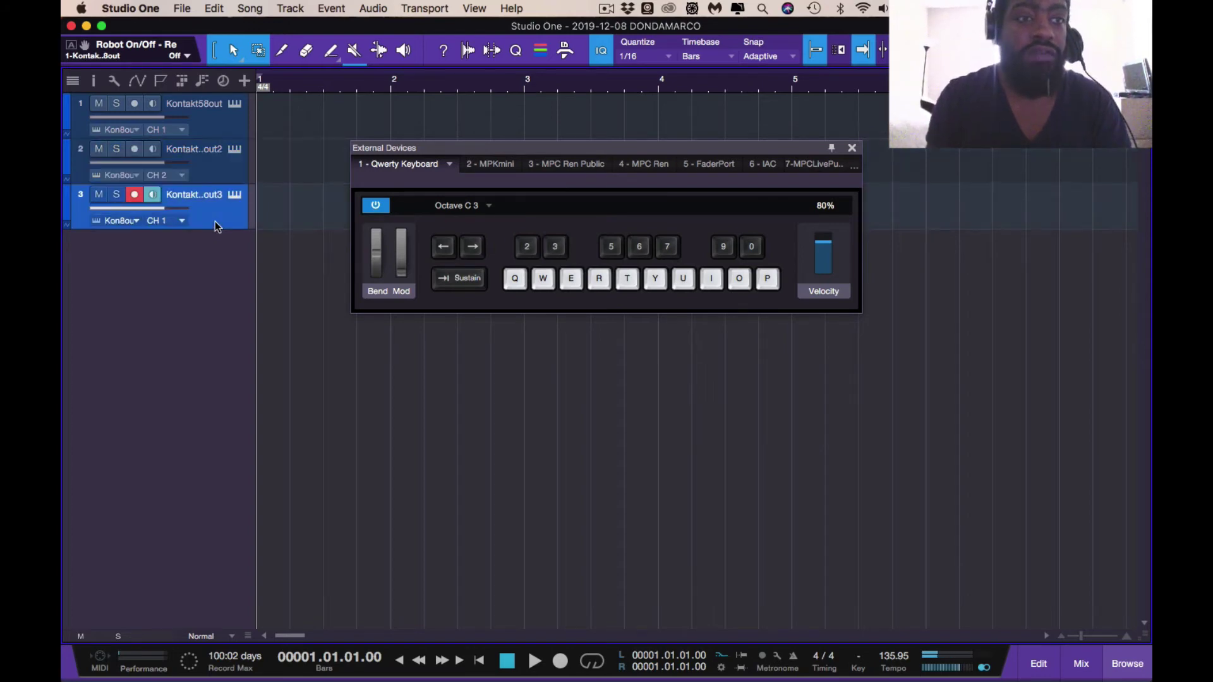
Set the third Kontakt track's MIDI channel to CH 3 and play test notes on it
left_click(214, 222)
left_click(182, 221)
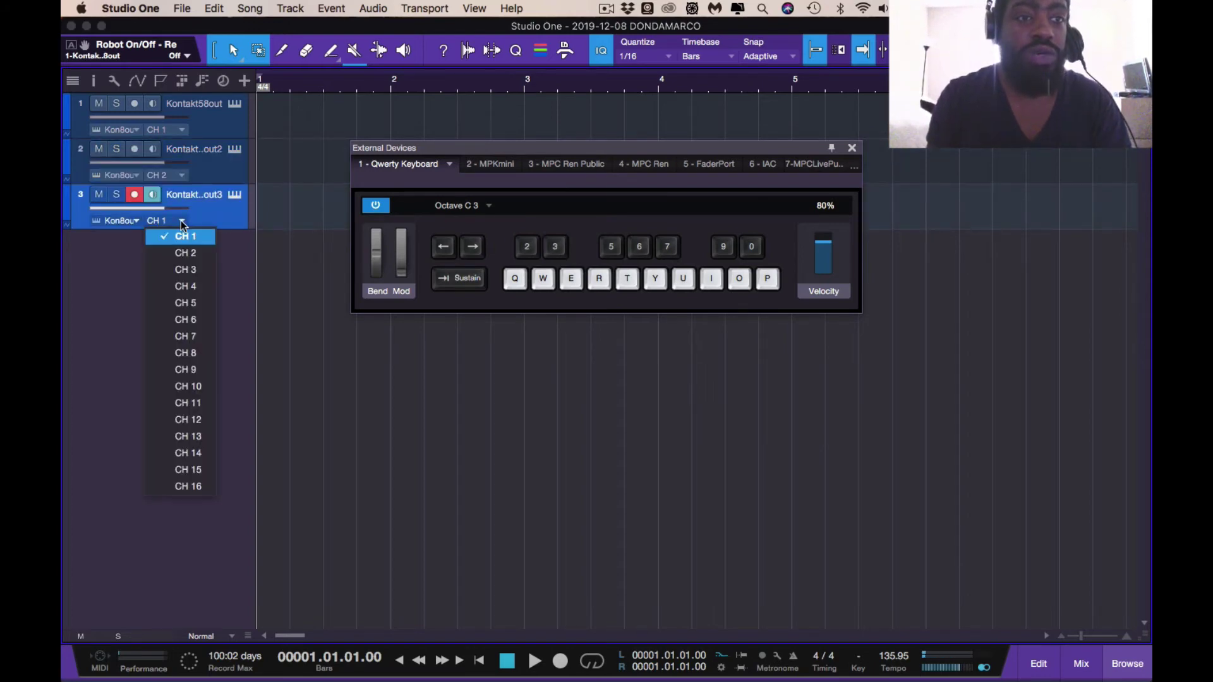
left_click(192, 272)
key("q")
key("w")
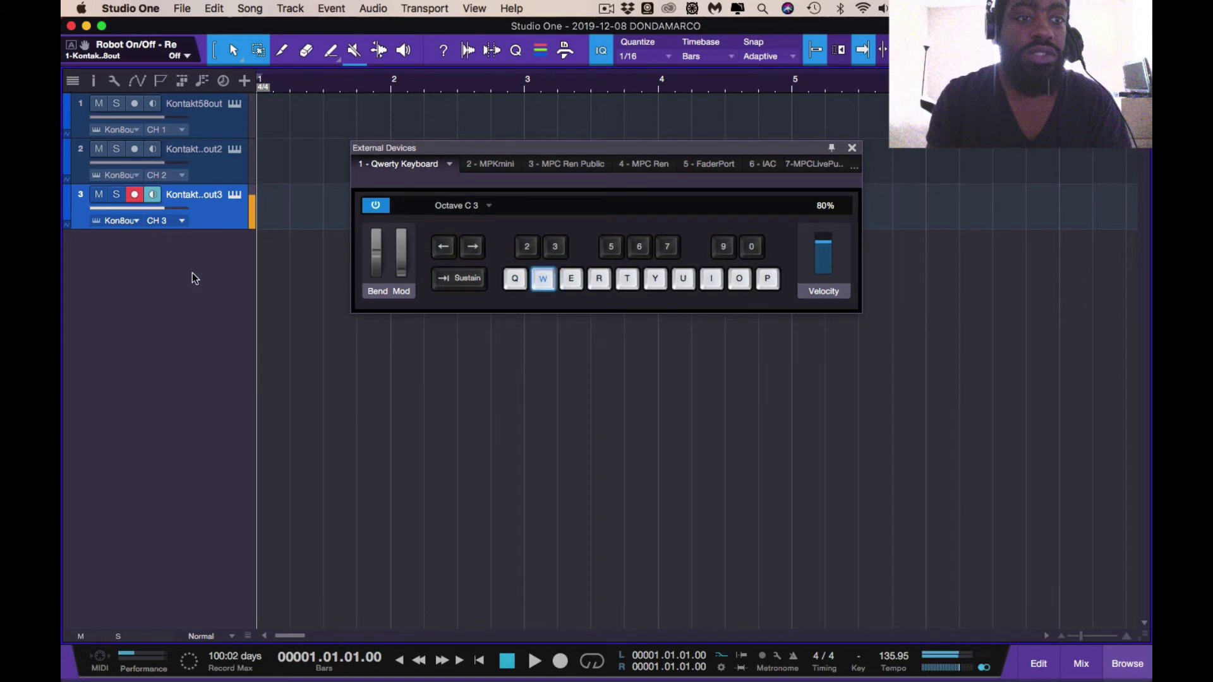
key("e")
key("q")
key("w")
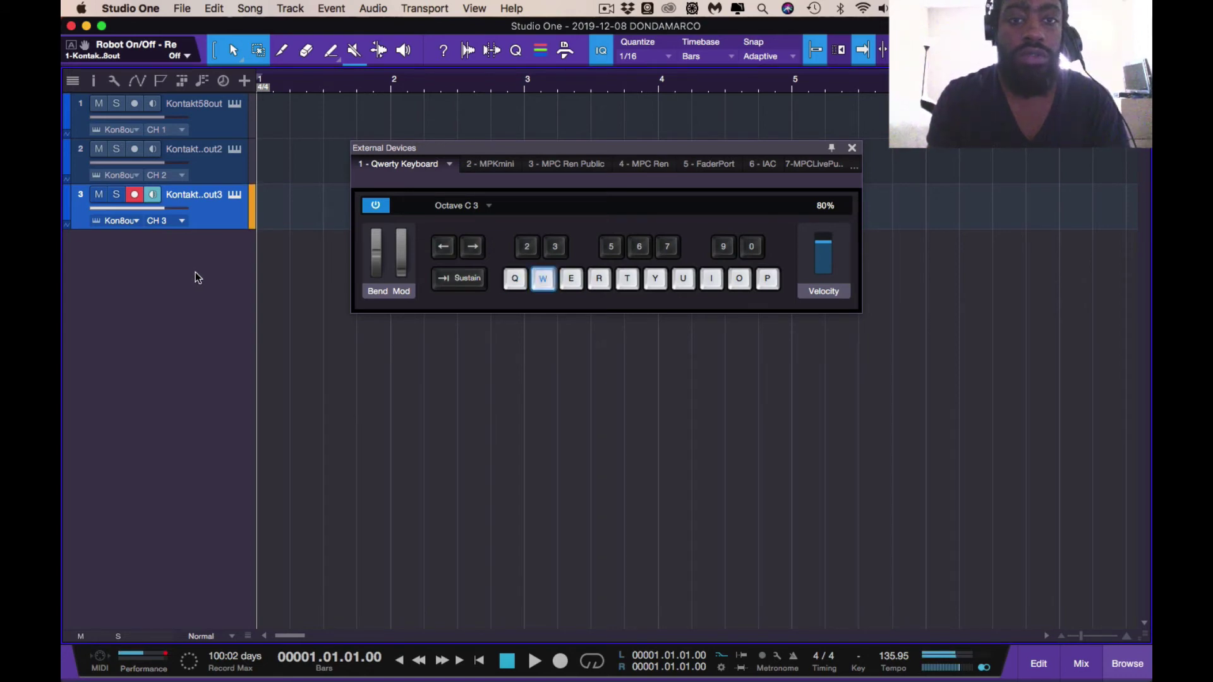
key("e")
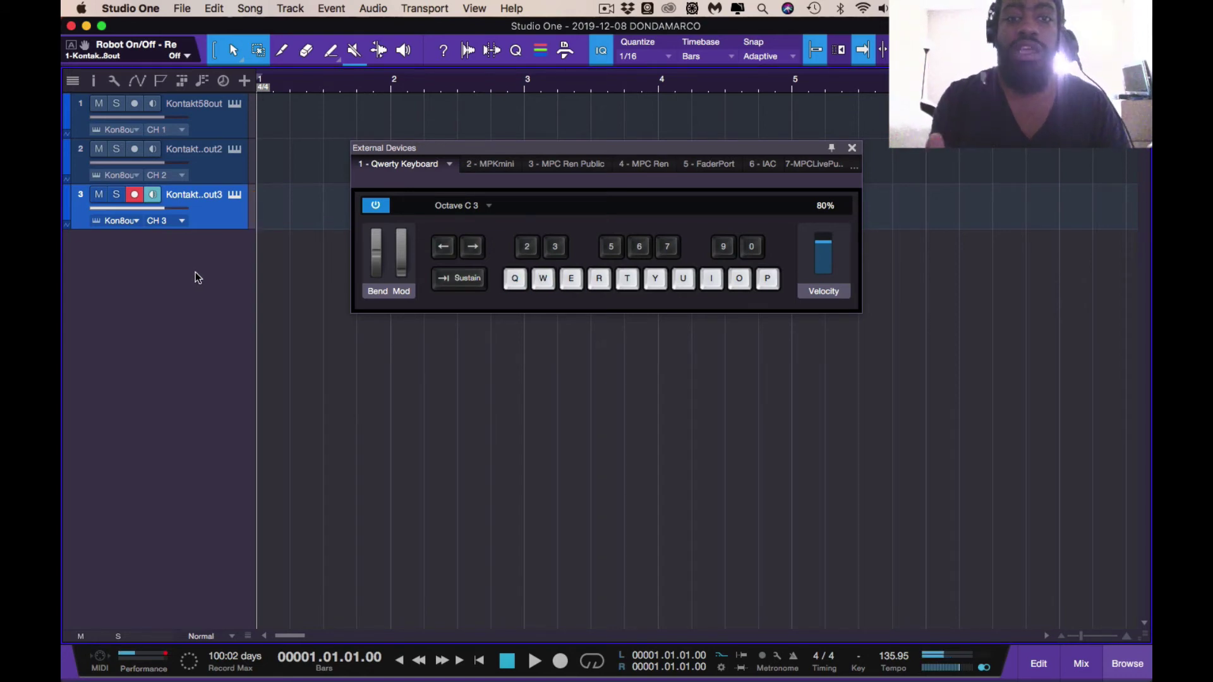
Close the on-screen Qwerty Keyboard and open a new one-bar part at bar 1 of the Kontakt58out track for note editing
left_click(229, 125)
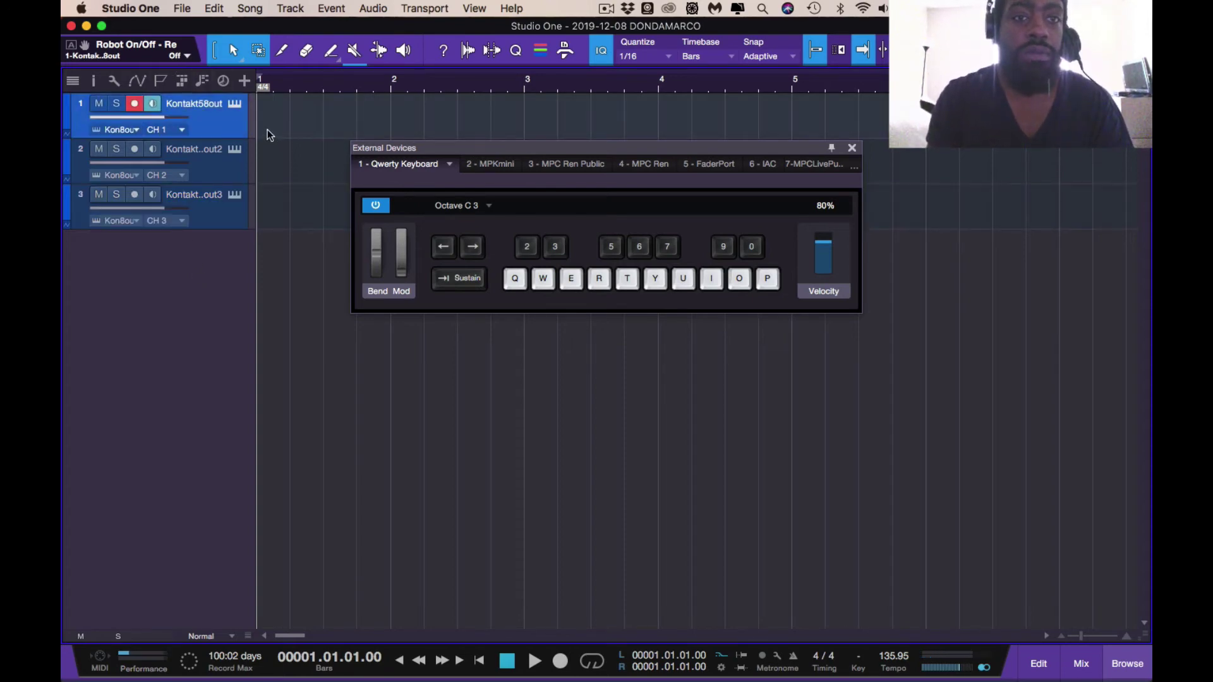
left_click(852, 149)
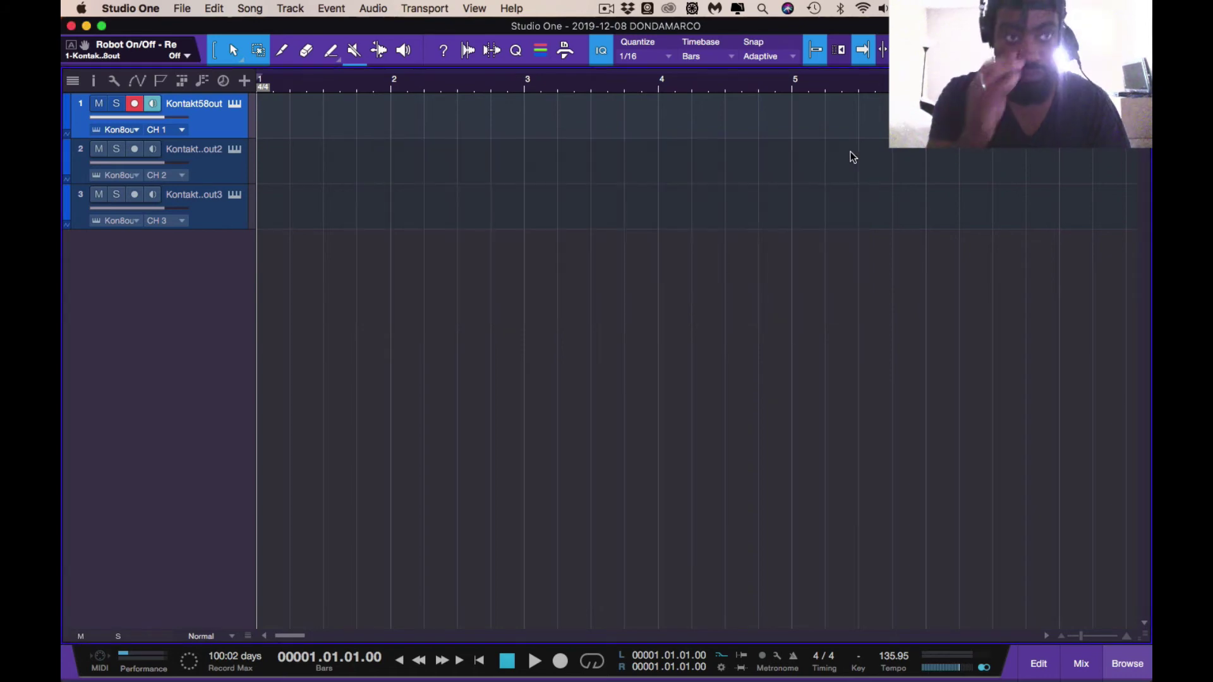
double_click(276, 132)
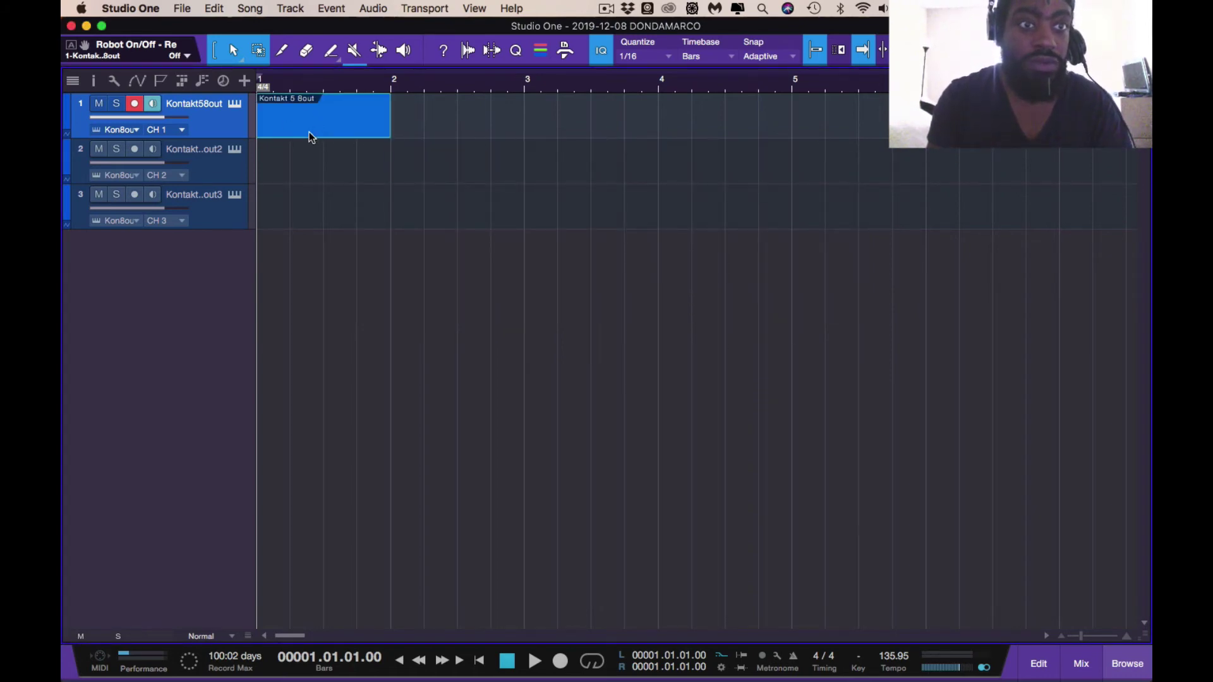
double_click(309, 132)
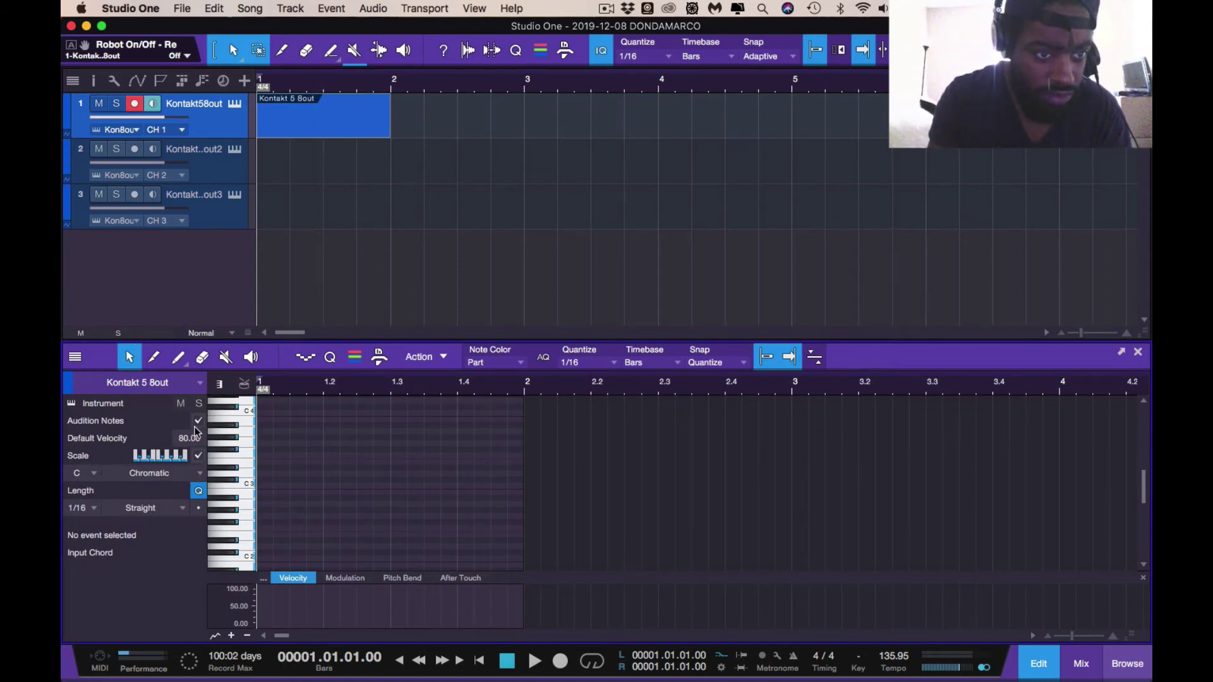
Set the scale to C Melodic Minor, draw a one-bar chord of C3, D#3 and G3 in bar 1, and play it back
left_click(201, 475)
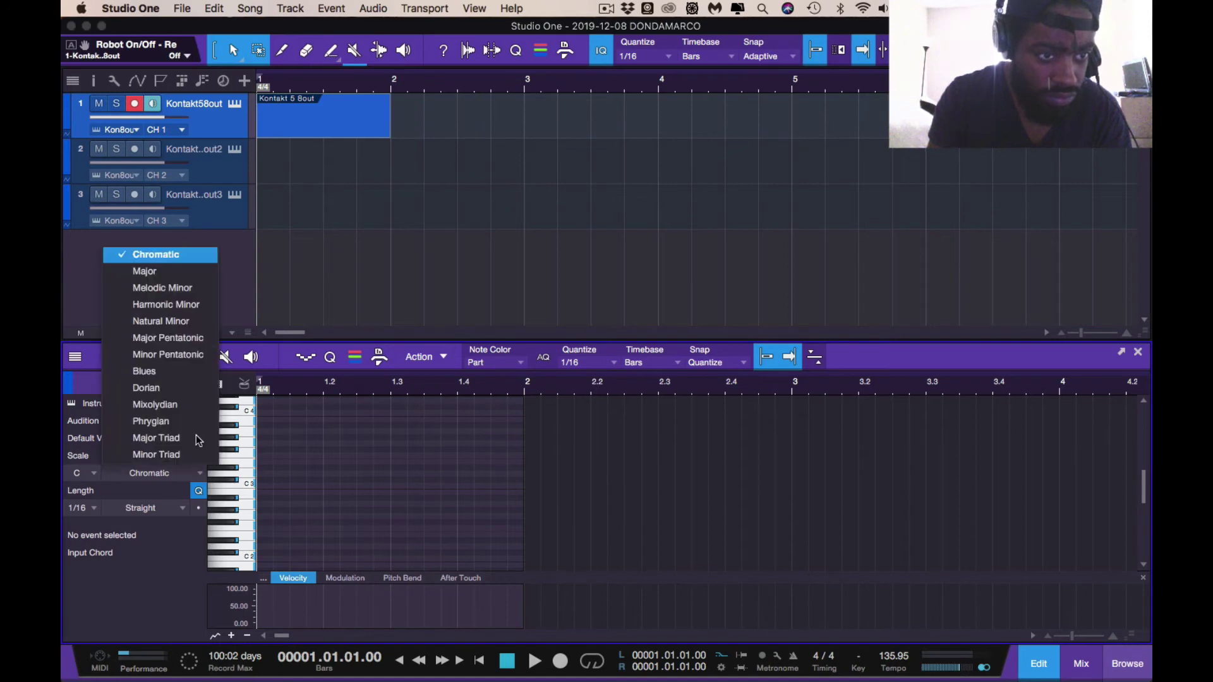
left_click(203, 289)
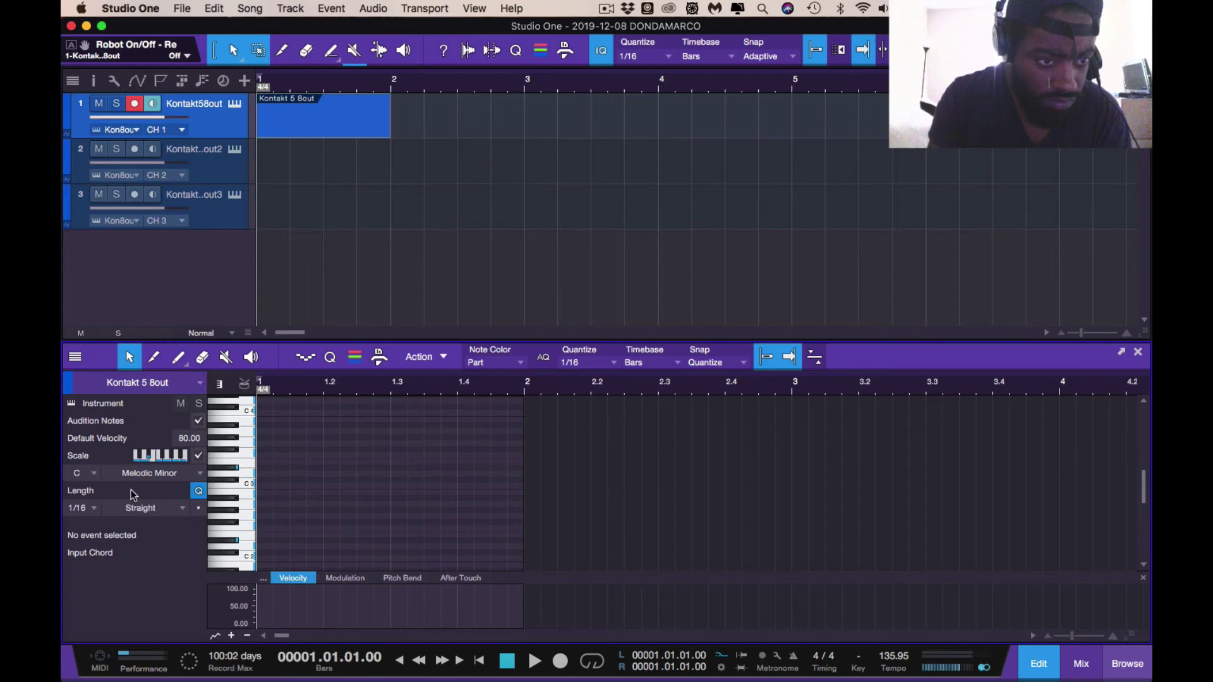
left_click(263, 488)
left_click_drag(273, 487, 523, 485)
key("super+a")
key("space")
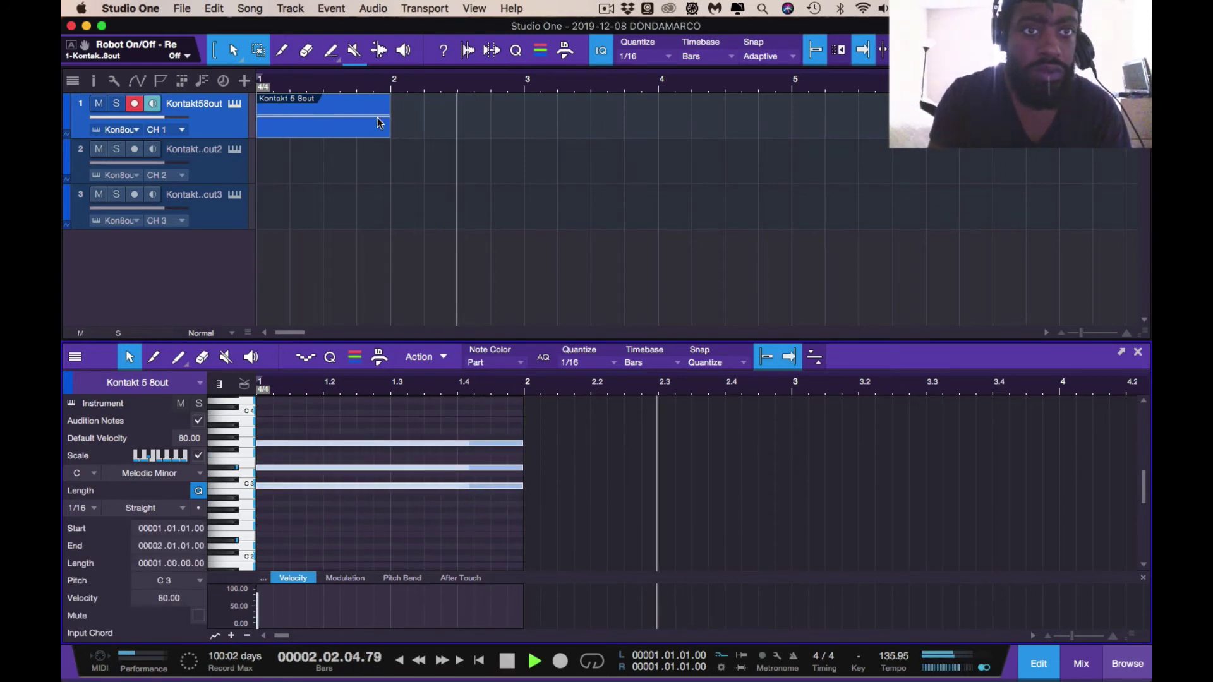
key("space")
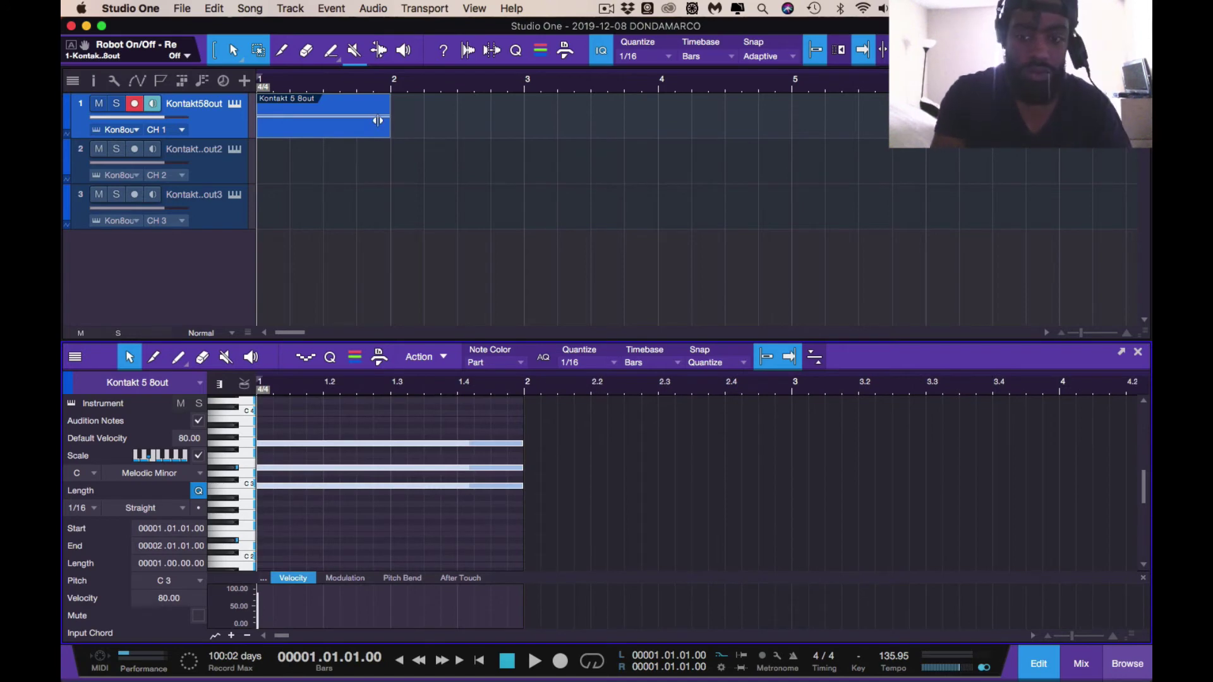
Extend the Kontakt58out part to four bars and loop playback from bar 1 to bar 5
key("p")
left_click_drag(387, 126, 790, 120)
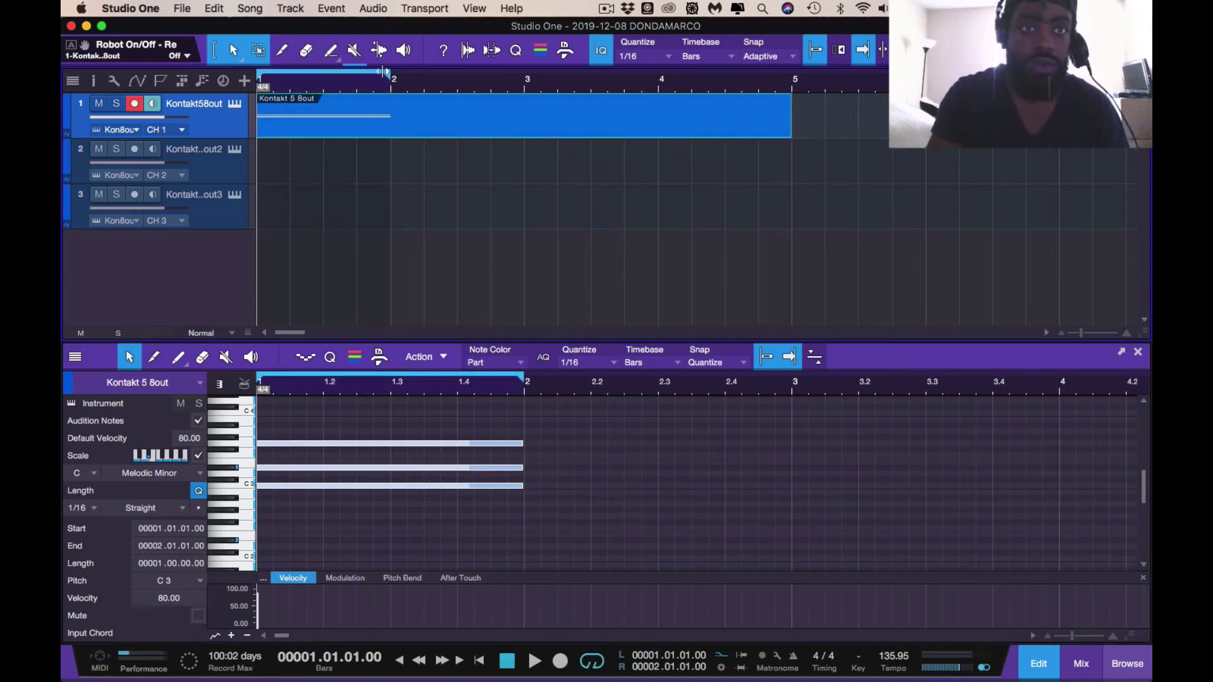
scroll(645, 490, "down", 3)
scroll(450, 476, "up", 2)
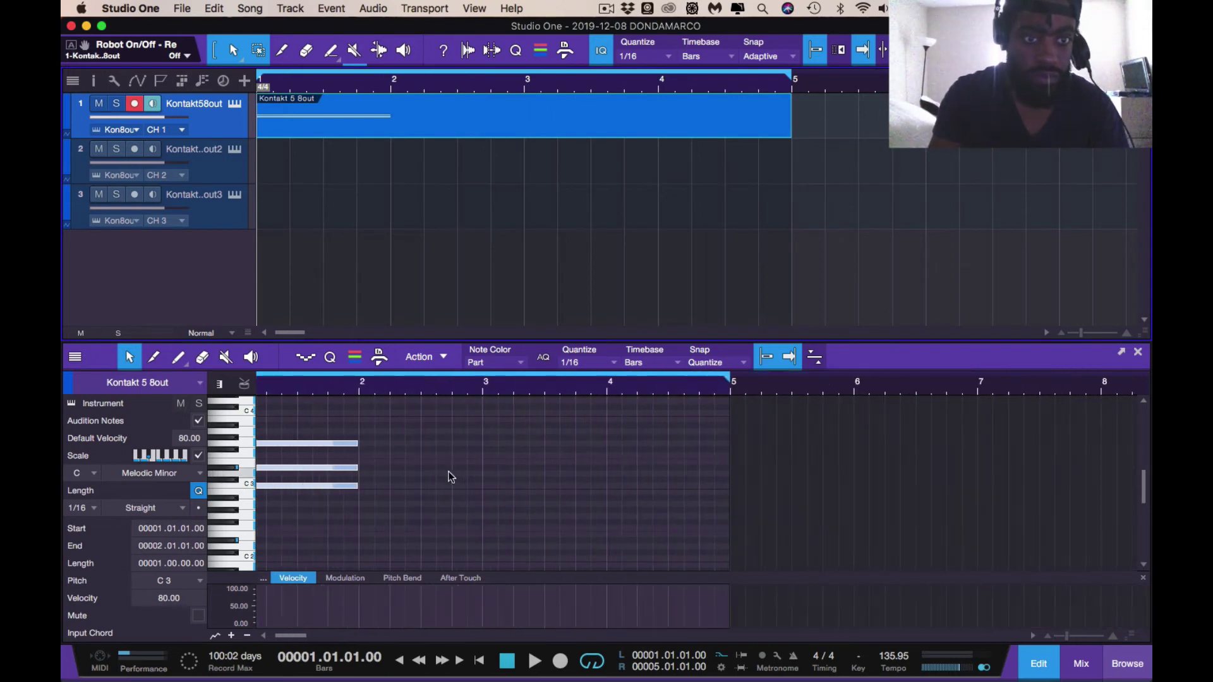
Duplicate the chord into bars 2 and 3, transposed to D#3, G3, B3 in bar 2 and G2, B2, D#3 in bar 3
key("d")
left_click_drag(404, 467, 406, 442)
key("space")
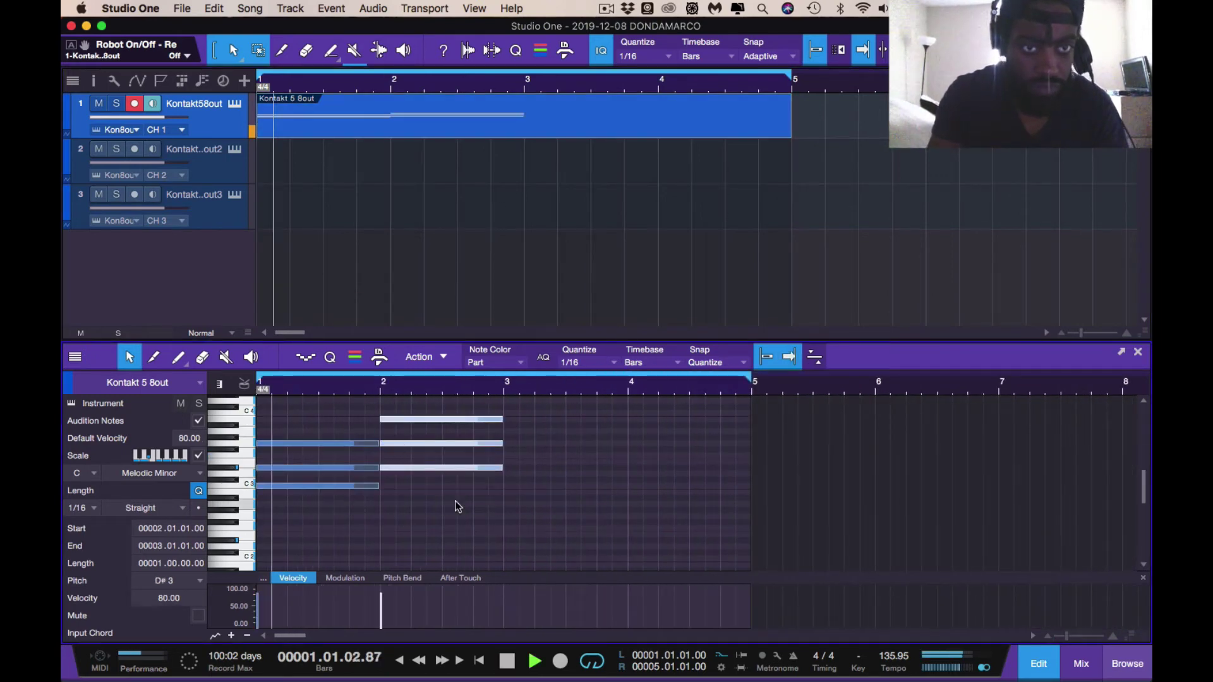
key("space")
left_click(478, 454)
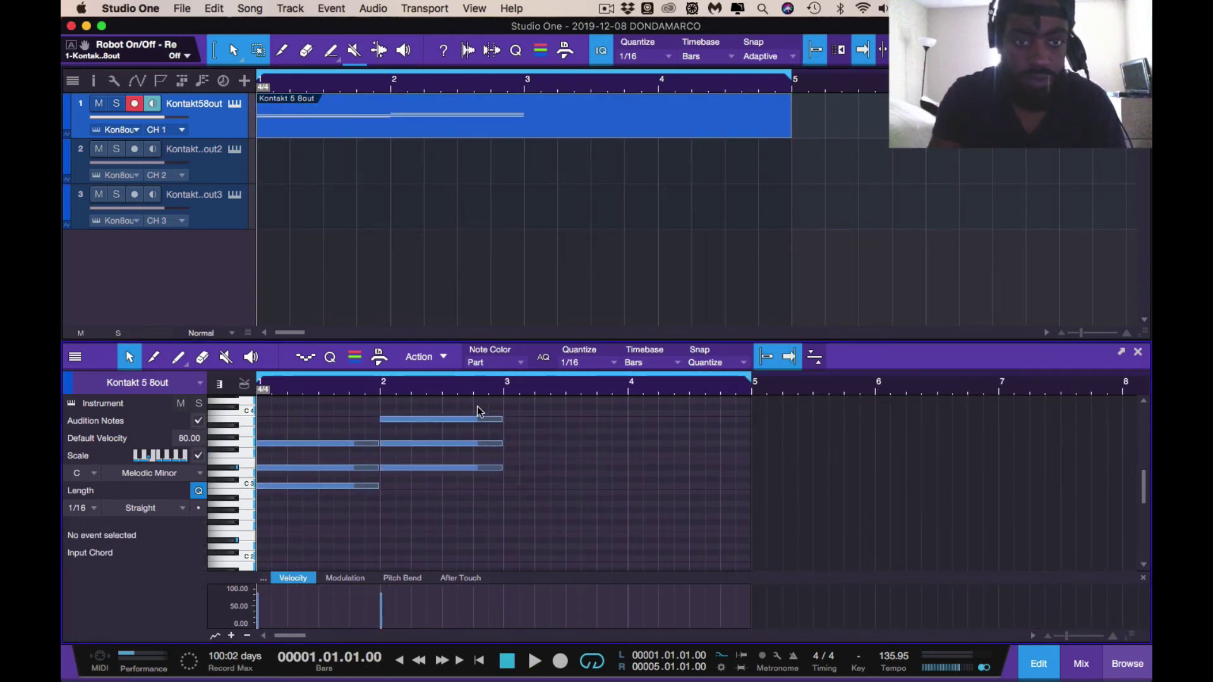
key("d")
left_click_drag(477, 407, 553, 519)
Duplicate the chord into bar 4, move its notes to D#3, G3 and A3, and play the loop
key("d")
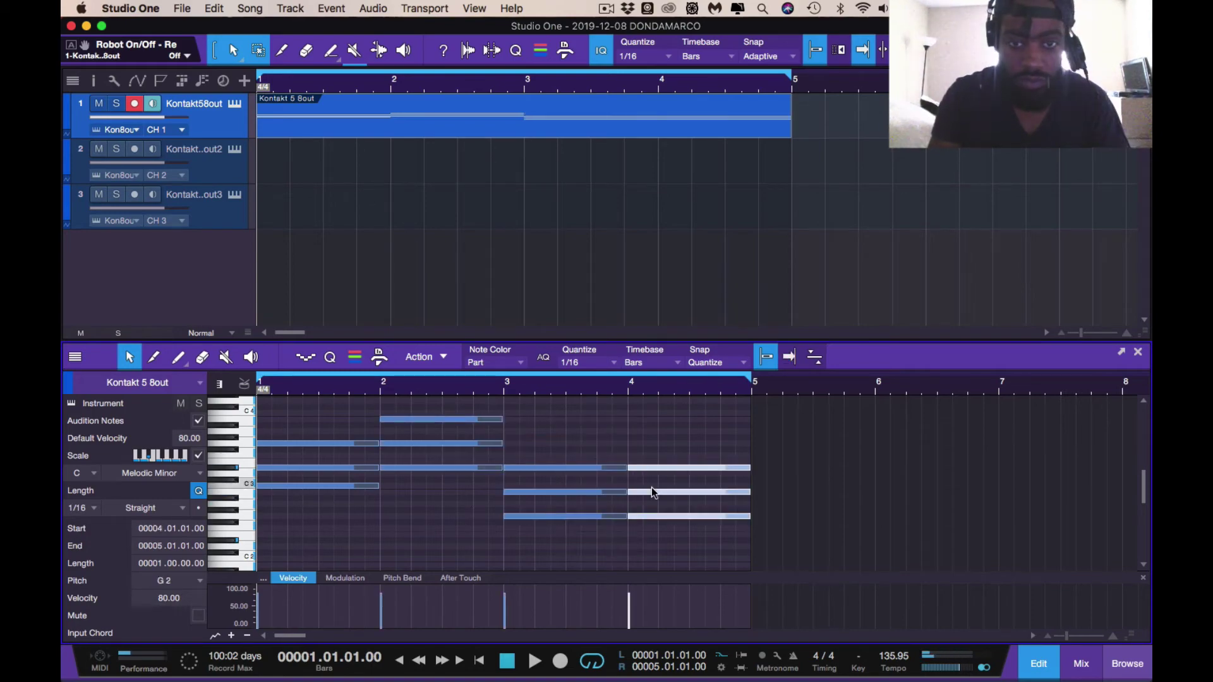
left_click_drag(651, 490, 650, 436)
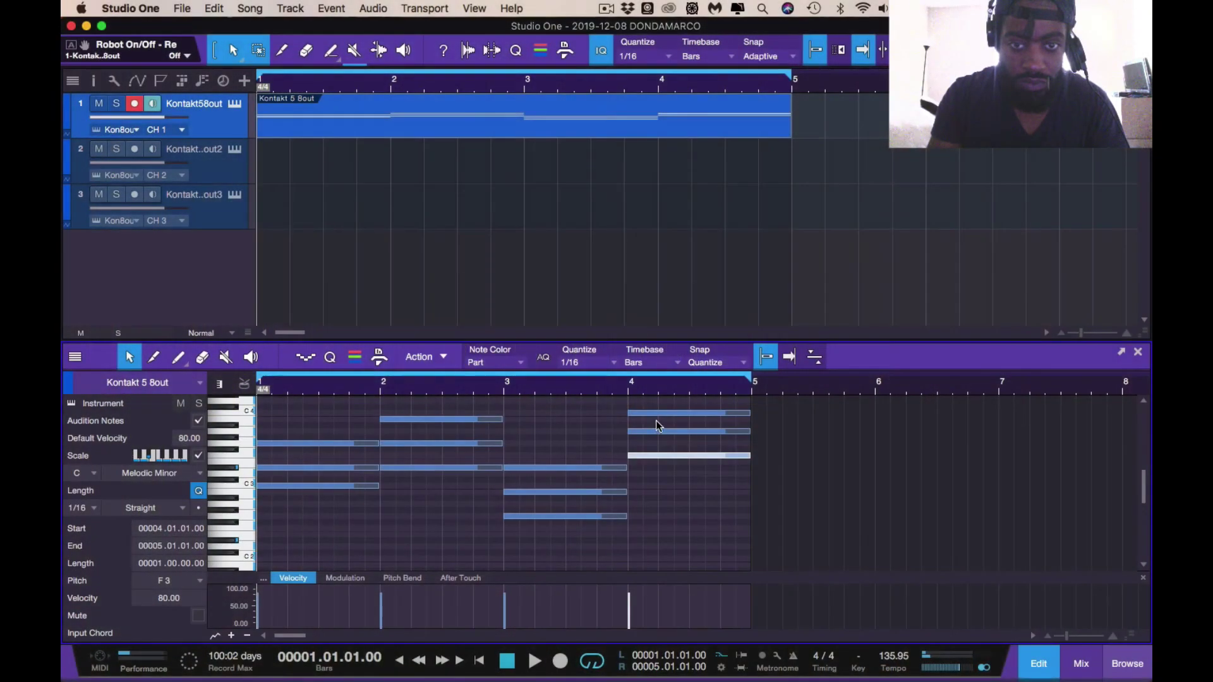
left_click_drag(659, 405, 658, 463)
key("space")
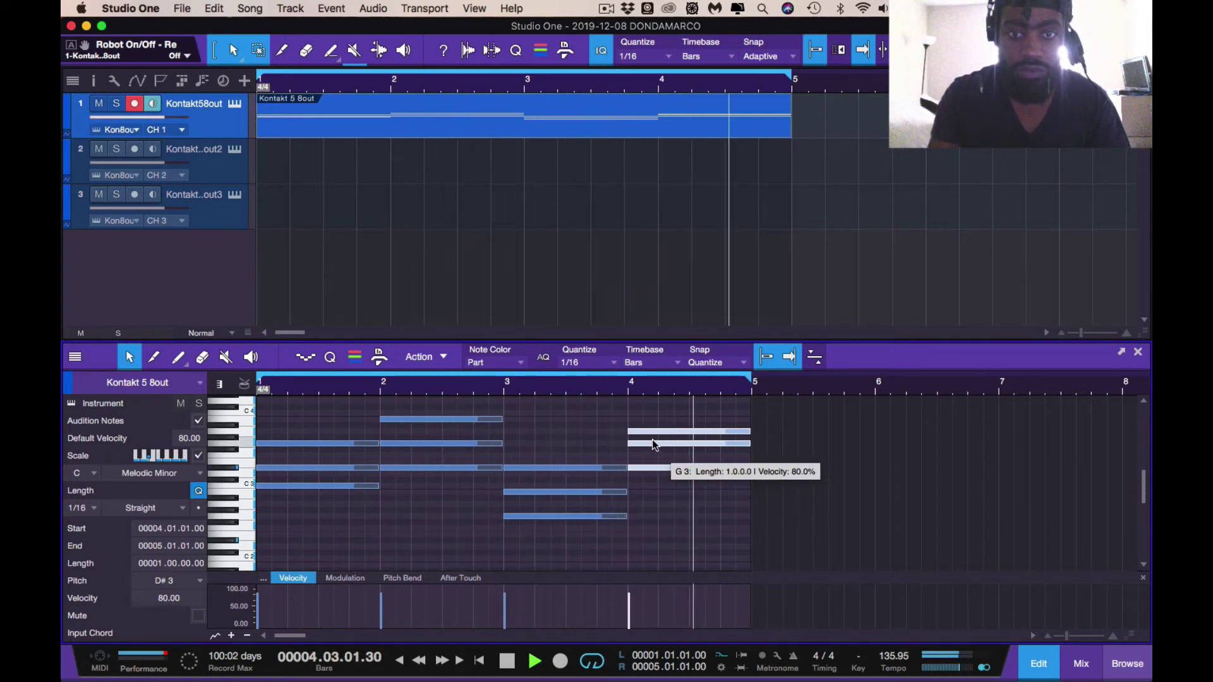
Lower the bar 2 chord's top note two octaves to B1 and its G3 one octave to G2
left_click(466, 426)
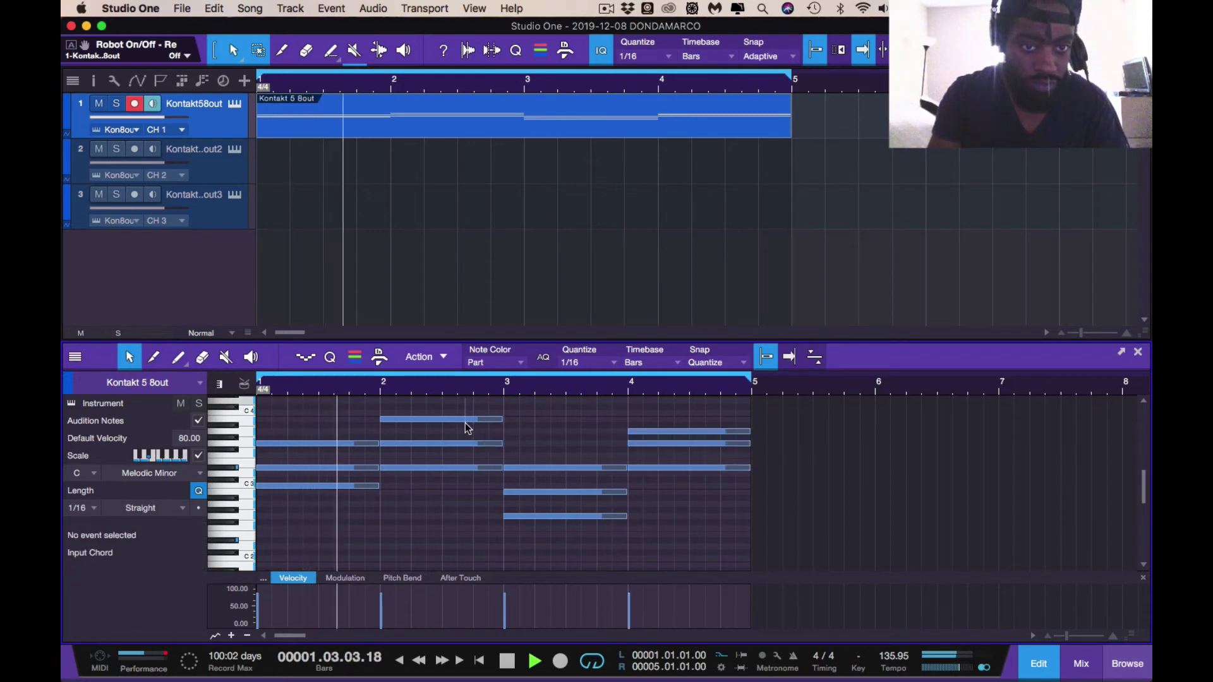
left_click(465, 420)
key("shift+Down")
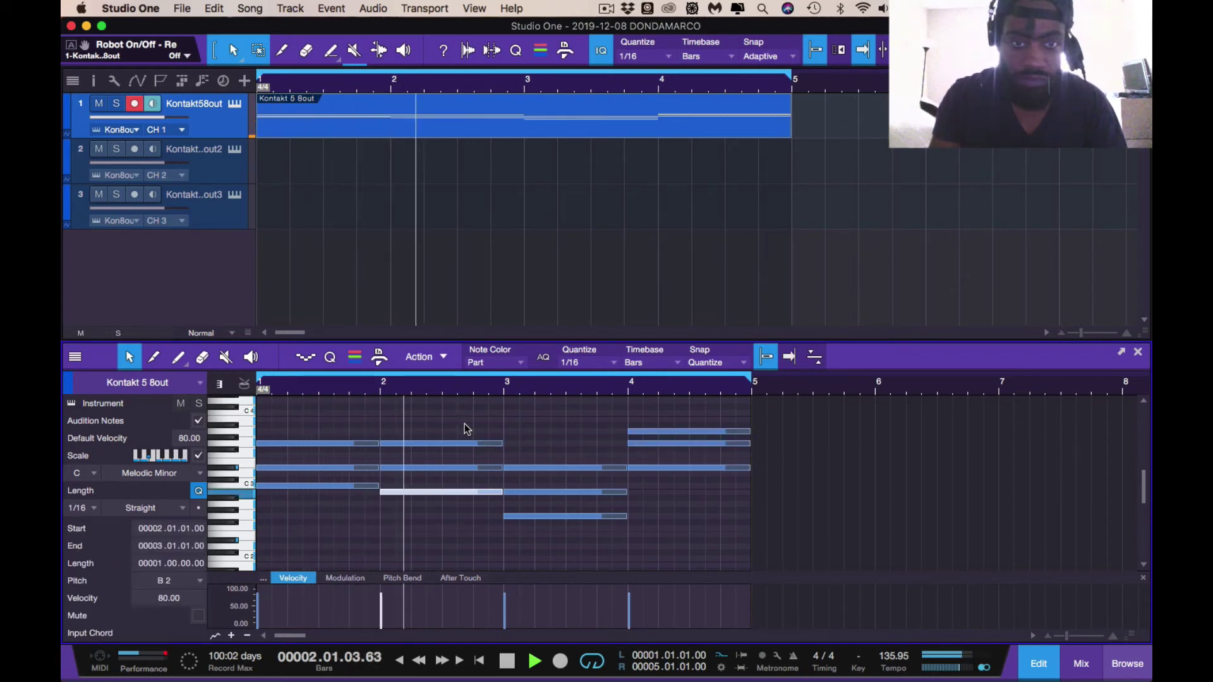
left_click(427, 443, "shift")
key("shift+Down")
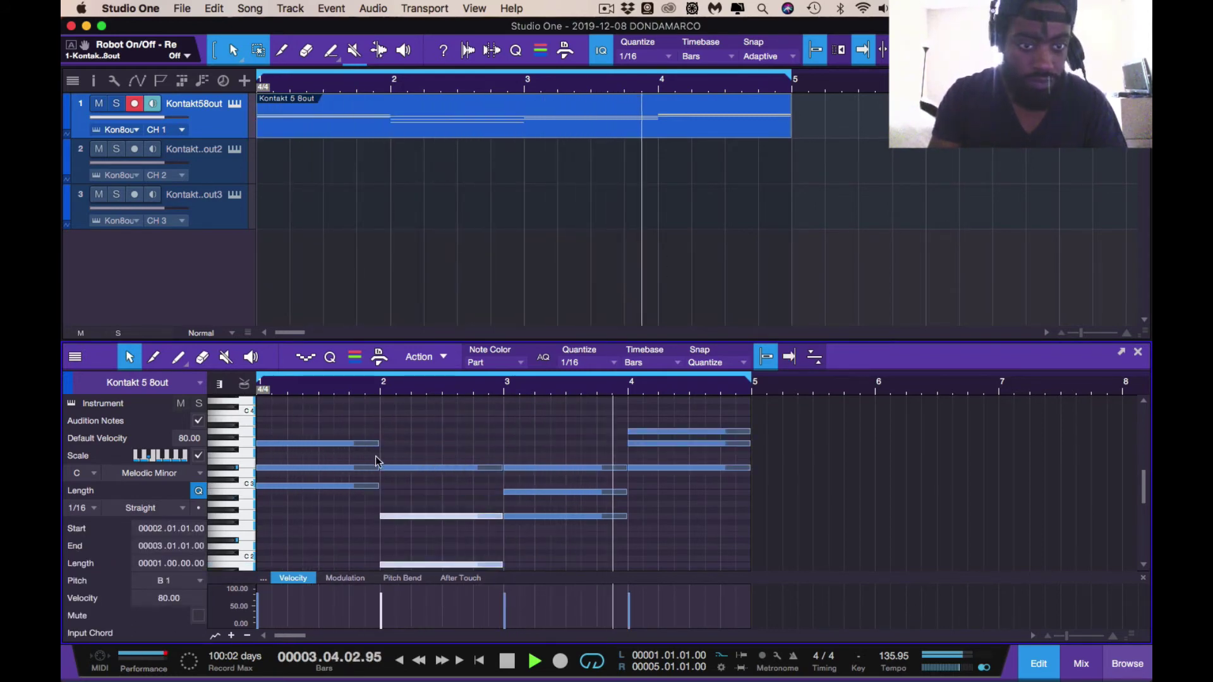
Lower the top note of the bar 1 chord two octaves to G1
left_click_drag(349, 431, 344, 461)
key("shift+Down")
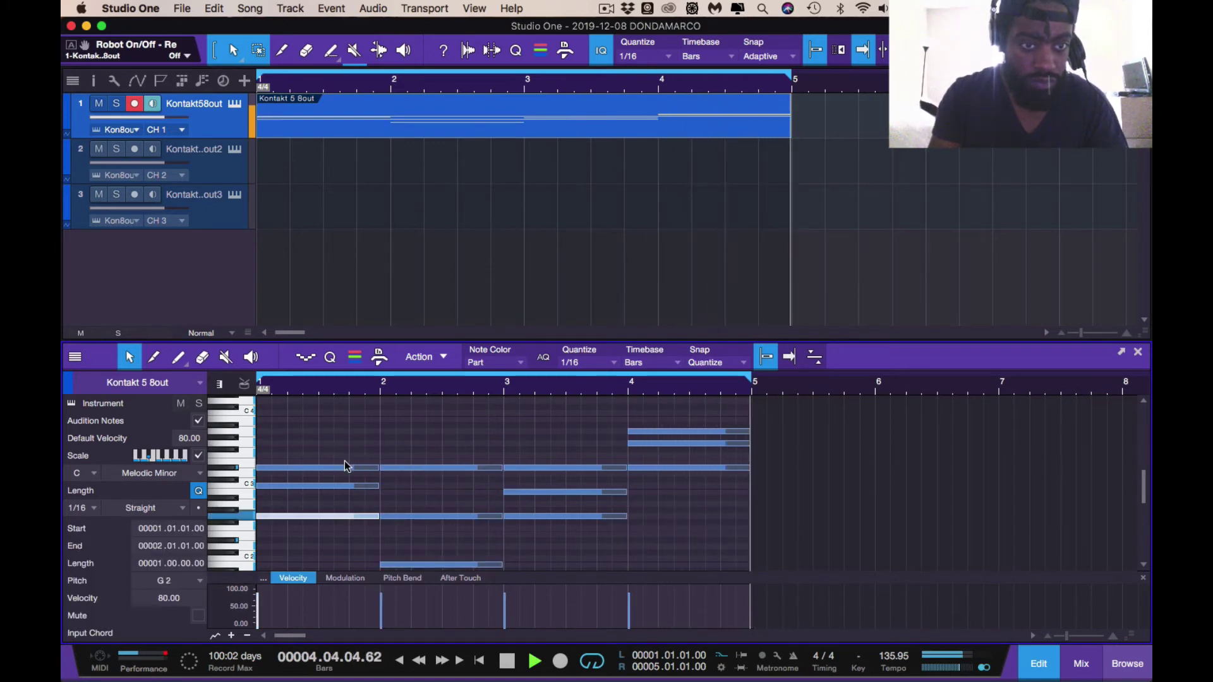
key("shift+Down")
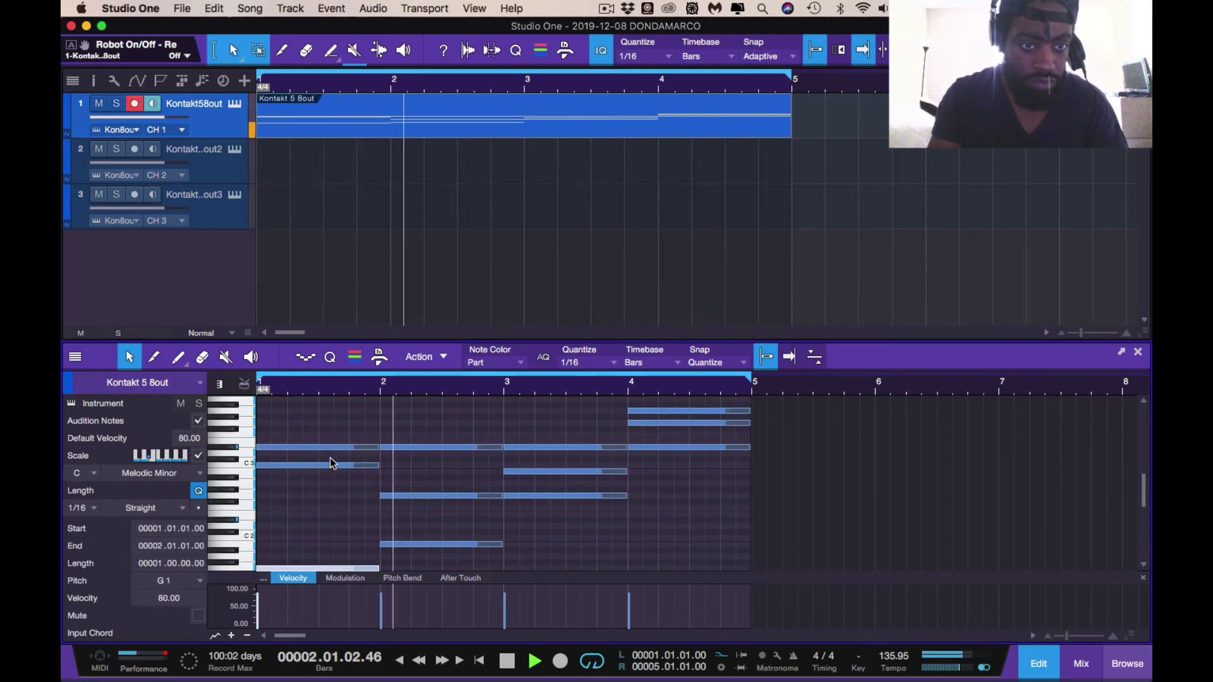
Lower the C3 note of the bar 1 chord one octave to C2
left_click(326, 475)
left_click(325, 463)
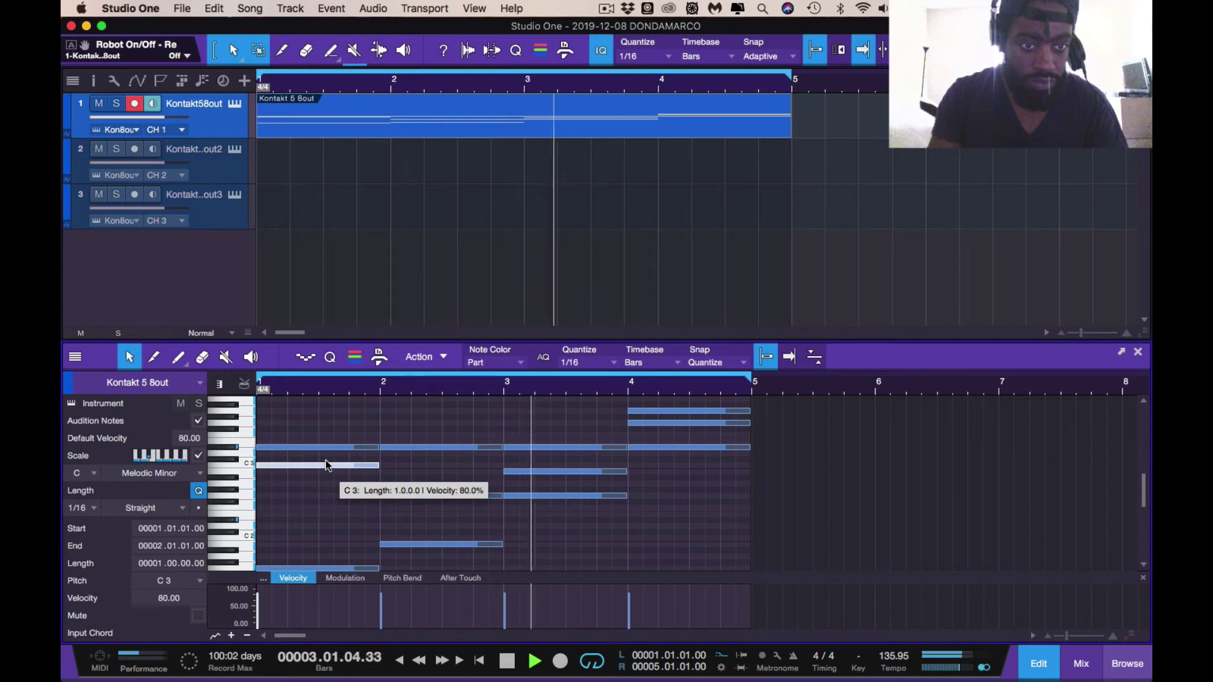
key("shift+Down")
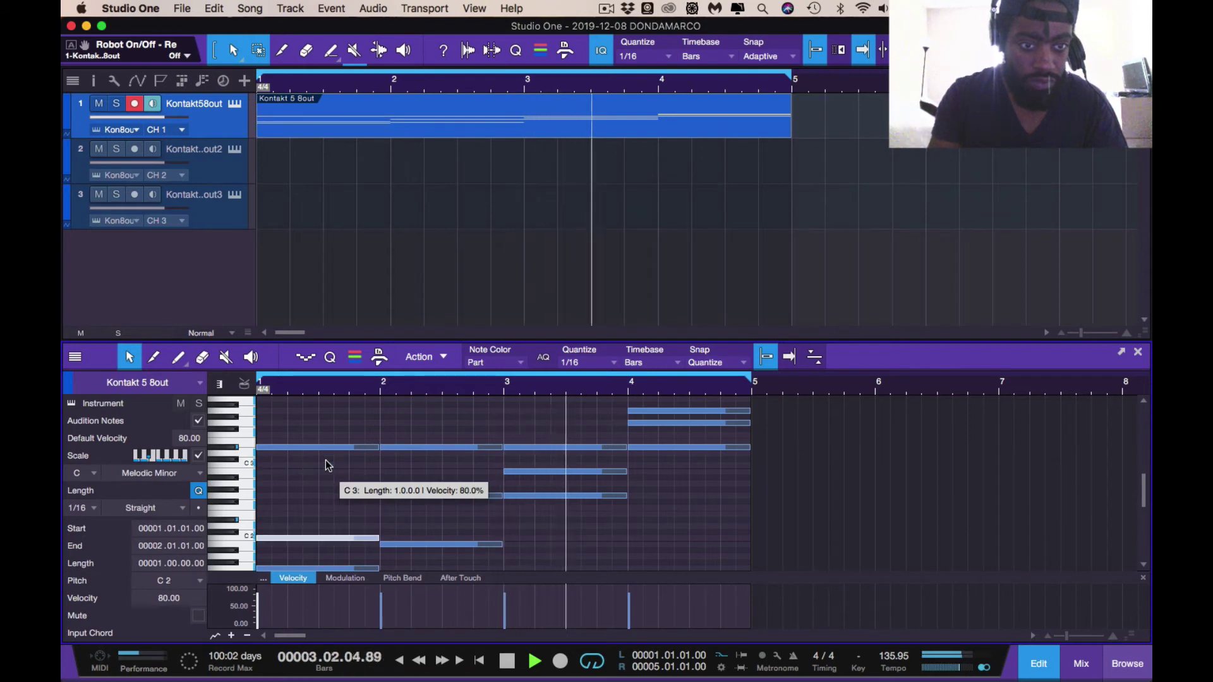
Lower the bar 4 chord's upper two notes to A2 and G1, and the bar 3 chord's B2 to B1
scroll(685, 423, "up", 2)
left_click(681, 419)
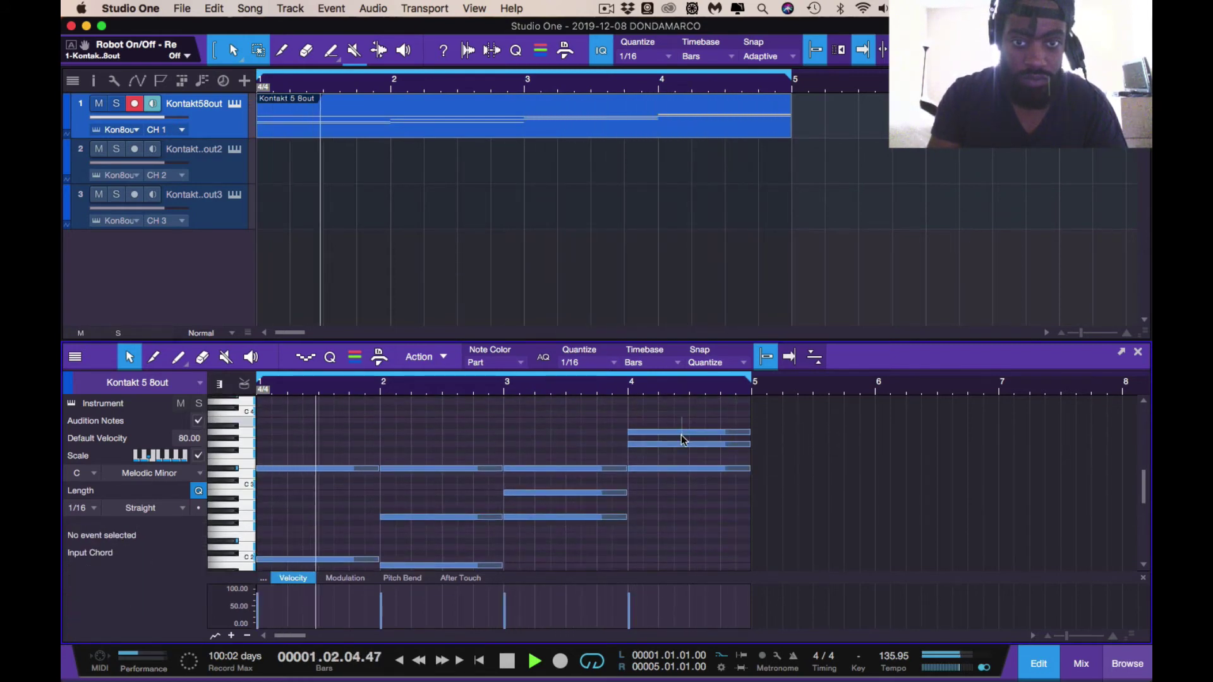
left_click(681, 434)
key("shift+Down")
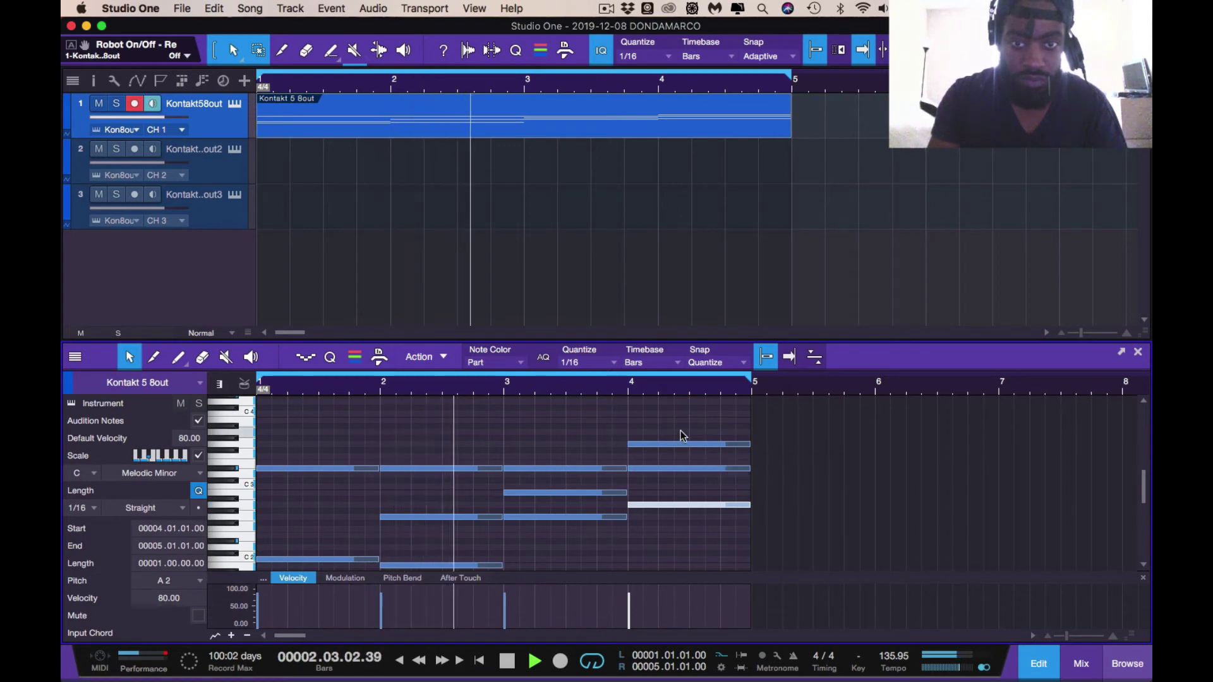
key("Down")
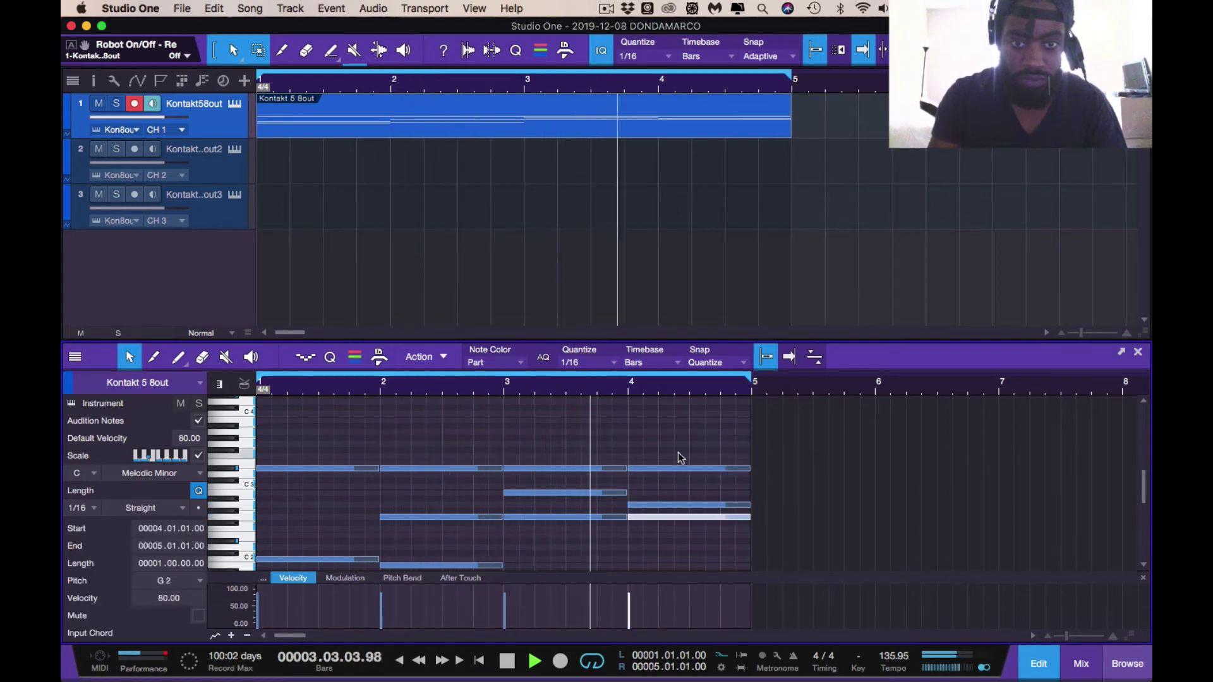
key("shift+Down")
left_click_drag(609, 457, 606, 483)
key("shift+Down")
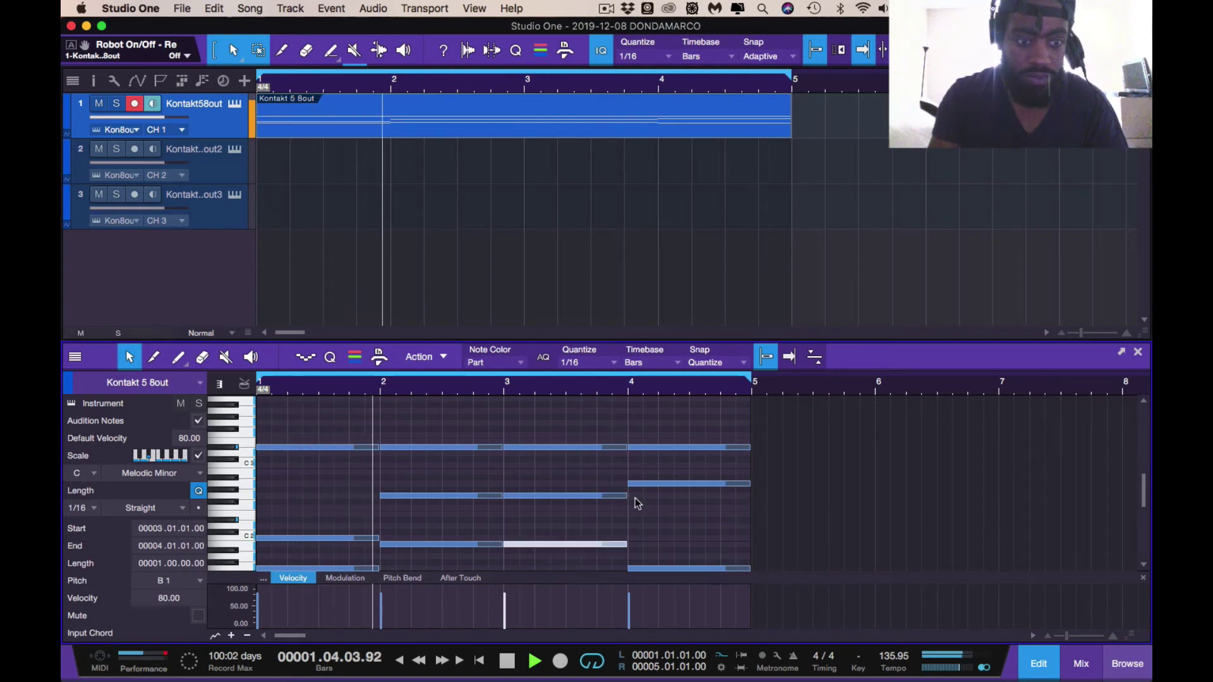
Raise all notes of the four-bar chord part by one octave
key("super+a")
key("shift+Up")
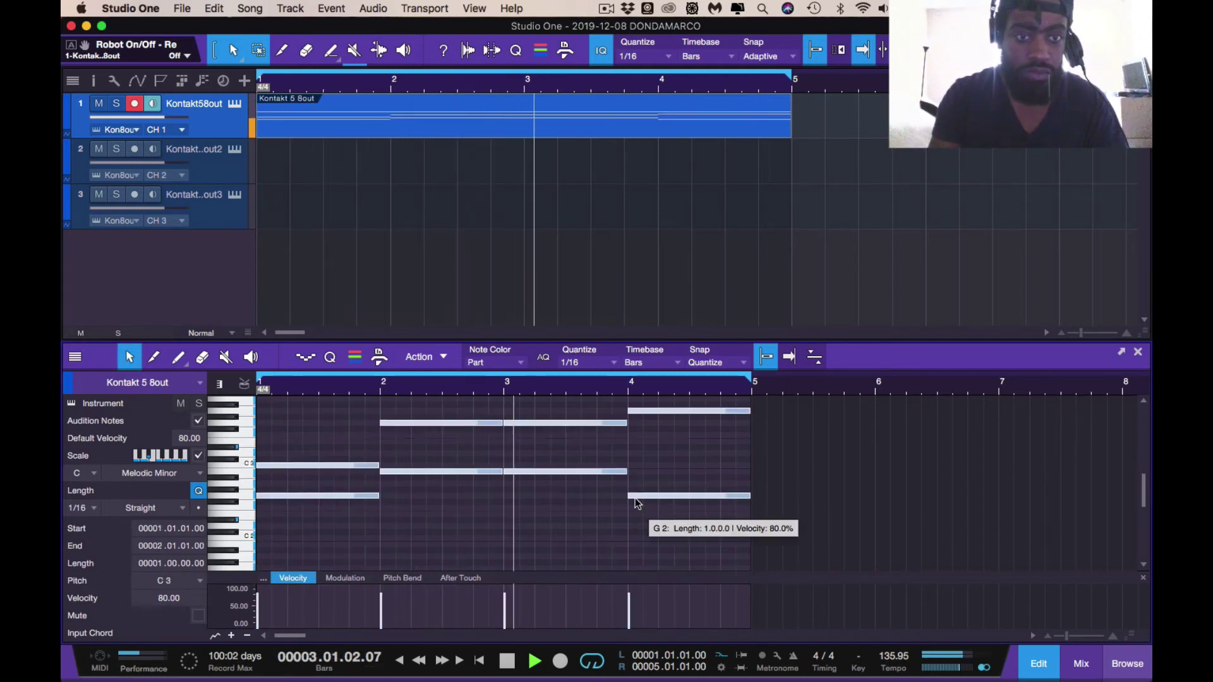
key("space")
Lower the top D#4 notes of all four bars together by one octave to D#3
scroll(635, 498, "up", 2)
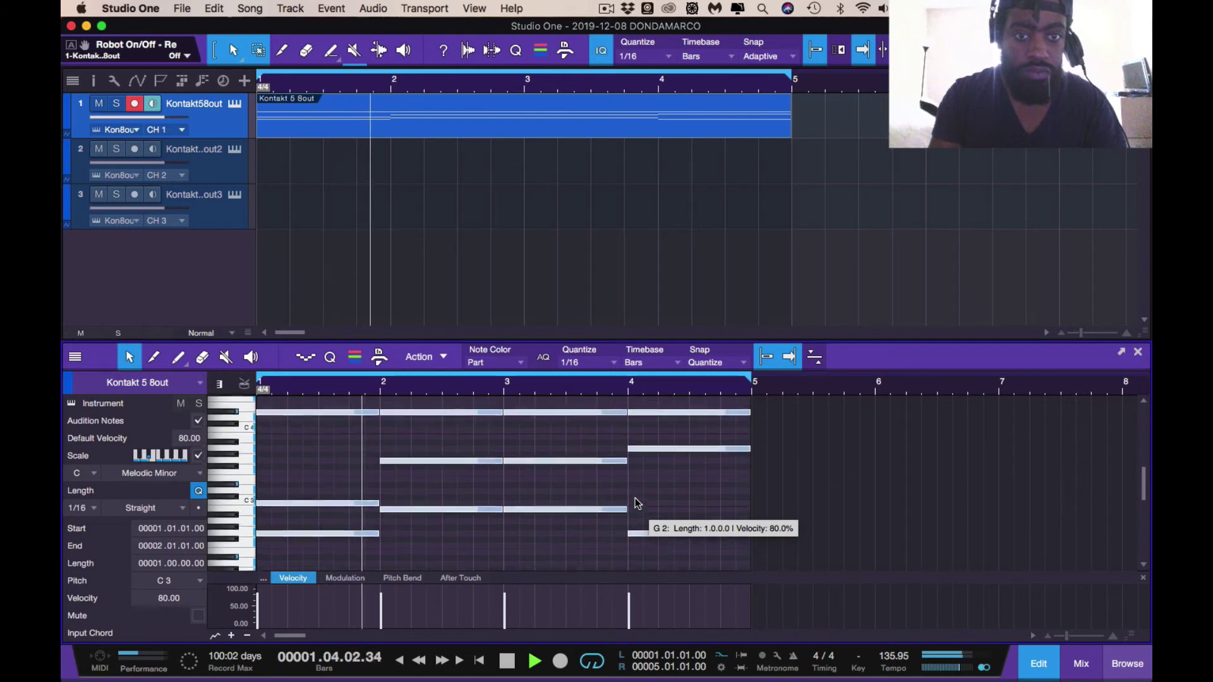
scroll(635, 504, "up", 1)
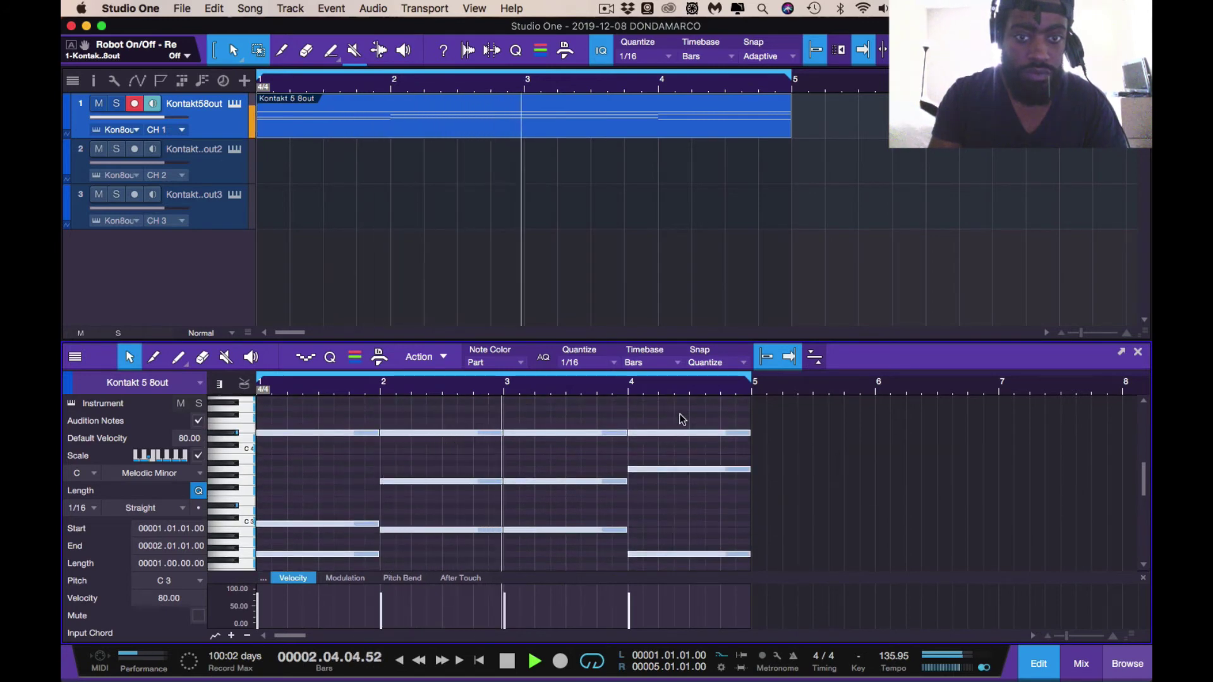
left_click_drag(682, 417, 339, 436)
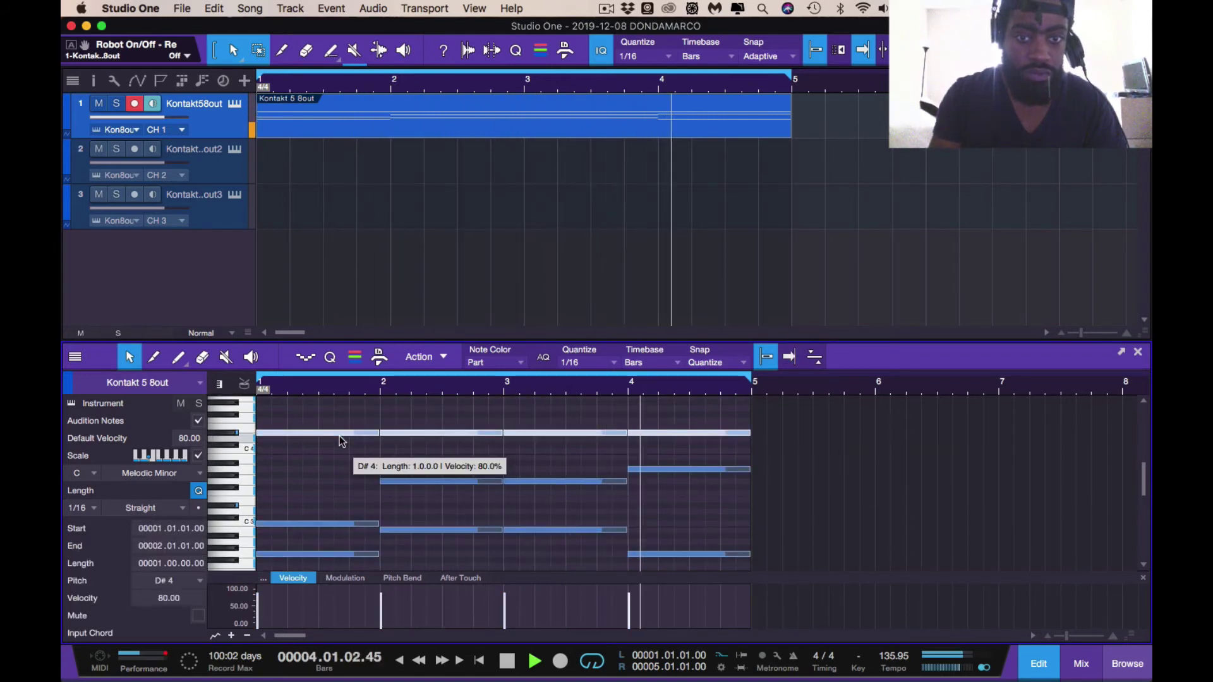
key("shift+Down")
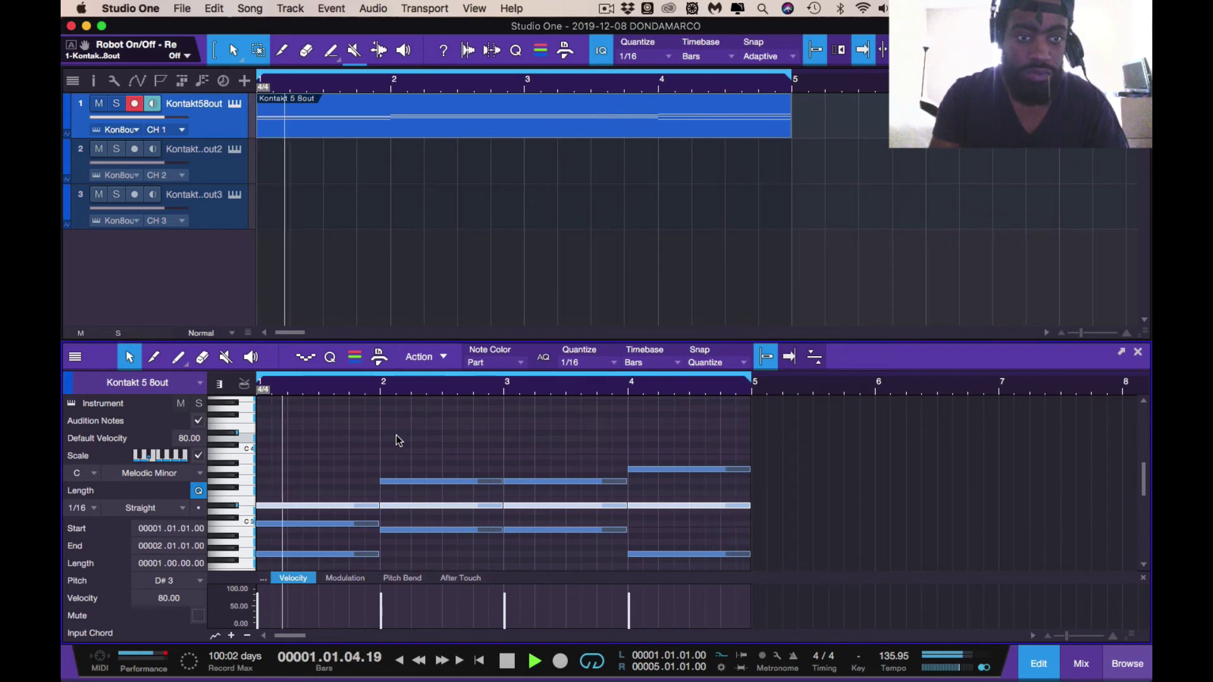
scroll(491, 444, "down", 5)
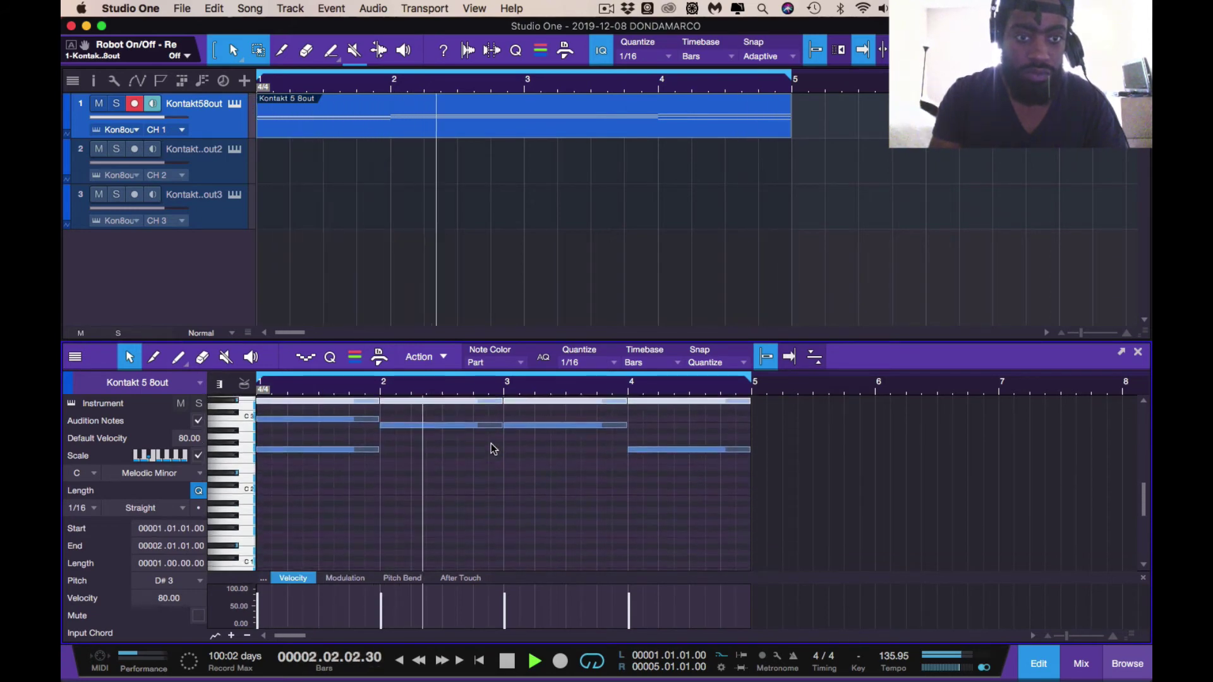
scroll(490, 444, "up", 2)
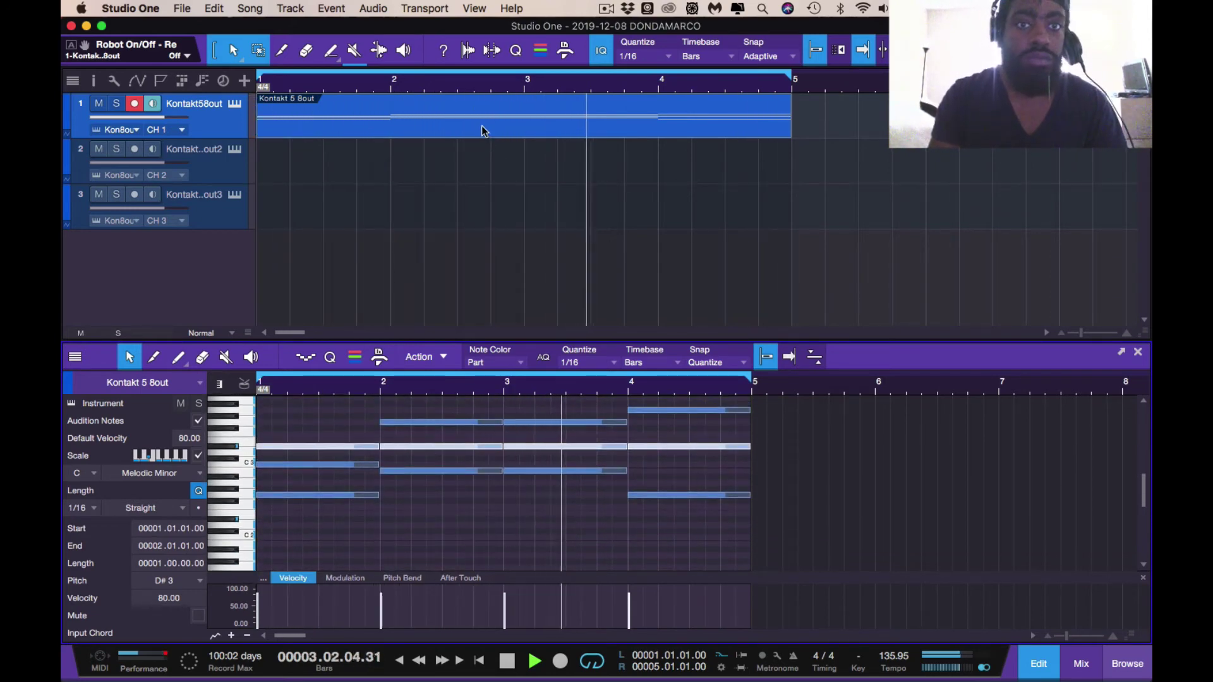
Copy the chord part from track 1 to track 2 and raise all its notes by one octave
left_click_drag(483, 131, 477, 158)
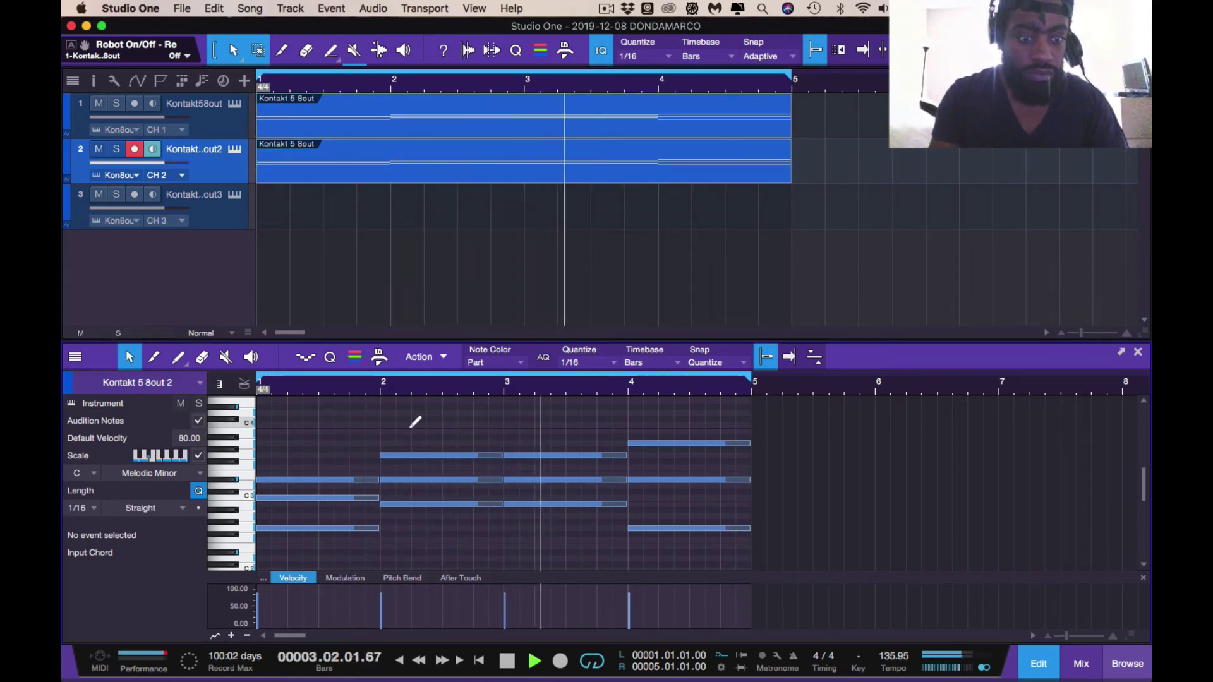
key("super+a")
key("shift+Up")
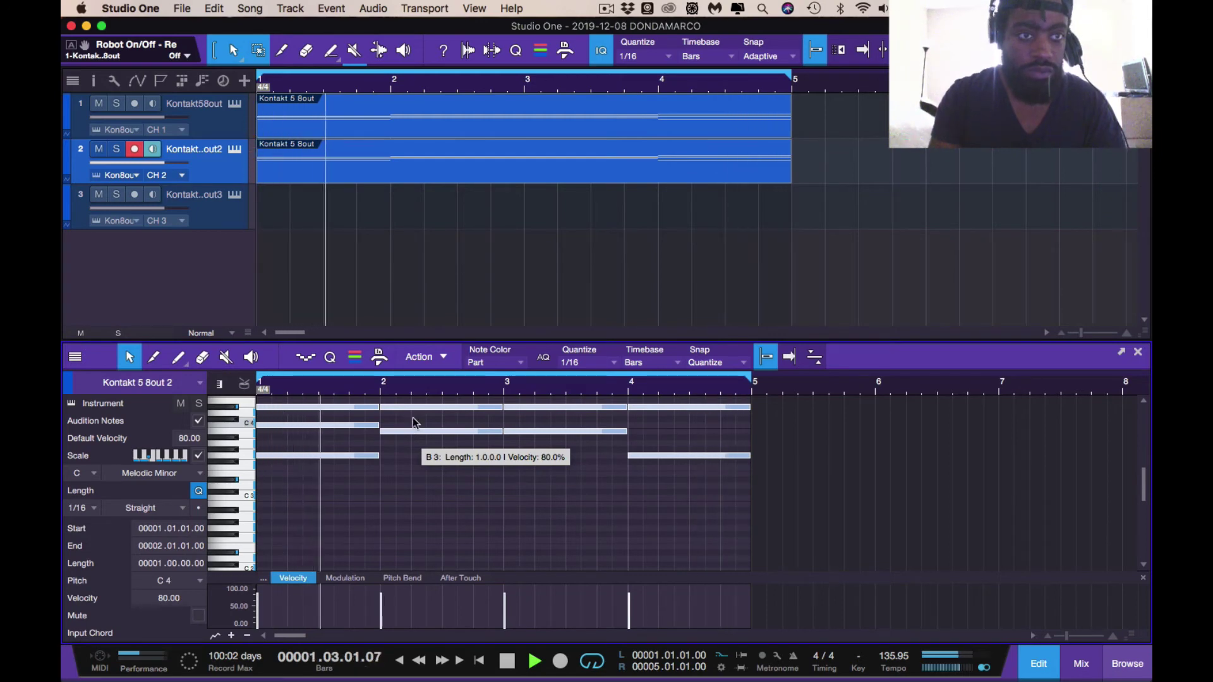
Stop playback and create an empty four-bar instrument part on track 3, opened for note editing
left_click(293, 224)
key("super+alt+k")
key("space")
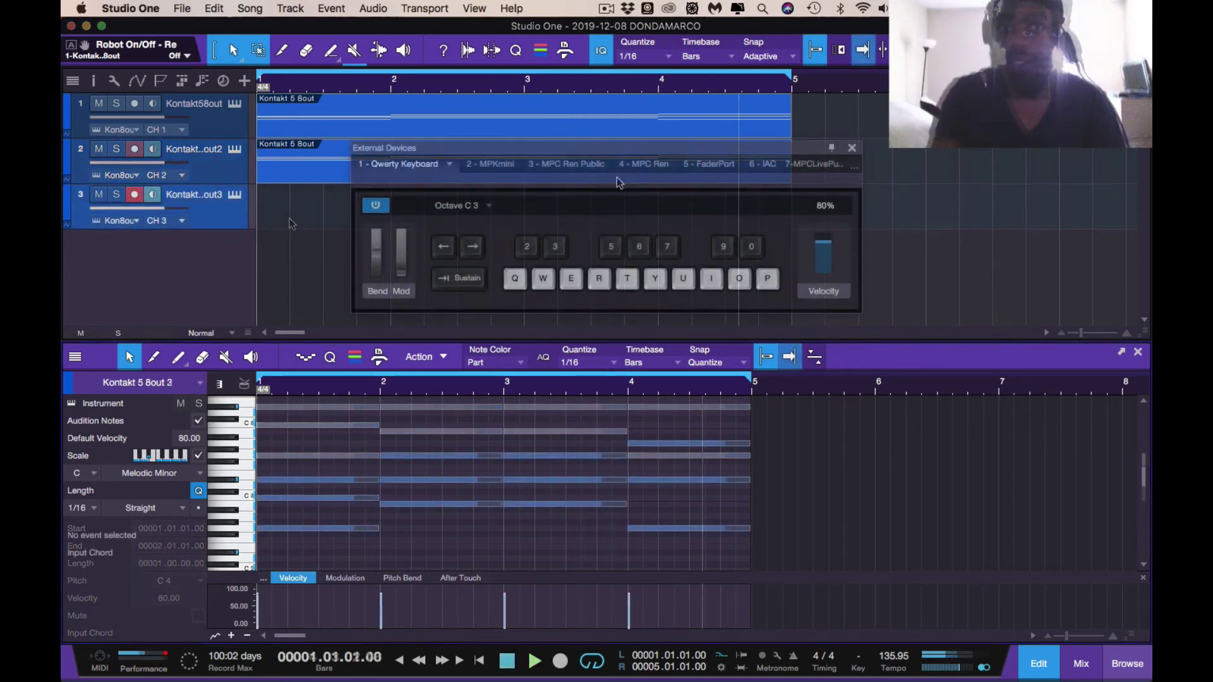
left_click(853, 149)
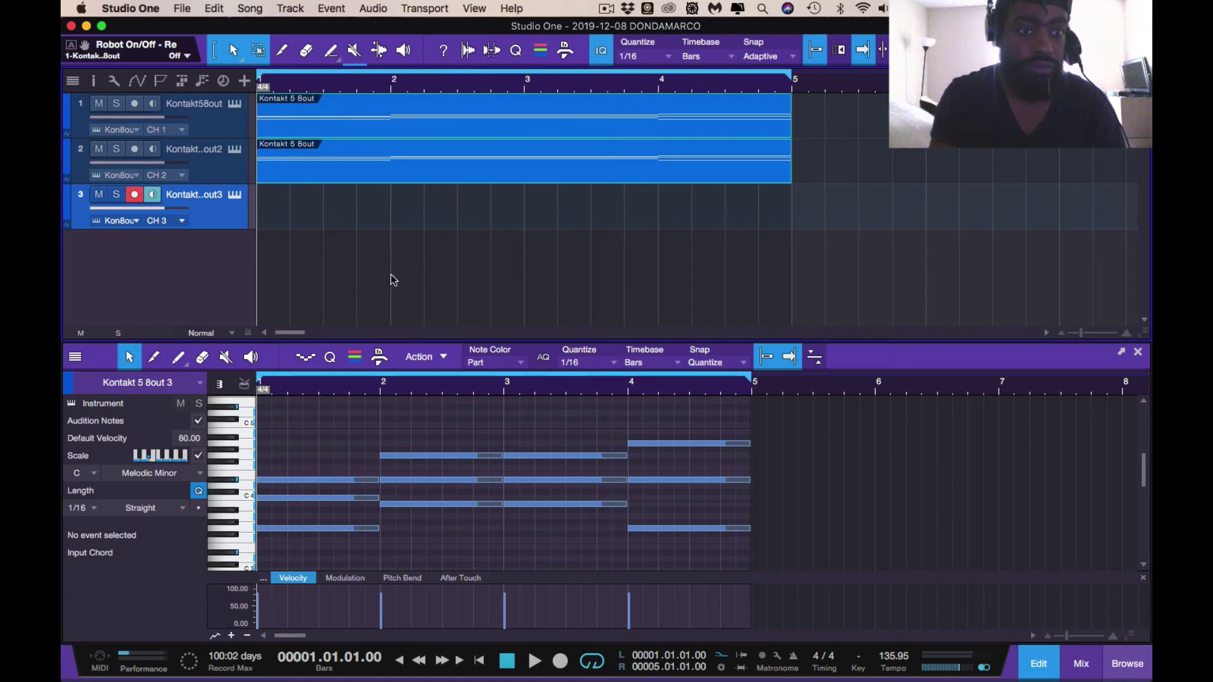
double_click(278, 224)
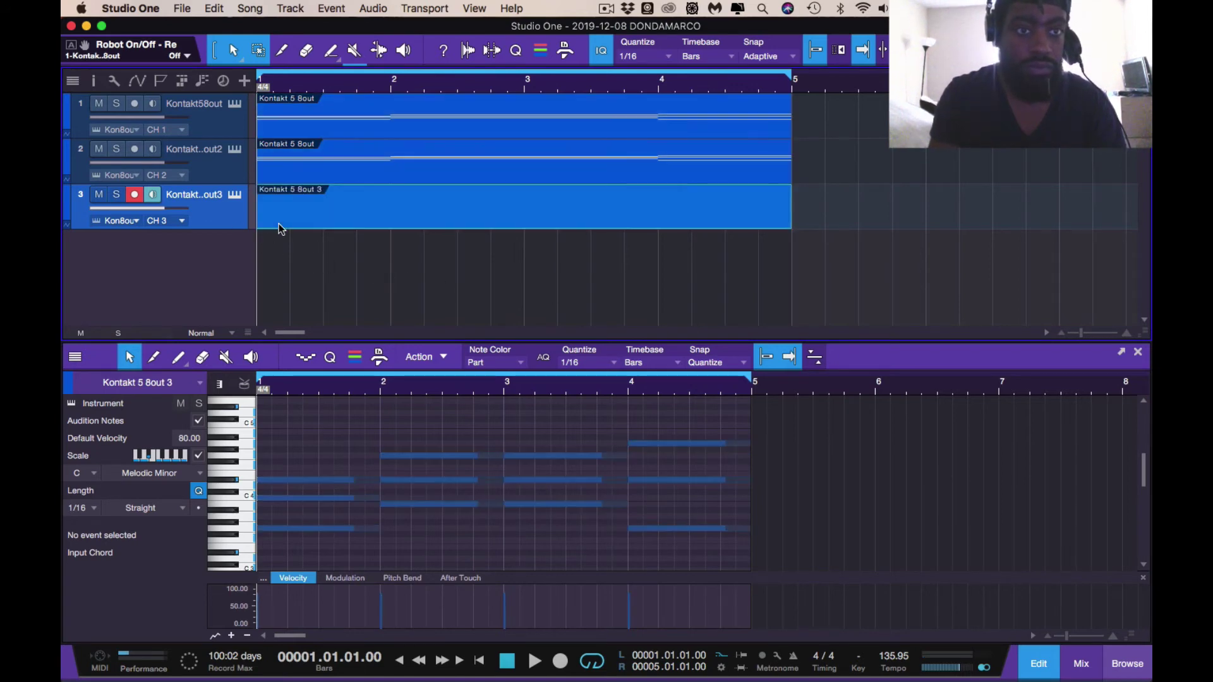
left_click(280, 223)
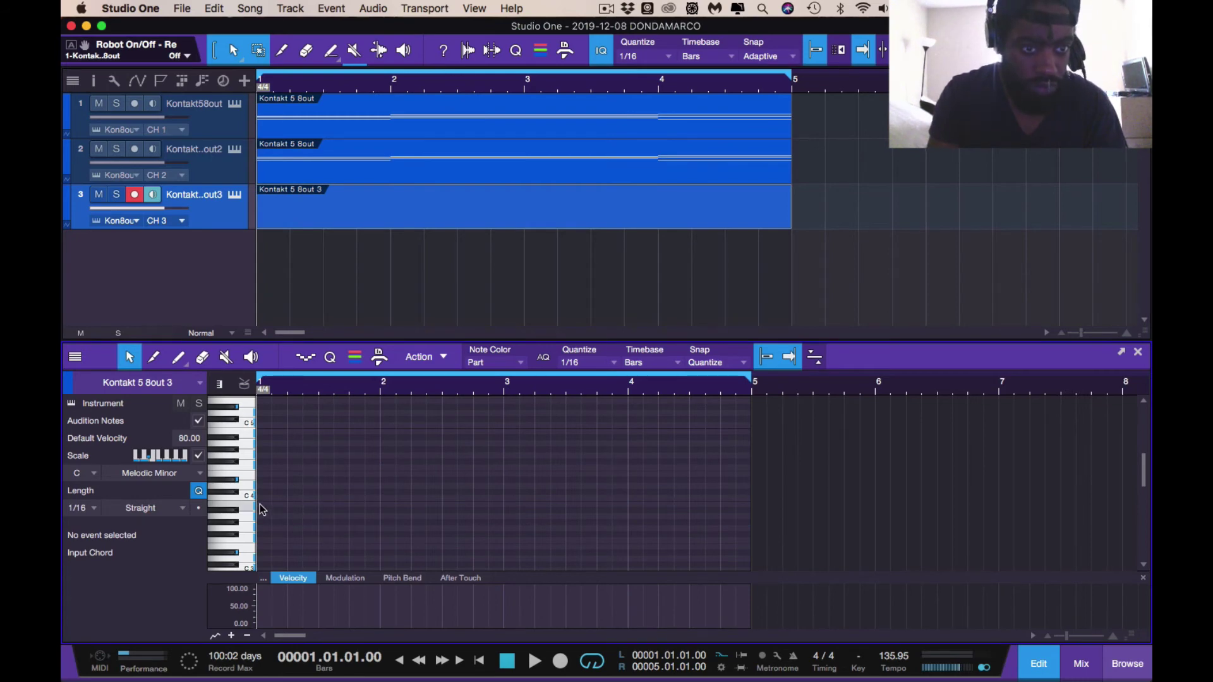
Audition track 3's sounds with the Qwerty Keyboard and enter a C3 note two sixteenths long at the start of bar 1
key("shift+q")
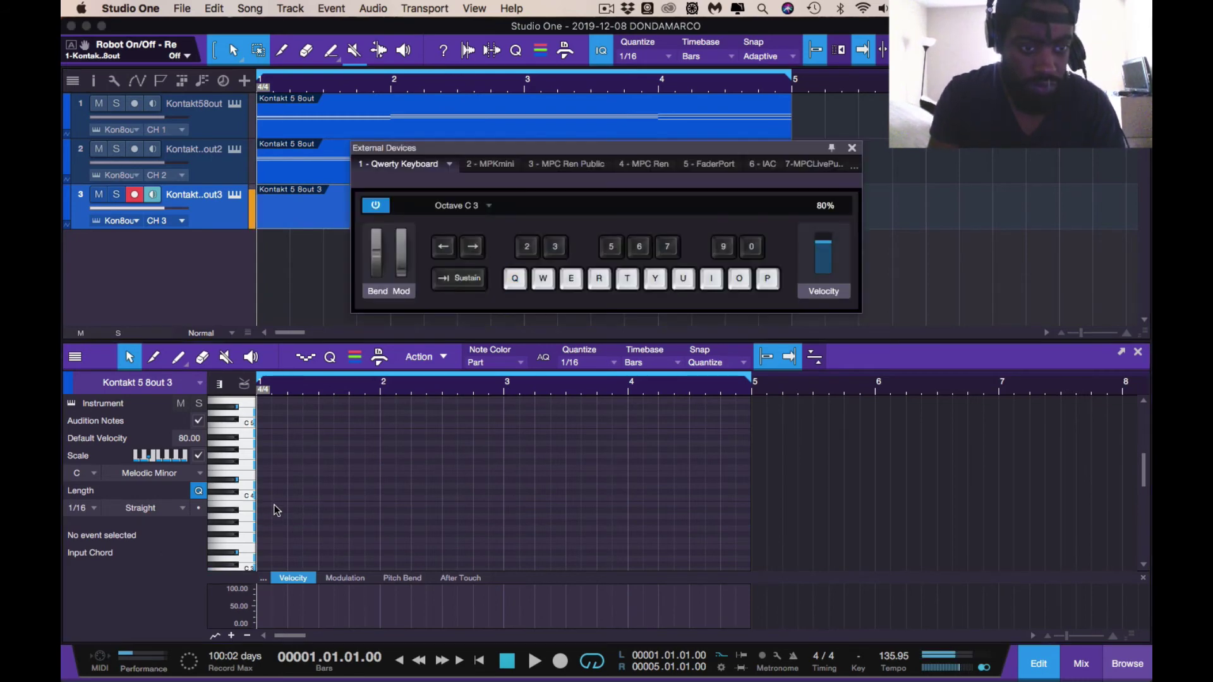
scroll(285, 520, "down", 3)
key("q")
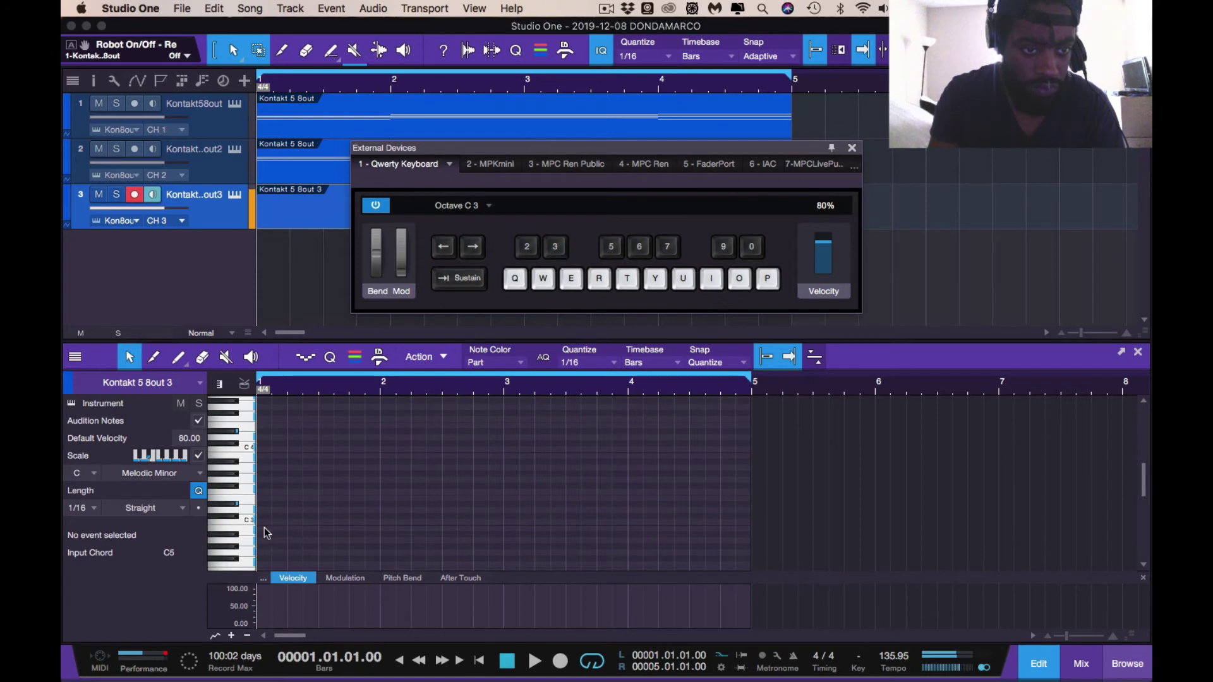
double_click(262, 522)
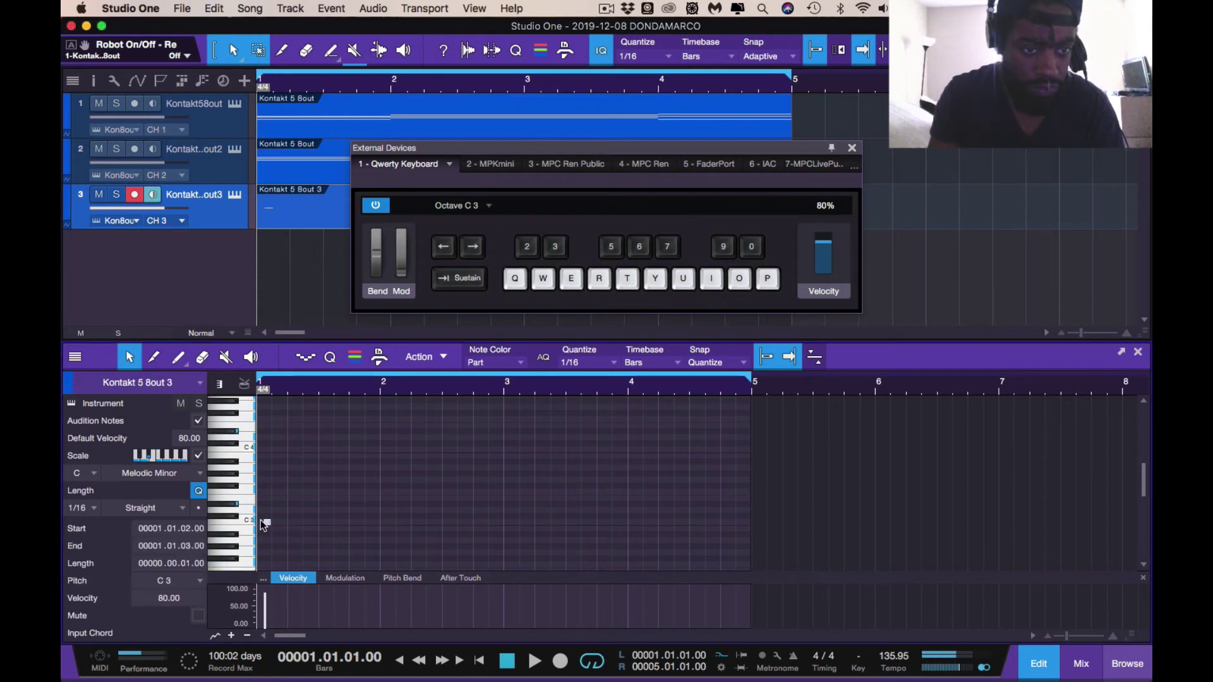
left_click_drag(265, 524, 258, 524)
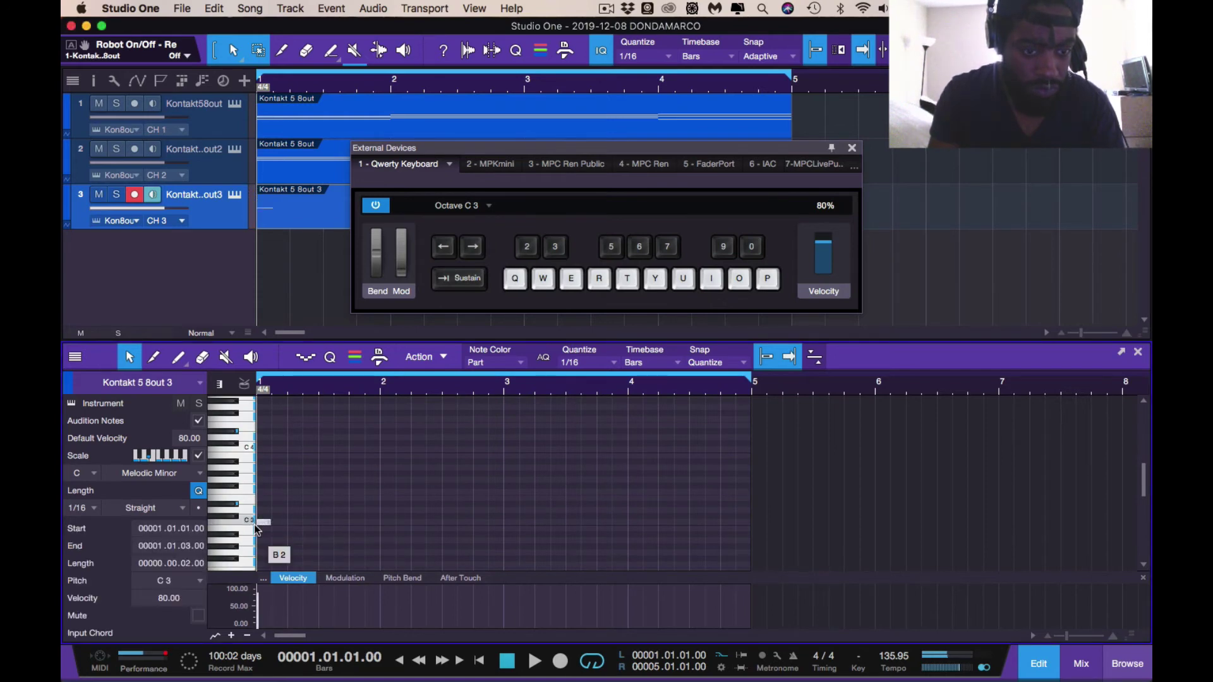
Add a one-beat D3 note on beat 3 of bar 1, and repeat the shortened part in bars 2 to 4
key("w")
key("w")
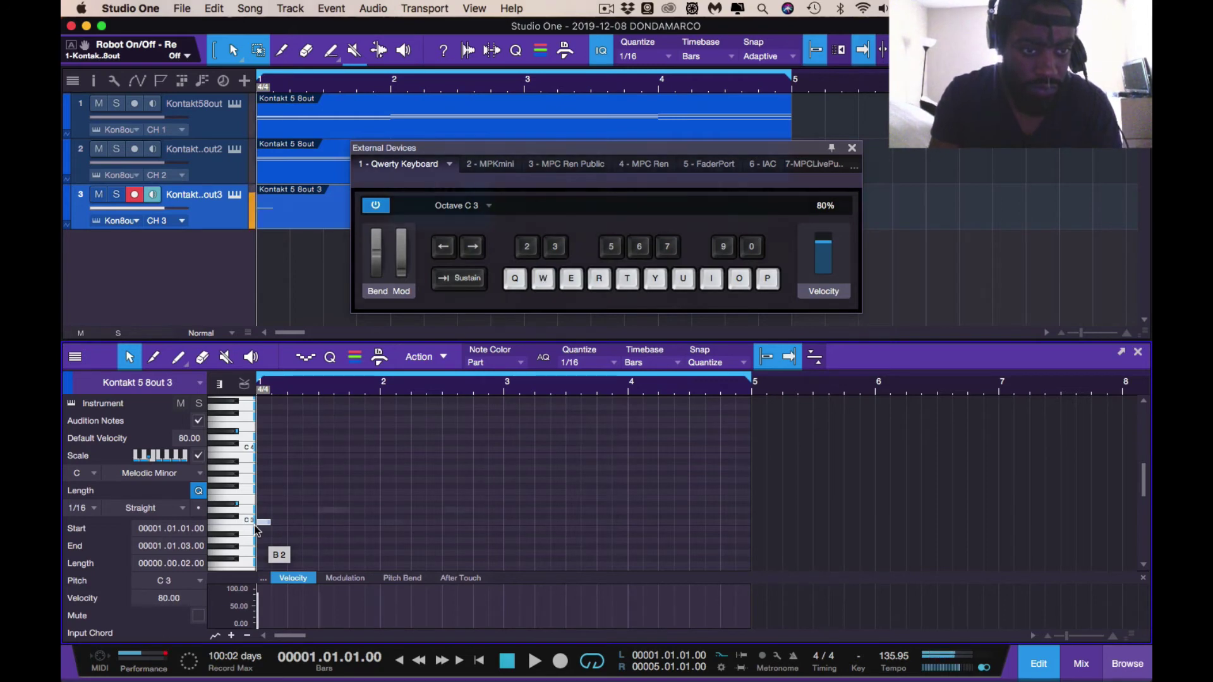
key("space")
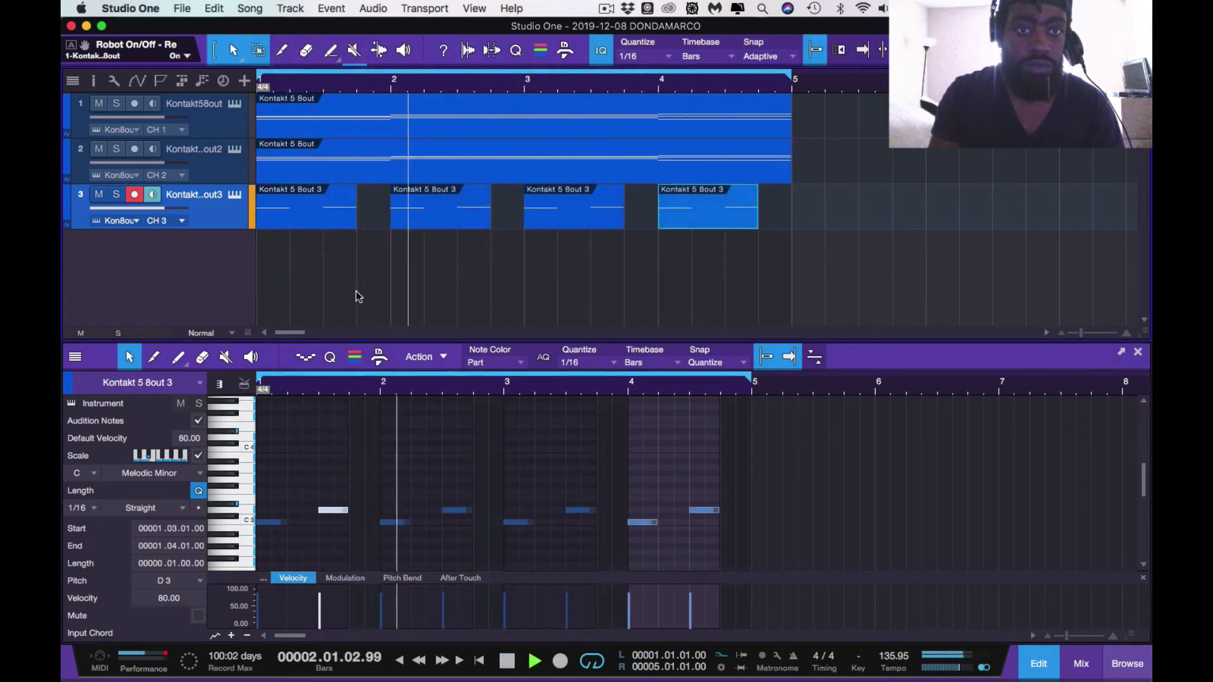
Stop playback, with the loop range set to the bar 4 part on track 3 and looping turned off
key("p")
key("space")
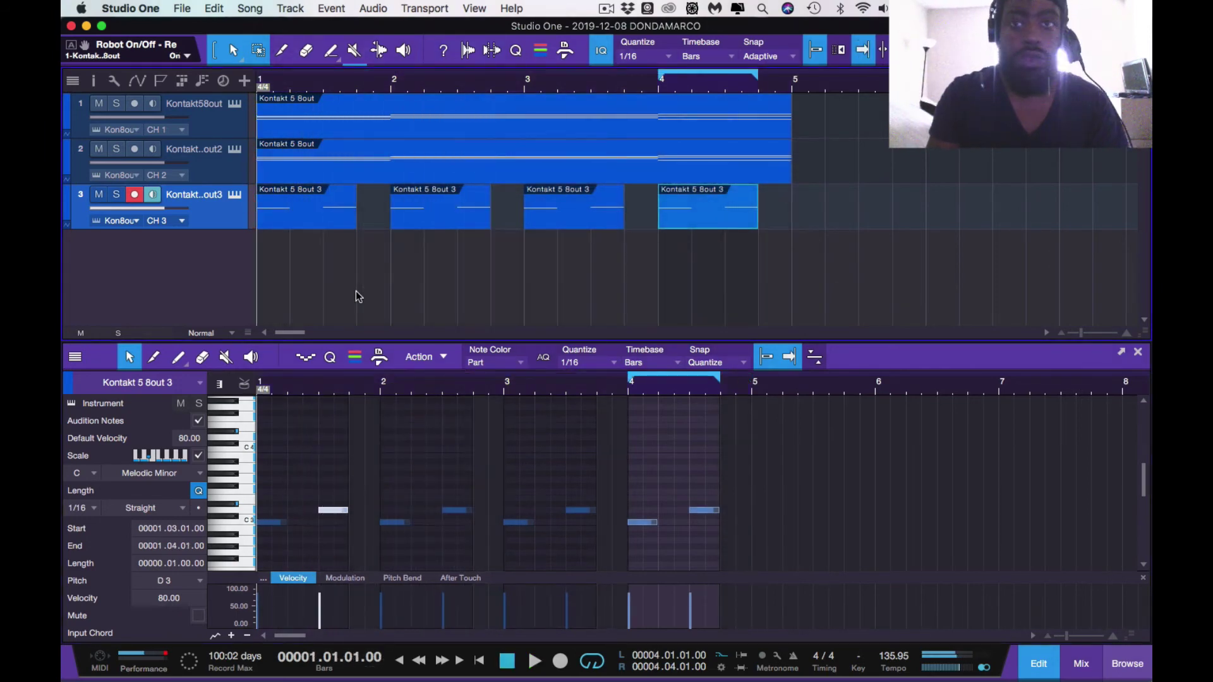
key("KP_Divide")
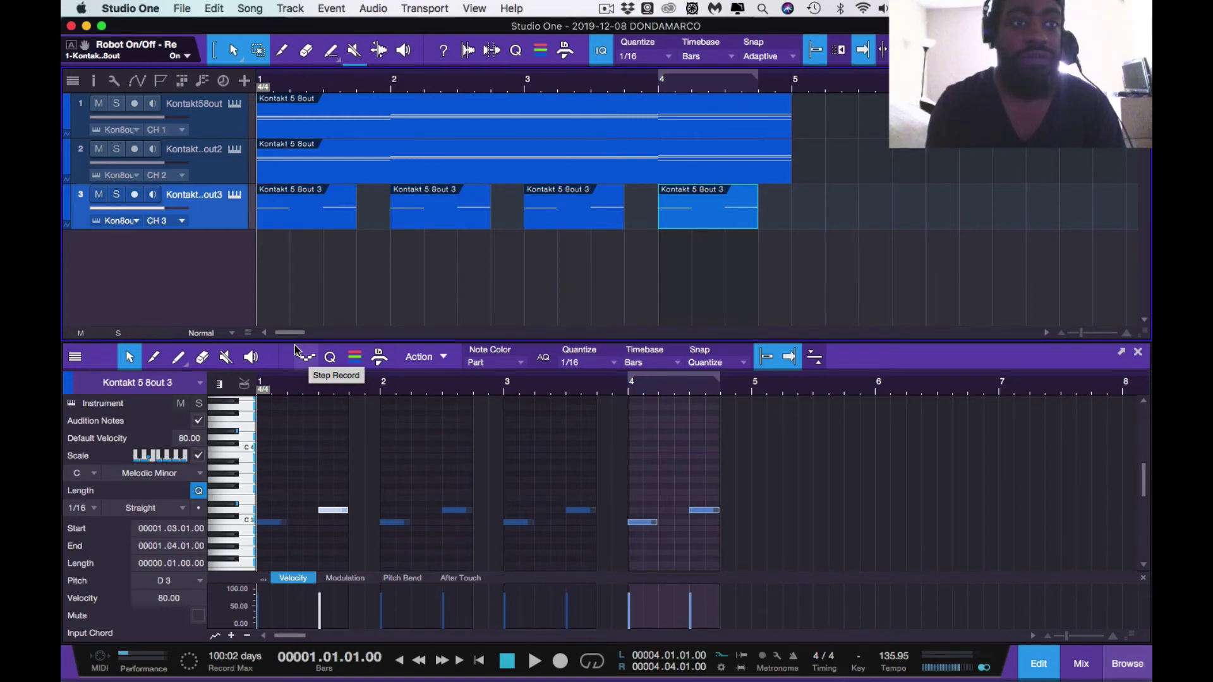
Set up 3 Kontakt outputs with 2 channels each, st.1 to st.3, routed to 1|2, 3|4 and 5|6
left_click(234, 104)
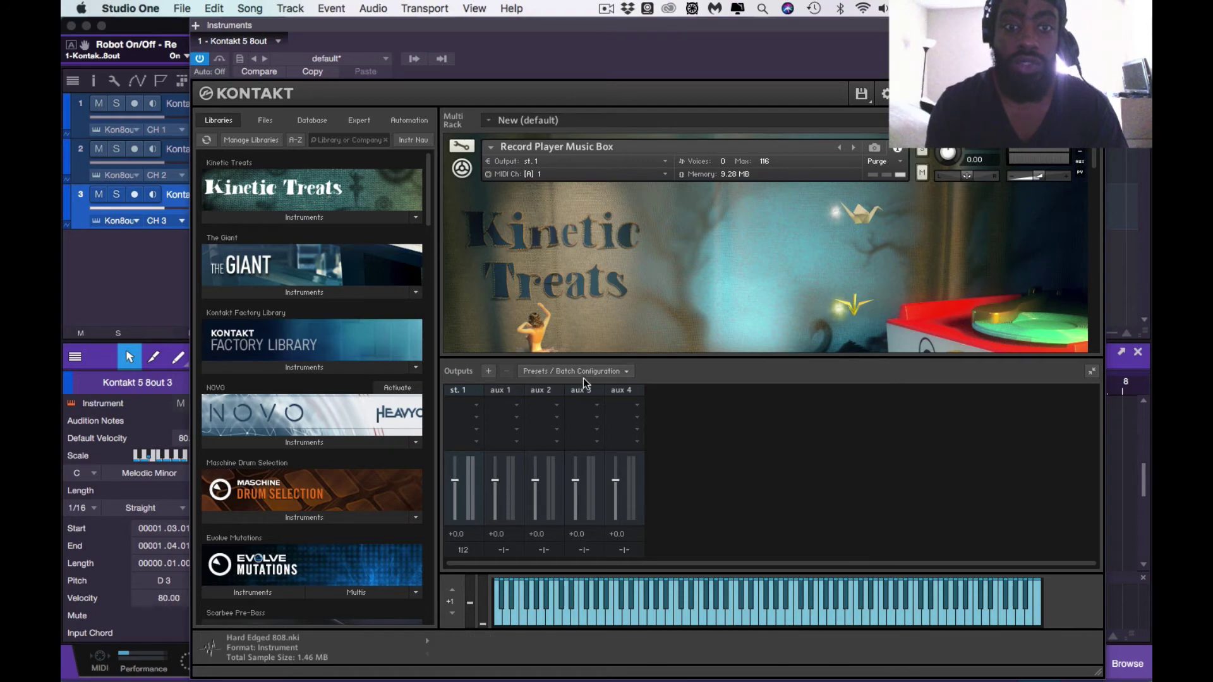
left_click(490, 372)
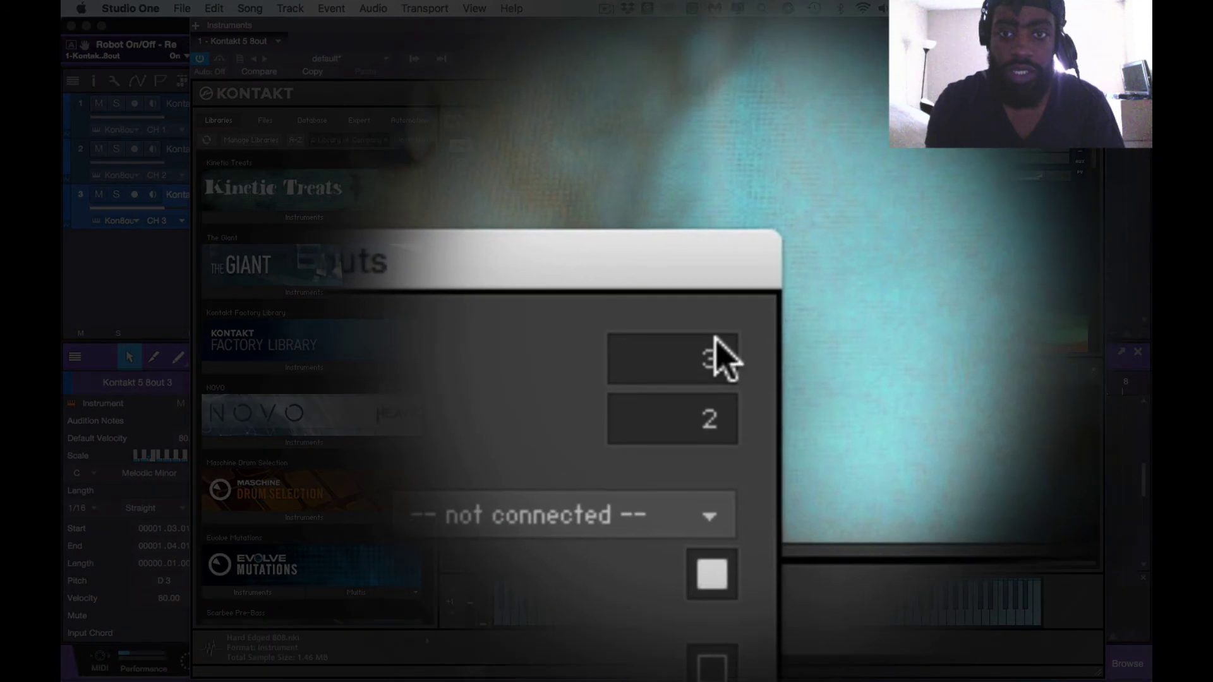
type("3")
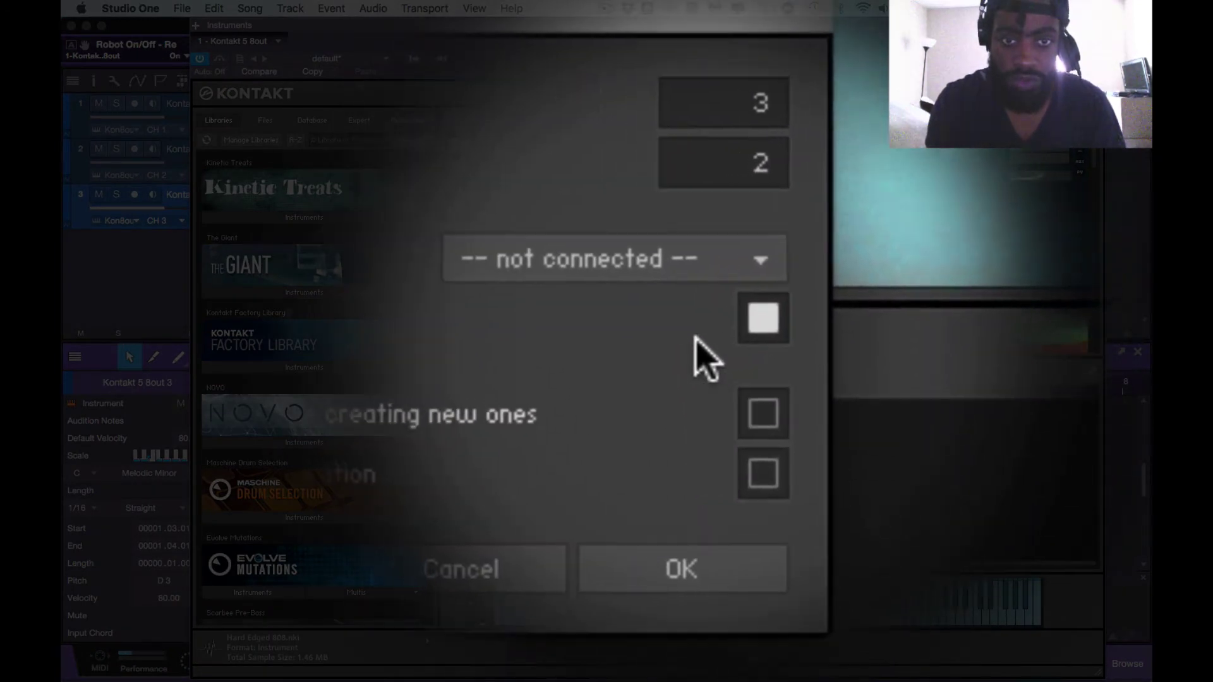
left_click(755, 260)
left_click(703, 256)
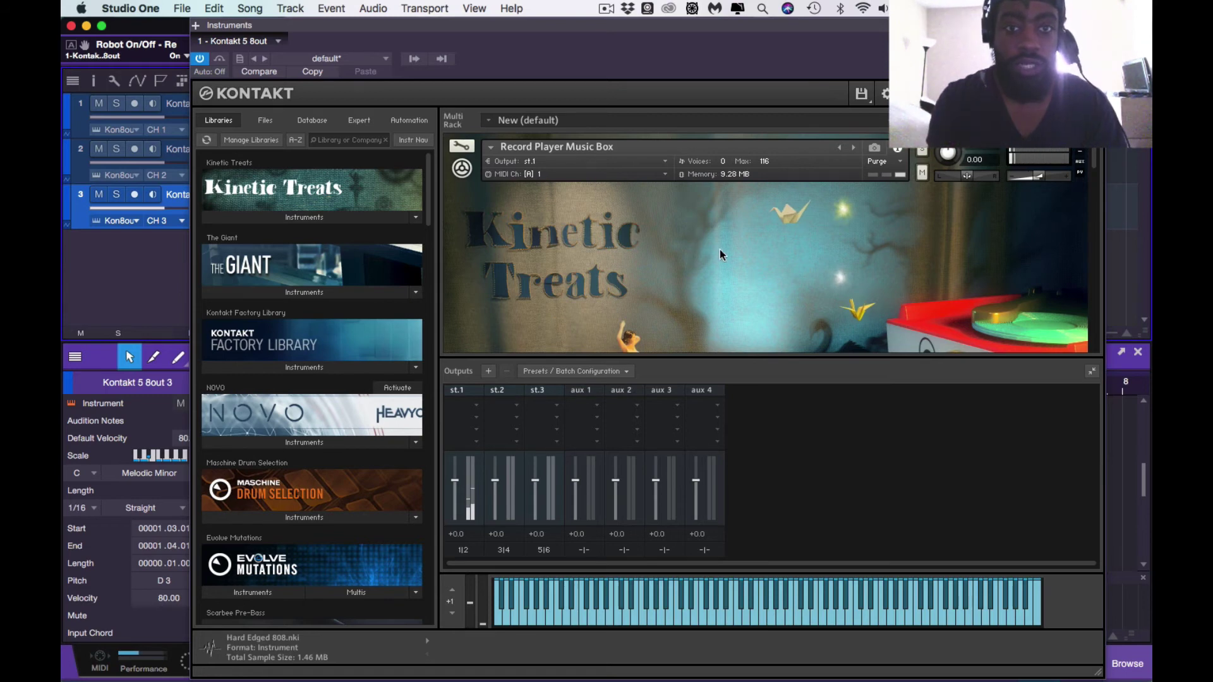
Route the Alicias Keys instrument to output st.2 [2 ch. routed 3|4]
scroll(719, 248, "down", 8)
scroll(719, 247, "down", 3)
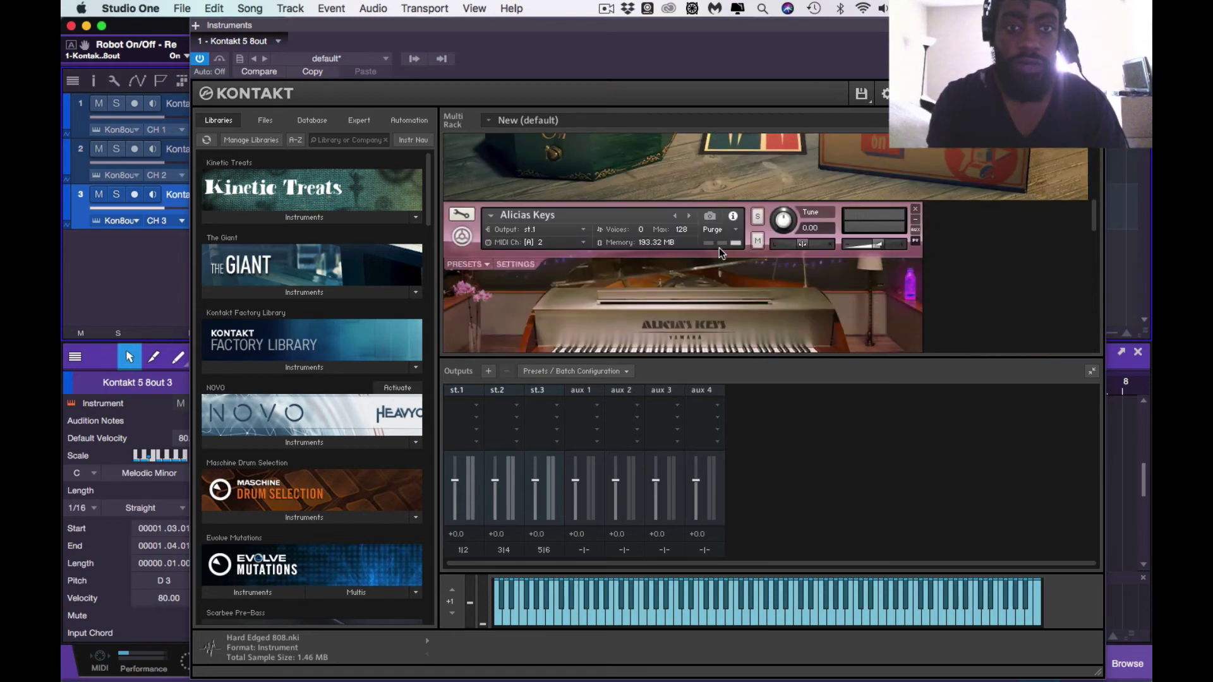
left_click(584, 229)
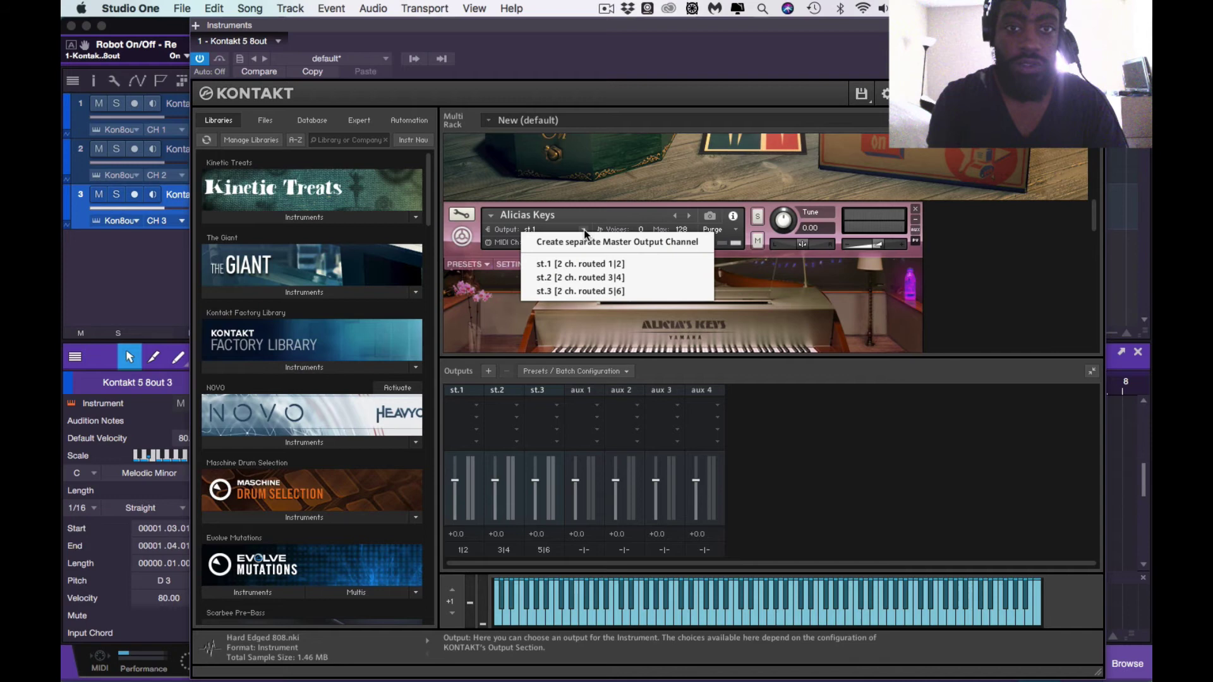
left_click(594, 278)
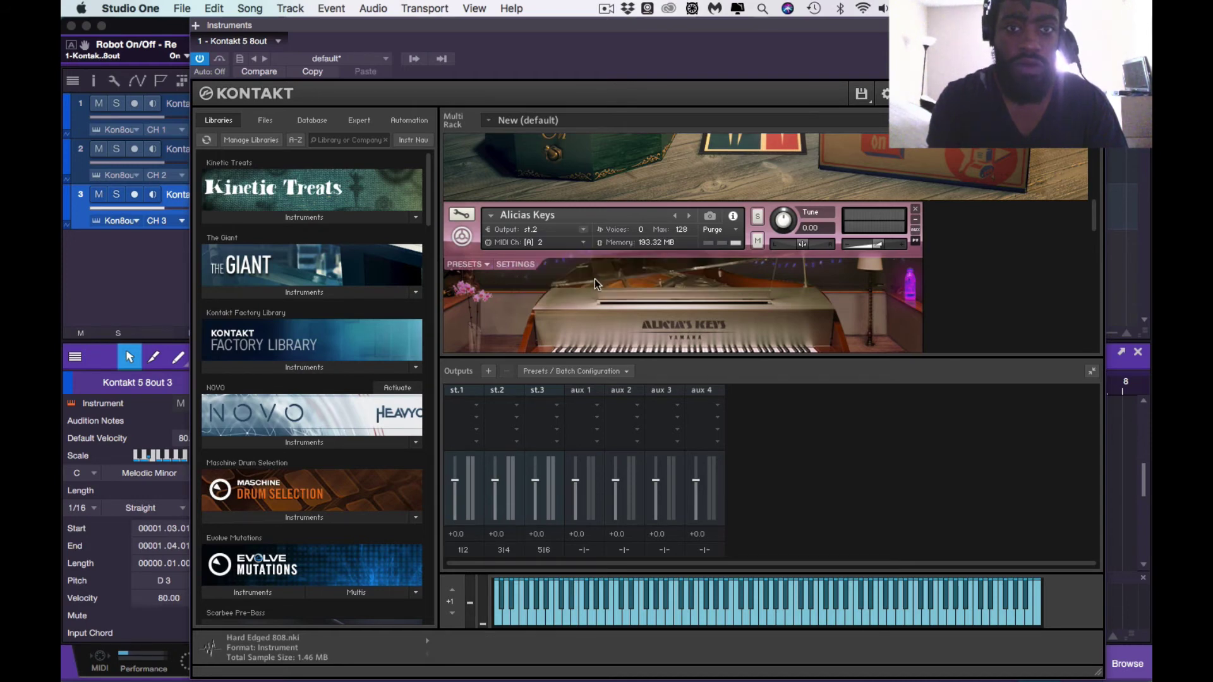
Route the AR Modern Sparkle Kit Full instrument to output st.3 [2 ch. routed 5|6] and close the Kontakt window
scroll(606, 292, "down", 2)
scroll(606, 291, "down", 8)
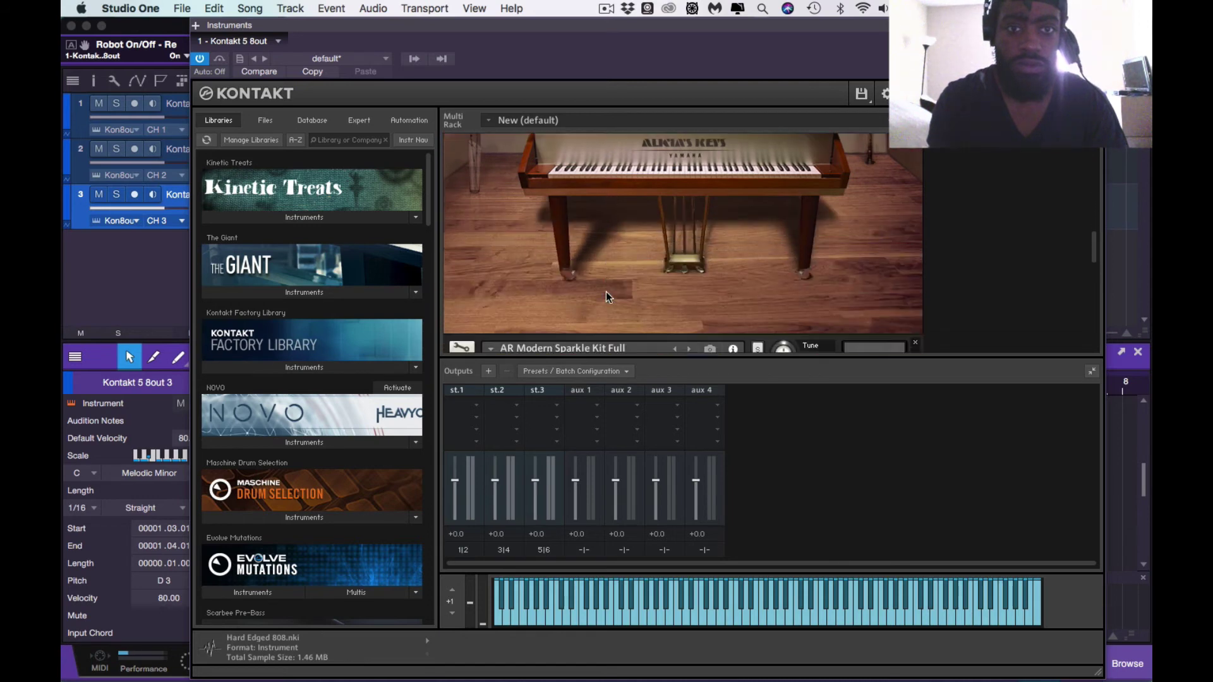
left_click(583, 263)
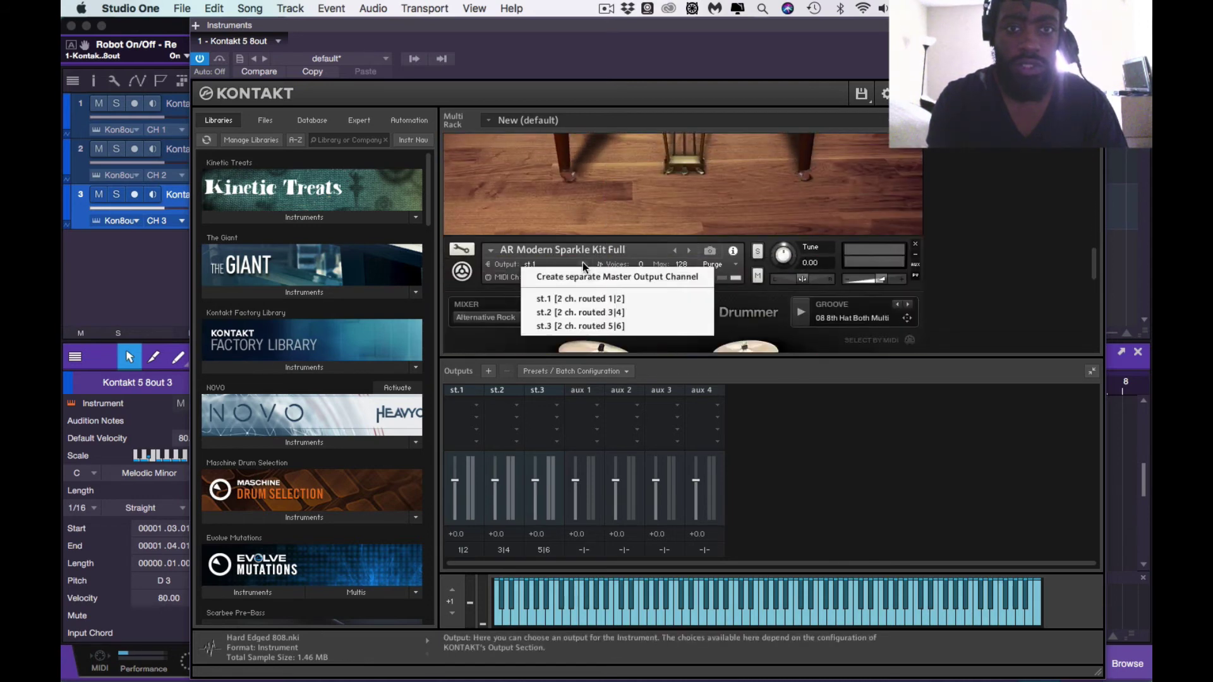
left_click(587, 326)
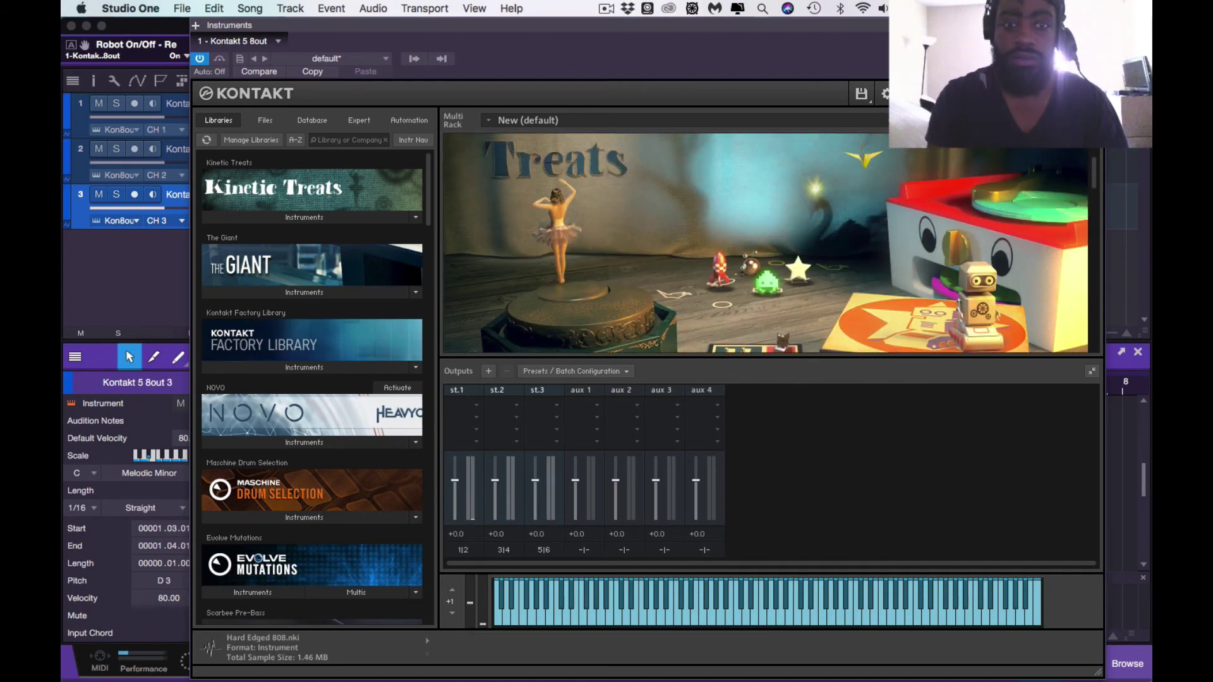
key("super+w")
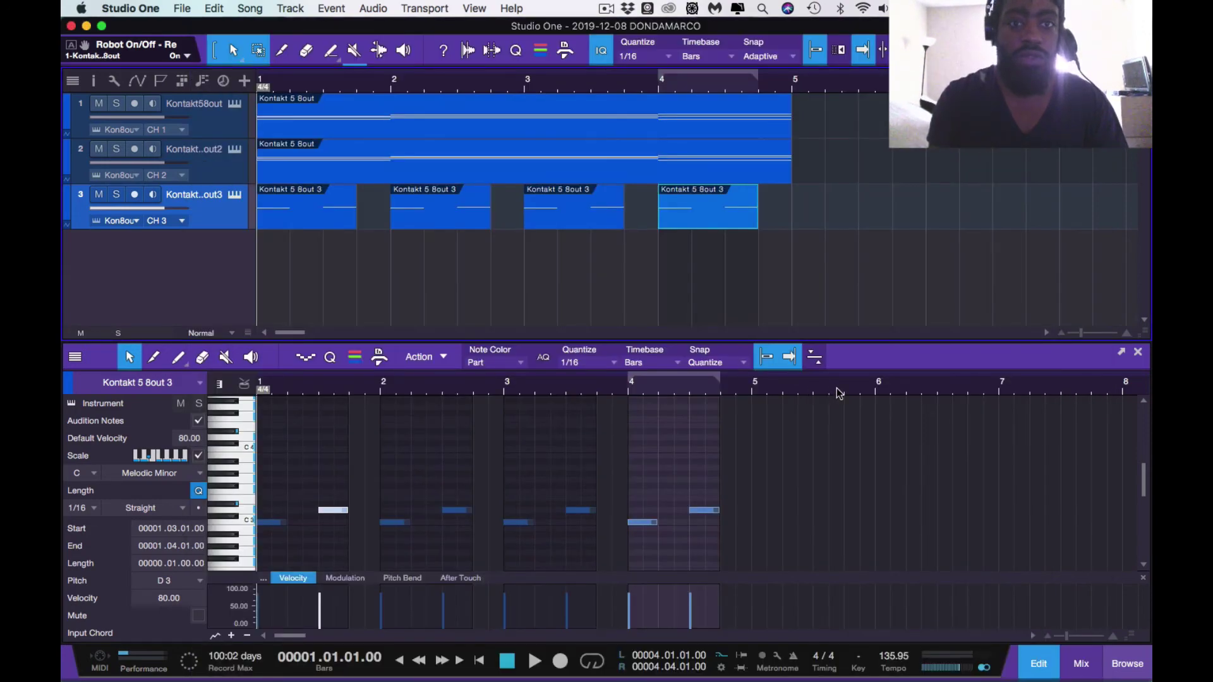
Activate the Kontakt 5 8out outputs Kt. aux 1, Kt. aux 2 and Kt. aux 3 in the mixer's instrument list
left_click(1081, 672)
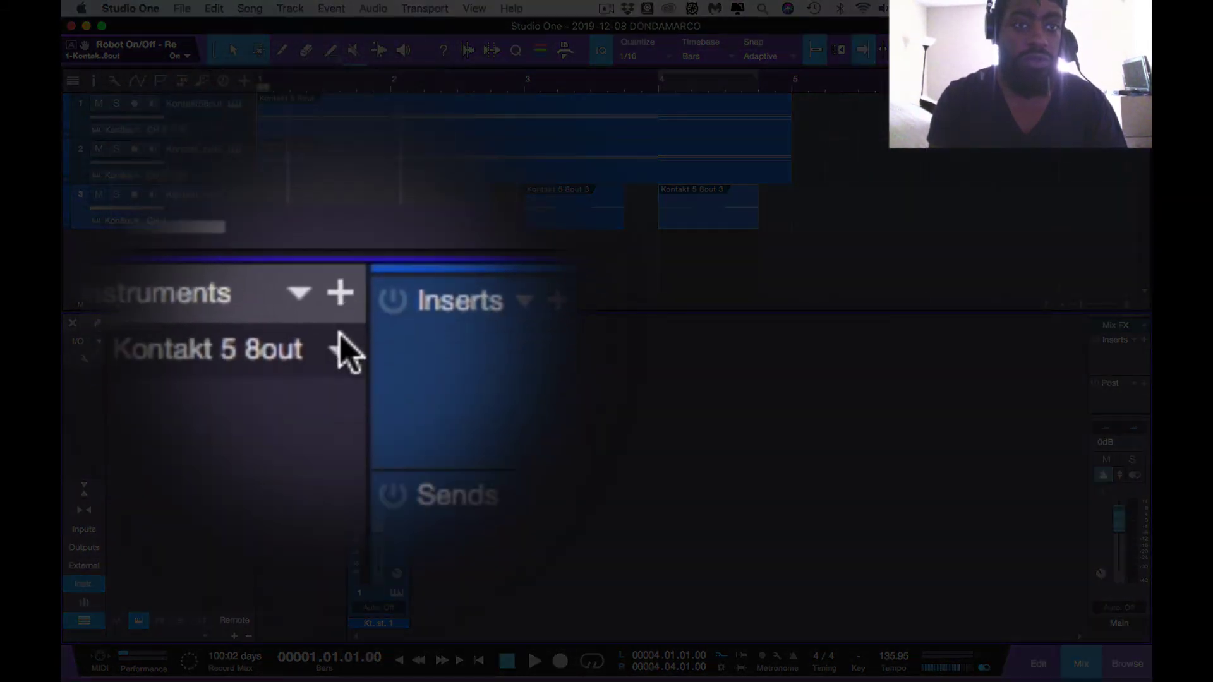
left_click(339, 340)
left_click(346, 388)
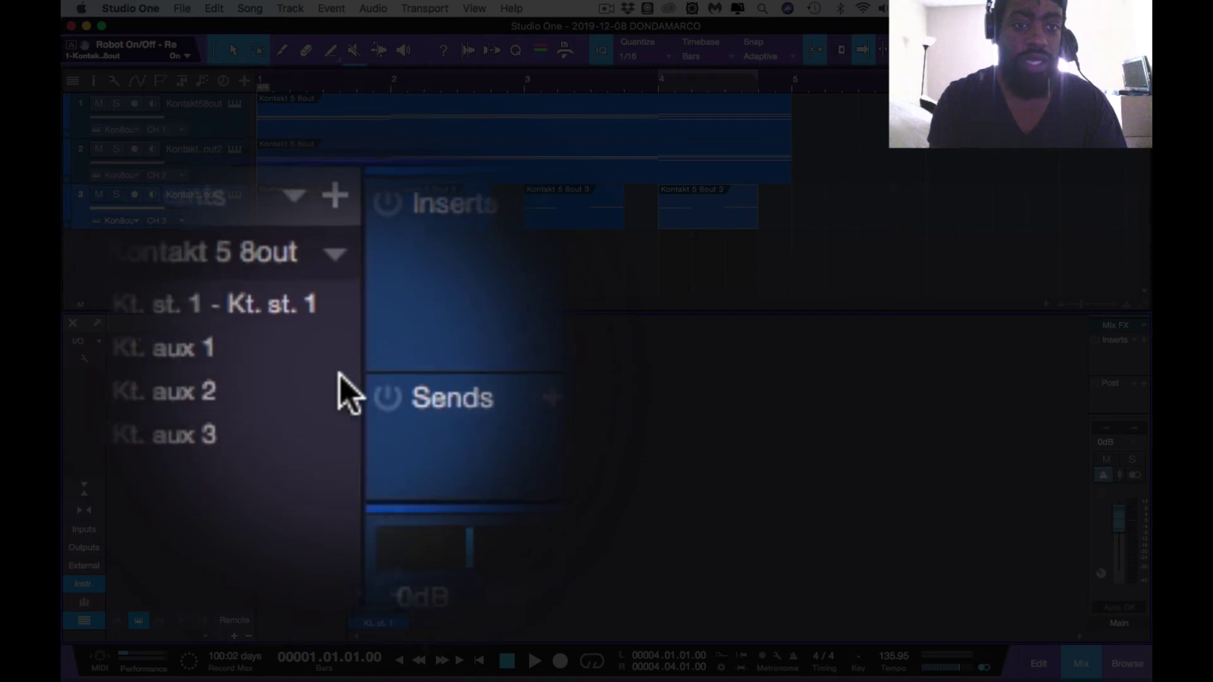
left_click(336, 369)
left_click(338, 383)
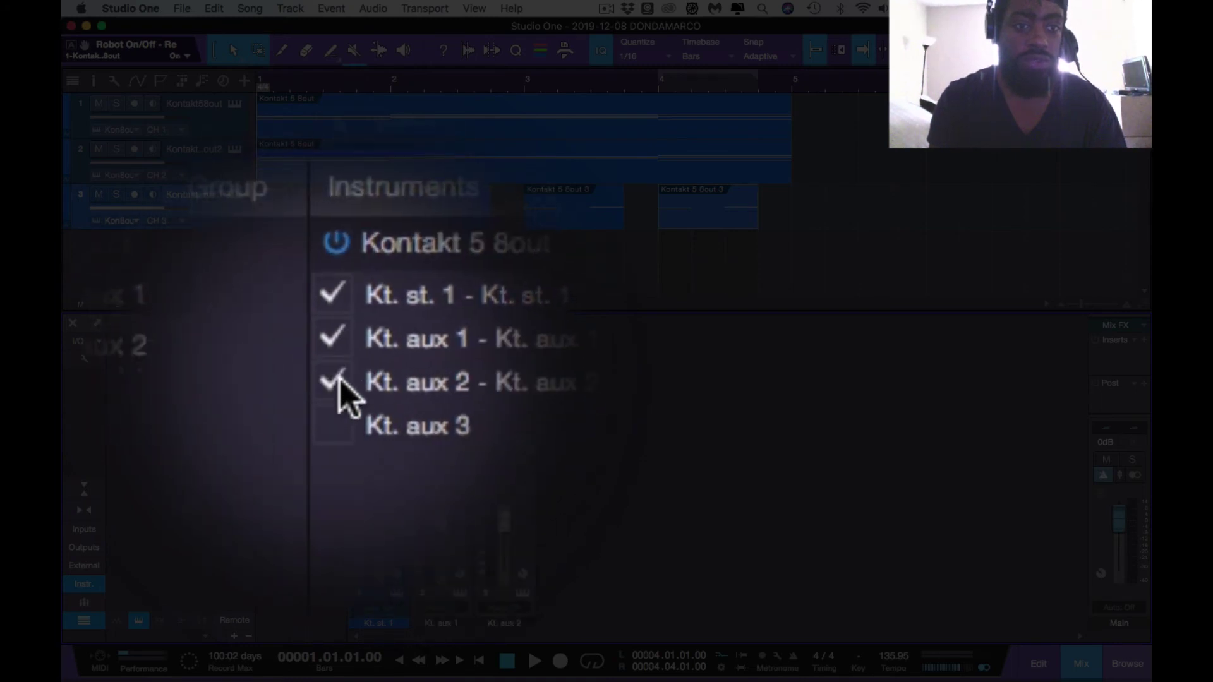
left_click(340, 393)
Play the song while reducing the active Kontakt outputs to Kt. st. 1 and Kt. aux 1, and stop playback
key("space")
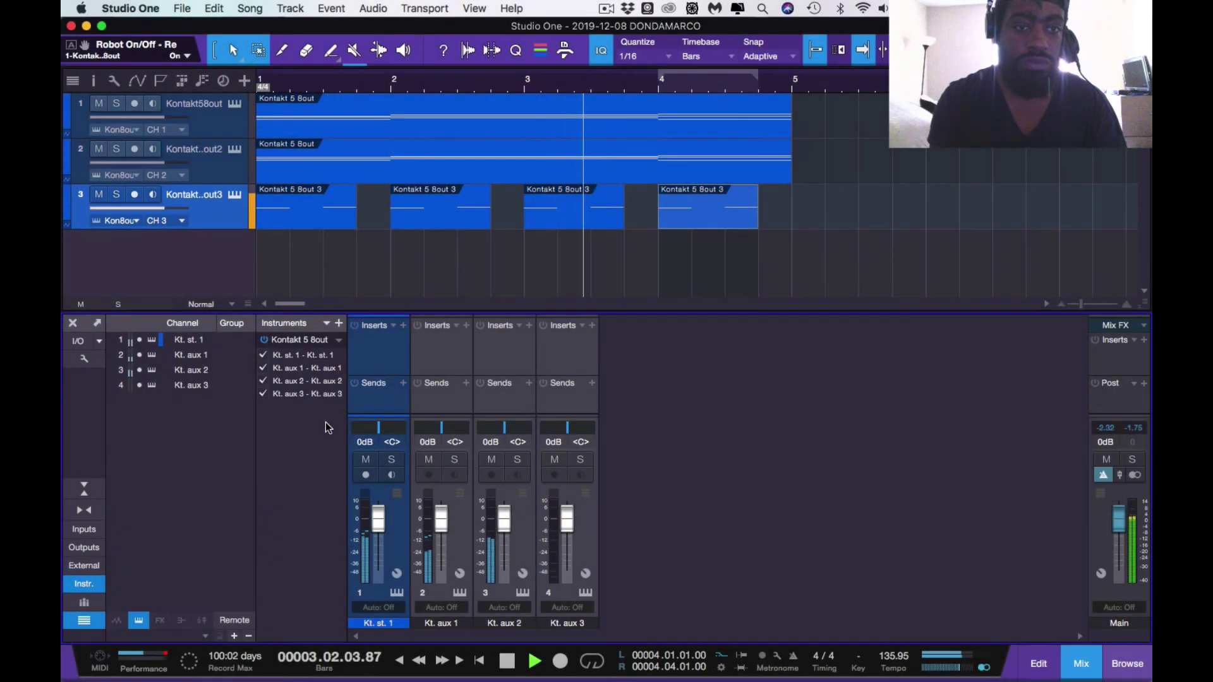
left_click(264, 369)
left_click(264, 381)
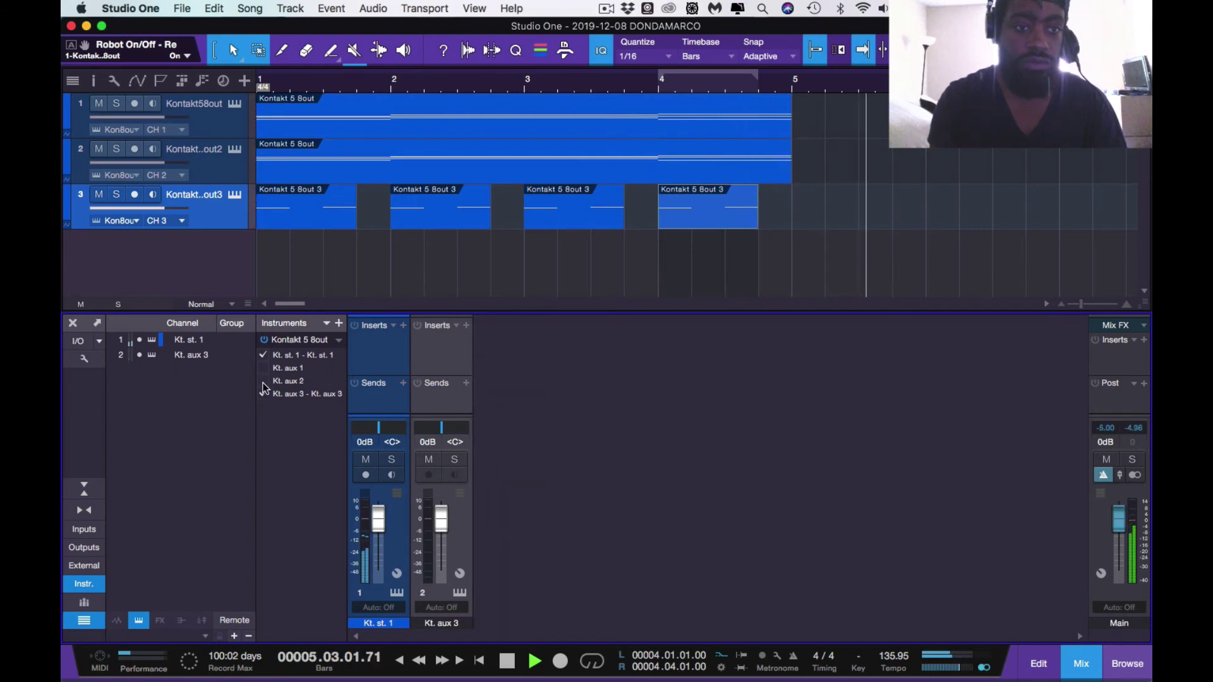
left_click(263, 393)
left_click(263, 368)
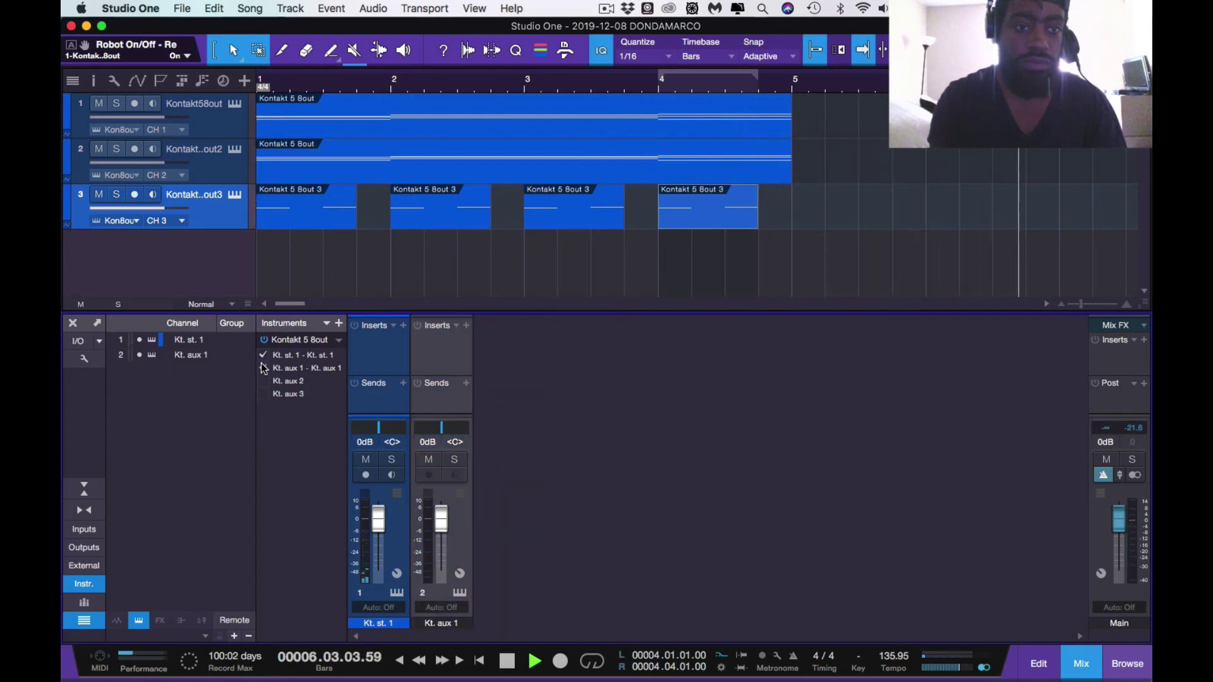
key("space")
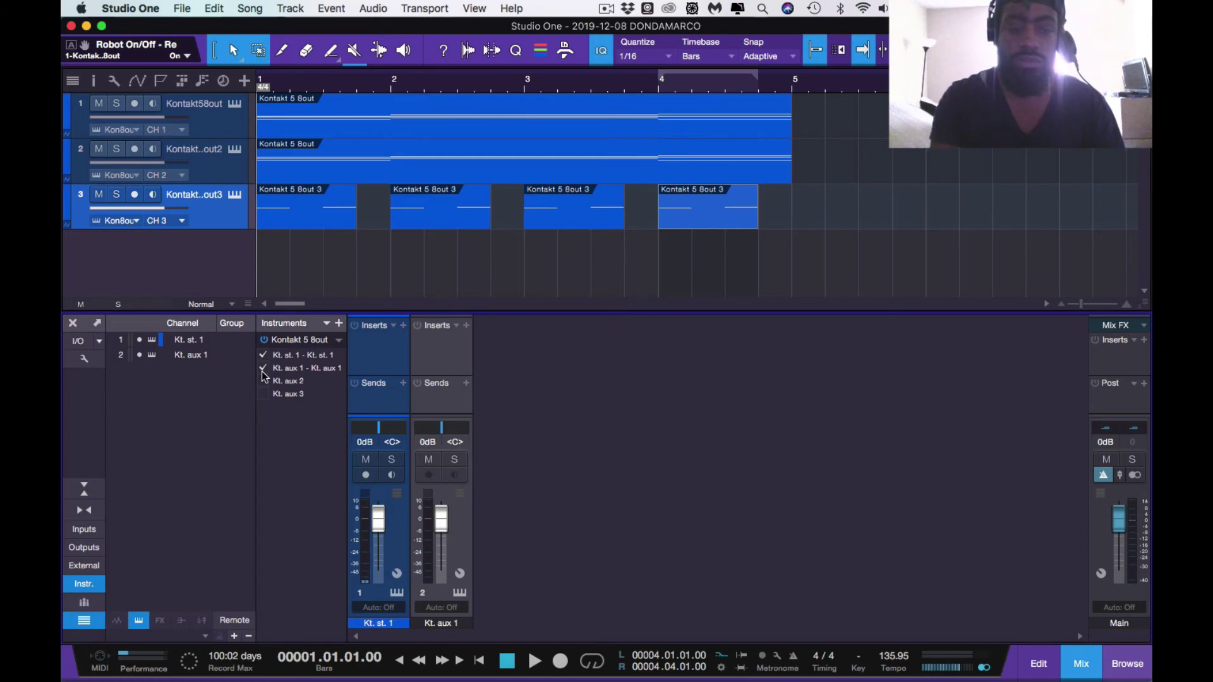
Set the loop range across all parts on the three tracks, from bar 1 to bar 5, and start looped playback
key("super+a")
key("p")
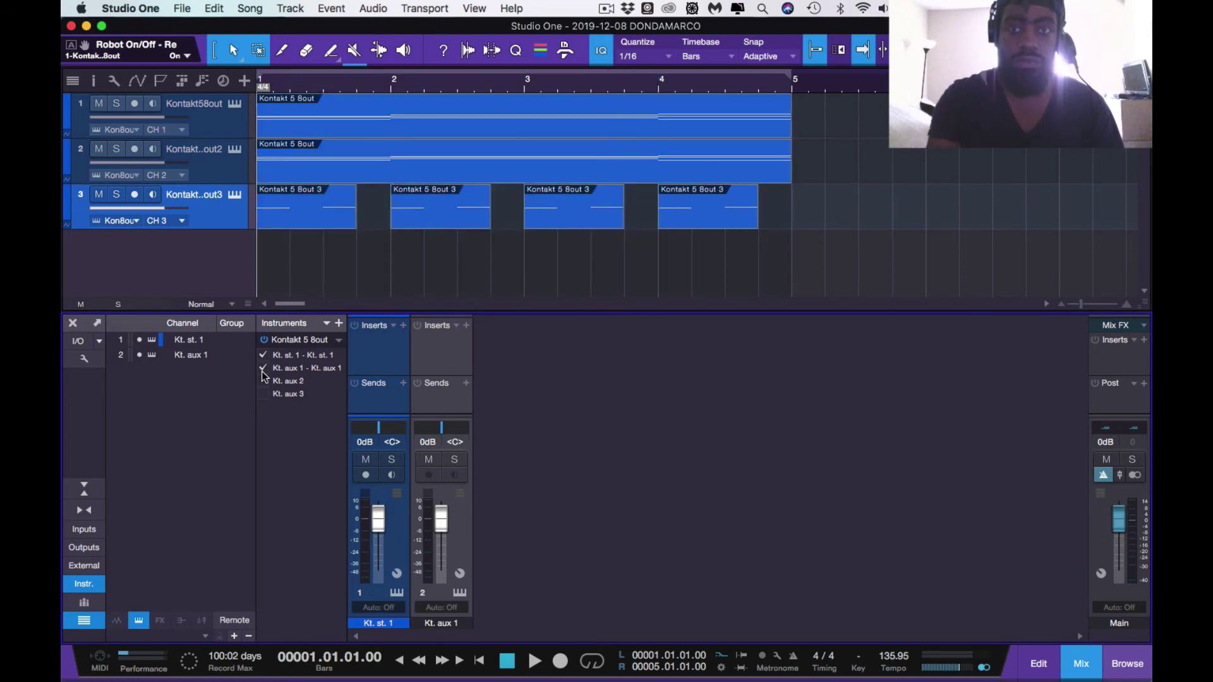
key("space")
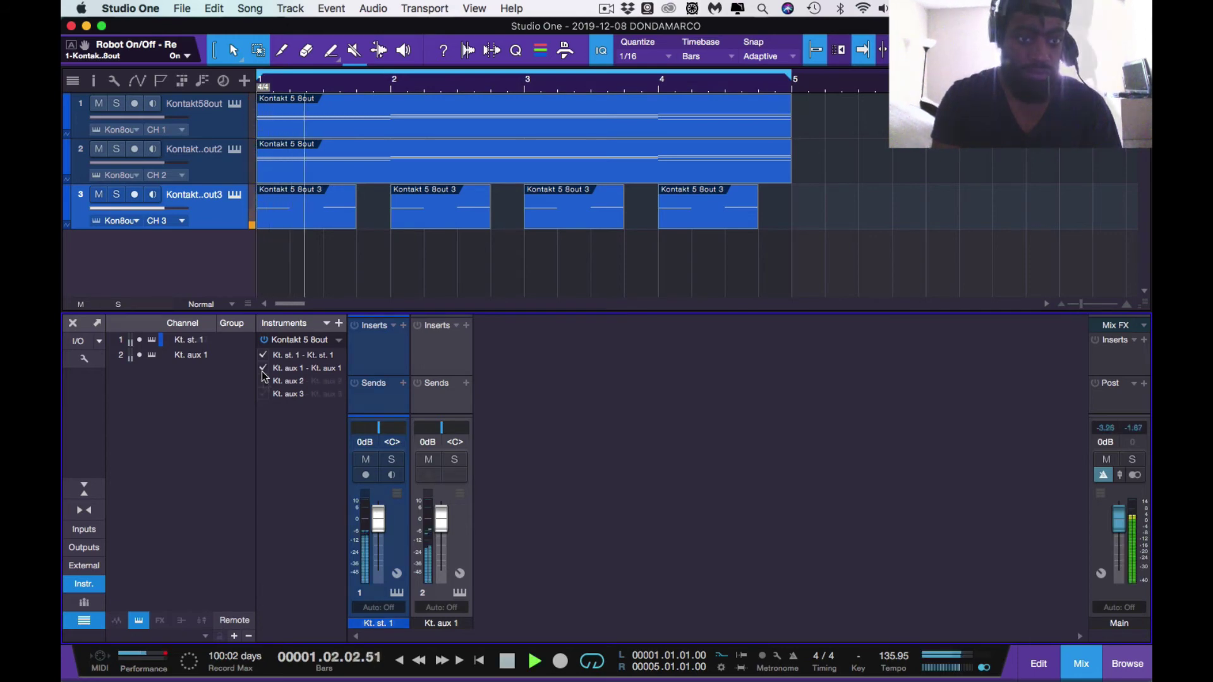
Test the Kontakt outputs during playback, keep only Kt. st. 1, Kt. aux 1 and Kt. aux 2 active, and stop playback
left_click(263, 355)
left_click(263, 394)
left_click(264, 381)
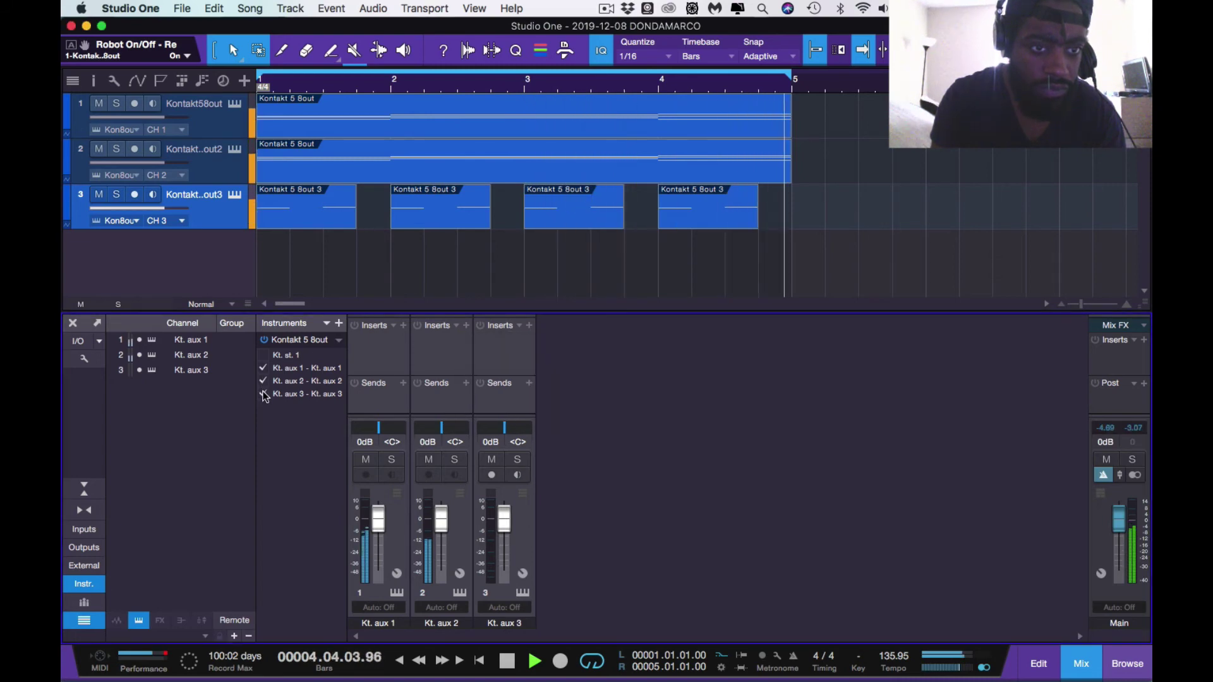
left_click(263, 394)
left_click(263, 395)
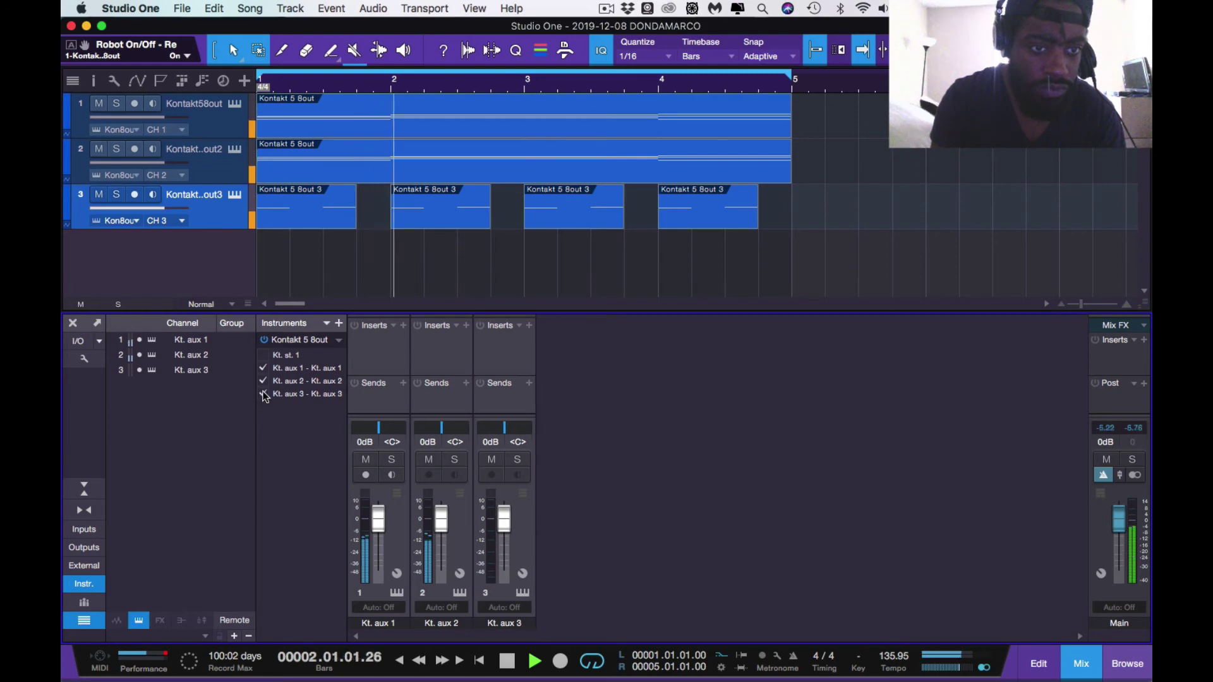
left_click(264, 356)
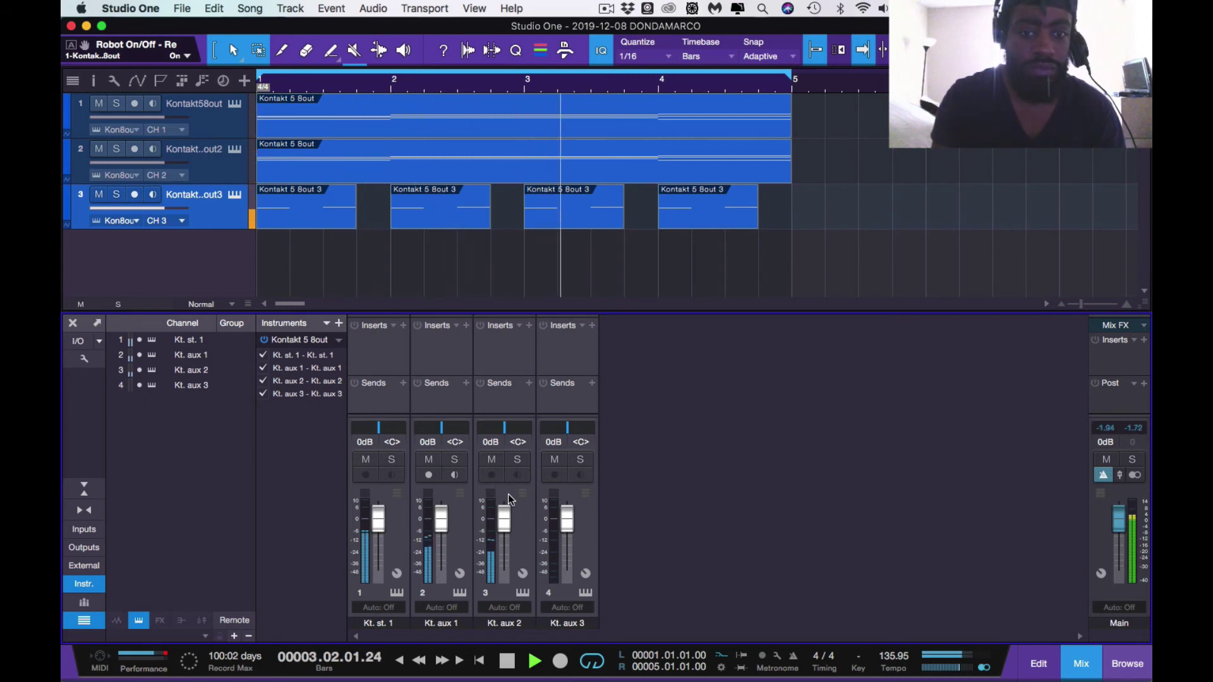
left_click(262, 393)
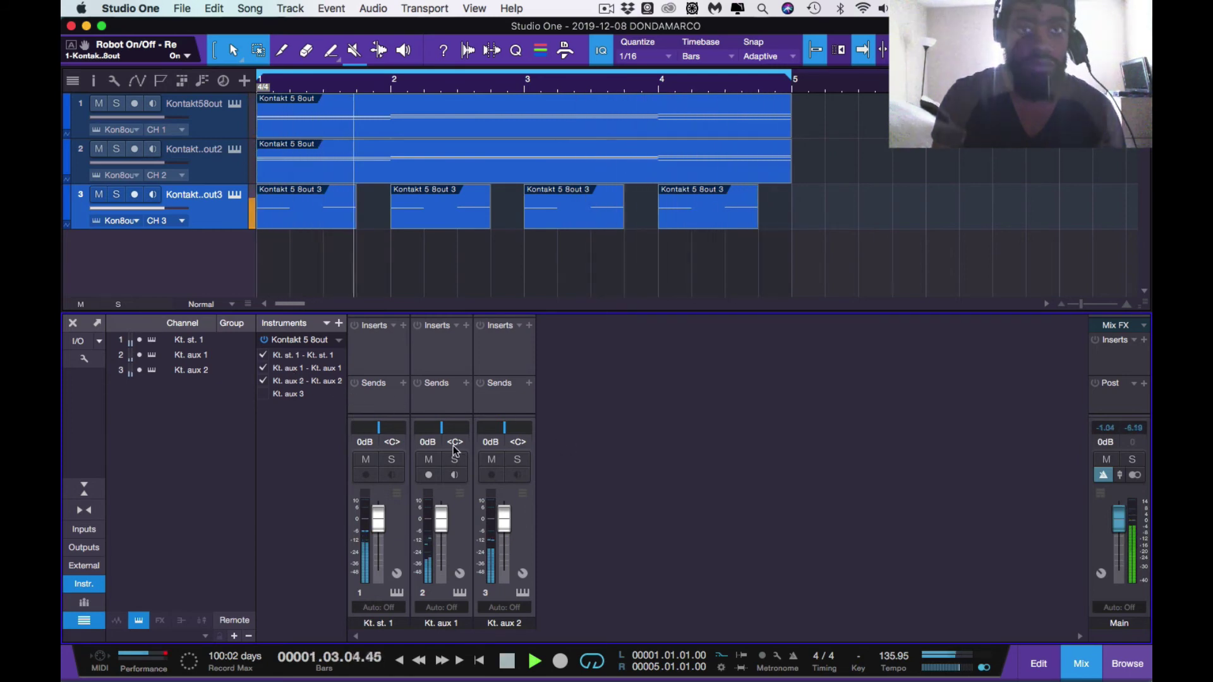
key("space")
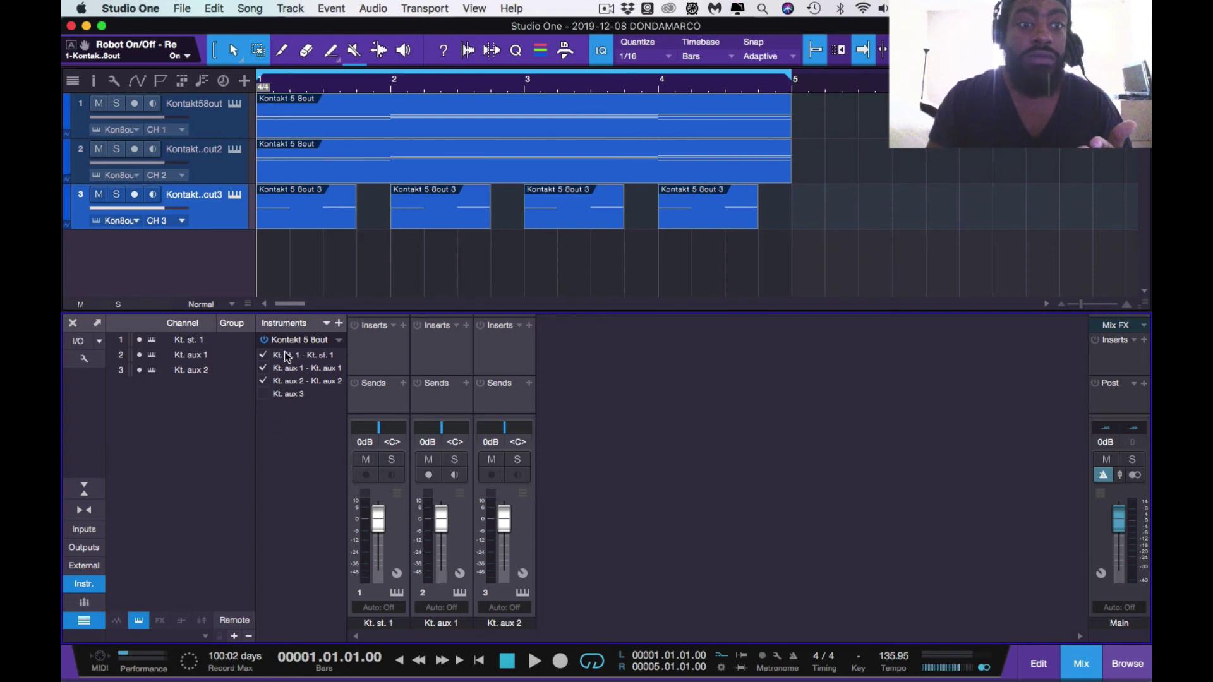
Review each Kontakt instrument's output and MIDI channel assignment, and look at the options for creating new outputs without adding any
left_click(235, 195)
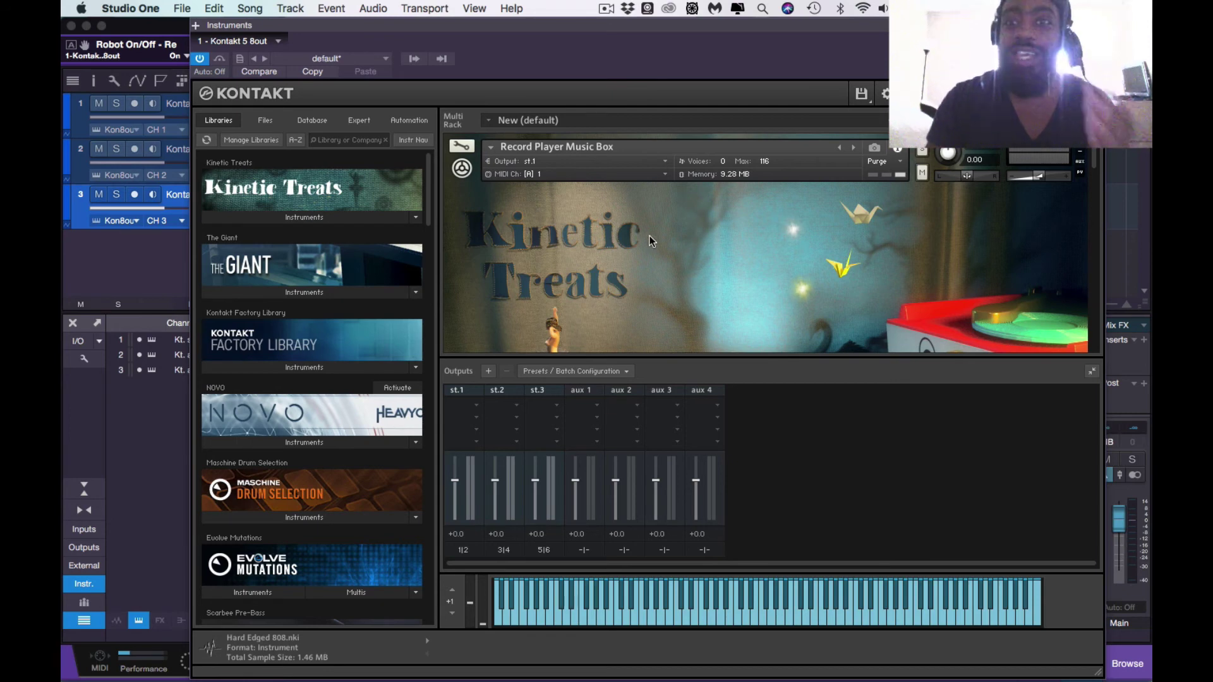
scroll(613, 215, "down", 2)
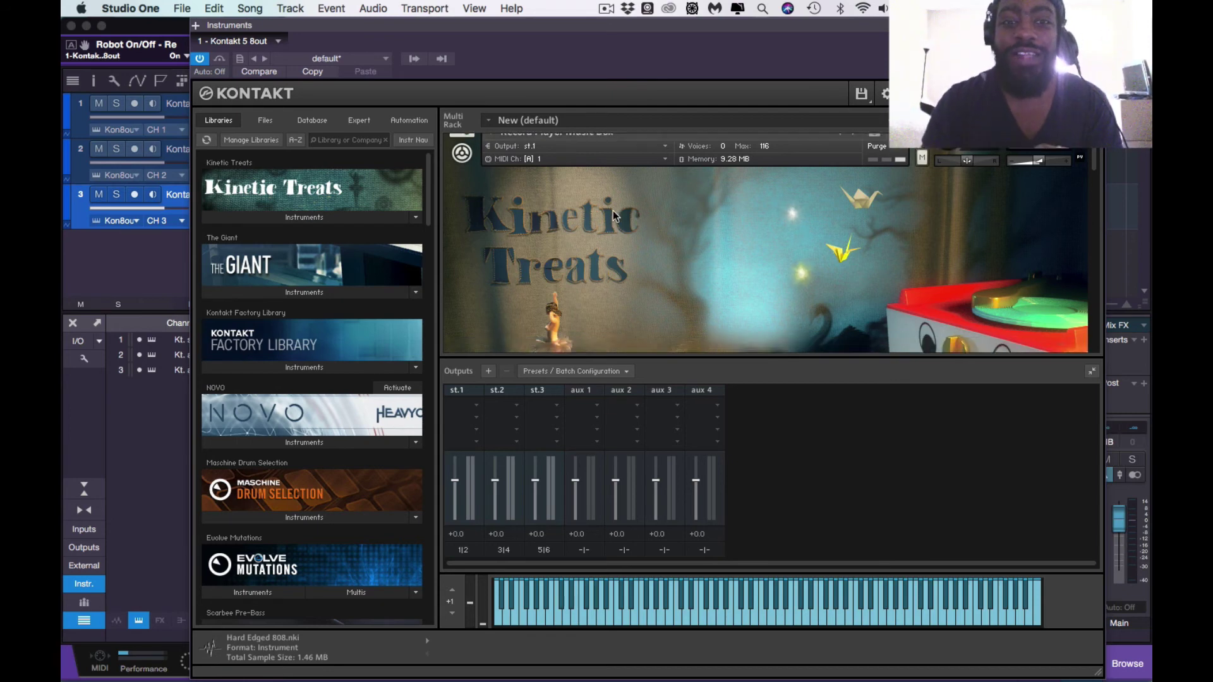
scroll(612, 214, "up", 2)
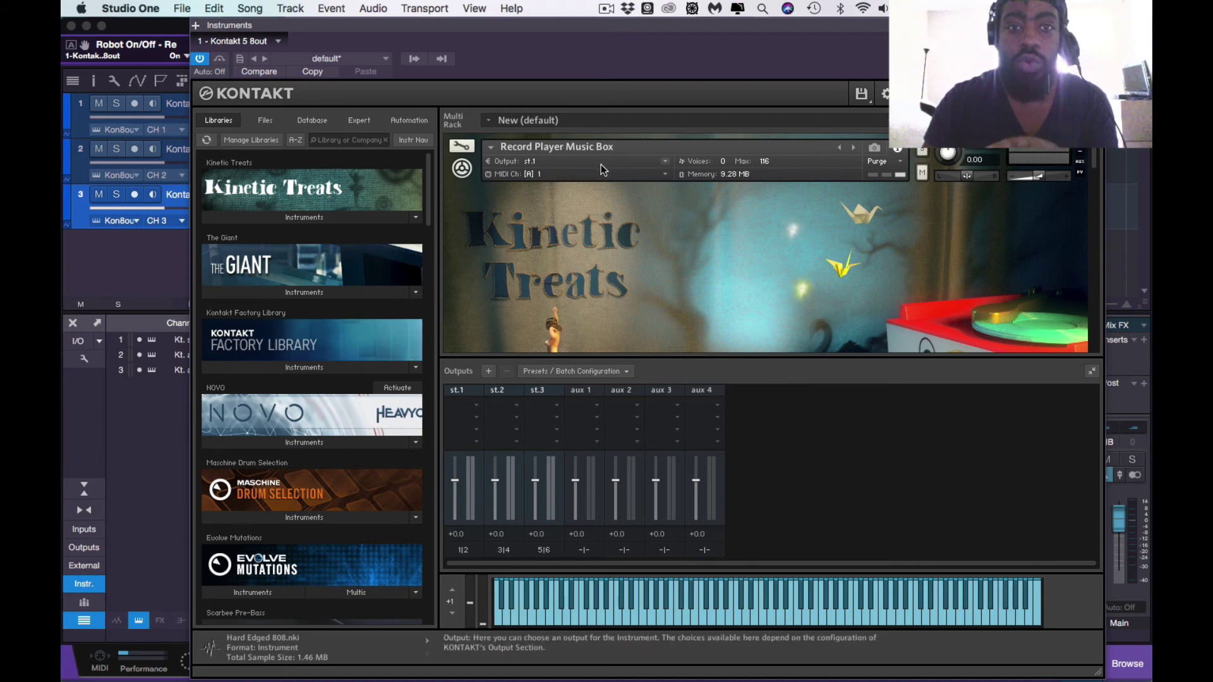
scroll(614, 273, "down", 2)
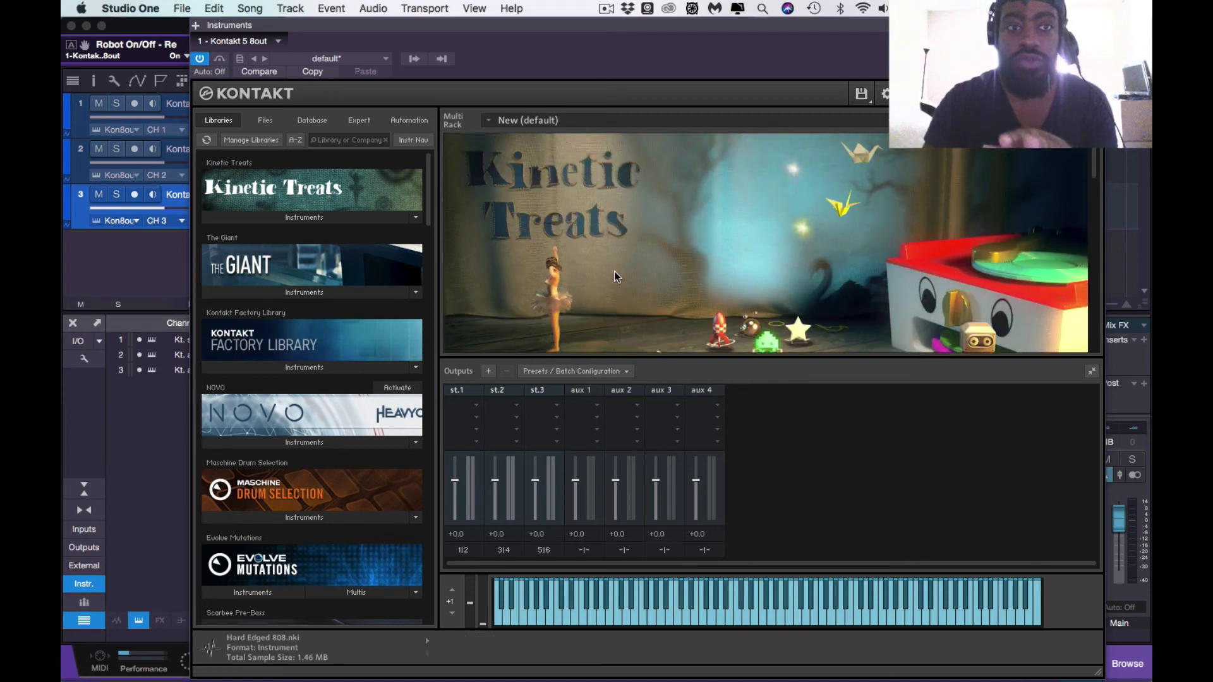
scroll(614, 271, "down", 3)
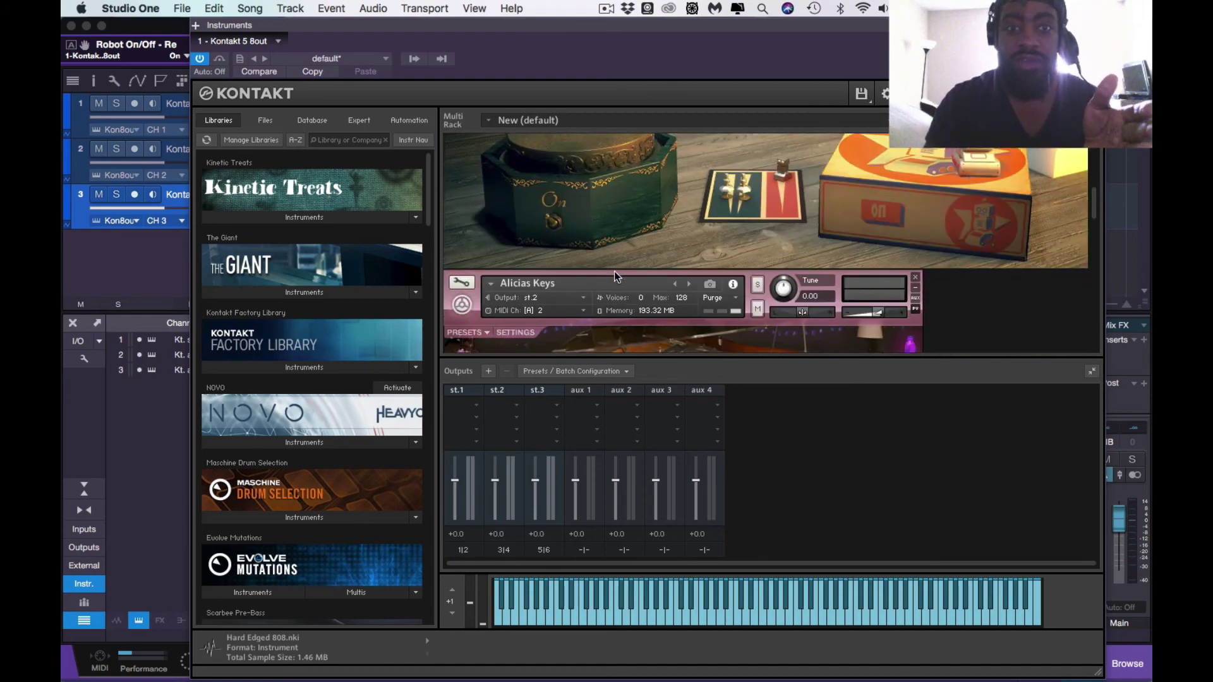
scroll(617, 276, "down", 2)
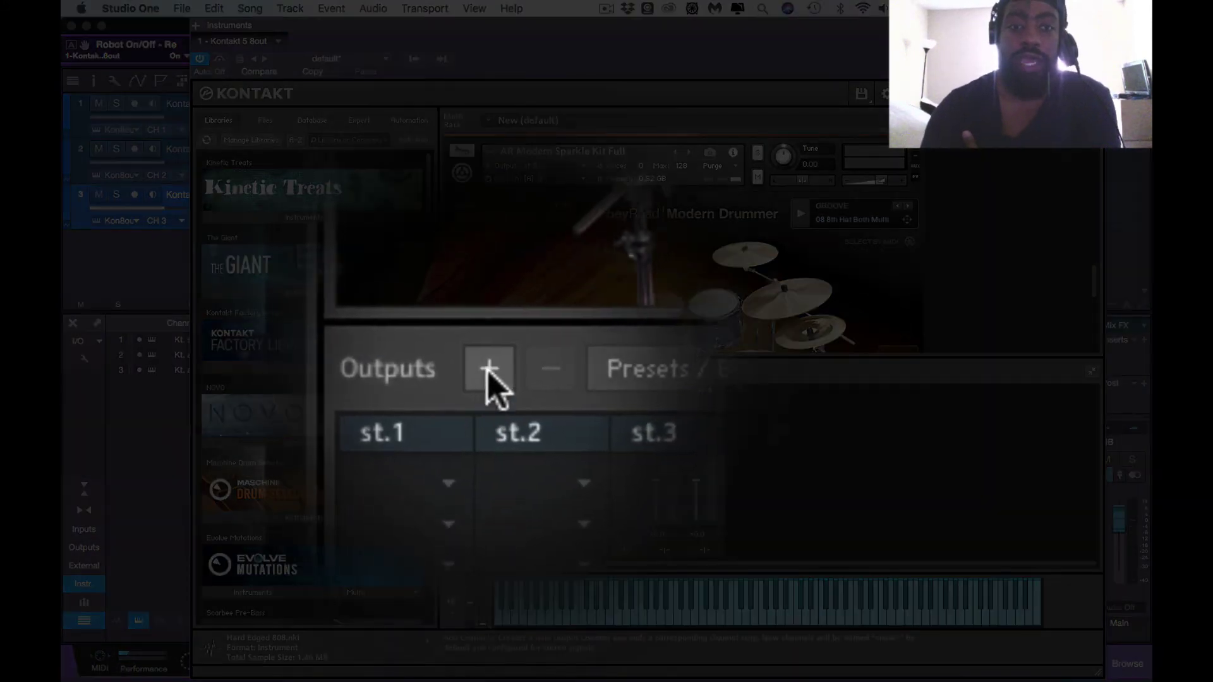
left_click(491, 371)
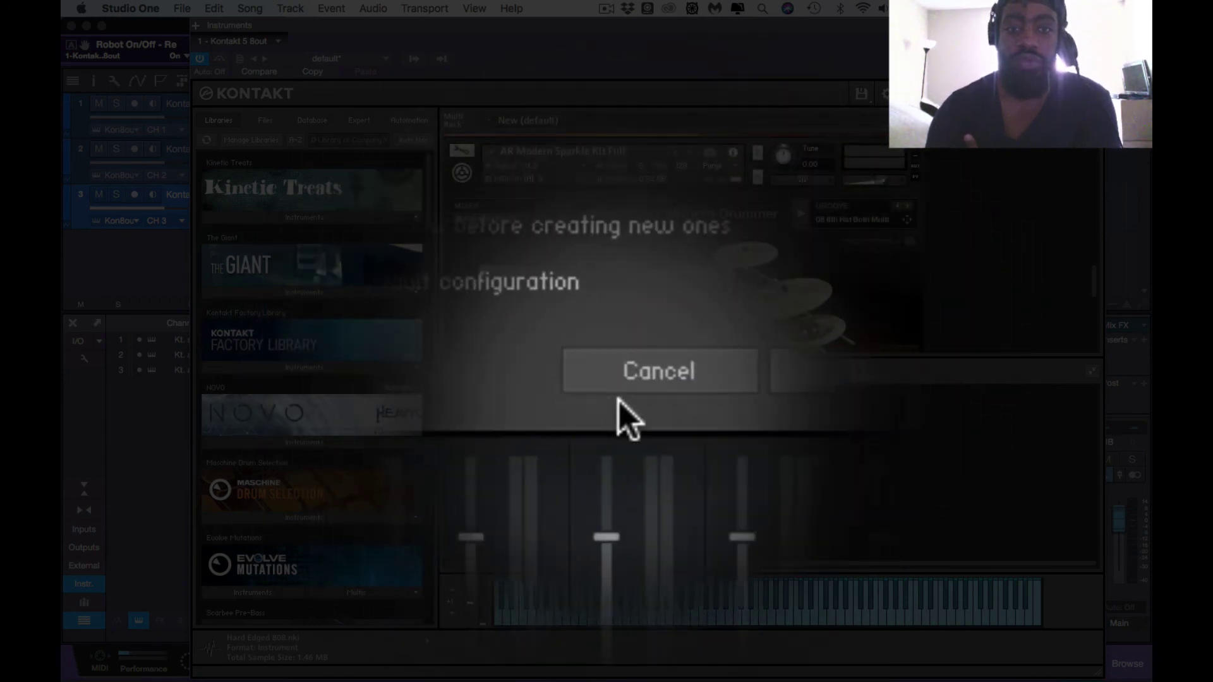
left_click(635, 395)
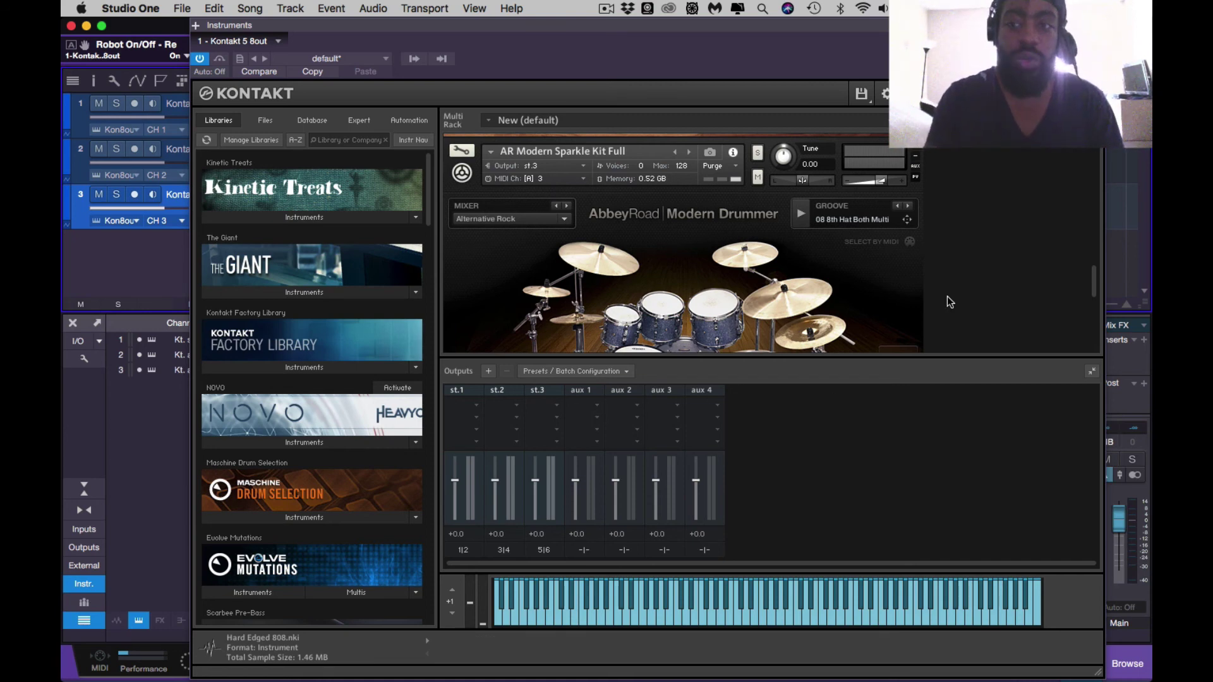
scroll(948, 301, "down", 3)
scroll(948, 302, "up", 10)
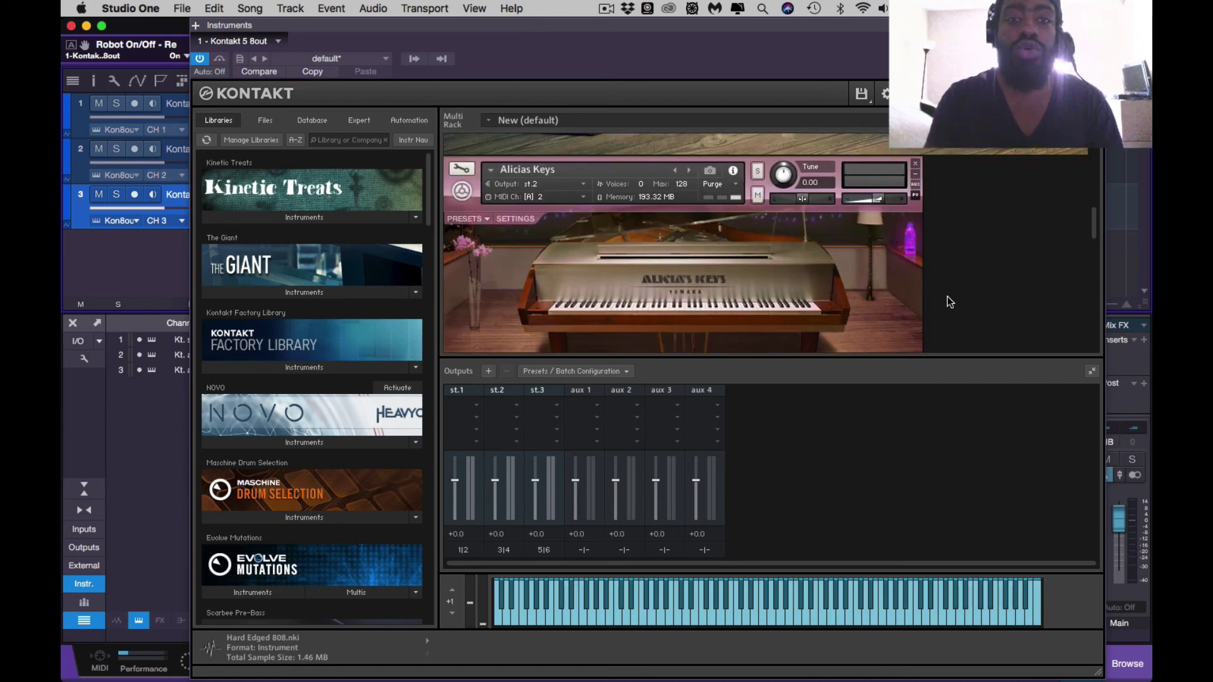